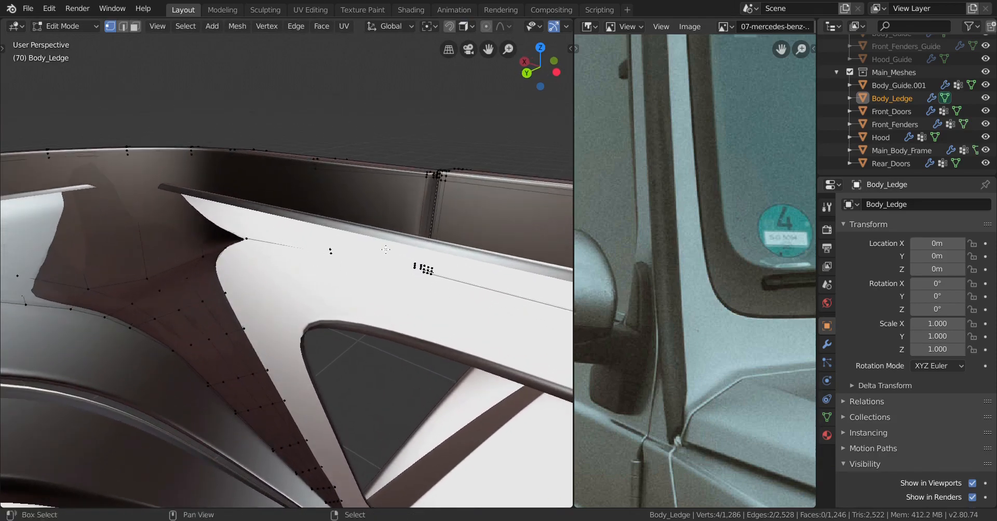
Cut a lengthwise edge loop into the Body_Ledge wall's front, corner and side sections around the roof.
middle_click_drag(386, 250, 373, 251)
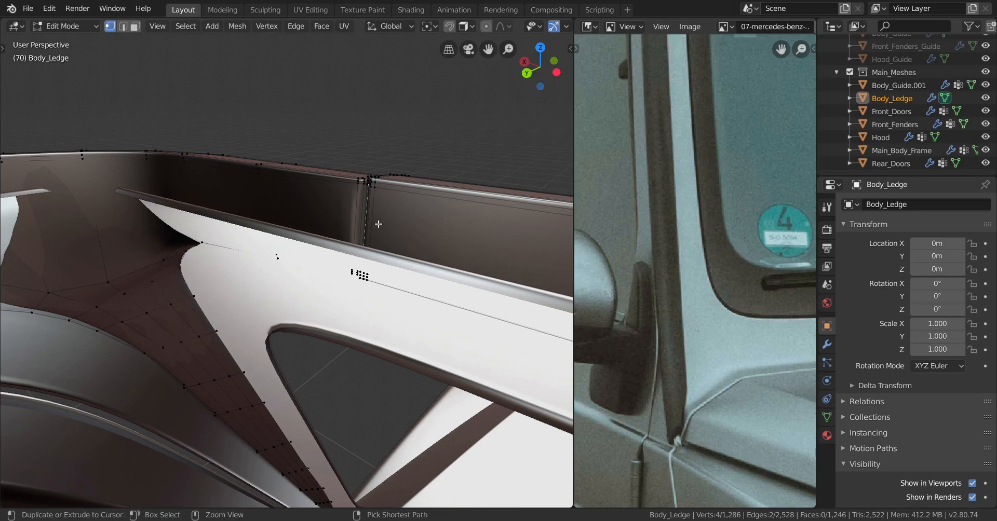
key("ctrl+r")
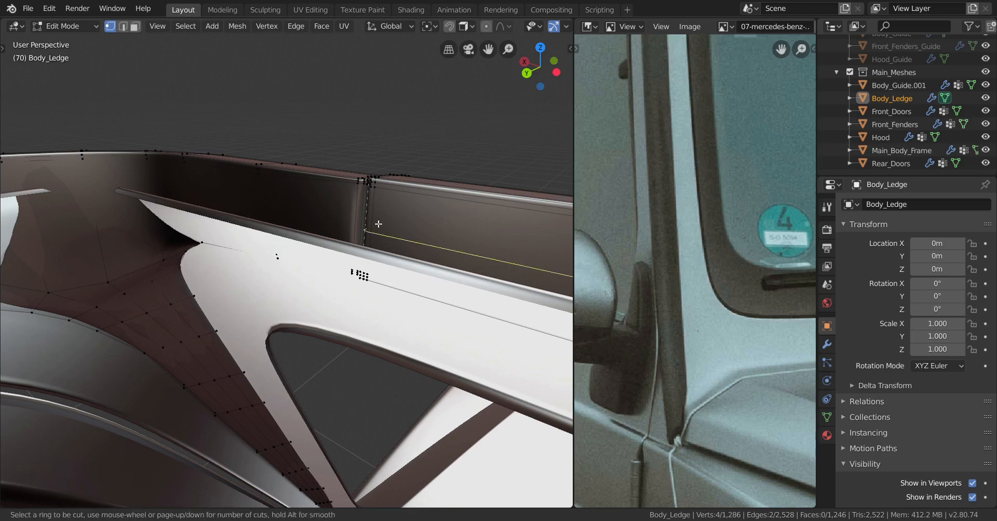
left_click(379, 224)
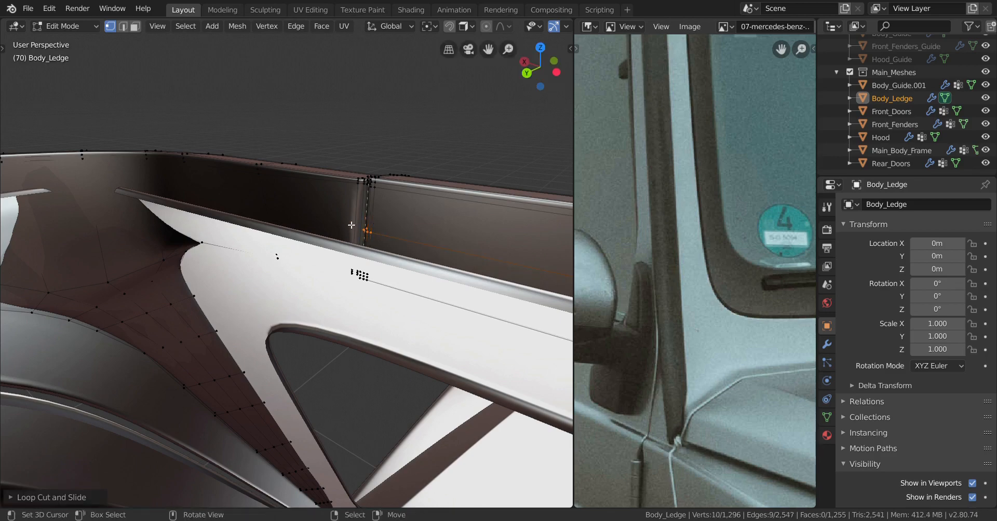
left_click(277, 256)
scroll(277, 256, "down", 4)
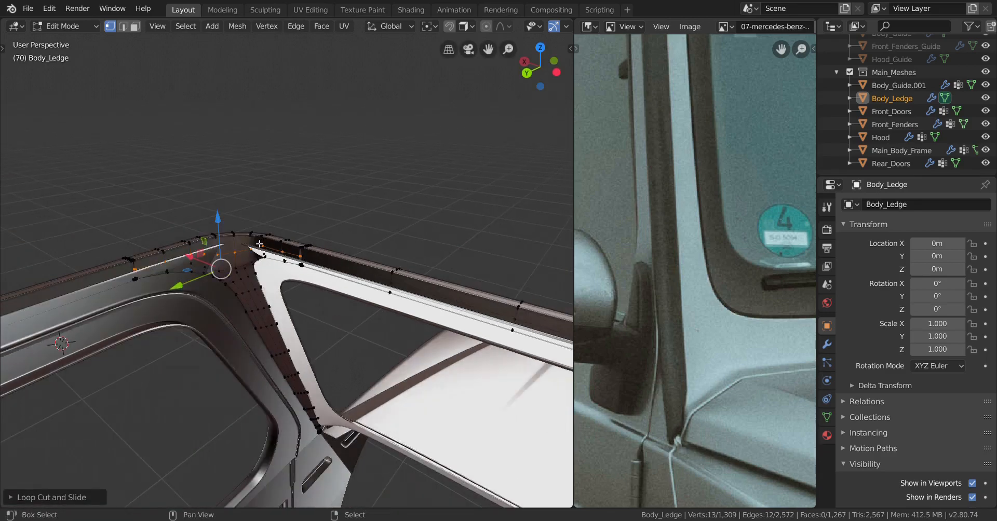
middle_click_drag(244, 249, 316, 187)
scroll(263, 243, "up", 4)
key("ctrl+r")
left_click(344, 196)
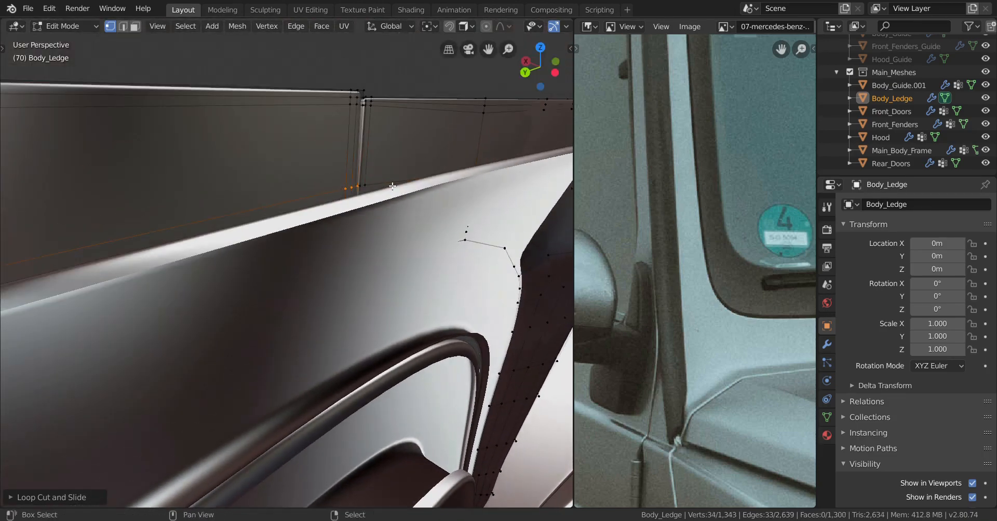
Duplicate the new lengthwise edge loops in place and separate the copy into its own object by selection.
scroll(390, 183, "down", 5)
middle_click_drag(390, 183, 407, 168)
scroll(383, 205, "up", 4)
scroll(399, 211, "down", 3)
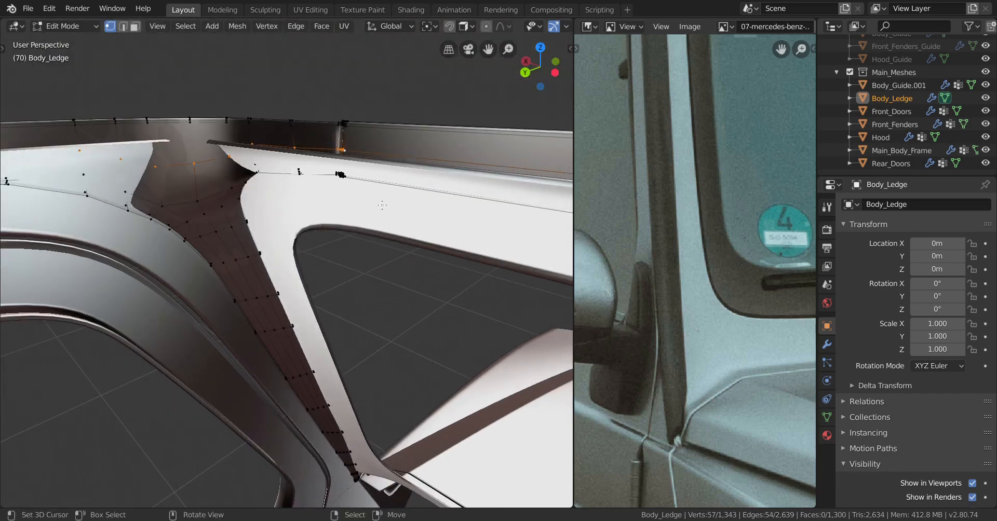
key("shift+d")
right_click(343, 212)
key("p")
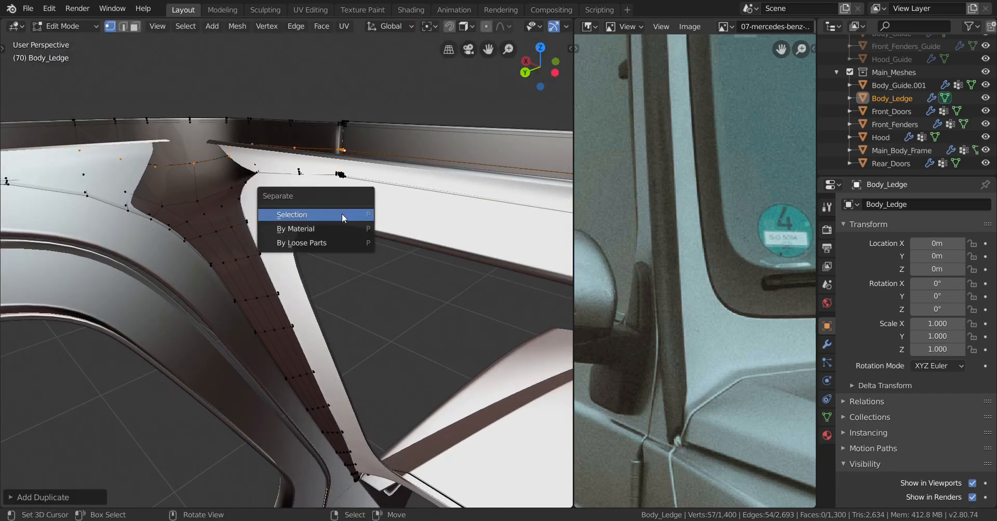
left_click(317, 215)
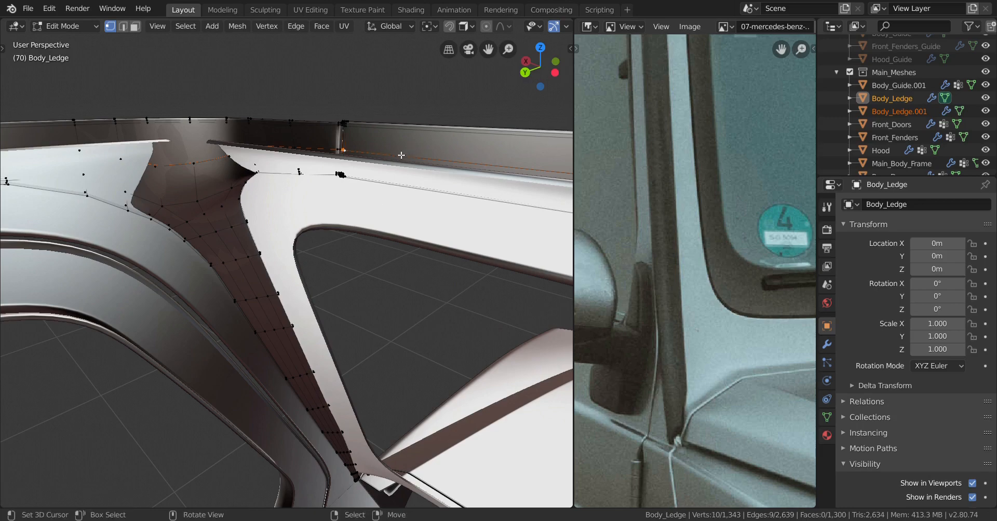
Dissolve the added lengthwise edges in the original Body_Ledge mesh.
key("x")
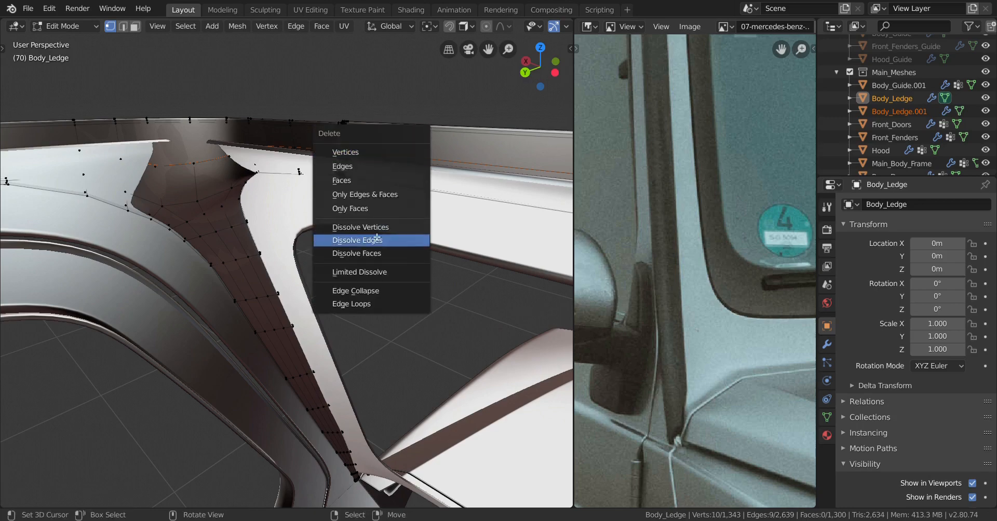
left_click(377, 240)
key("x")
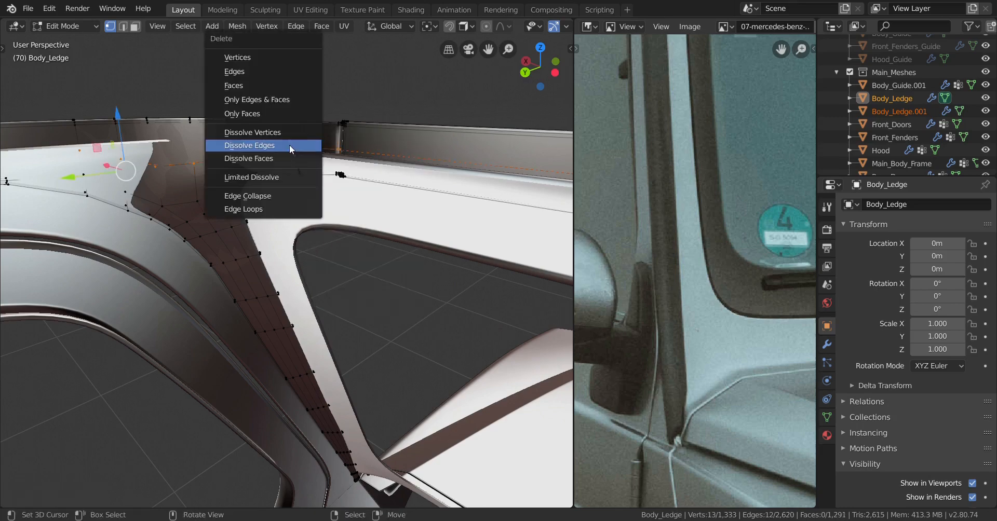
left_click(325, 146)
middle_click_drag(325, 147, 252, 209)
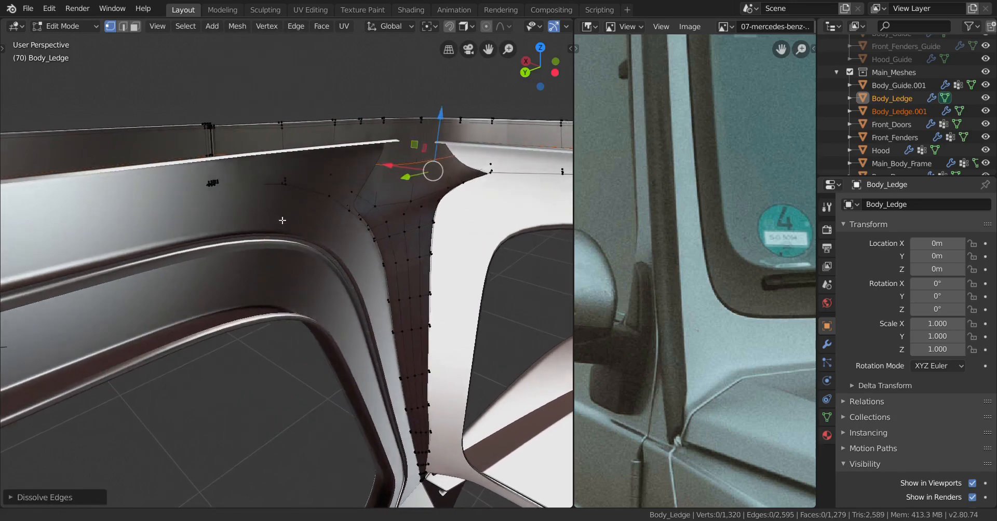
key("x")
left_click(167, 167)
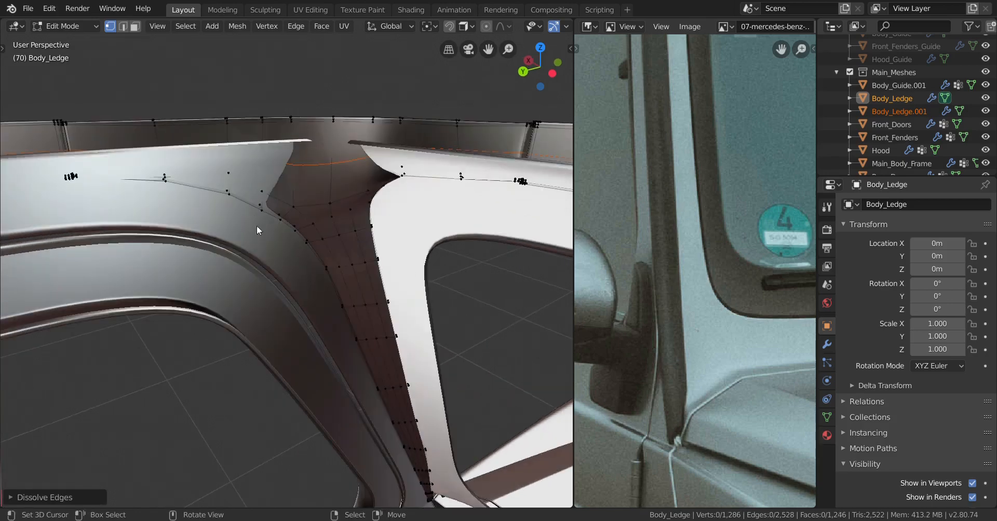
Return Body_Ledge to Object Mode and start the Shortcut VUr on-screen display.
key("Tab")
key("n")
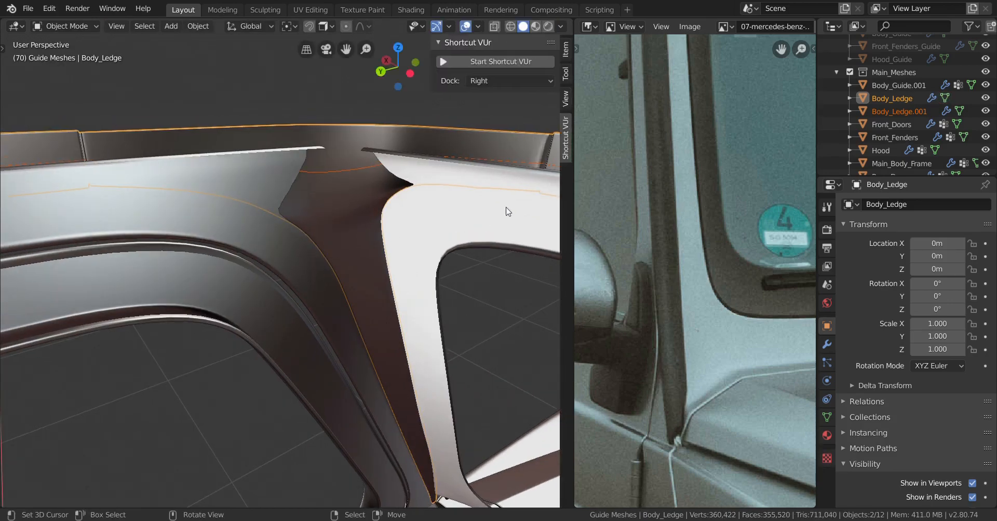
left_click(515, 66)
key("n")
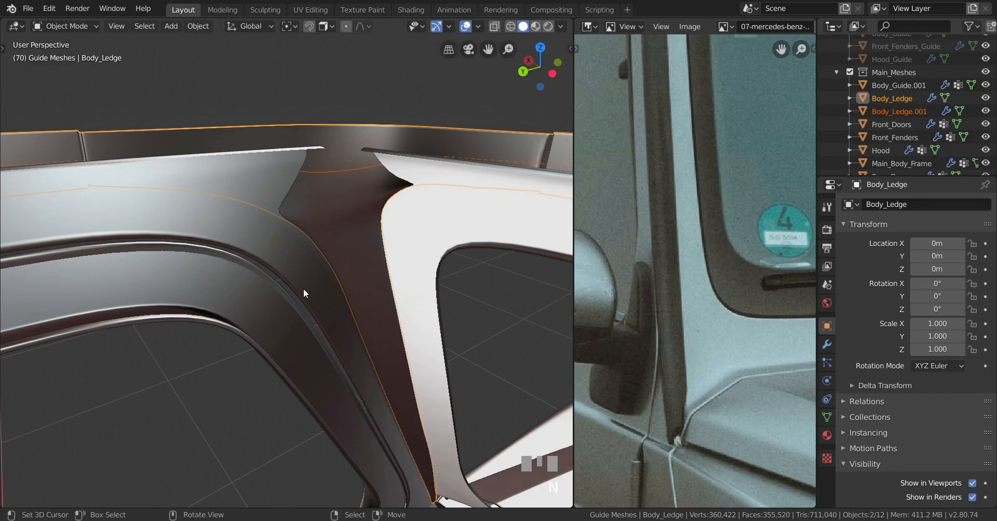
Isolate the separated Body_Ledge.001 edge line in local view and open it in Edit Mode.
middle_click_drag(304, 289, 264, 243, "shift")
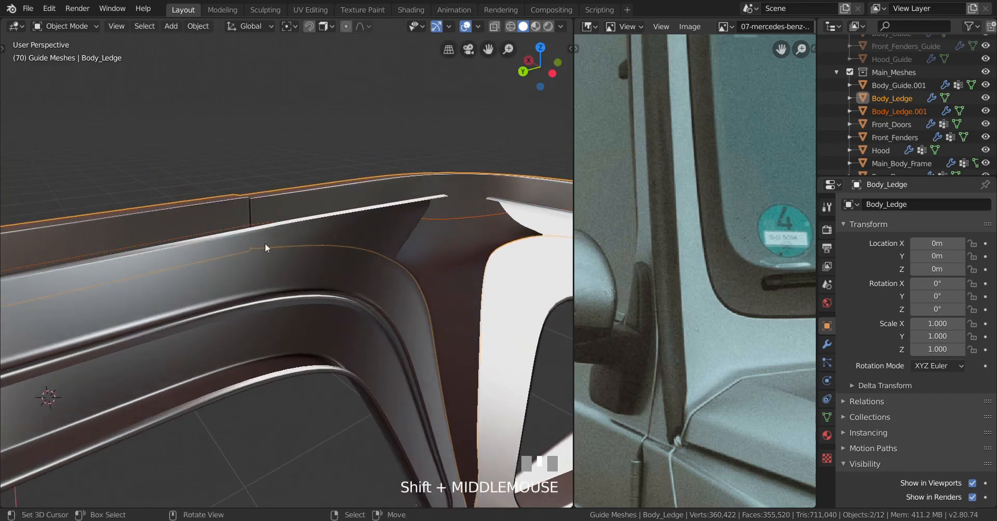
right_click(205, 238)
right_click(200, 239)
right_click(200, 239)
scroll(326, 287, "down", 3)
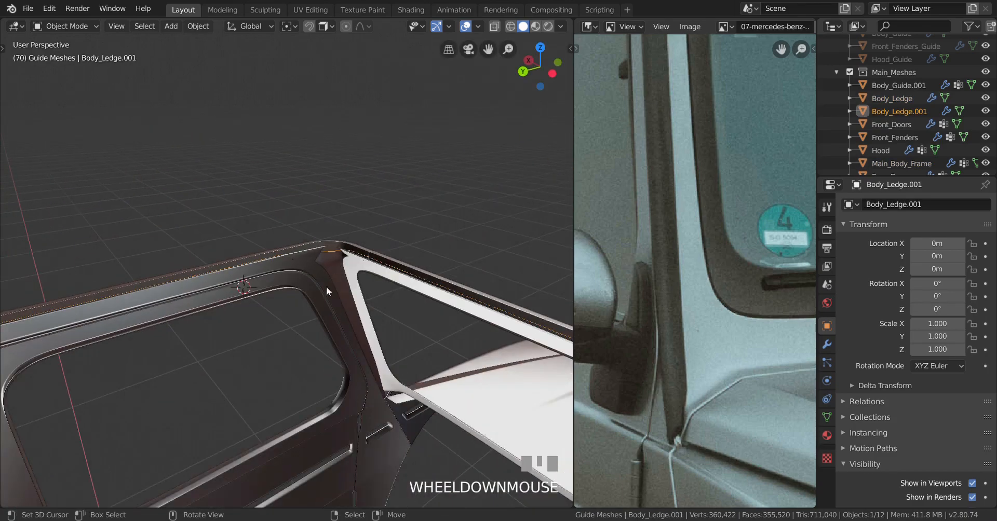
key("KP_Divide")
scroll(450, 230, "up", 3)
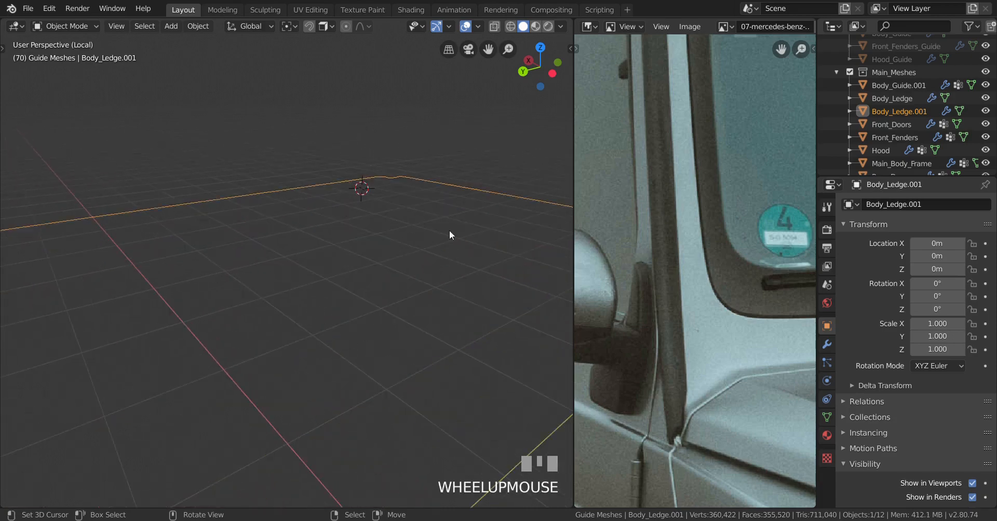
middle_click_drag(450, 230, 318, 275)
key("Tab")
Merge the vertices around the first notch in the Body_Ledge.001 line into its middle vertex with At Last.
right_click(458, 205)
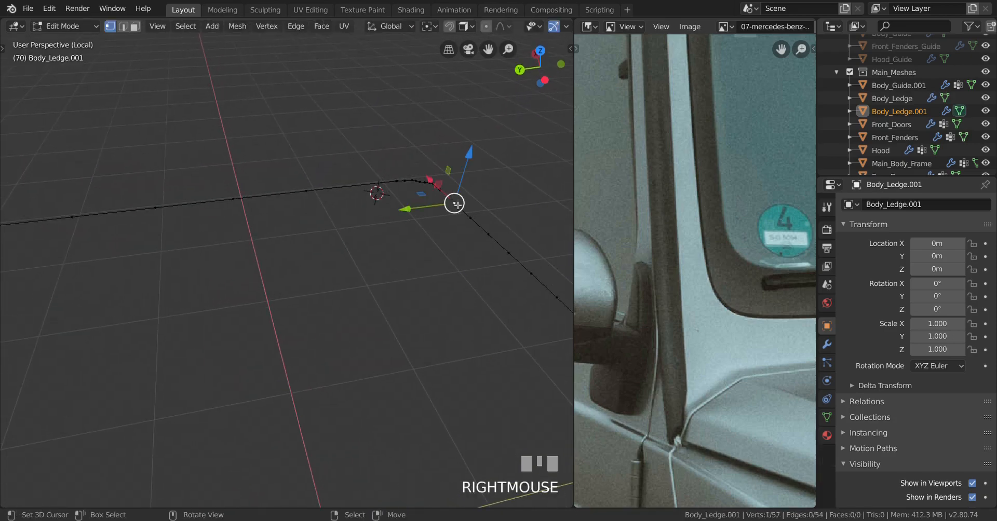
key("KP_Decimal")
scroll(452, 260, "down", 2)
middle_click_drag(452, 260, 512, 287)
scroll(245, 323, "down", 2)
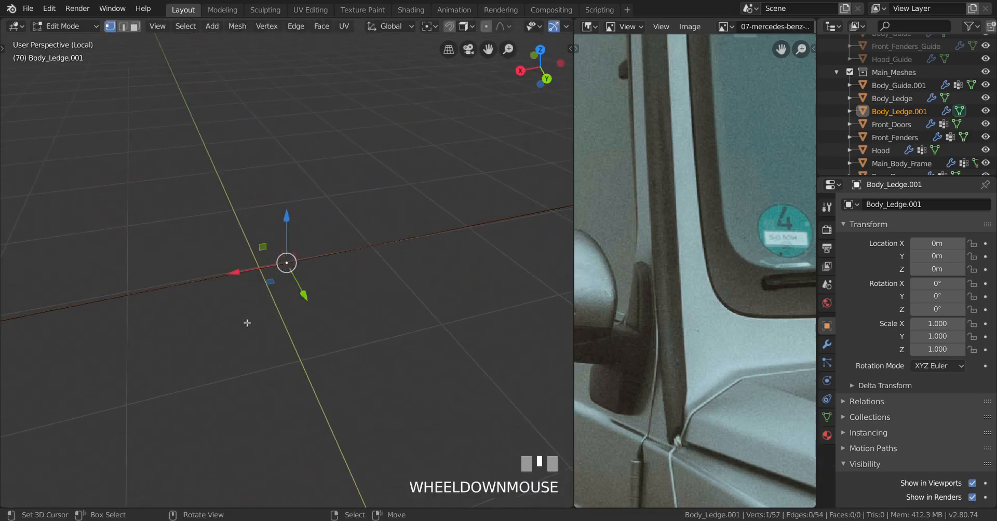
scroll(421, 304, "up", 3, "shift")
middle_click_drag(420, 304, 312, 319)
scroll(325, 292, "up", 4)
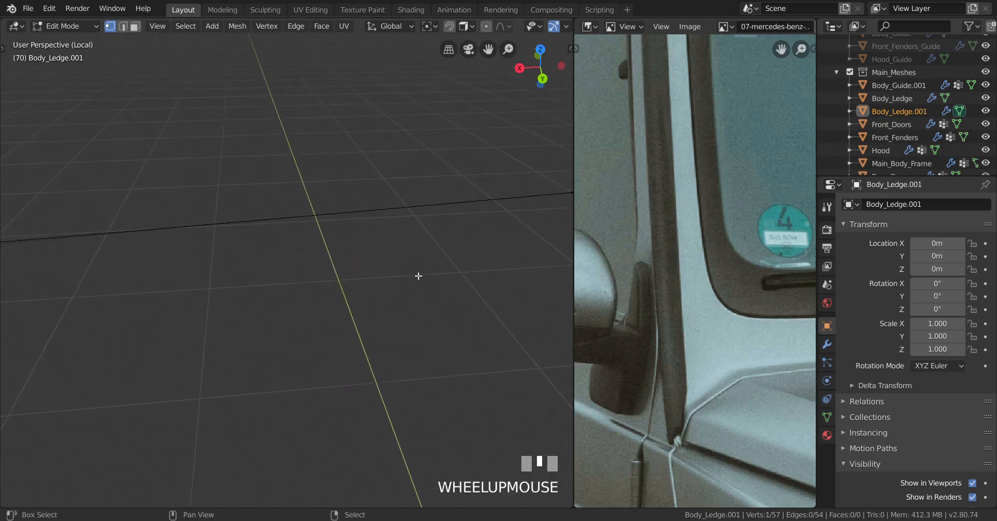
middle_click_drag(419, 276, 329, 291, "shift")
right_click(341, 269)
right_click(285, 245, "ctrl")
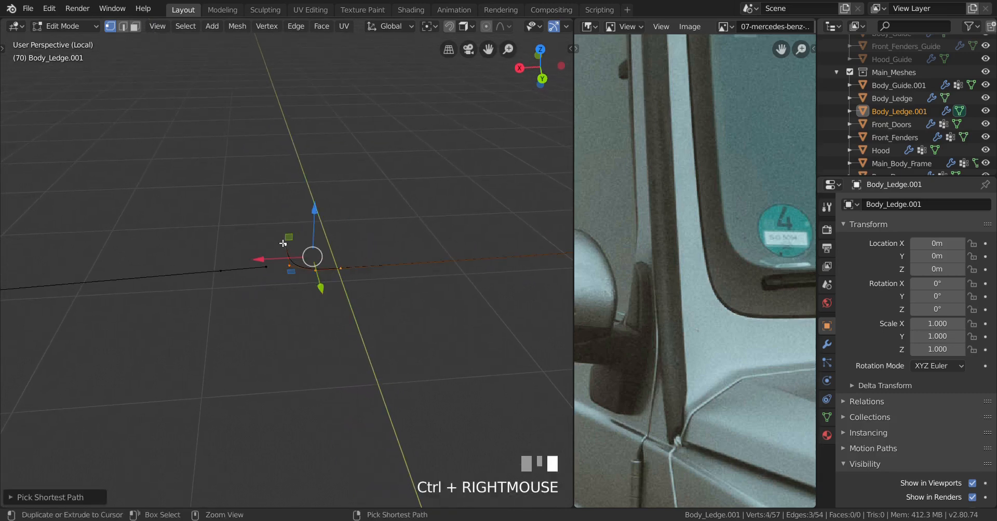
right_click(264, 269, "shift")
right_click(224, 271, "shift")
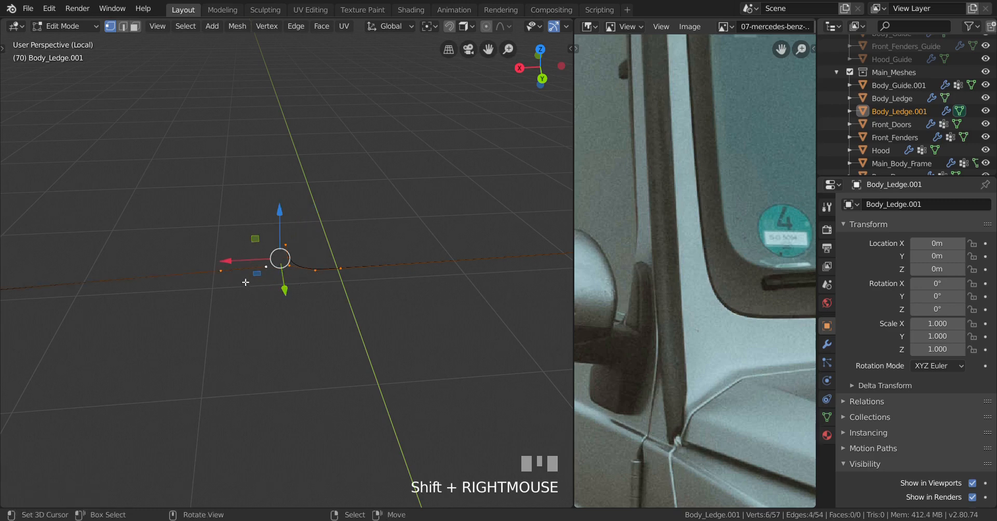
key("alt+m")
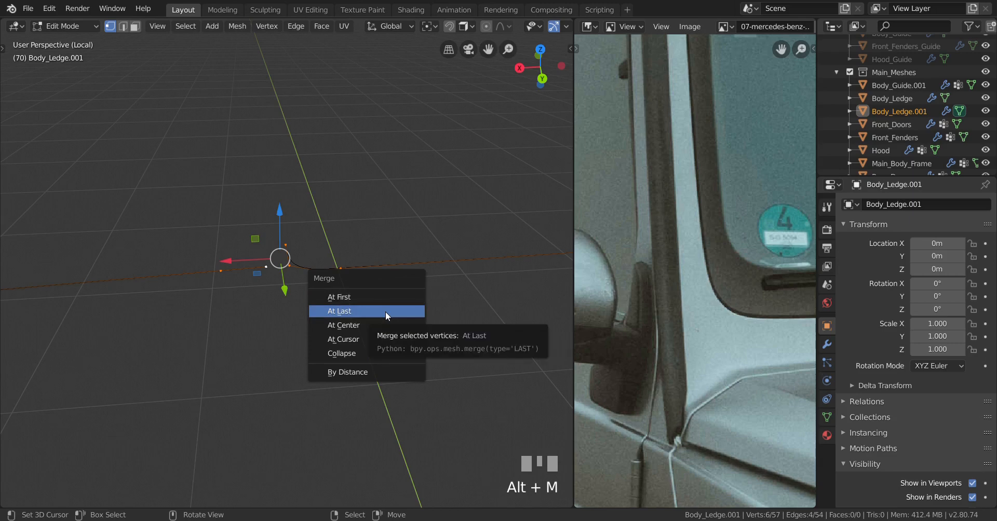
left_click(385, 312)
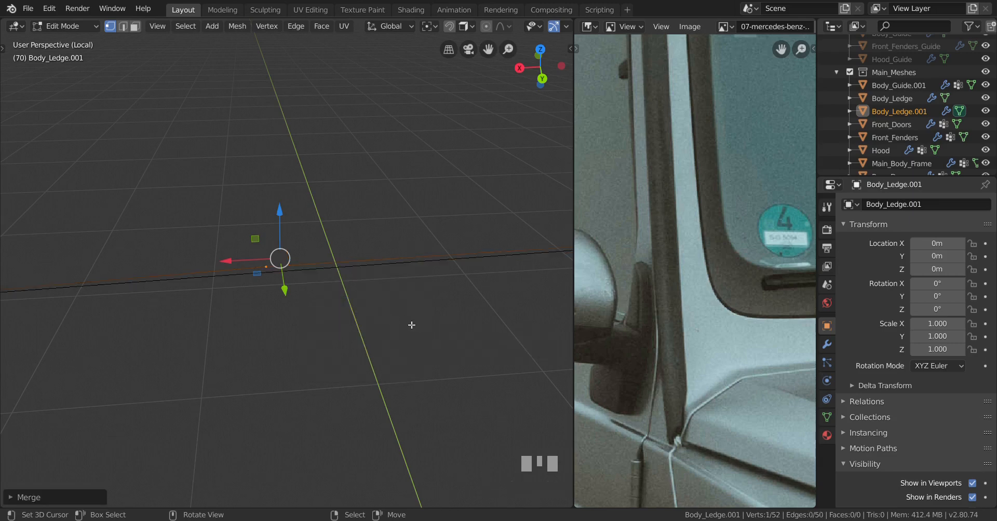
Merge the vertices around the second notch along the line into its middle vertex, again using At Last.
middle_click_drag(412, 325, 357, 330)
scroll(213, 305, "down", 2)
middle_click_drag(213, 305, 327, 279, "shift")
scroll(356, 289, "up", 3)
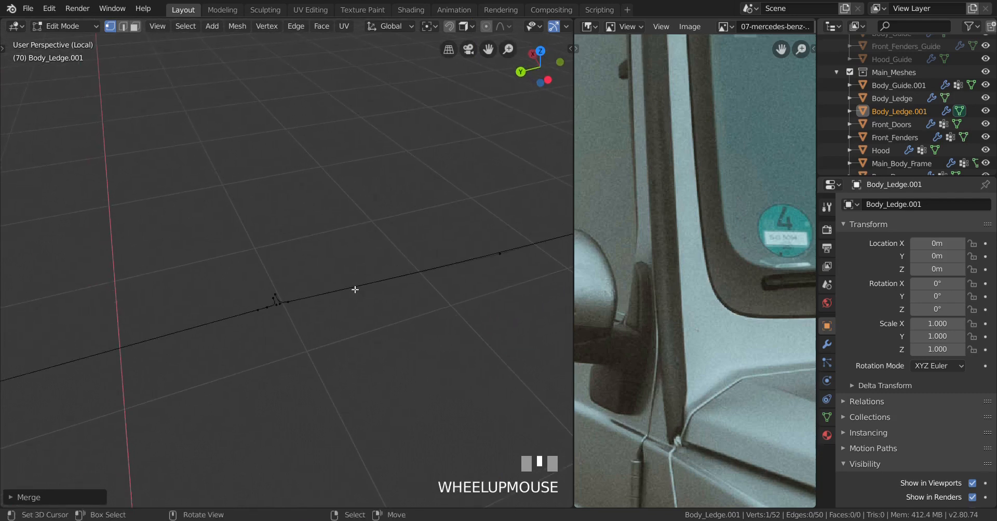
right_click(300, 224)
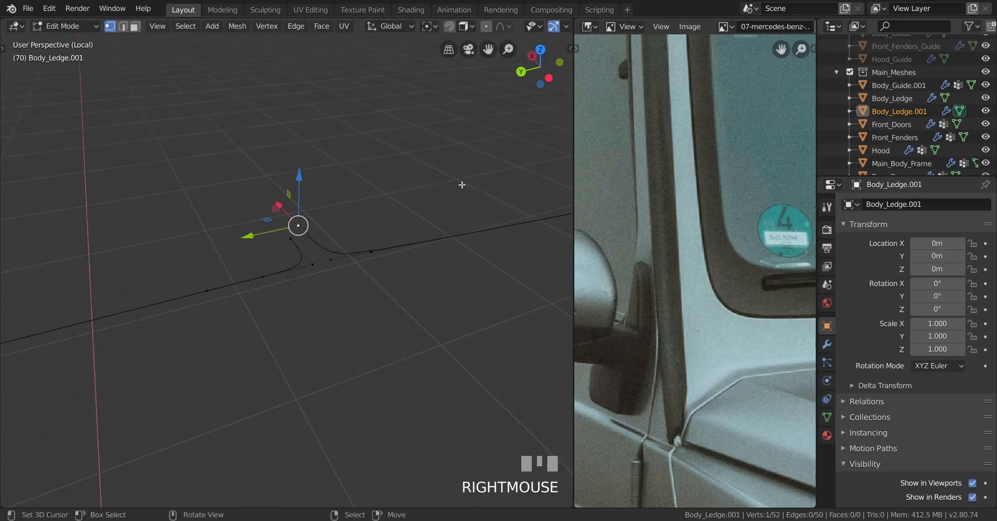
left_click_drag(465, 180, 120, 397)
right_click(307, 276, "shift")
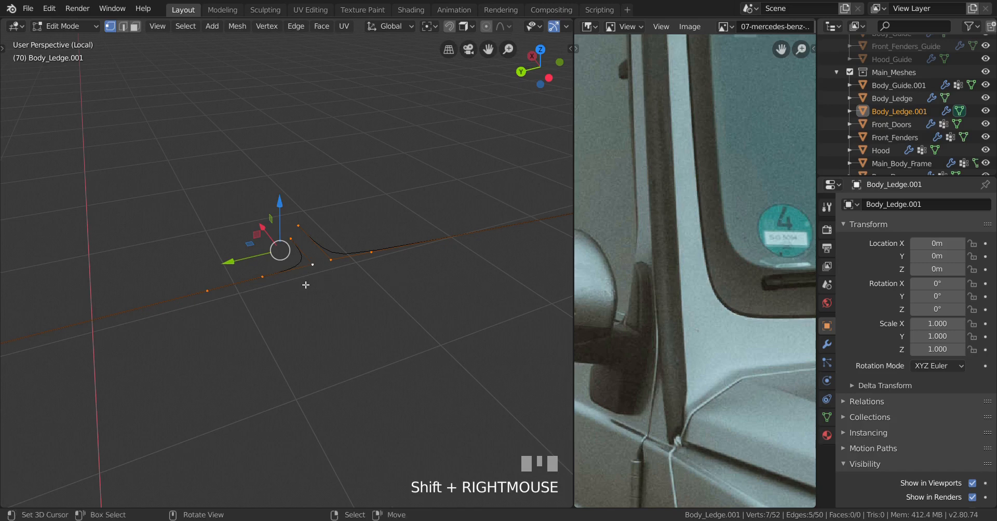
key("alt+m")
left_click(396, 311)
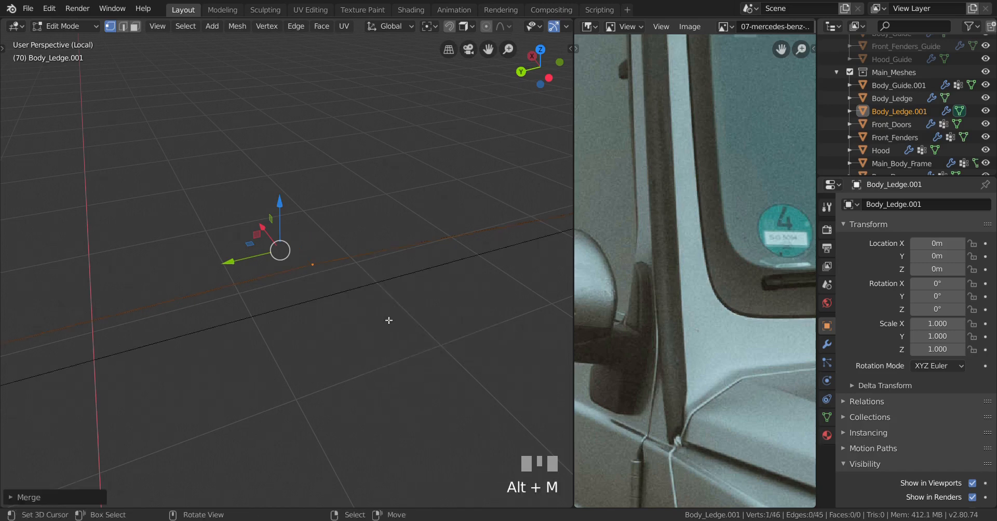
Select the whole Body_Ledge.001 line and examine the rest of its length for remaining kinks.
scroll(330, 331, "down", 3)
key("a")
scroll(325, 336, "up", 4)
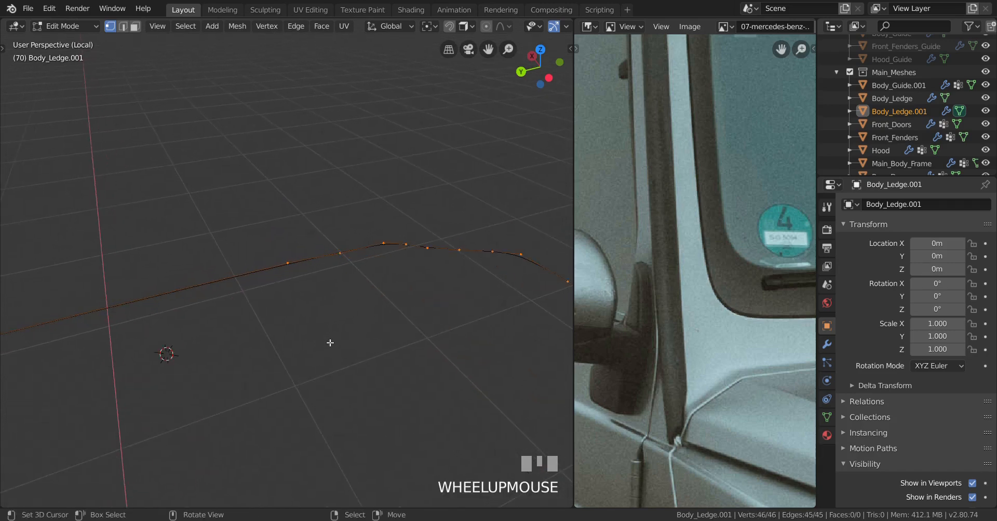
middle_click_drag(330, 341, 315, 344)
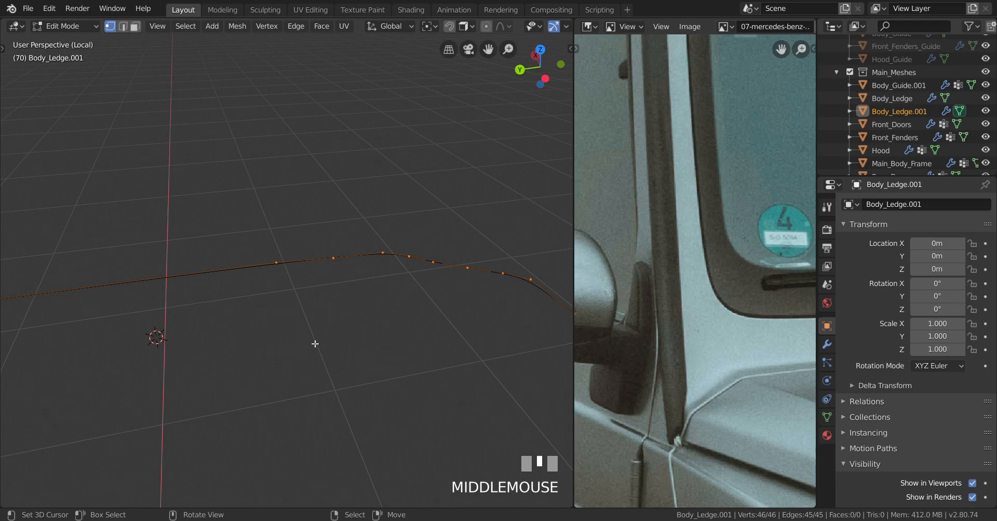
scroll(312, 345, "down", 2)
middle_click_drag(195, 330, 327, 341, "shift")
middle_click_drag(303, 340, 260, 340)
middle_click_drag(155, 335, 384, 358, "shift")
middle_click_drag(159, 306, 403, 339, "shift")
middle_click_drag(330, 347, 298, 350)
middle_click_drag(198, 321, 253, 342, "shift")
scroll(273, 256, "up", 6)
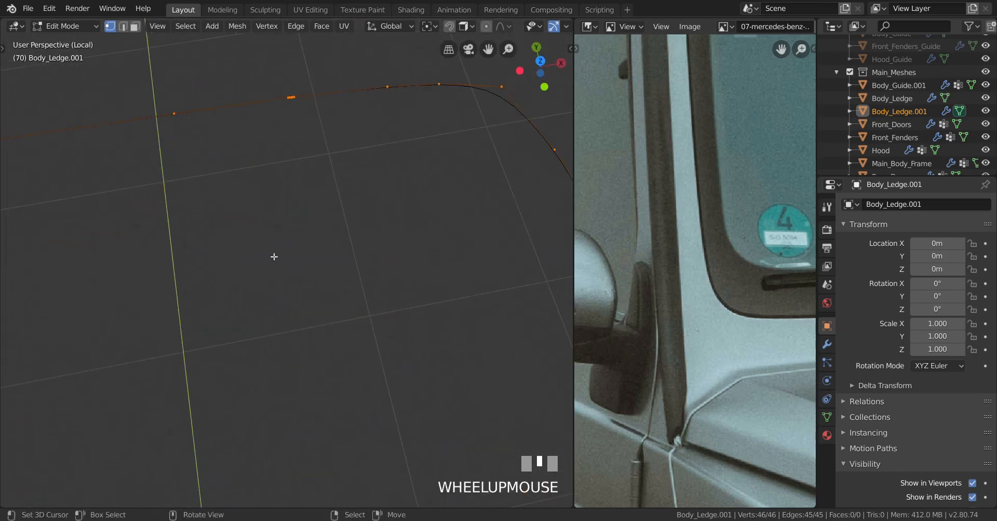
Merge the vertices around the third notch in the Body_Ledge.001 line into its middle vertex using At Last.
middle_click_drag(363, 394, 336, 280, "shift")
scroll(336, 280, "up", 3)
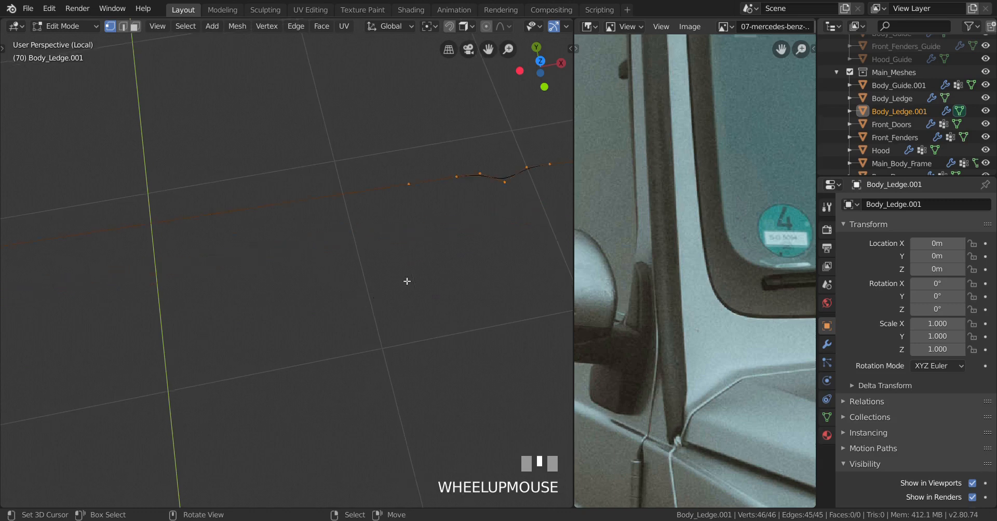
middle_click_drag(405, 281, 332, 281, "shift")
right_click(330, 247)
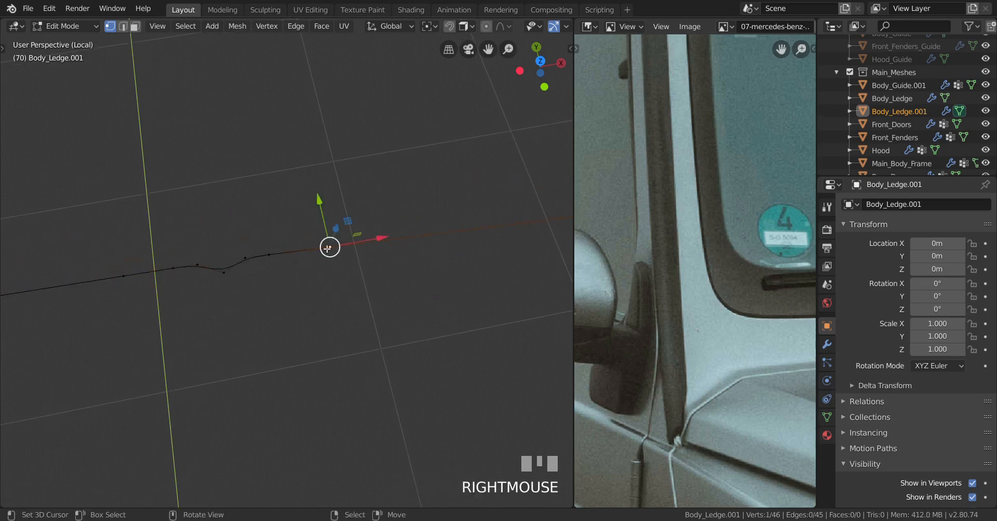
right_click(123, 275, "ctrl")
right_click(225, 273, "shift")
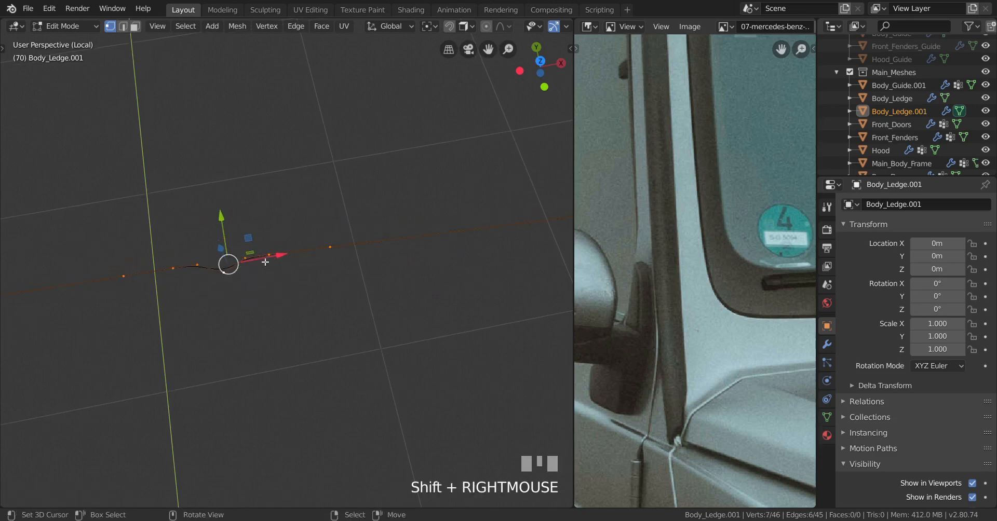
middle_click_drag(243, 298, 247, 298, "shift")
right_click(247, 277, "shift")
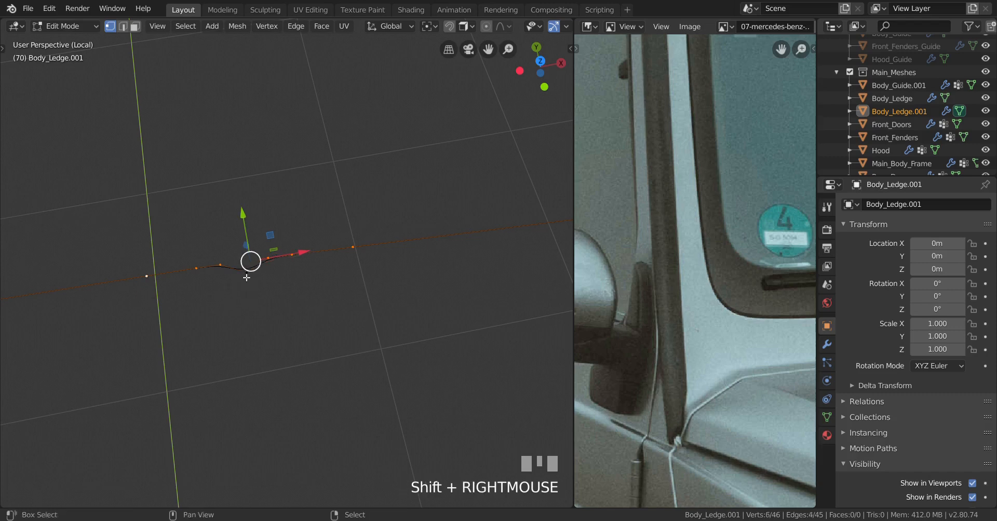
key("alt+m")
left_click(318, 305)
scroll(319, 311, "down", 3)
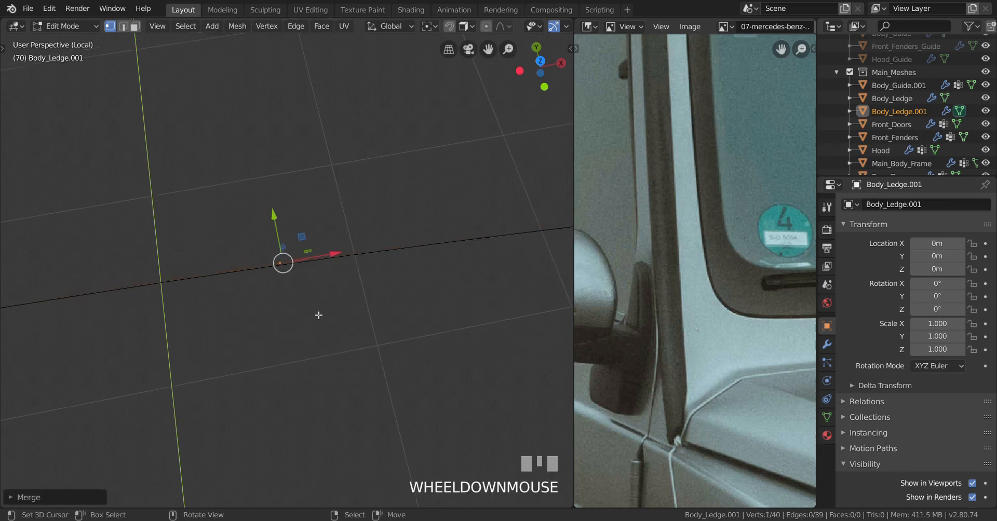
Merge the seven vertices around the notch near the line's opposite corner into one vertex with At Last.
key("a")
scroll(327, 336, "up", 3)
middle_click_drag(328, 336, 335, 358, "shift")
scroll(361, 238, "up", 3)
middle_click_drag(360, 238, 322, 376, "shift")
scroll(340, 187, "up", 3)
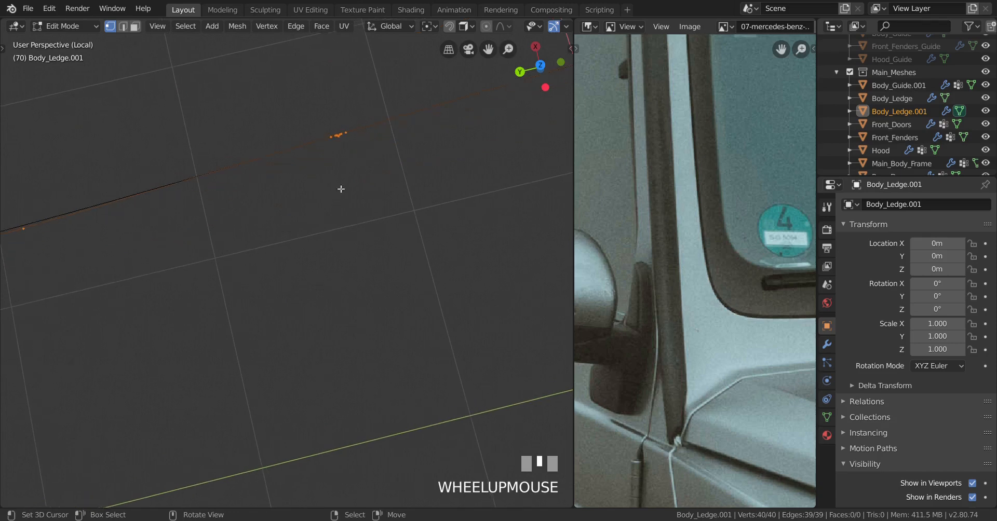
right_click(347, 162)
left_click_drag(383, 89, 316, 175, "ctrl")
scroll(350, 166, "up", 1)
middle_click_drag(350, 165, 290, 333, "shift")
scroll(289, 333, "up", 2)
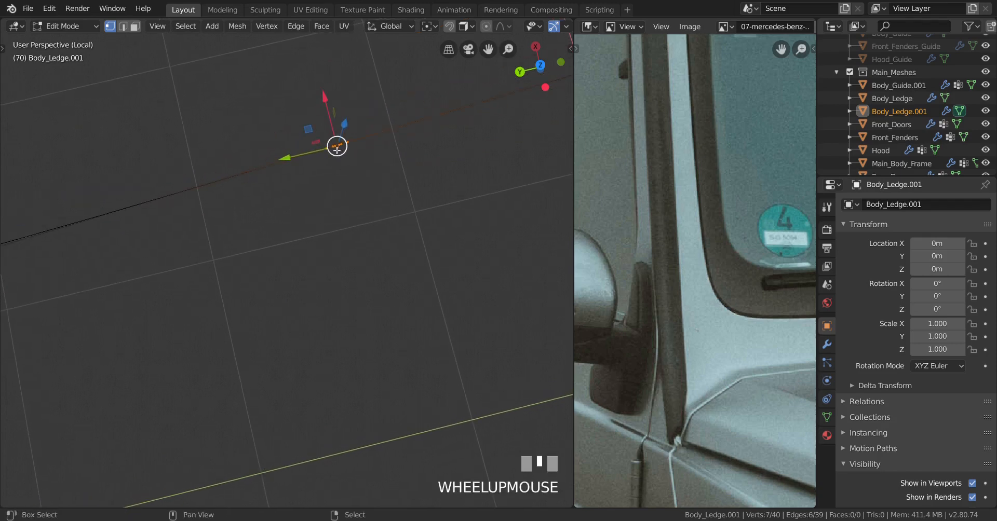
right_click(340, 175, "shift")
key("alt+m")
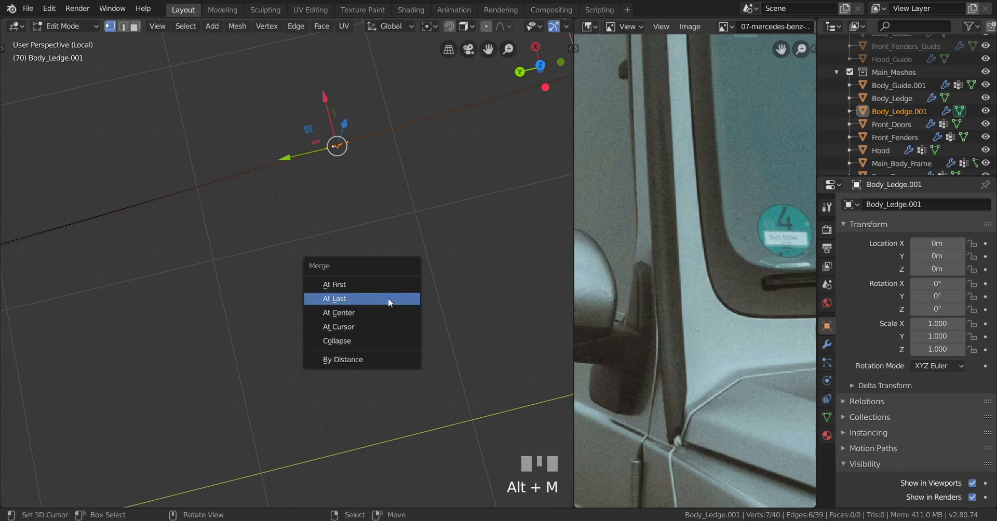
left_click(366, 299)
scroll(367, 296, "down", 5)
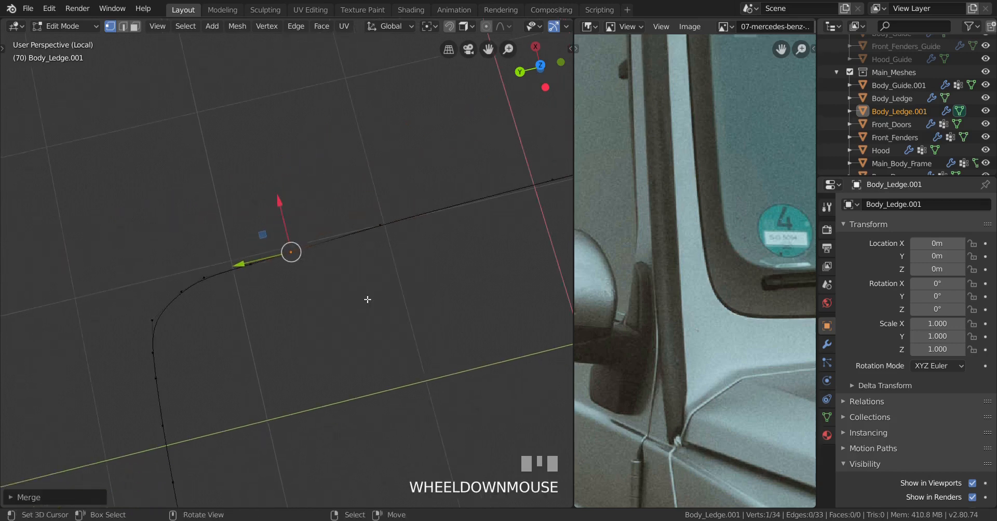
Select the whole Body_Ledge.001 line and distribute its vertices evenly with LoopTools Space.
middle_click_drag(404, 317, 382, 318)
scroll(450, 286, "up", 3)
middle_click_drag(450, 285, 370, 301, "shift")
scroll(367, 306, "down", 3)
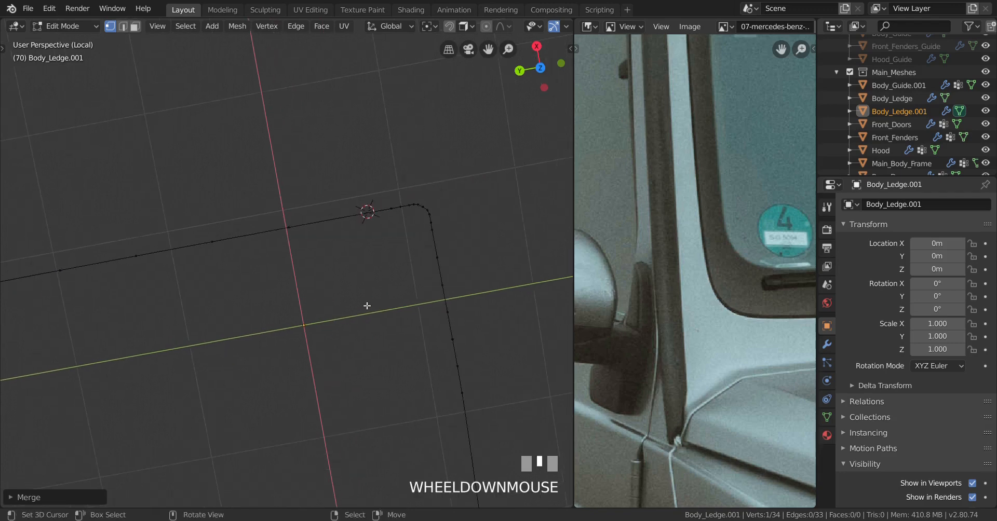
middle_click_drag(307, 316, 416, 305, "shift")
scroll(385, 312, "down", 2)
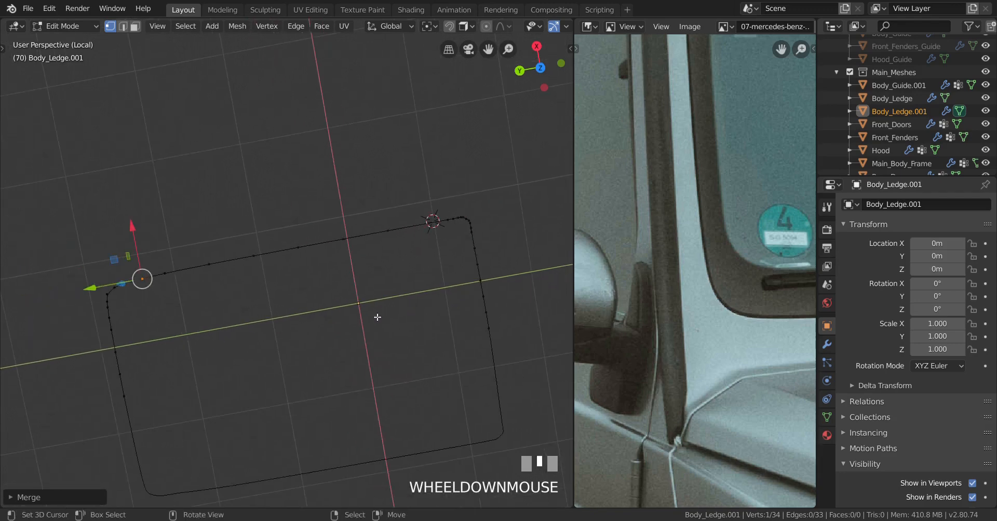
key("a")
key("w")
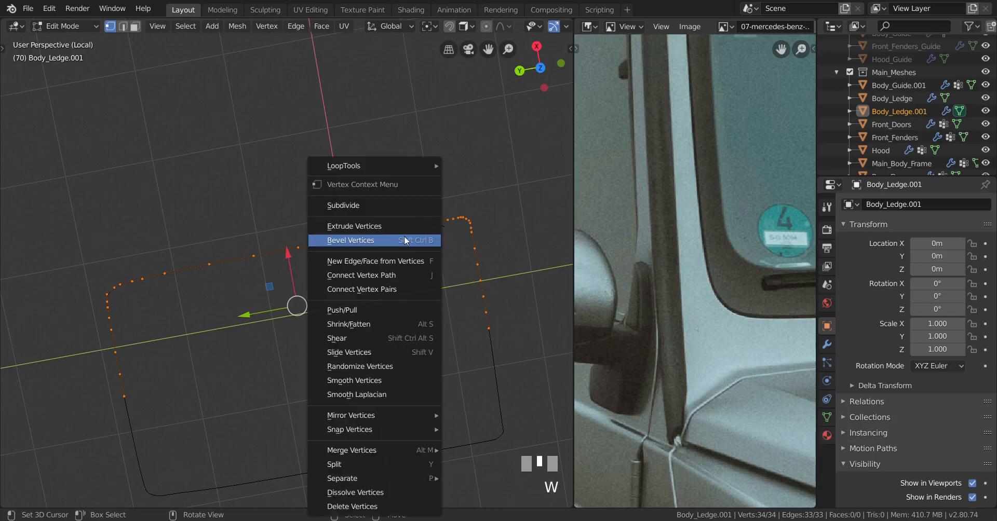
mouse_move(402, 169)
left_click(479, 256)
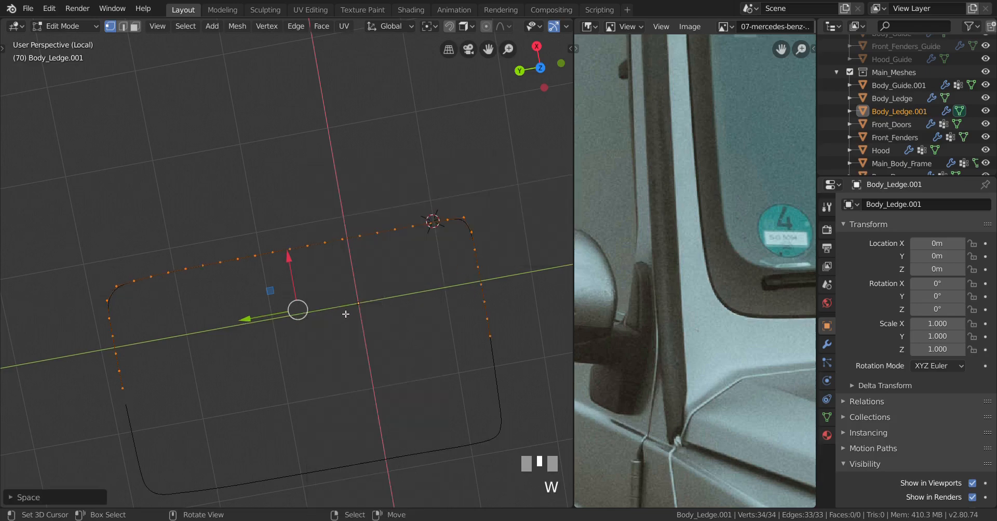
Even out the five vertices around the first rounded corner with LoopTools Space and clear the selection.
scroll(383, 287, "up", 4)
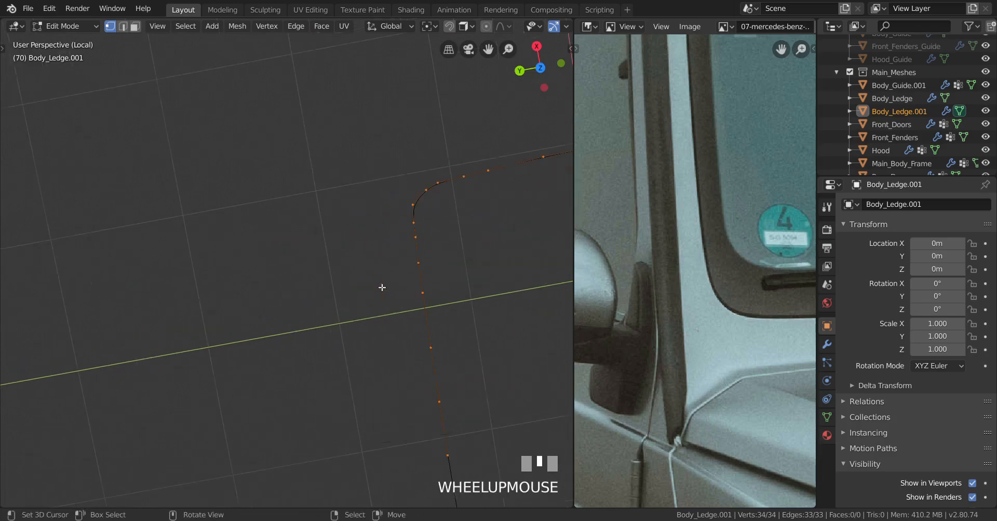
middle_click_drag(383, 287, 332, 291)
scroll(389, 303, "up", 2)
right_click(276, 294)
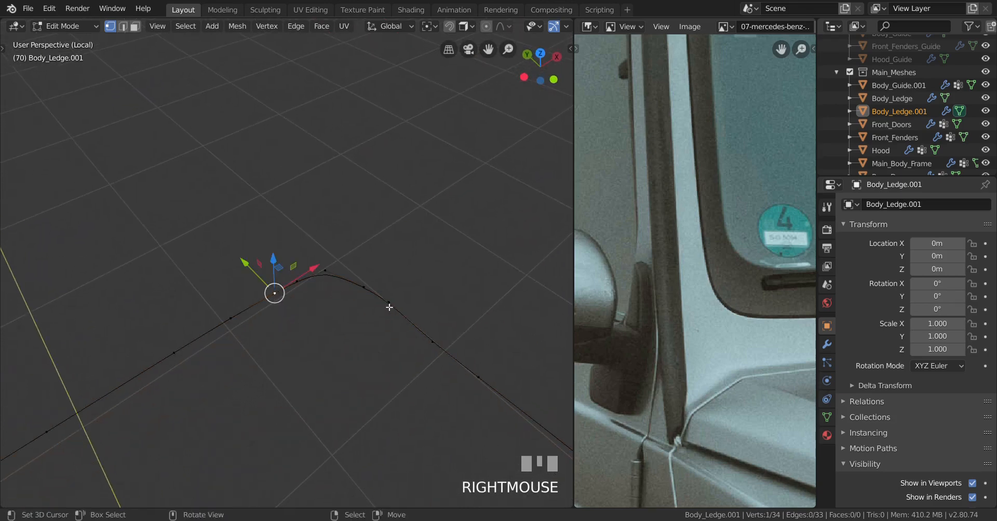
right_click(389, 302, "ctrl")
key("w")
mouse_move(457, 166)
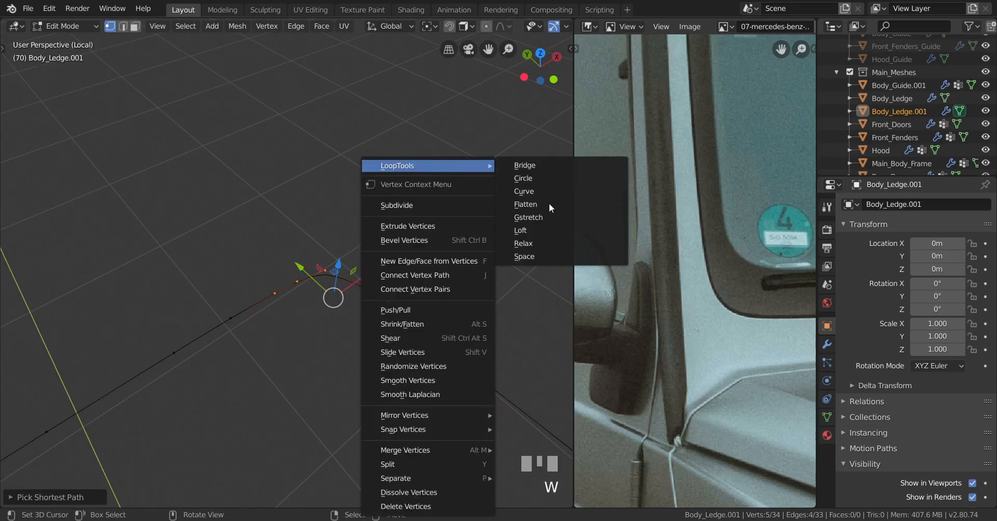
left_click(549, 258)
key("a")
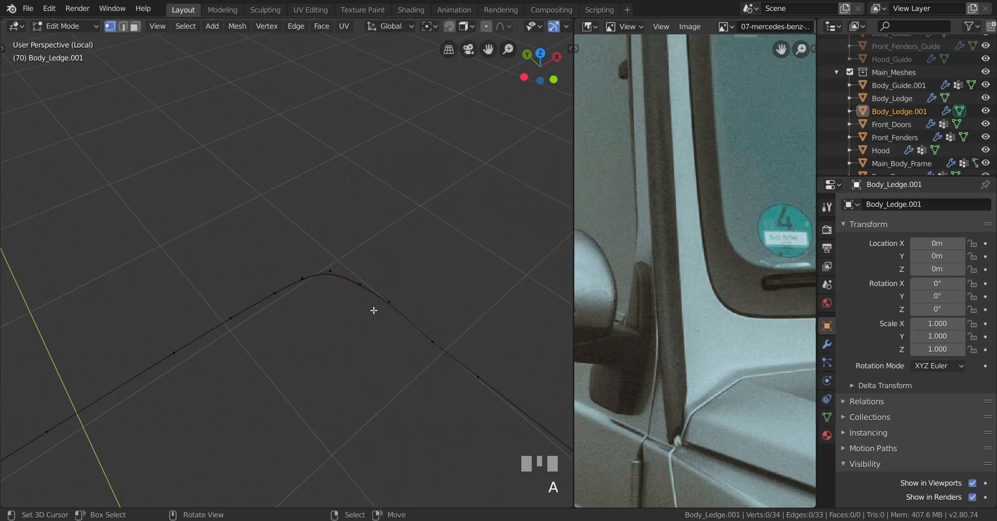
Select the middle vertices of the same corner, try to connect them as a vertex path, and hide them.
right_click(275, 293)
right_click(387, 308, "ctrl")
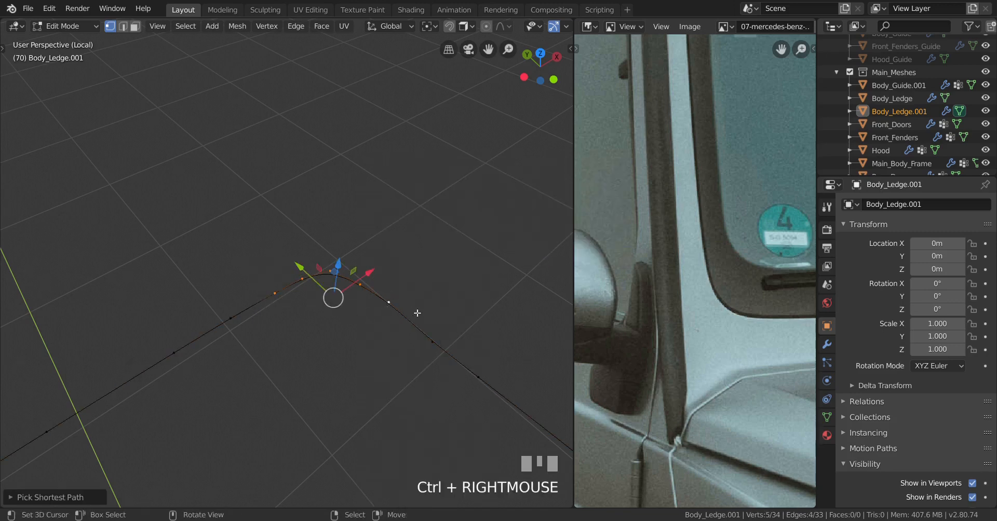
scroll(437, 324, "up", 2)
right_click(502, 350, "shift")
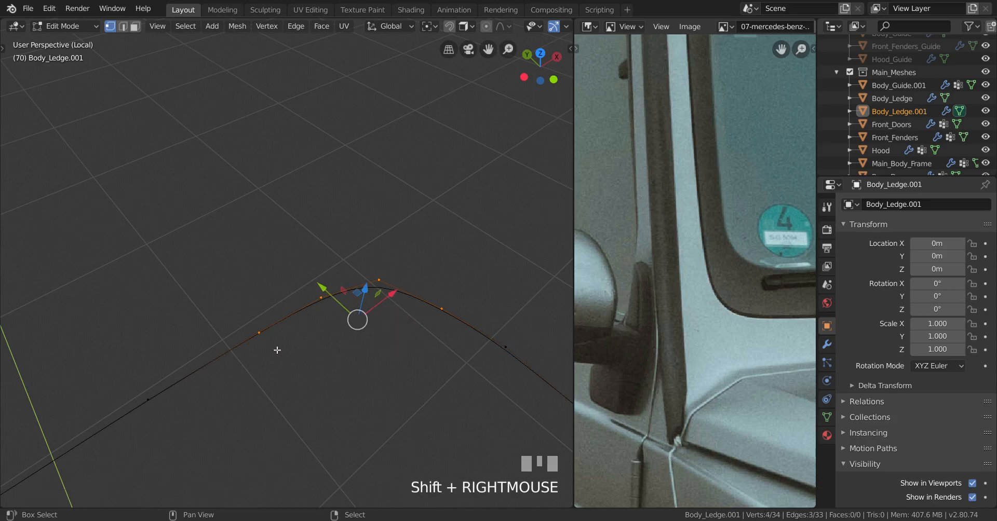
right_click(260, 334, "shift")
key("j")
key("h")
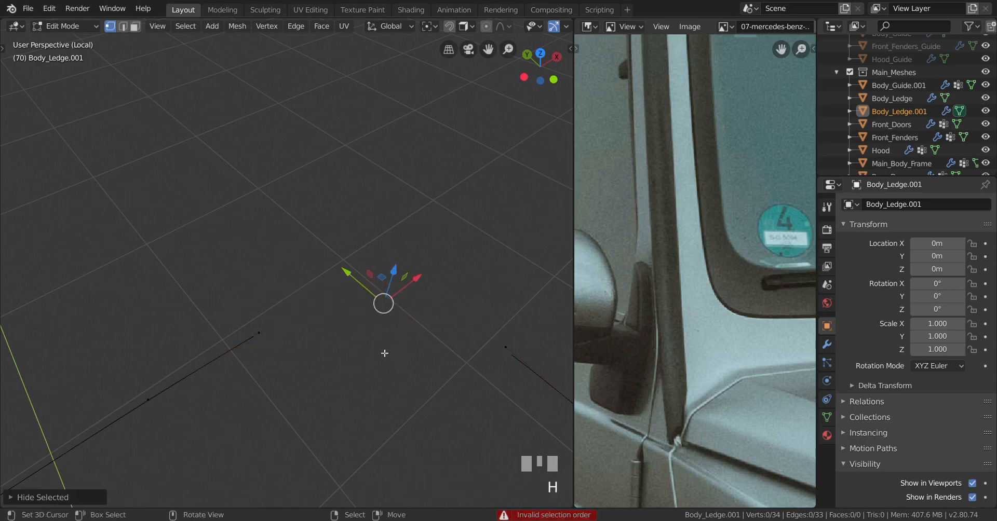
Examine the other rounded corner near the 3D cursor from several angles for uneven height and spacing.
scroll(386, 352, "down", 3)
middle_click_drag(386, 352, 335, 326, "shift")
scroll(351, 332, "up", 4)
scroll(317, 356, "down", 2)
right_click(322, 362)
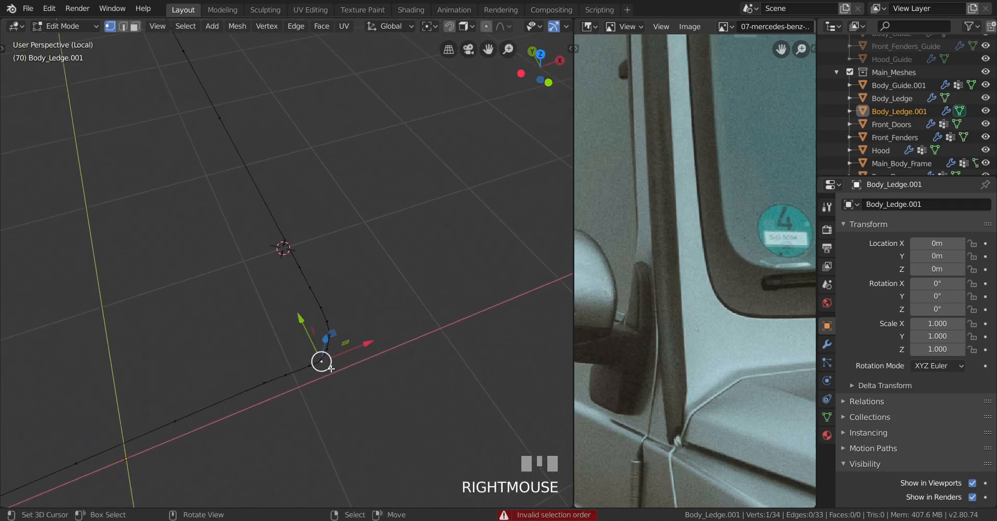
key("KP_Decimal")
scroll(329, 376, "down", 3)
middle_click_drag(330, 389, 307, 372)
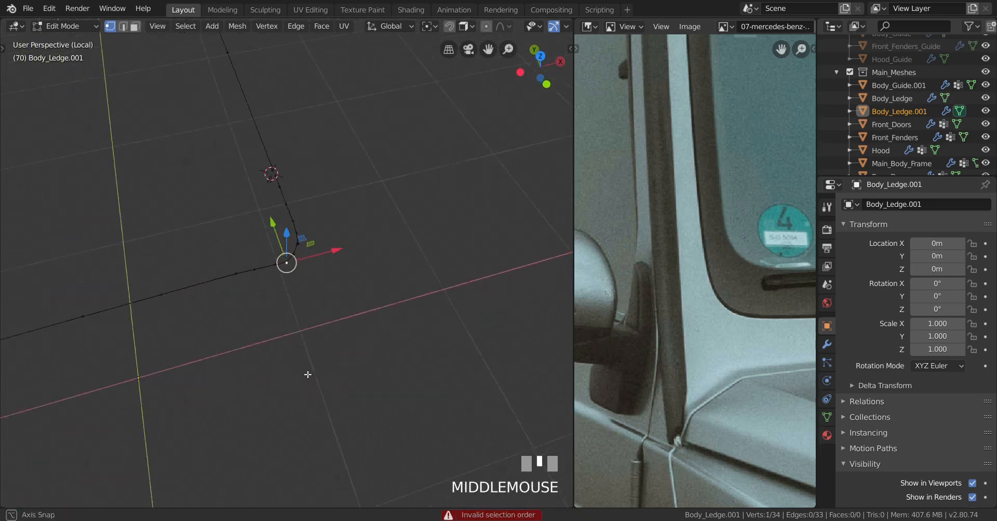
scroll(305, 318, "up", 2)
middle_click_drag(304, 319, 245, 260)
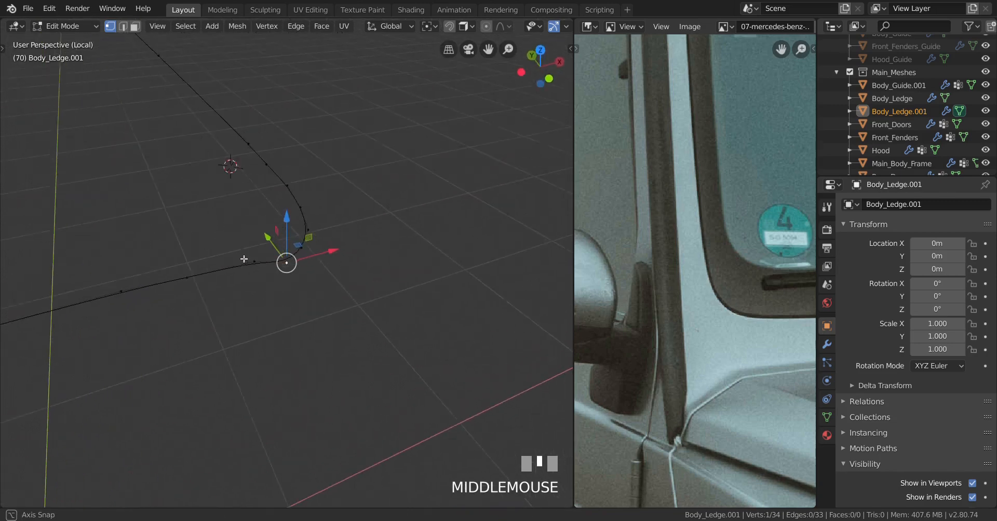
scroll(327, 310, "up", 2)
middle_click_drag(327, 310, 292, 296)
Reveal the hidden vertices and flatten the whole Body_Ledge.001 line by scaling it to 0 along Z.
key("a")
key("alt+h")
key("a")
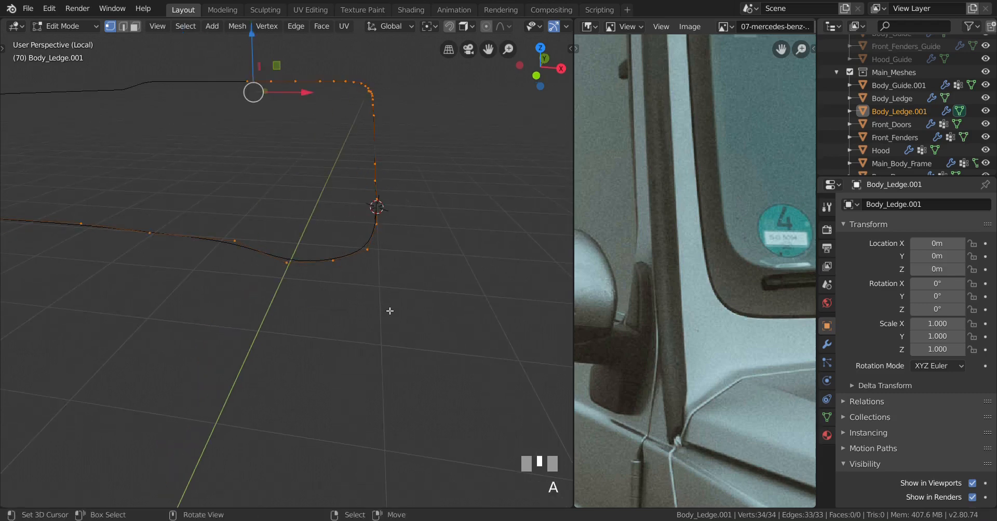
key("s")
key("z")
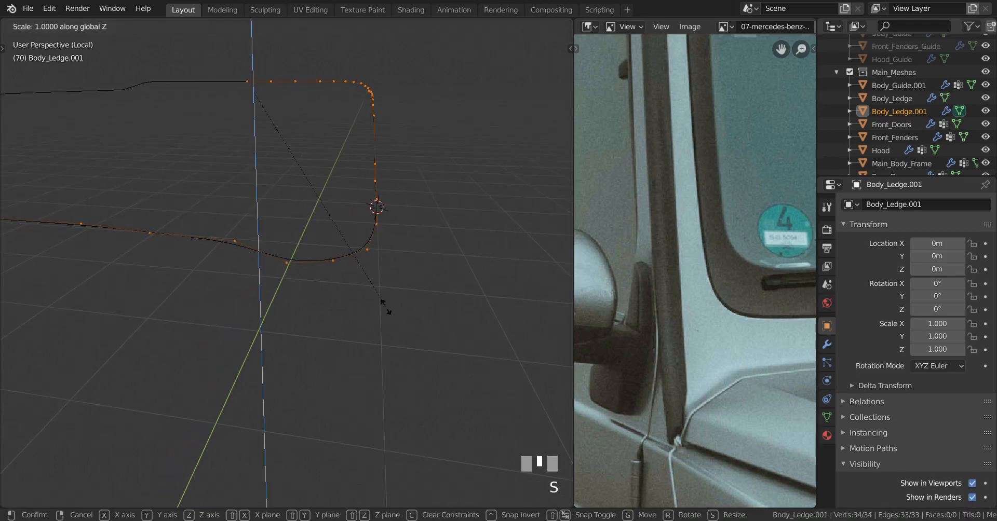
key("0")
key("Return")
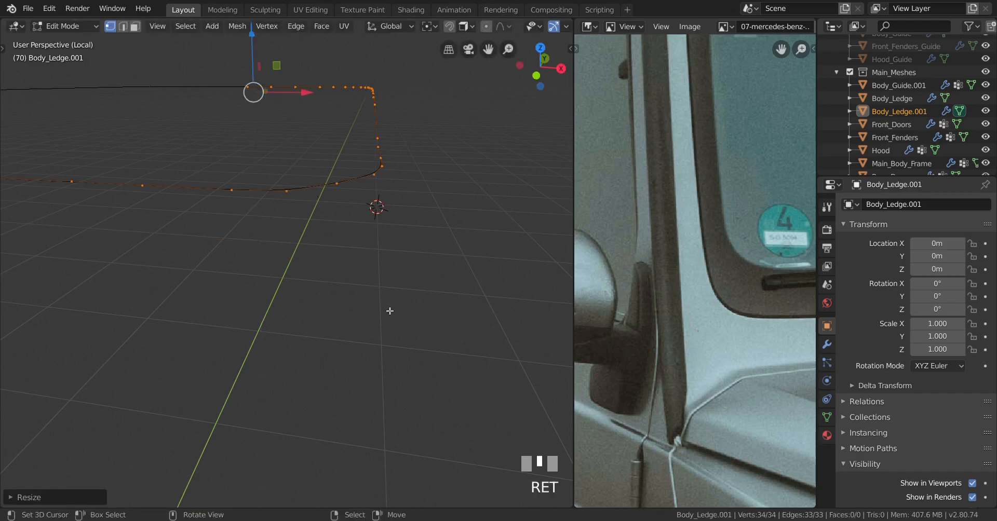
Evenly space the nine vertices around the rounded corner near the 3D cursor with LoopTools Space and deselect everything.
scroll(350, 285, "down", 2)
middle_click_drag(349, 285, 417, 347)
right_click(222, 309)
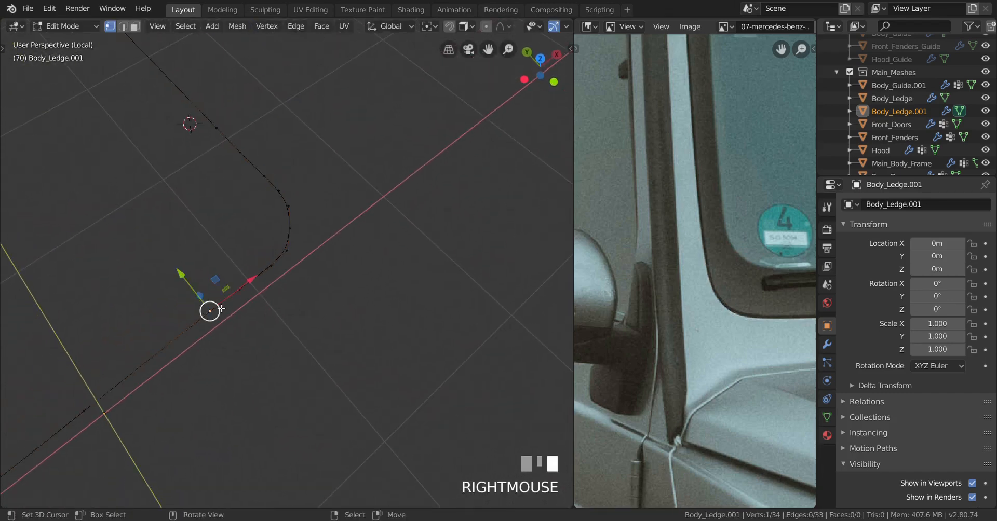
right_click(251, 188, "ctrl")
key("w")
mouse_move(440, 81)
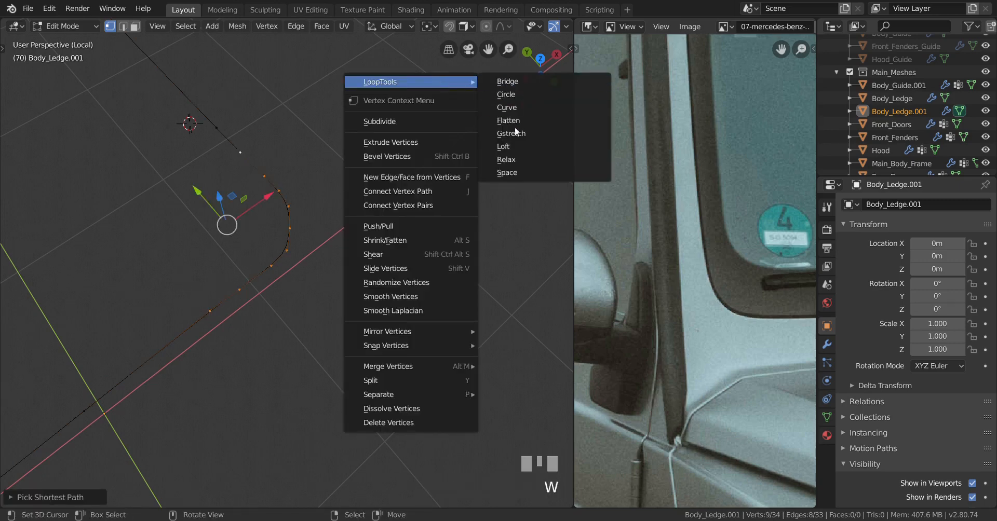
left_click(519, 173)
middle_click_drag(363, 223, 310, 263)
key("a")
key("alt+a")
scroll(296, 276, "up", 5)
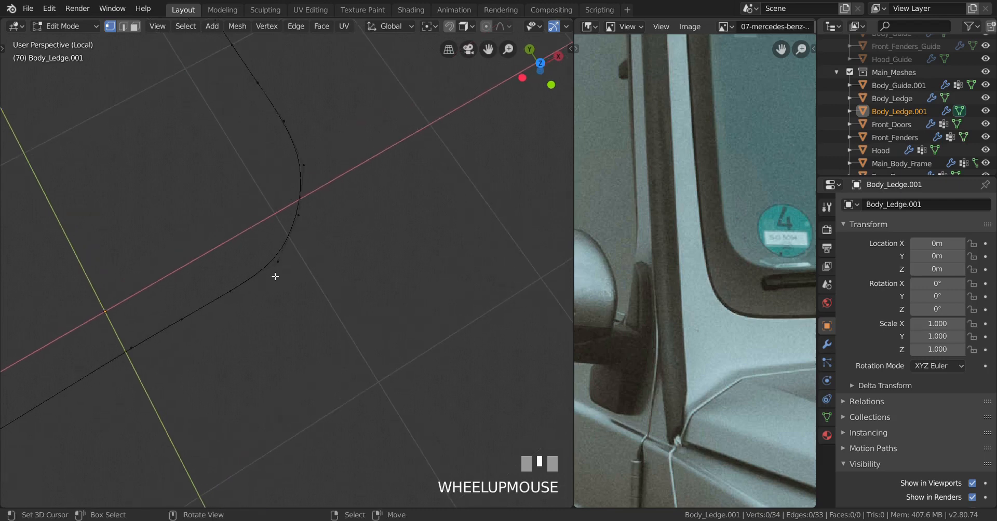
Select five alternate vertices around the rounded corner and its adjoining straight edges, and dissolve them.
right_click(204, 312)
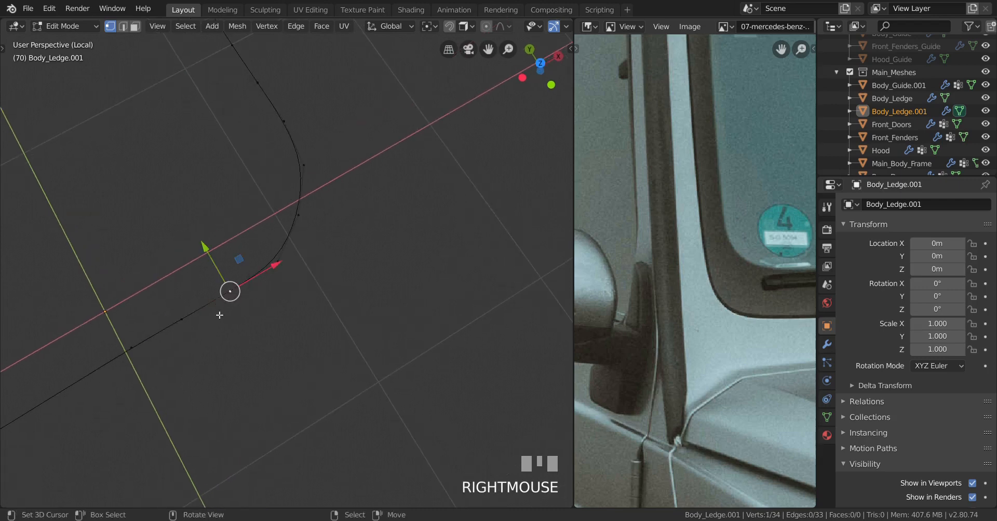
middle_click_drag(312, 209, 301, 237)
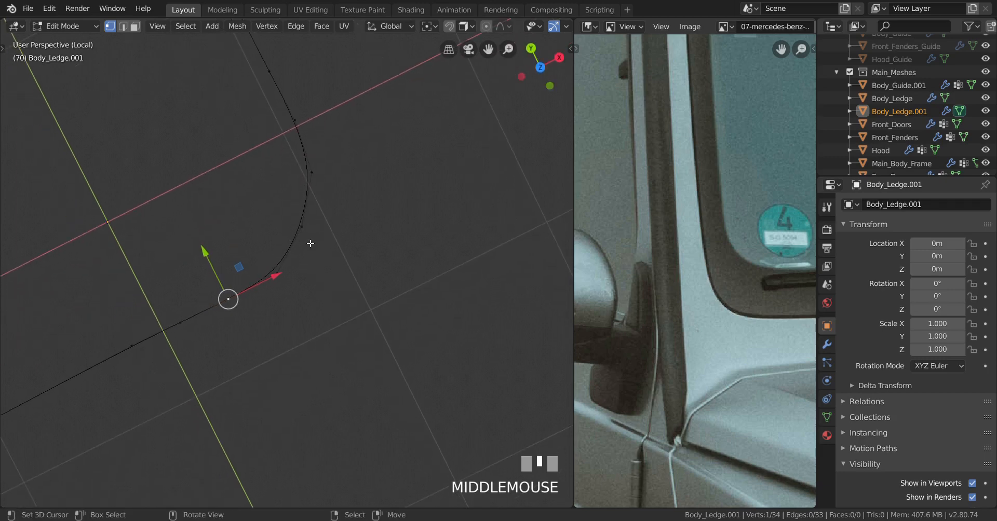
right_click(302, 227, "shift")
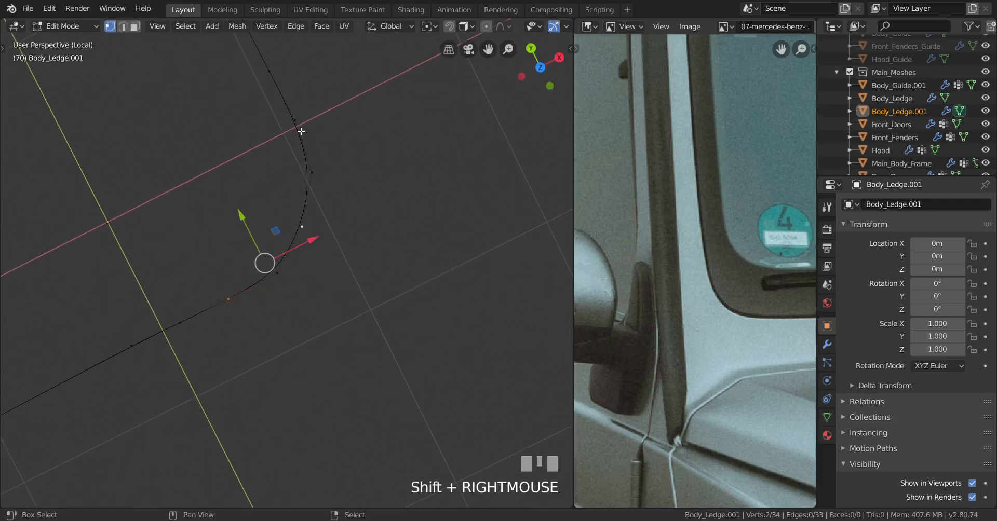
middle_click_drag(339, 161, 298, 259, "shift")
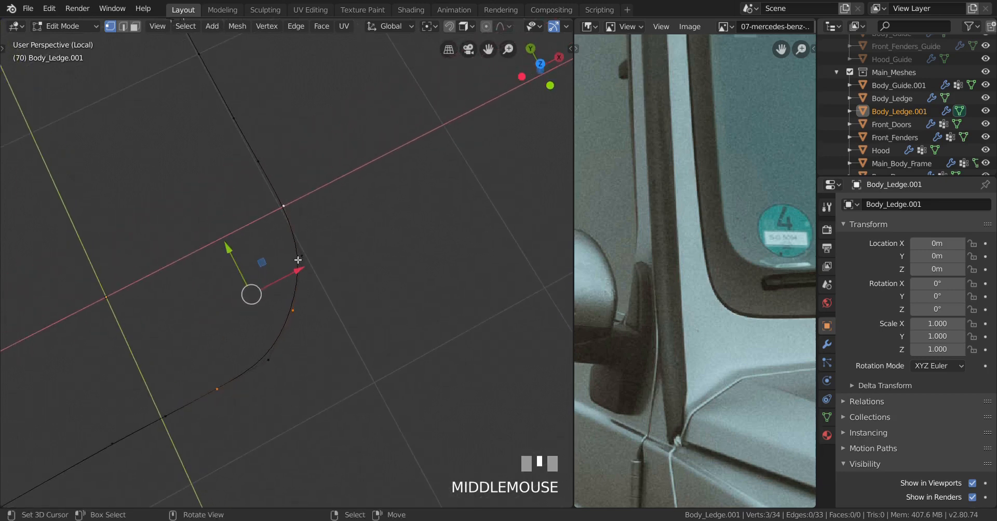
right_click(234, 118, "shift")
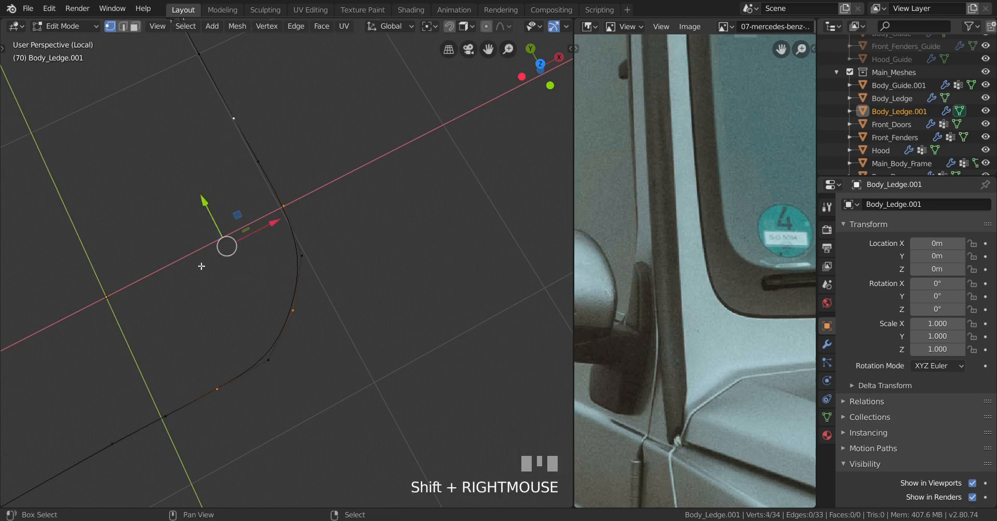
right_click(129, 447, "shift")
middle_click_drag(129, 447, 454, 181, "shift")
key("x")
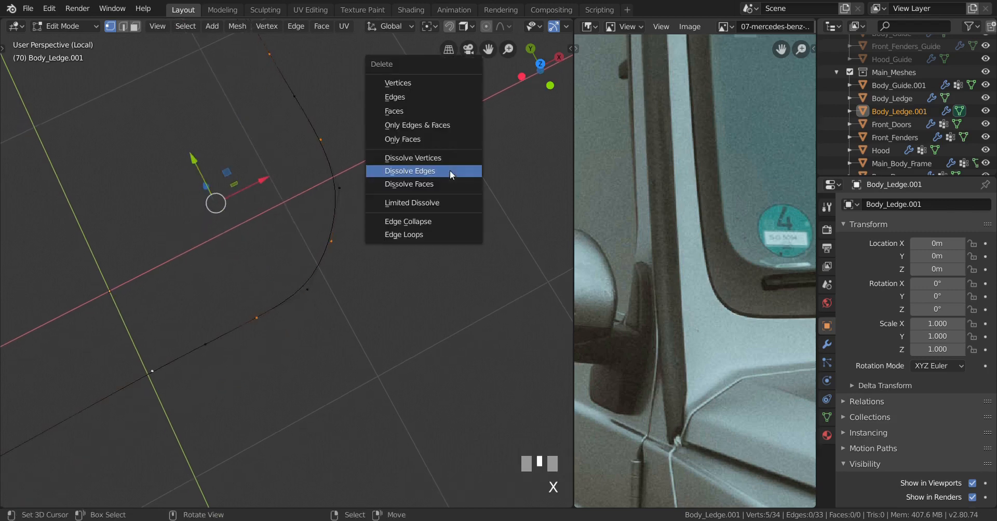
left_click(438, 159)
Check the thinned corner in Object Mode and Edit Mode, and undo back to before the five vertices were dissolved.
key("Tab")
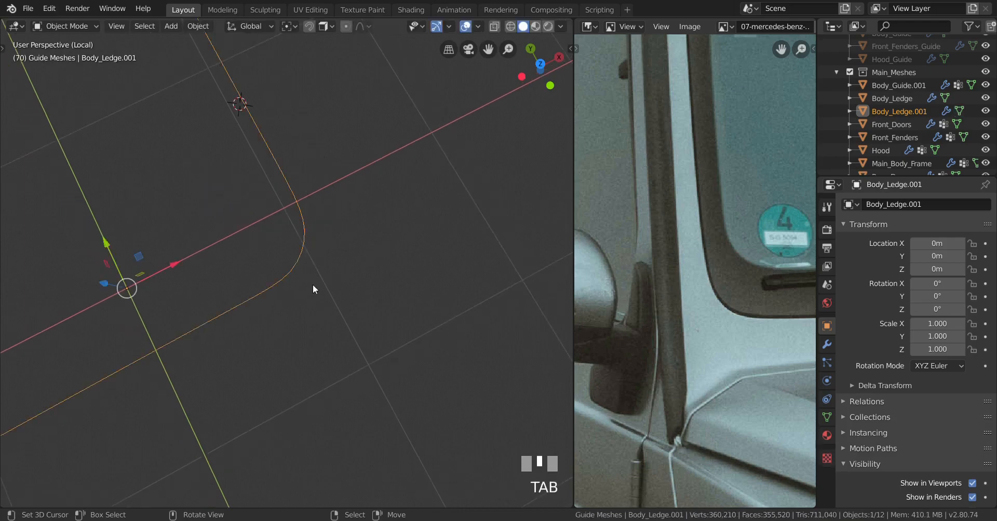
middle_click_drag(313, 285, 270, 263)
key("Tab")
key("a")
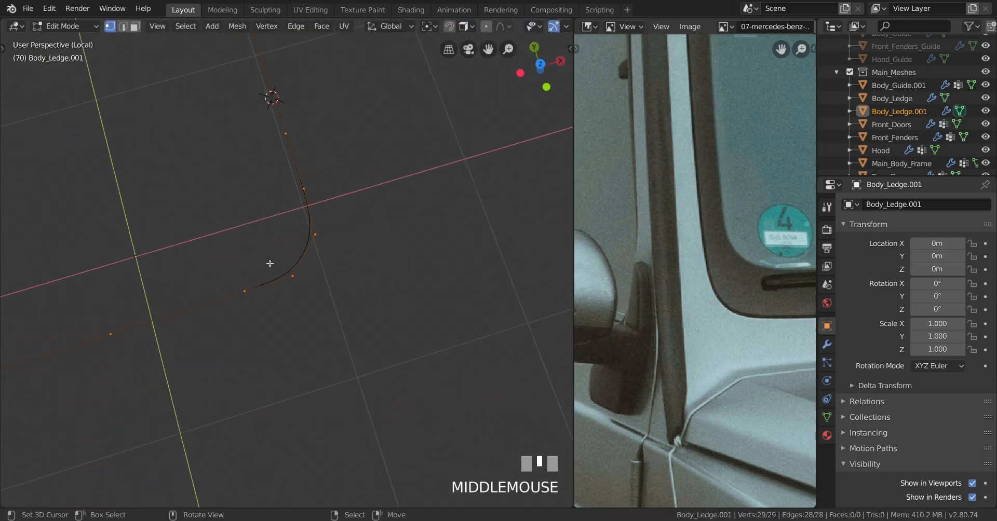
scroll(332, 261, "up", 3)
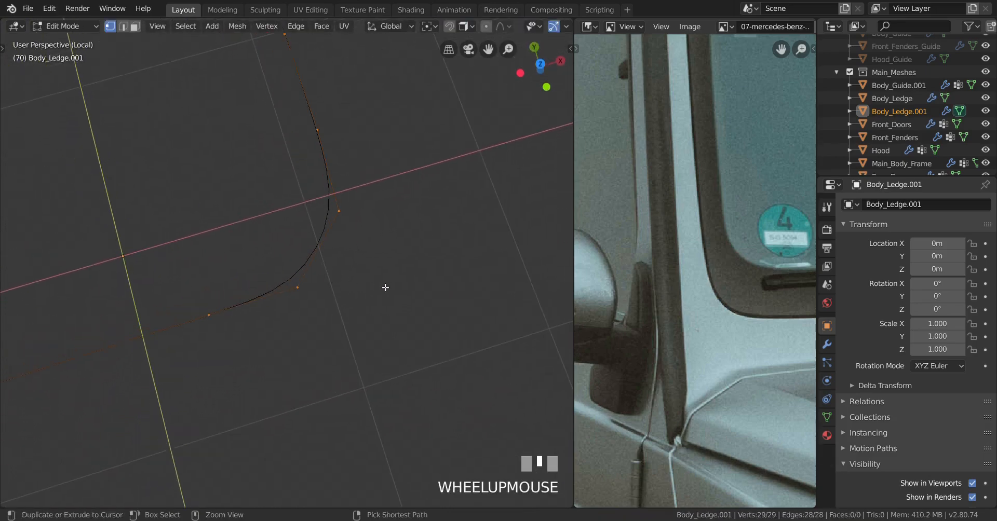
key("ctrl+z")
key("ctrl+z")
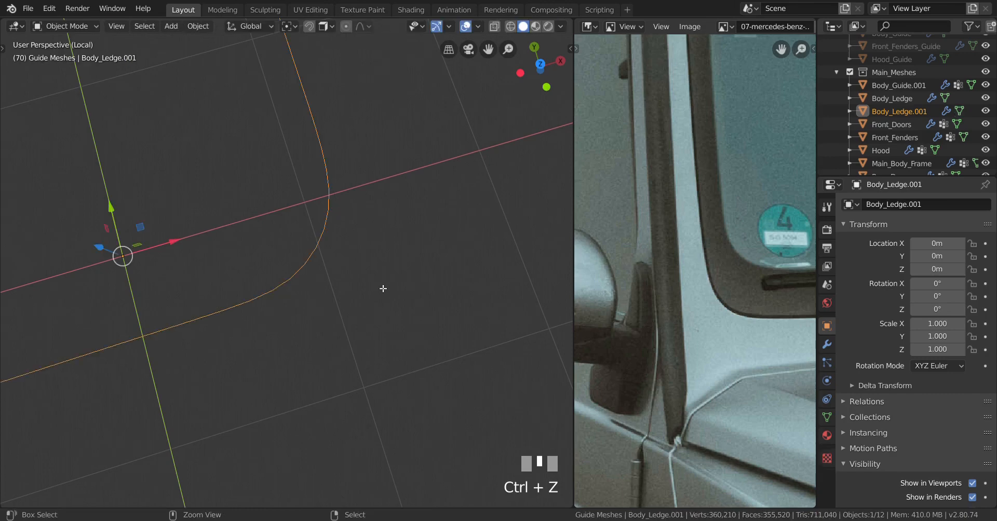
key("ctrl+z")
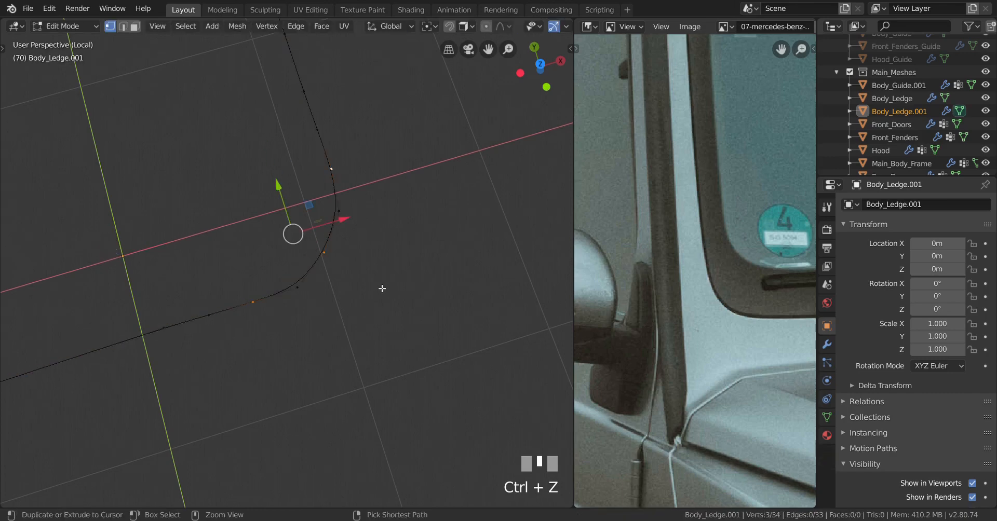
Deselect the vertex at the middle of the corner curve and dissolve the two remaining selected vertices beside it.
right_click(326, 253, "shift")
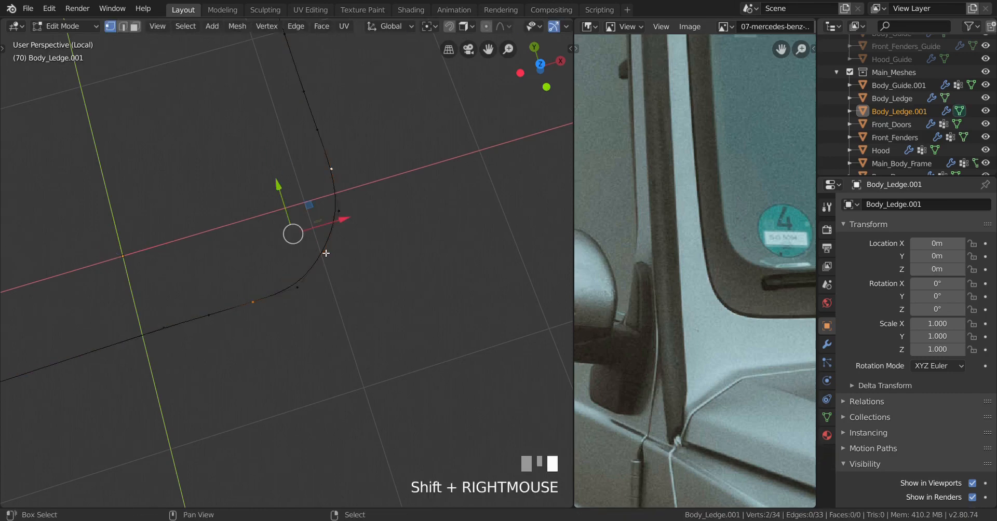
key("x")
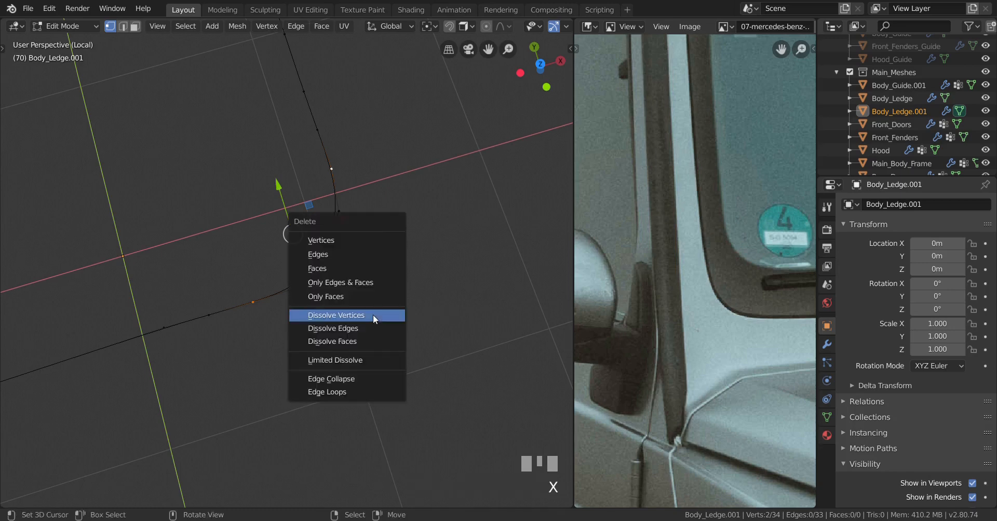
left_click(373, 315)
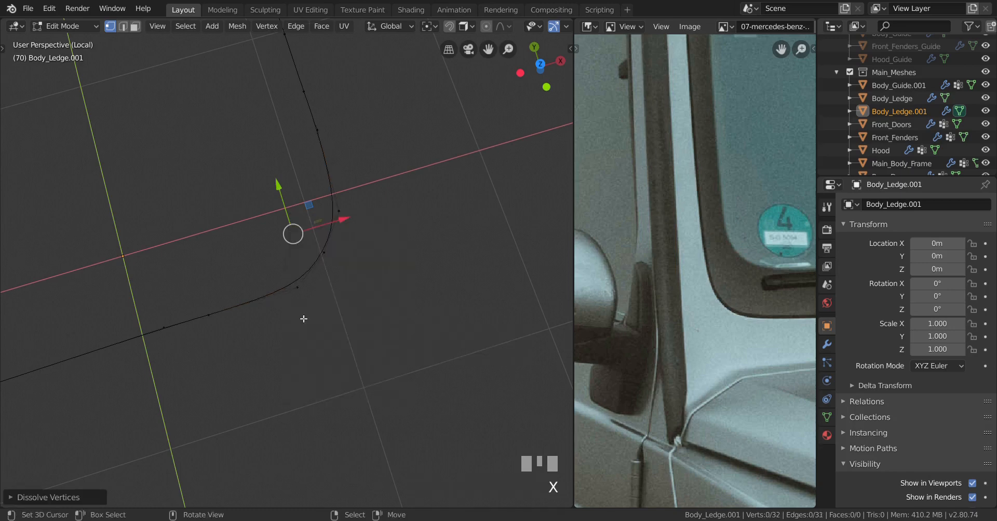
Evenly space the run of seven vertices around the thinned corner with LoopTools Space and deselect everything.
right_click(164, 328)
right_click(304, 92, "ctrl")
key("w")
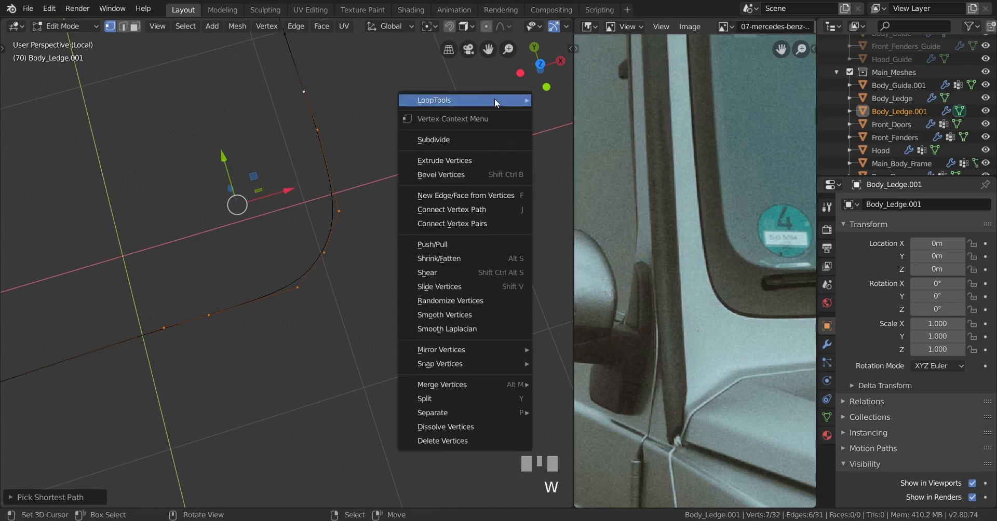
mouse_move(496, 101)
left_click(595, 191)
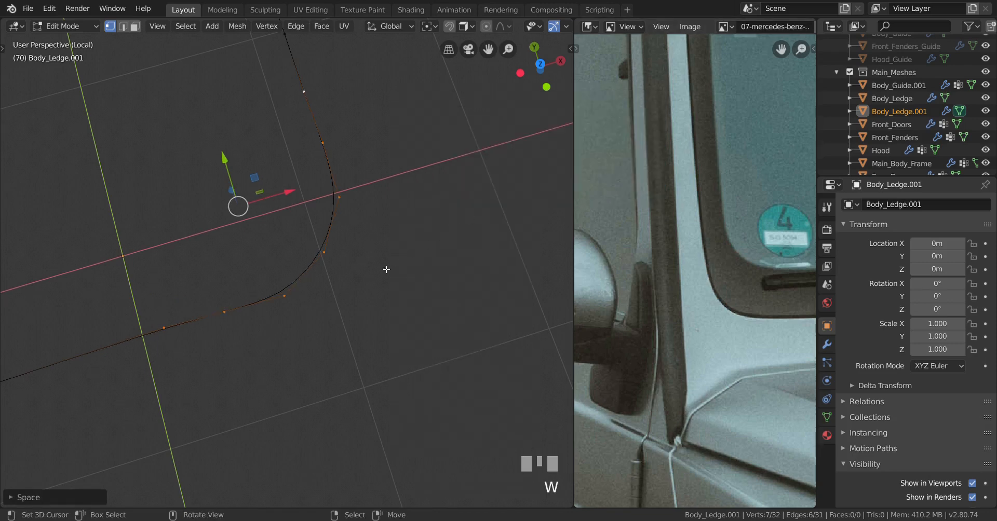
key("alt+a")
Select the run of six vertices along the short straight edge at the opposite end and even it out with LoopTools Space.
scroll(364, 265, "down", 2)
scroll(291, 270, "down", 2)
middle_click_drag(305, 274, 304, 329)
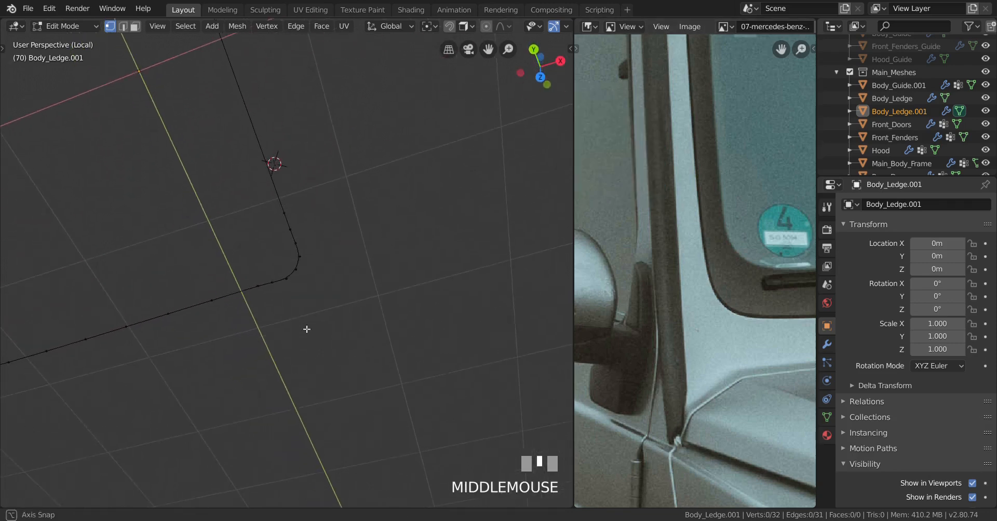
scroll(301, 272, "up", 3)
middle_click_drag(301, 272, 329, 383, "shift")
scroll(312, 322, "up", 4)
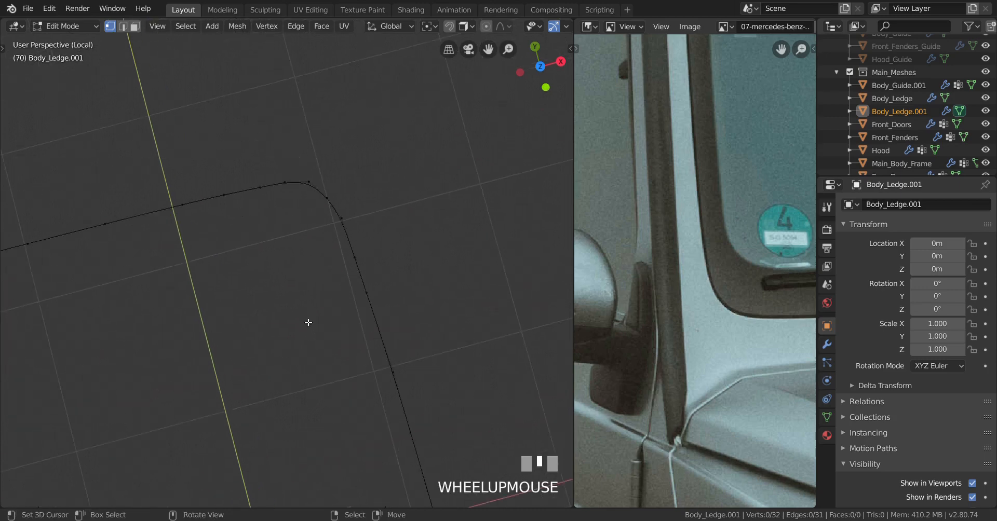
middle_click_drag(216, 236, 325, 256, "shift")
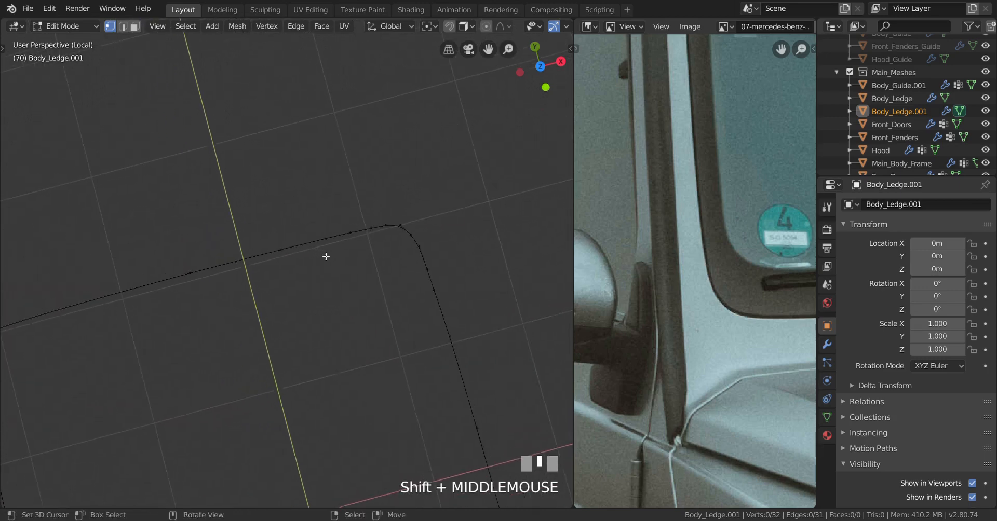
scroll(391, 233, "up", 2)
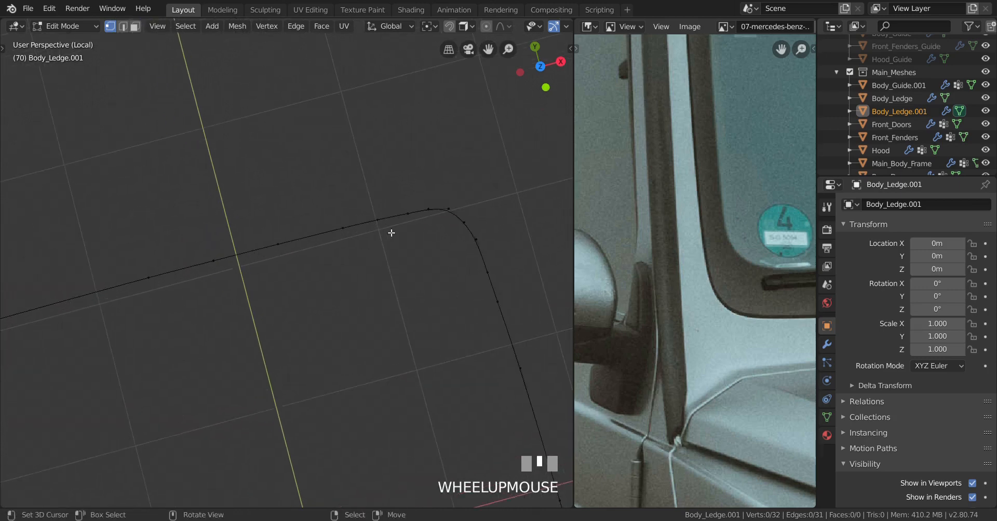
right_click(149, 277, "ctrl")
key("w")
mouse_move(398, 138)
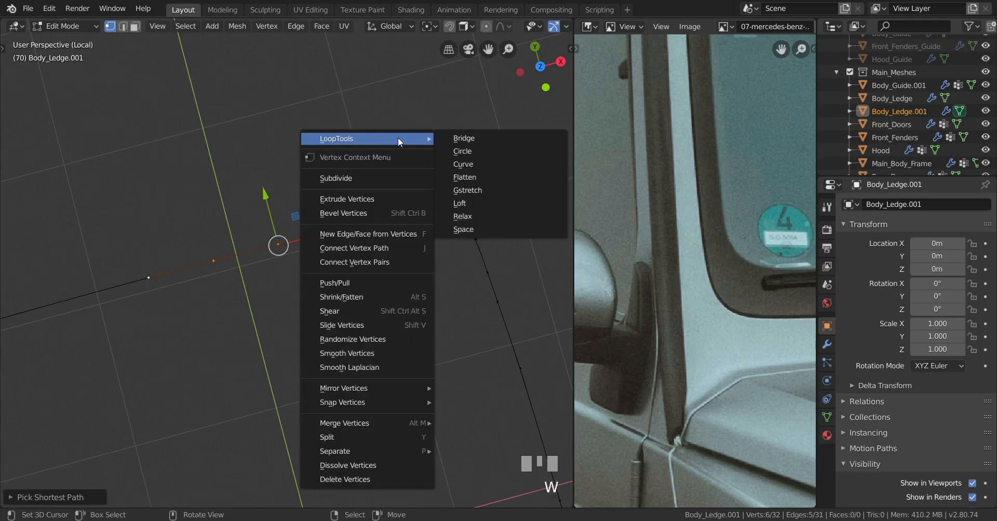
left_click(493, 228)
Select the ten-vertex run along the long side between the two corners and evenly space it with LoopTools Space.
scroll(415, 234, "down", 2)
middle_click_drag(379, 223, 330, 169, "shift")
right_click(393, 236)
scroll(321, 149, "up", 2)
scroll(320, 149, "up", 1)
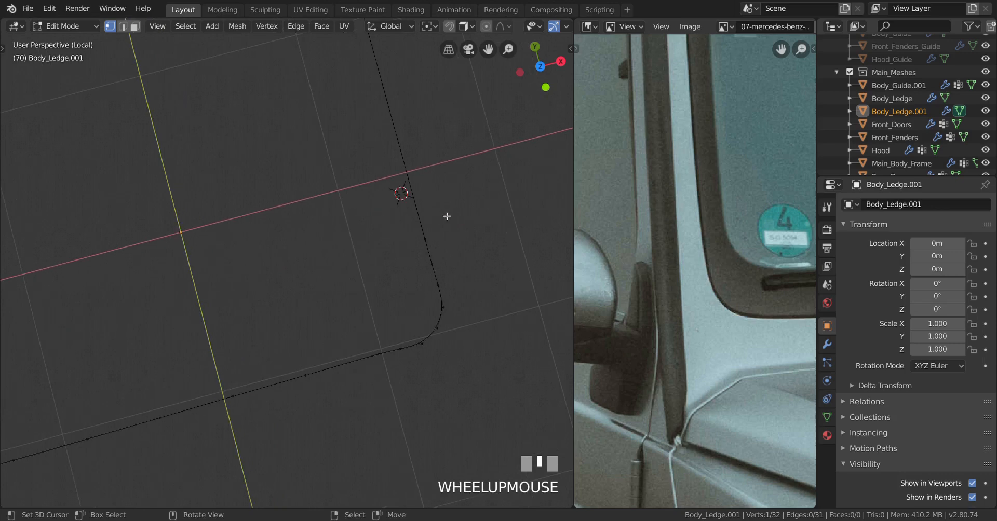
right_click(445, 216, "ctrl")
key("w")
mouse_move(494, 138)
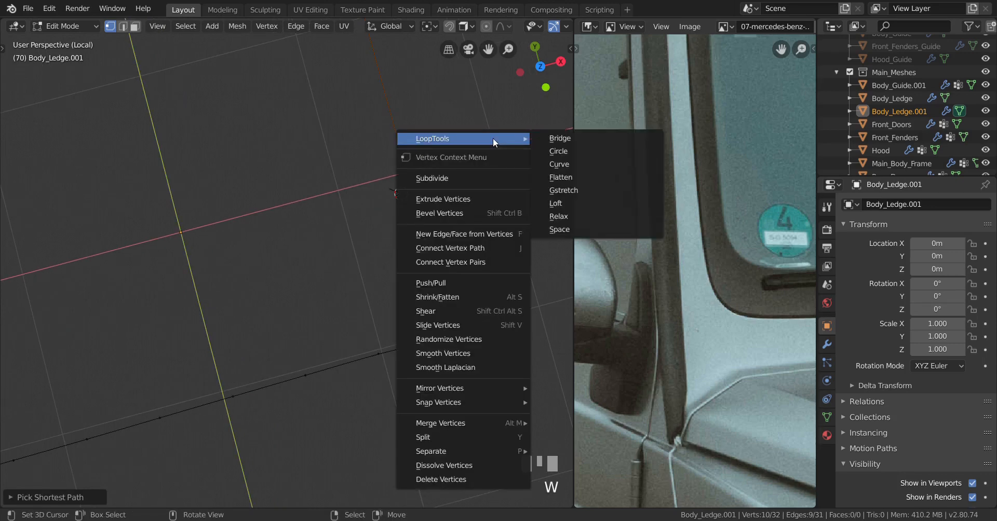
left_click(567, 231)
Evenly space the seven vertices along the short straight edge at the 3D cursor's end with LoopTools Space and deselect all.
scroll(399, 260, "down", 2)
scroll(418, 227, "up", 3)
middle_click_drag(417, 273, 260, 318, "shift")
right_click(213, 319, "ctrl")
key("w")
mouse_move(365, 173)
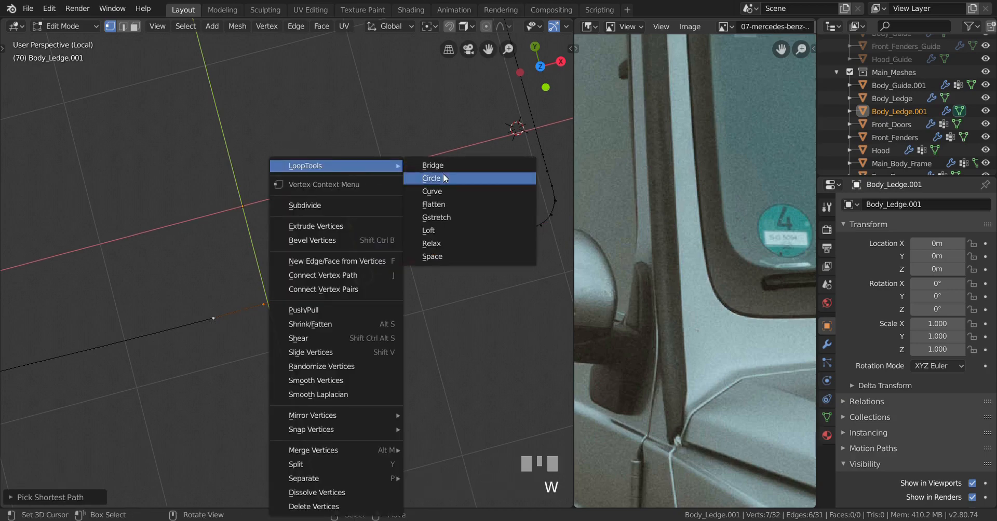
left_click(459, 258)
scroll(414, 263, "down", 3)
key("a")
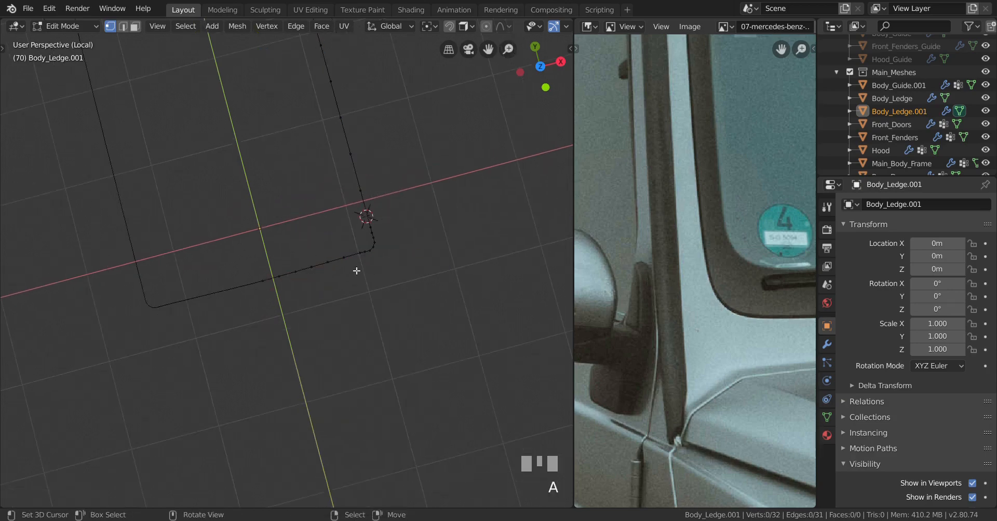
Return Body_Ledge.001 to Object Mode and exit local view to show the line together with the car body.
middle_click_drag(356, 270, 335, 273)
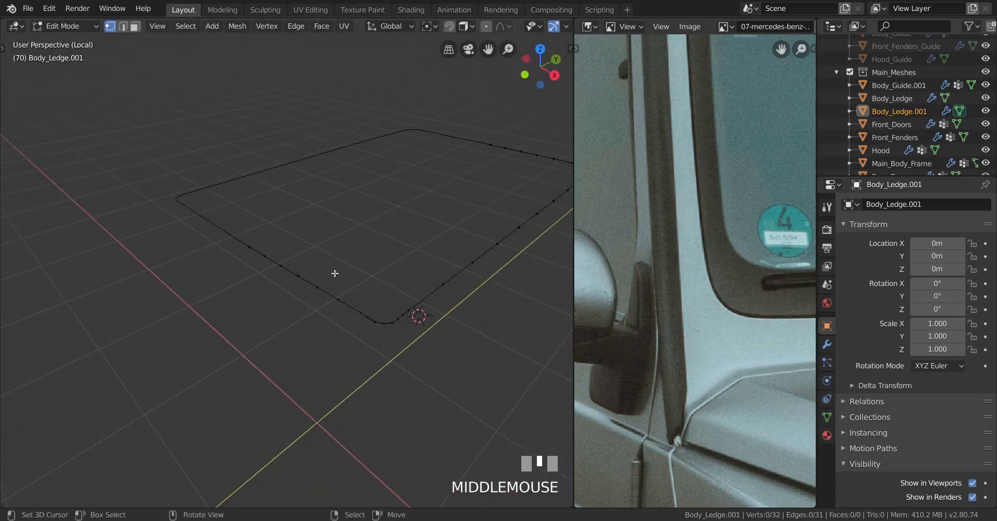
key("Tab")
scroll(338, 279, "down", 2)
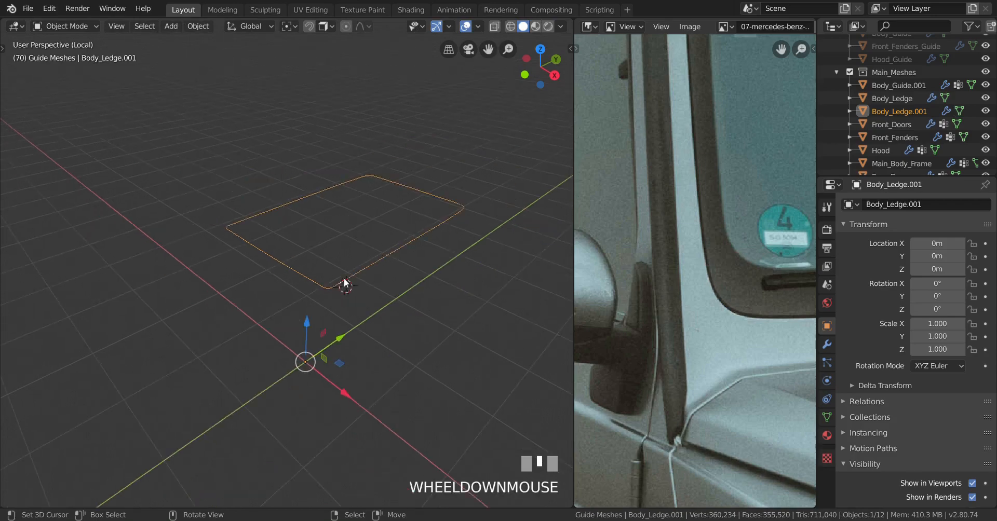
scroll(347, 281, "up", 3)
key("KP_Divide")
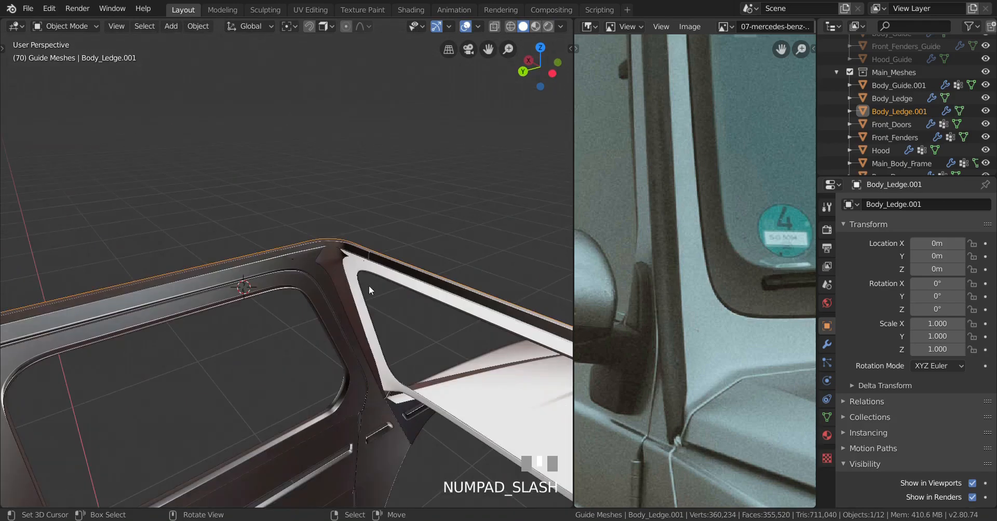
middle_click_drag(369, 288, 338, 286)
scroll(347, 311, "up", 2)
Select all vertices of Body_Ledge.001 in Edit Mode and lower them along Z to just below the roof ledge rim.
right_click(389, 276)
key("Tab")
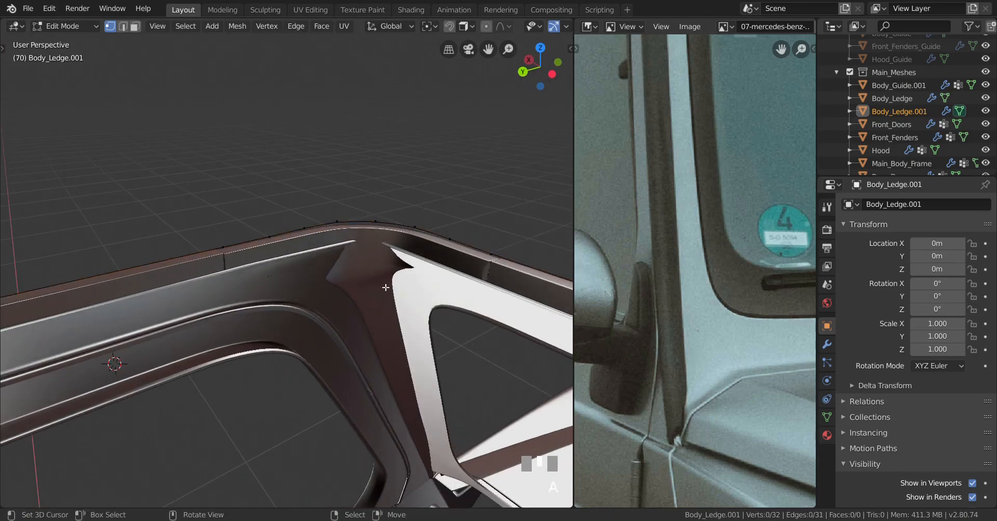
middle_click_drag(253, 249, 278, 249, "shift")
key("g")
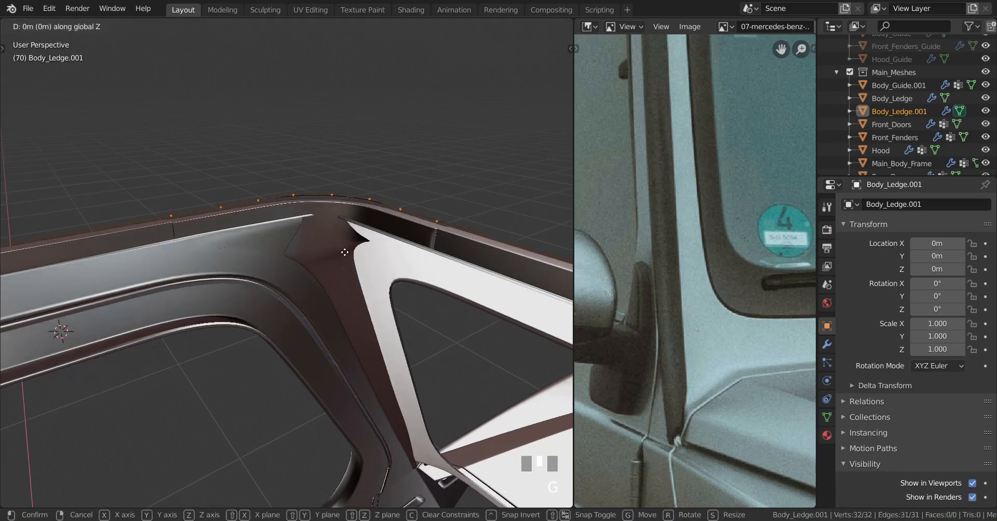
left_click(345, 287)
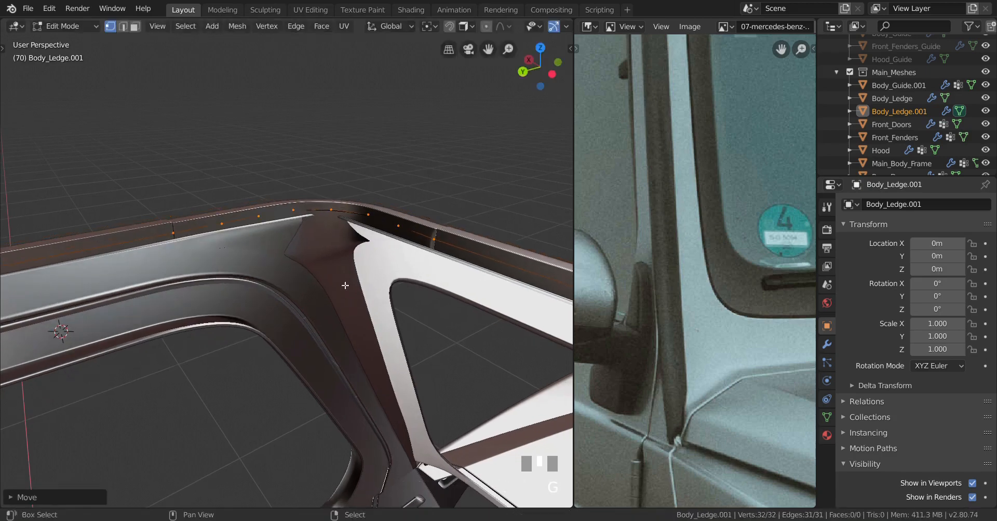
Try raising the whole line slightly along Z where it meets the curved end of the roof ledge, and undo the move.
scroll(300, 239, "down", 4)
middle_click_drag(300, 239, 250, 314)
scroll(262, 313, "down", 2)
scroll(290, 318, "up", 2)
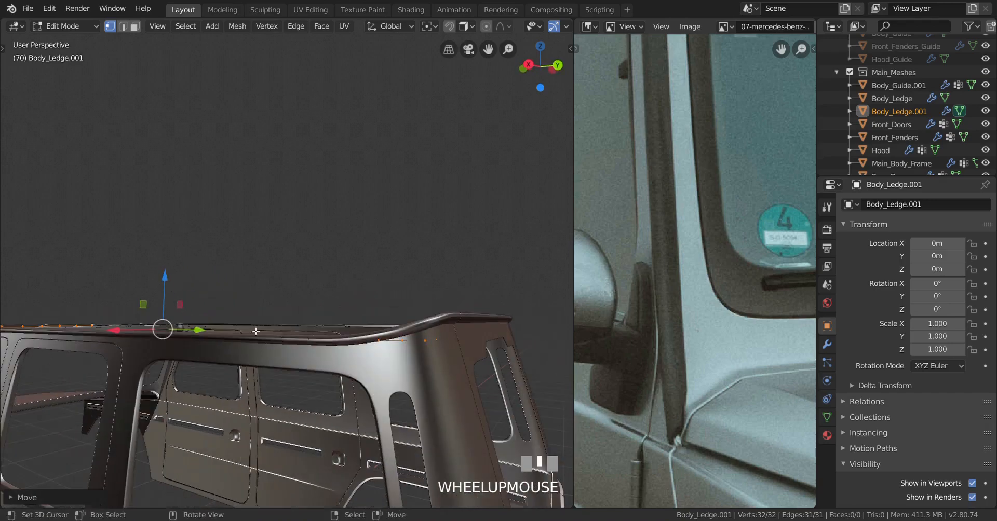
middle_click_drag(312, 324, 160, 309, "shift")
scroll(345, 408, "up", 2)
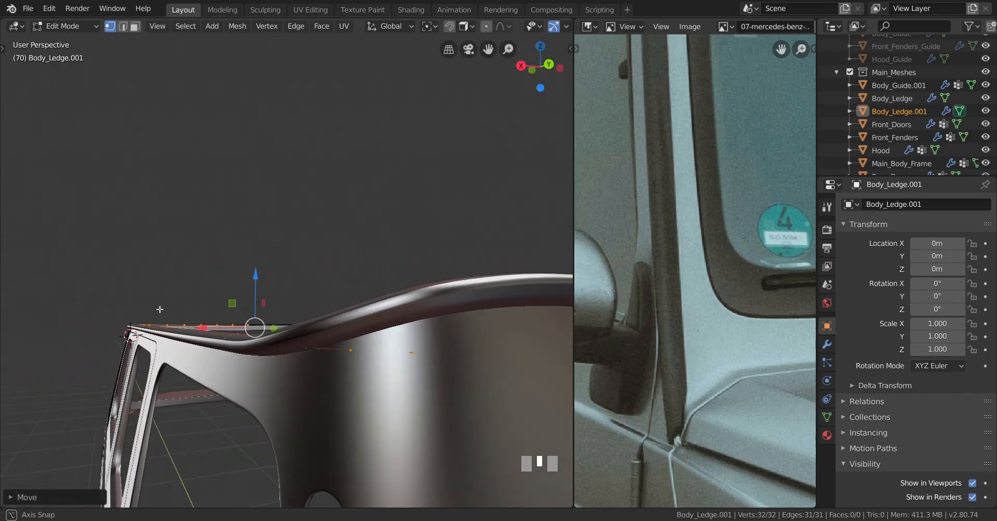
key("g")
key("z")
left_click(259, 365)
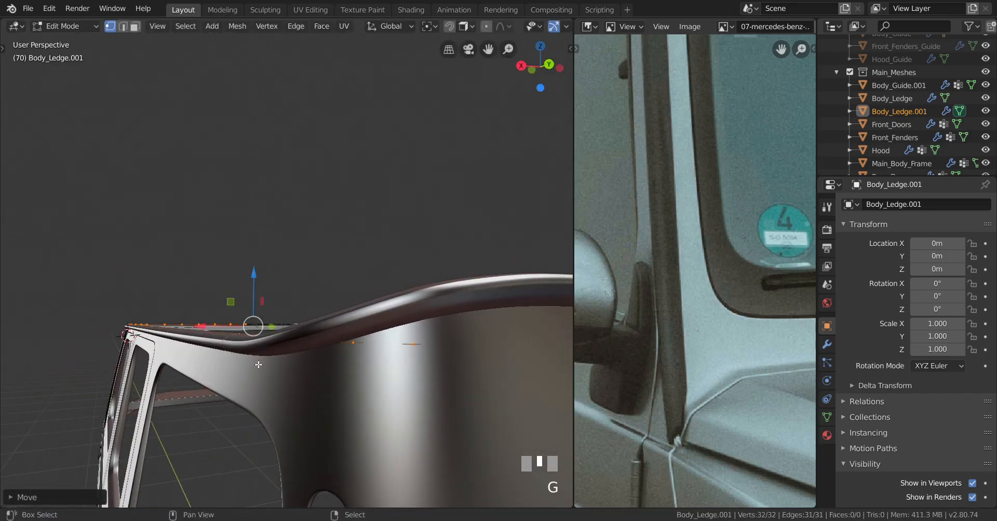
key("ctrl+z")
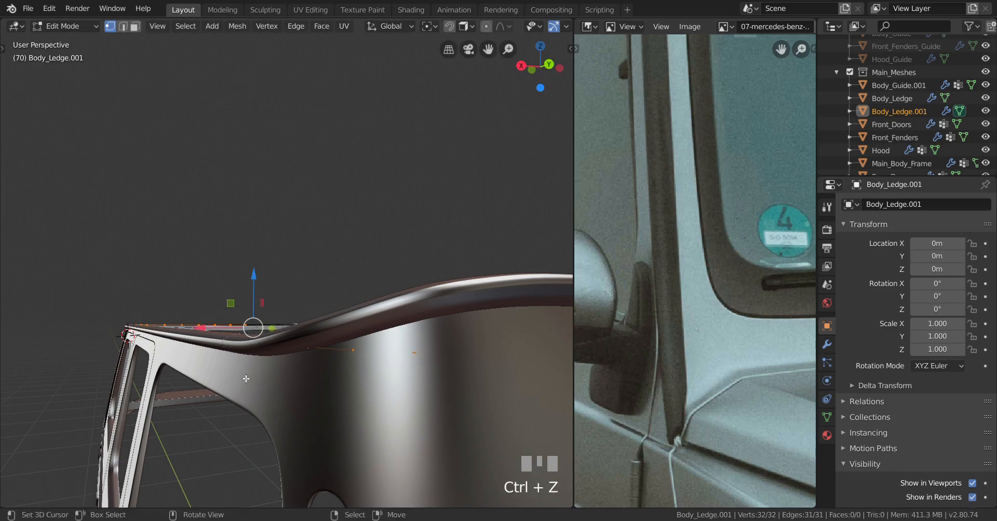
Extrude the whole Body_Ledge.001 line straight up along Z by about 0.021 m to form a thin vertical strip.
middle_click_drag(240, 383, 1, 403)
scroll(623, 379, "down", 6)
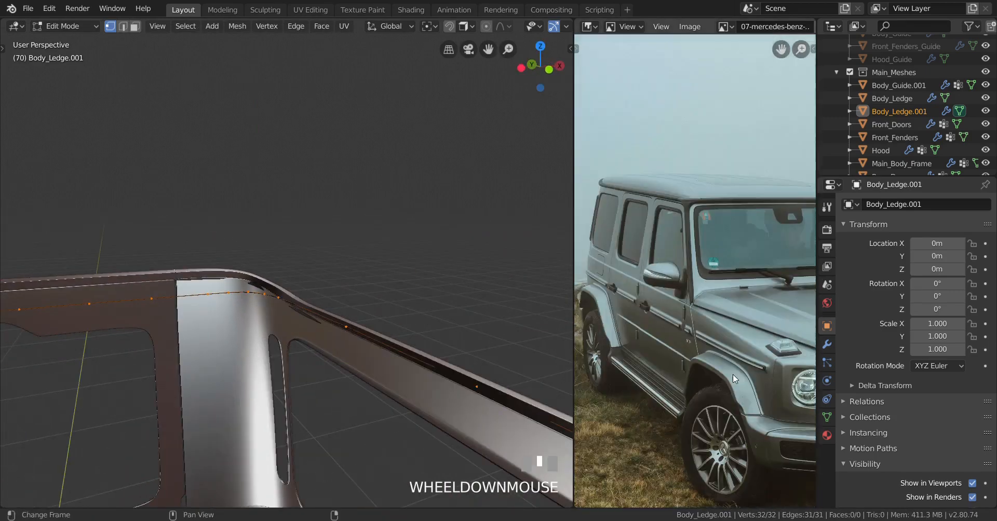
scroll(623, 379, "up", 4)
middle_click_drag(317, 380, 245, 361)
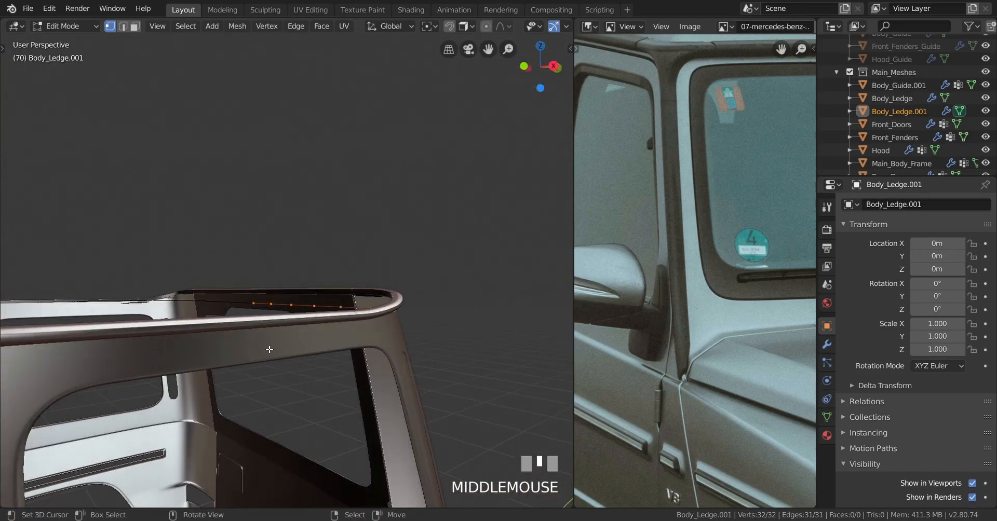
key("KP_3")
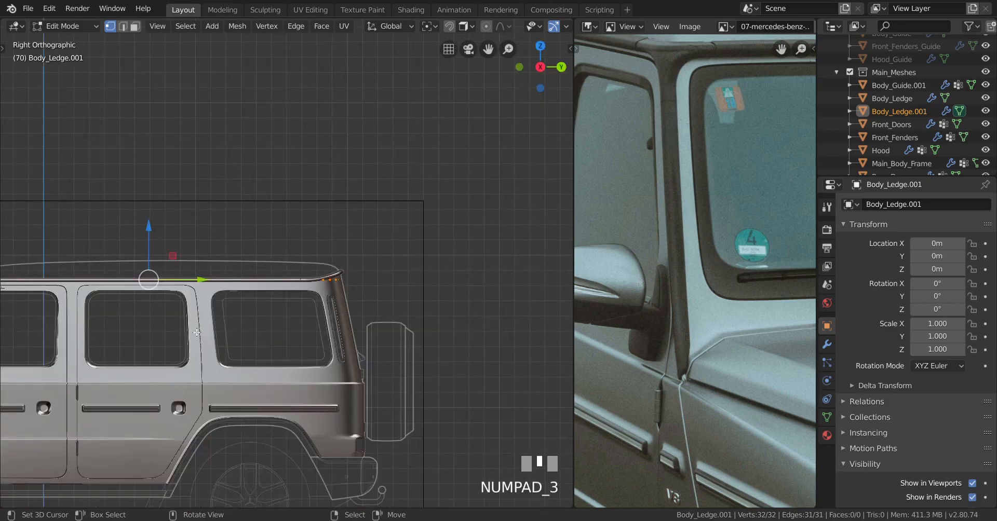
middle_click_drag(196, 333, 405, 312, "shift")
scroll(405, 314, "up", 4)
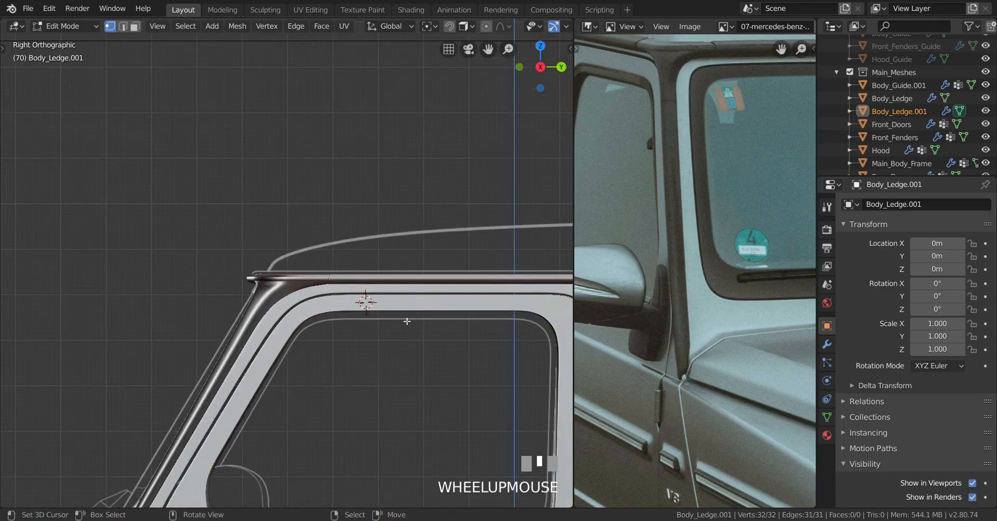
key("e")
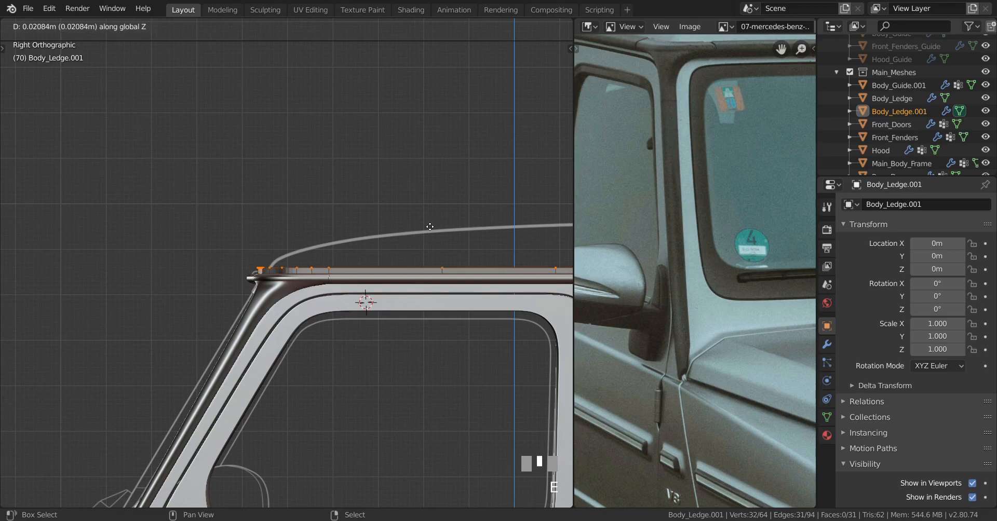
left_click(430, 226)
Inspect the new strip around the roof ledge and examine the roof's rear corner in the Mercedes reference photo.
scroll(430, 227, "down", 3)
middle_click_drag(456, 271, 265, 275, "shift")
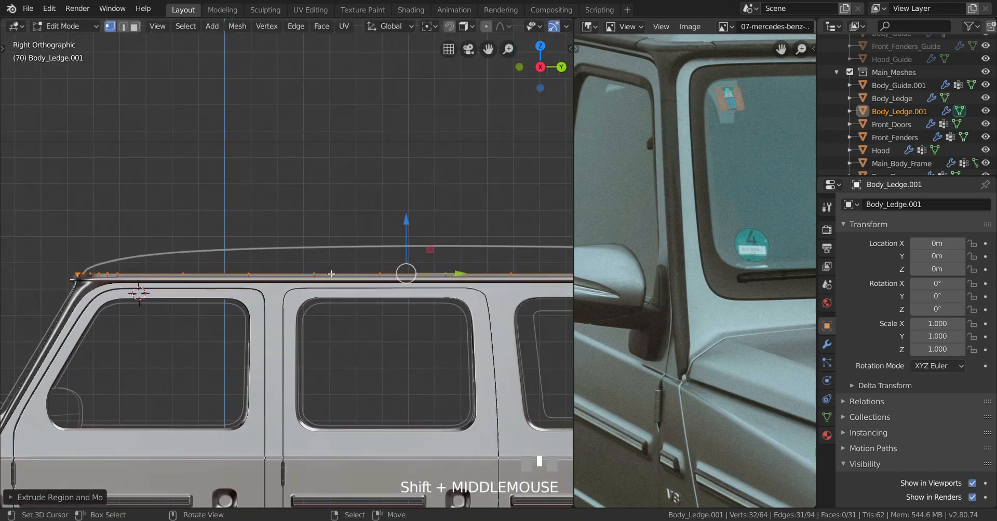
middle_click_drag(509, 271, 286, 268, "shift")
middle_click_drag(398, 270, 291, 249)
scroll(323, 319, "up", 2)
scroll(691, 179, "down", 2)
scroll(692, 179, "down", 2)
middle_click_drag(692, 178, 644, 249)
scroll(660, 269, "up", 4)
scroll(644, 249, "down", 3)
middle_click_drag(731, 281, 719, 279)
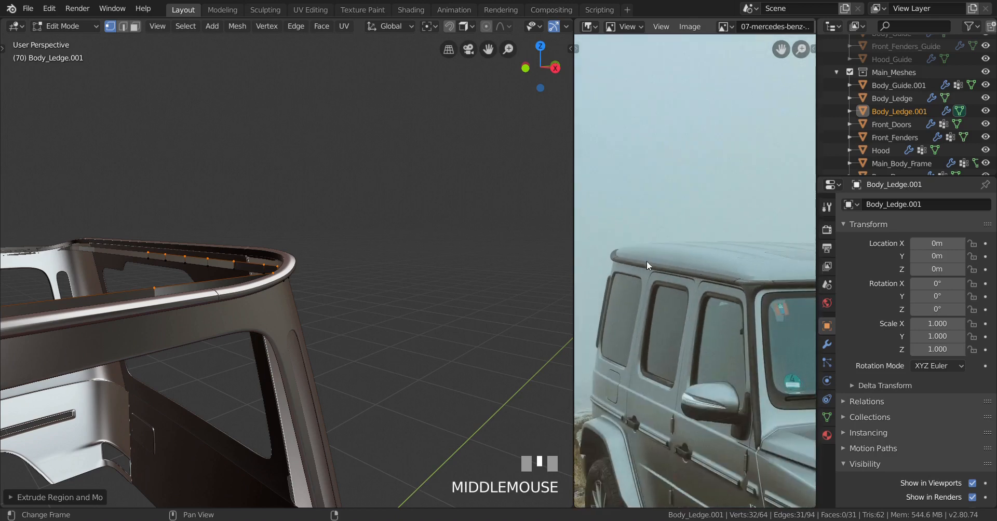
scroll(646, 261, "up", 3)
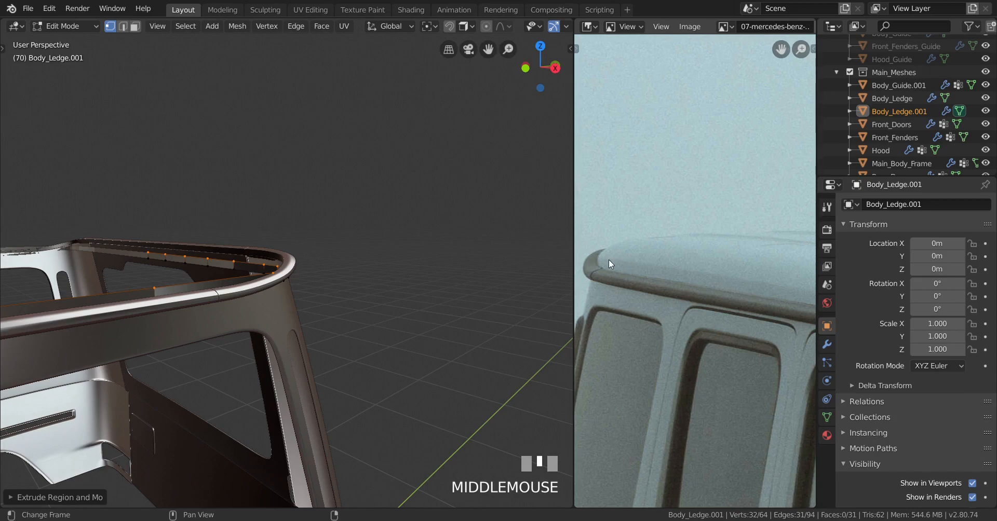
Raise the strip's upper edge slightly along Z at the roof ledge.
mouse_move(322, 281)
middle_mouse_down()
mouse_move(305, 291)
mouse_move(321, 289)
middle_mouse_up()
scroll(314, 290, "up", 2)
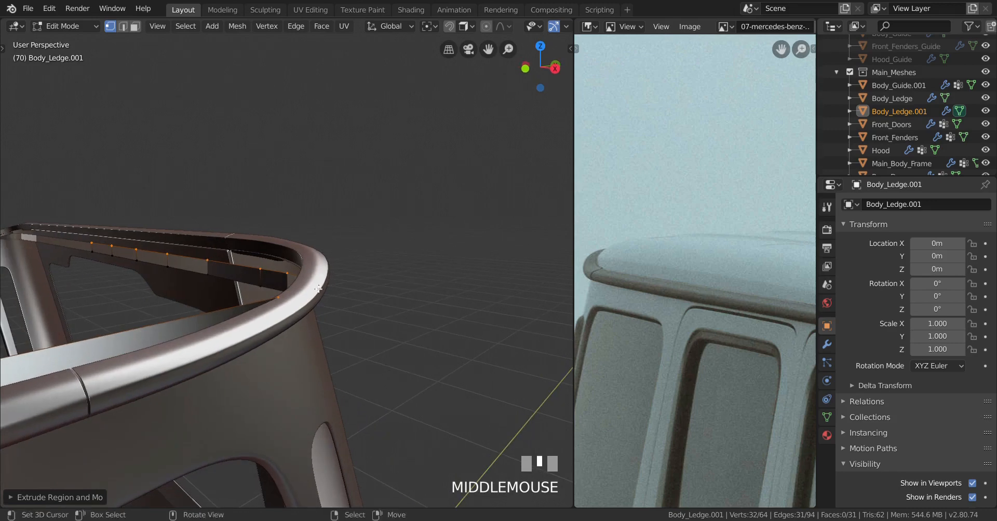
key("g")
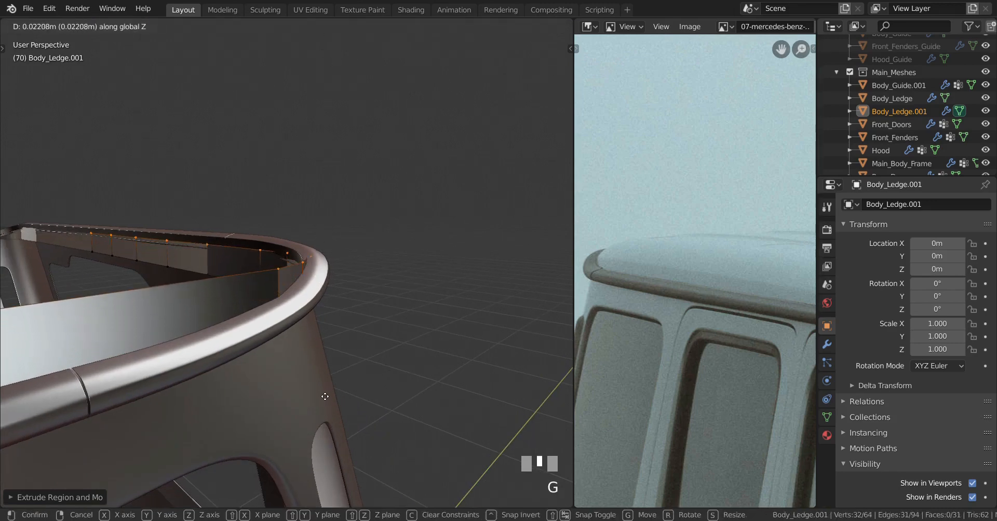
left_click(323, 37)
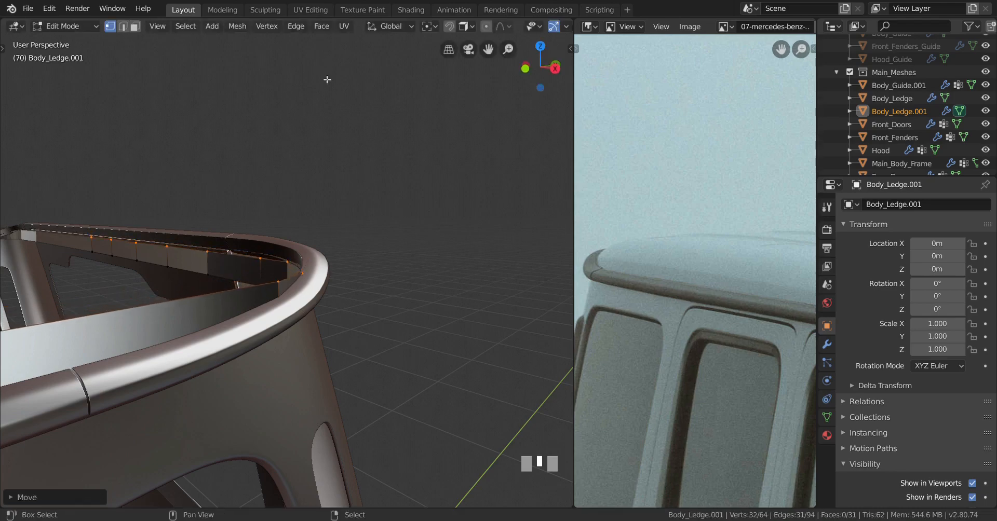
Select a single vertical edge of the strip at the curved rear corner and reposition it along X.
middle_click_drag(323, 37, 389, 257)
middle_click_drag(355, 335, 419, 325)
right_click(414, 328, "alt")
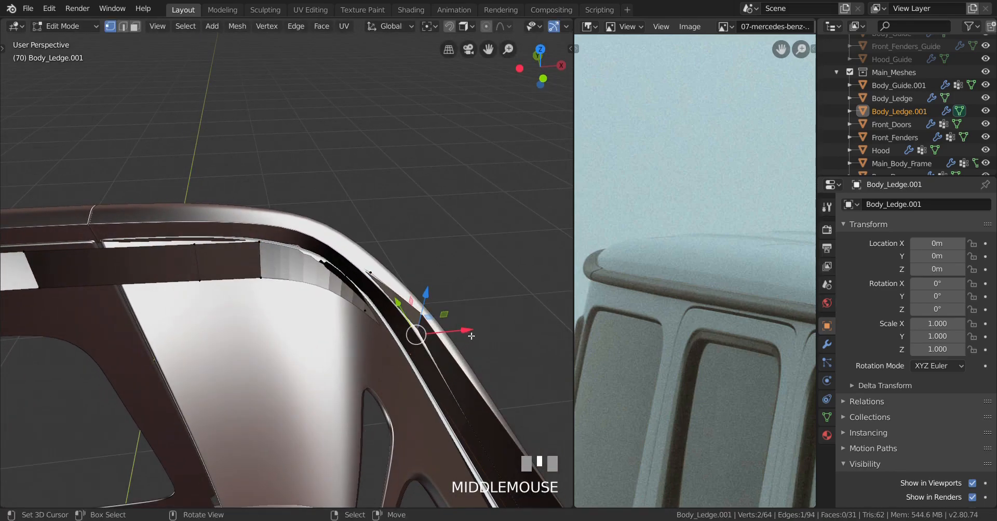
left_click_drag(446, 331, 366, 267)
Select another vertical edge on the strip's curved rear corner and shift it about 0.009 m along X to follow the ledge.
right_click(368, 292, "alt")
right_click(333, 262, "alt")
middle_click_drag(332, 263, 394, 264)
key("z")
key("z")
left_click_drag(393, 262, 392, 262)
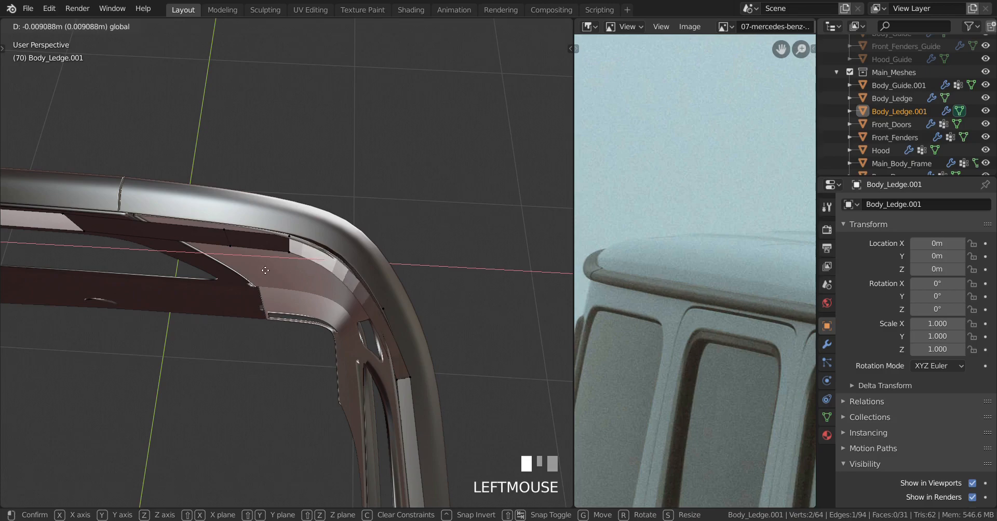
left_click_drag(265, 270, 271, 272)
left_click_drag(335, 214, 339, 230)
Check the strip in Object Mode, then return to Edit Mode and move one more vertical edge at the rear corner.
key("Tab")
middle_click_drag(339, 229, 380, 254)
key("Tab")
middle_click_drag(380, 270, 390, 285, "shift")
right_click(383, 277, "alt")
left_click_drag(415, 271, 385, 281)
Select the strip's entire upper edge loop and adjust its height along Z.
middle_click_drag(385, 281, 488, 291)
scroll(306, 304, "up", 2)
scroll(253, 276, "down", 2)
scroll(405, 311, "up", 2)
scroll(424, 259, "down", 3)
middle_click_drag(488, 291, 467, 263)
scroll(470, 262, "up", 2)
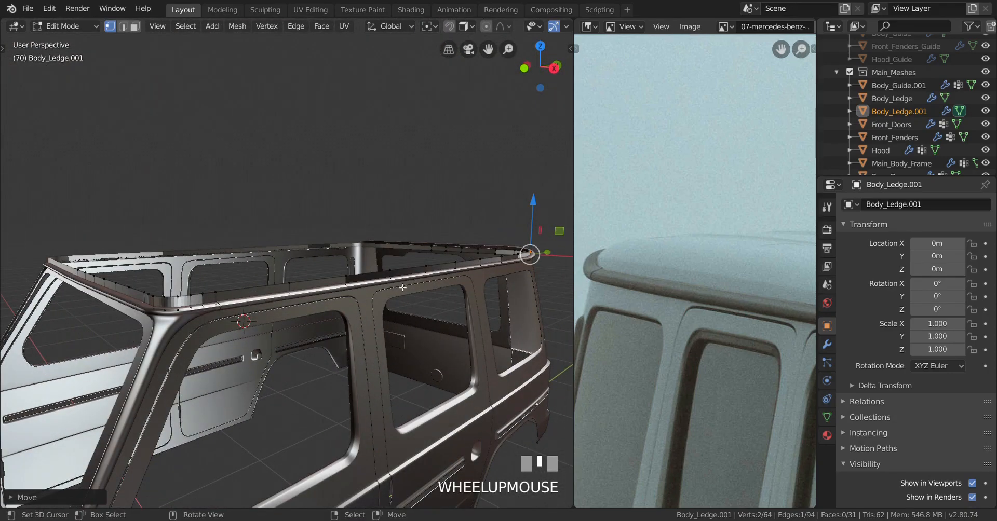
right_click(279, 285, "alt")
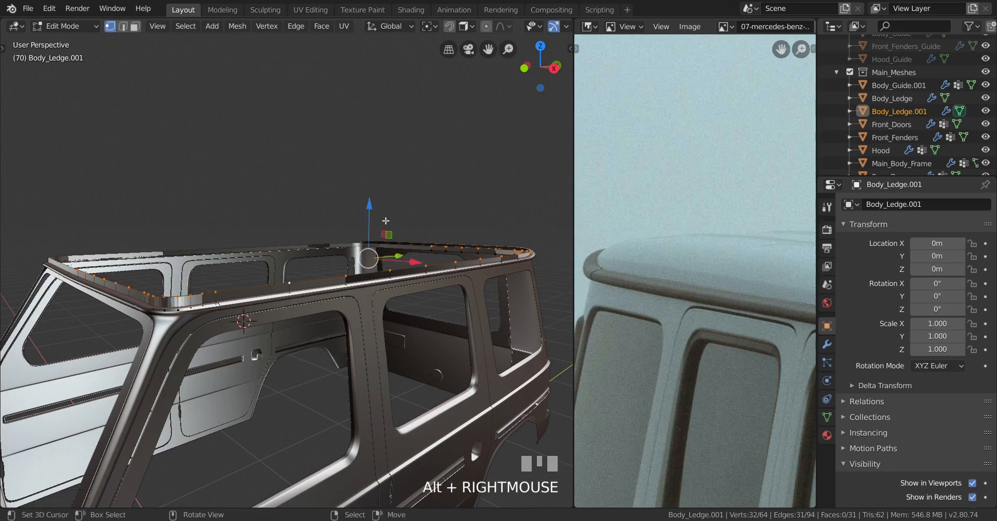
left_click_drag(373, 208, 373, 218)
Reselect the strip's upper edge loop and raise it slightly along Z with a fine move at the rear corner.
middle_click_drag(373, 218, 193, 232)
scroll(333, 262, "up", 2)
scroll(323, 283, "up", 2)
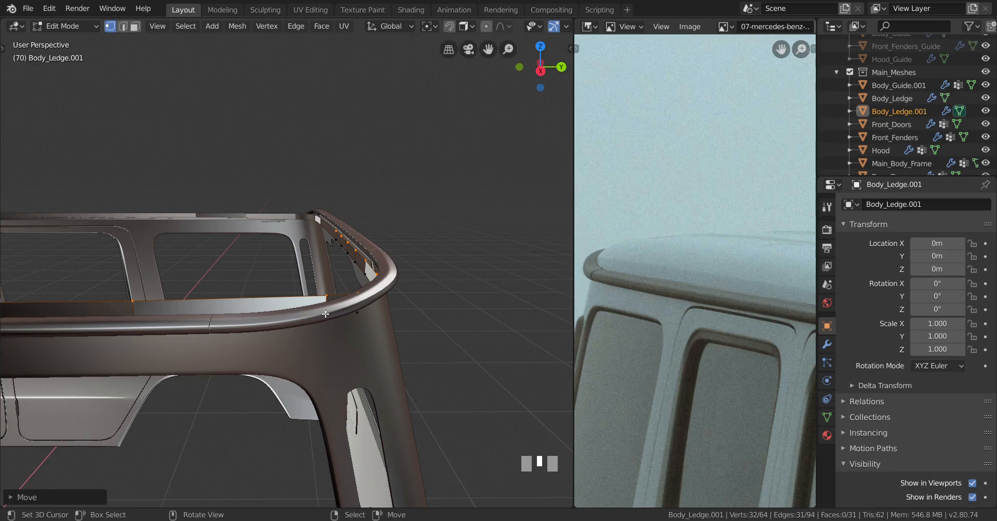
scroll(325, 314, "up", 2)
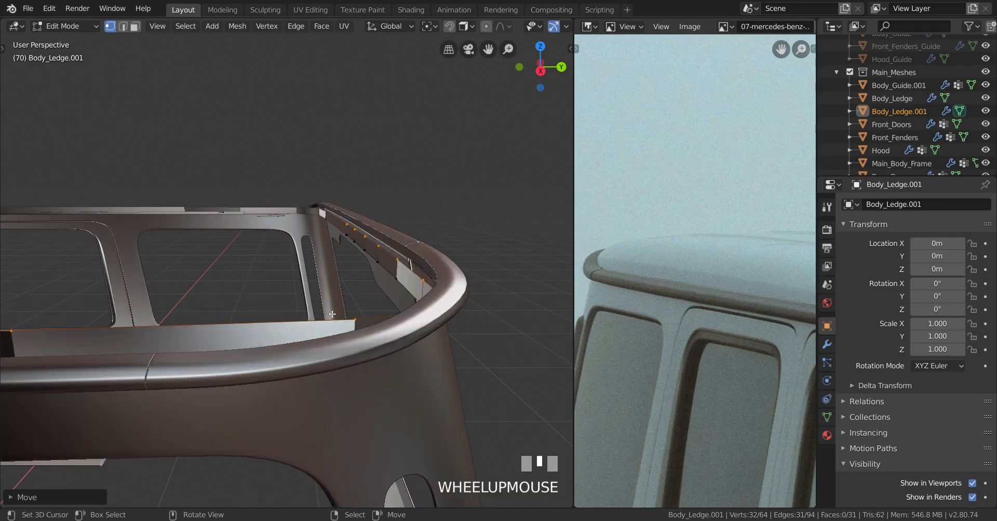
middle_click_drag(344, 314, 406, 317)
scroll(360, 323, "up", 1)
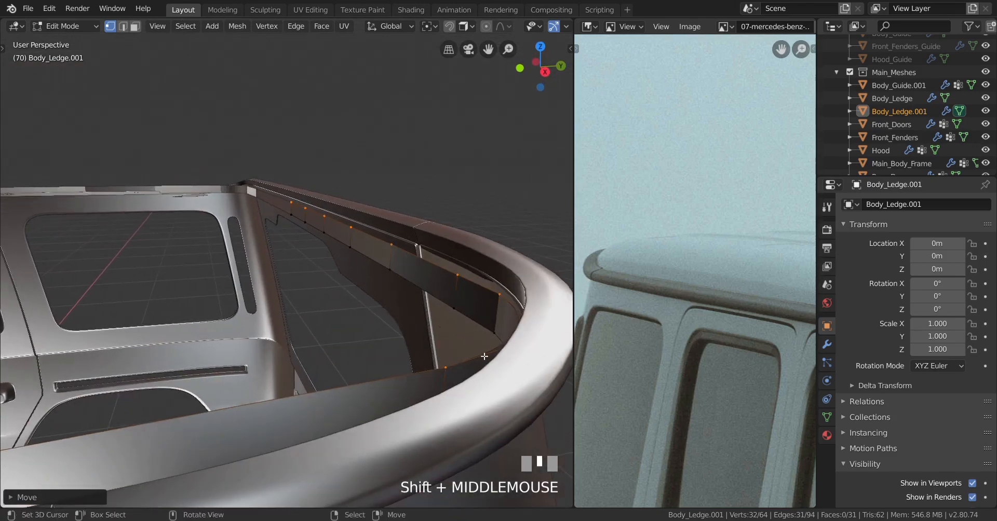
right_click(513, 355)
middle_click_drag(513, 354, 365, 336)
scroll(365, 336, "up", 1)
middle_click_drag(468, 333, 427, 333, "shift")
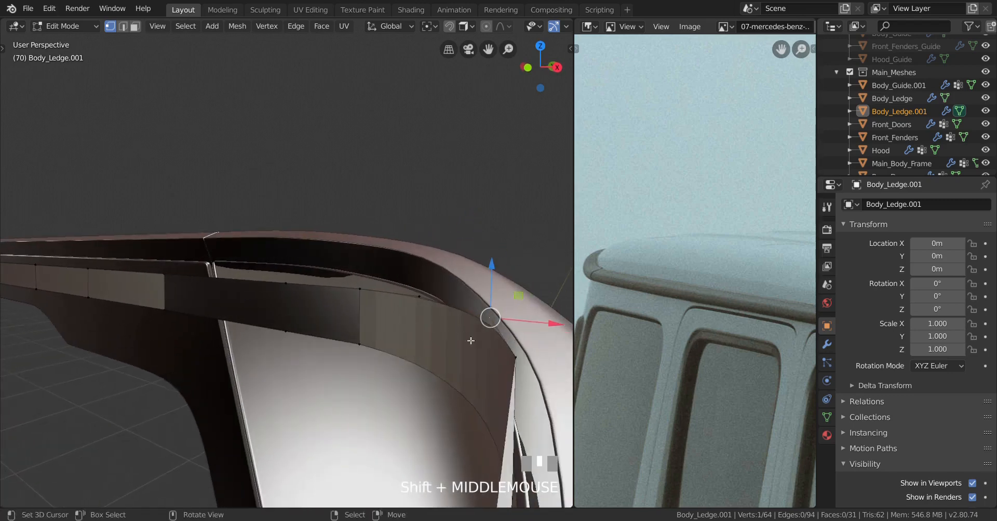
right_click(503, 344, "alt")
key("g")
key("z")
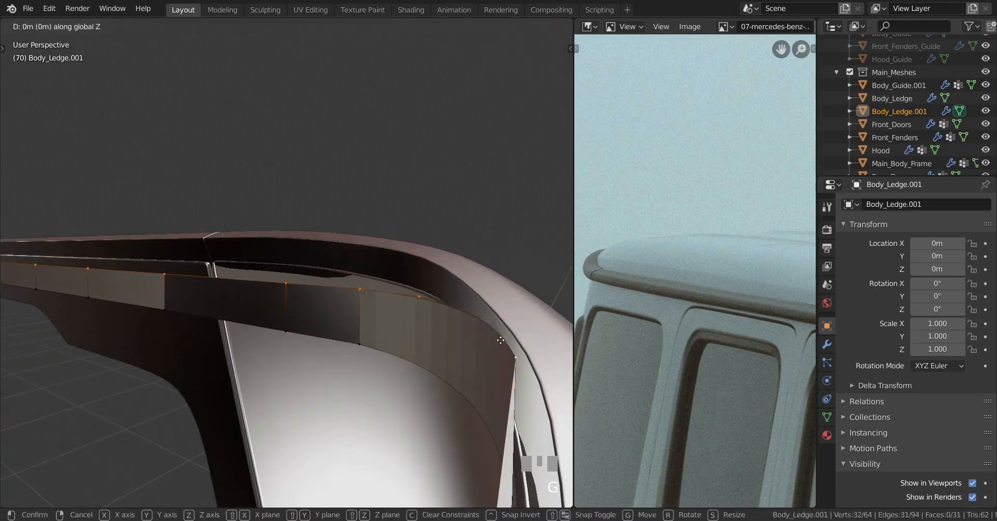
left_click(491, 312, "shift")
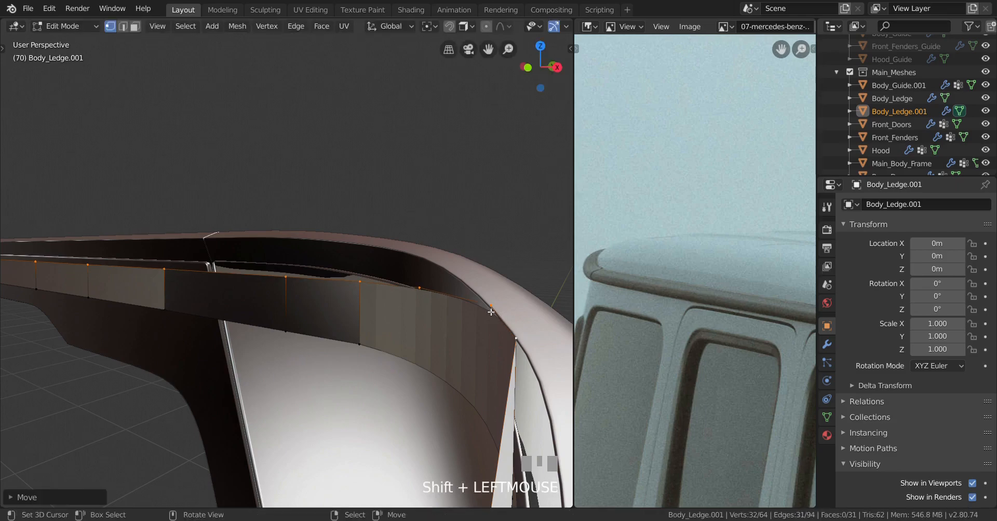
Select the eight upper vertices across the strip's rear side and raise them along Z to the ledge's top line in back view.
right_click(420, 287)
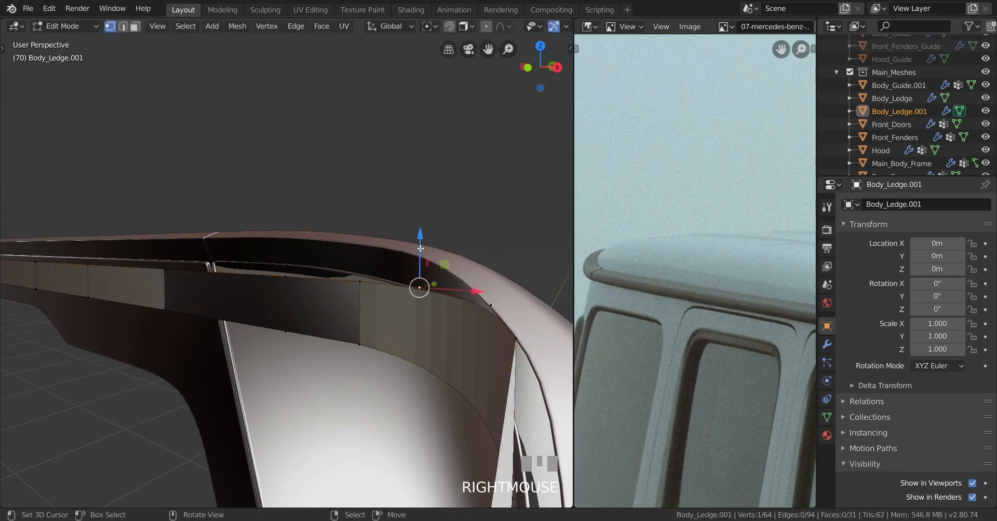
middle_click_drag(420, 248, 210, 243)
scroll(374, 281, "up", 2)
scroll(169, 225, "down", 2)
scroll(115, 229, "down", 2)
right_click(199, 266, "ctrl")
middle_click_drag(297, 270, 185, 290)
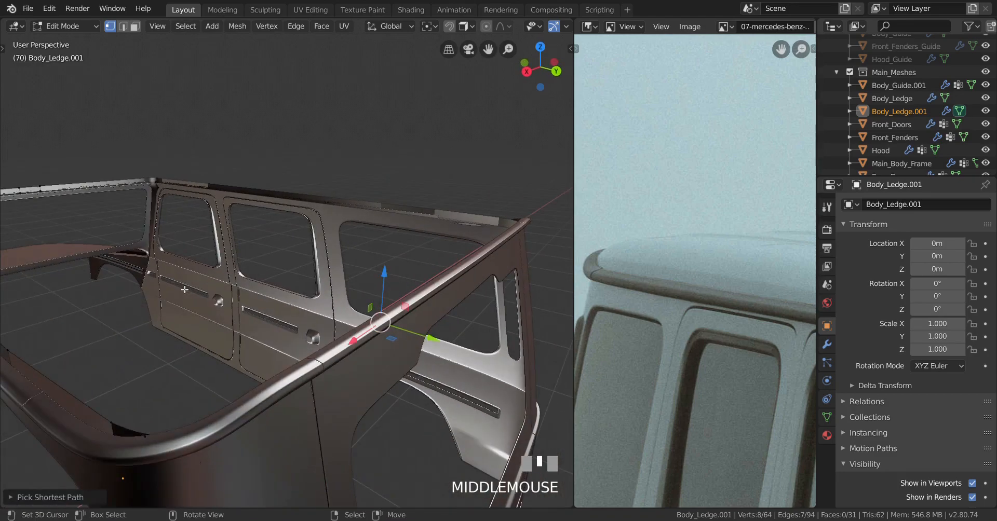
key("ctrl+KP_1")
scroll(296, 276, "up", 2)
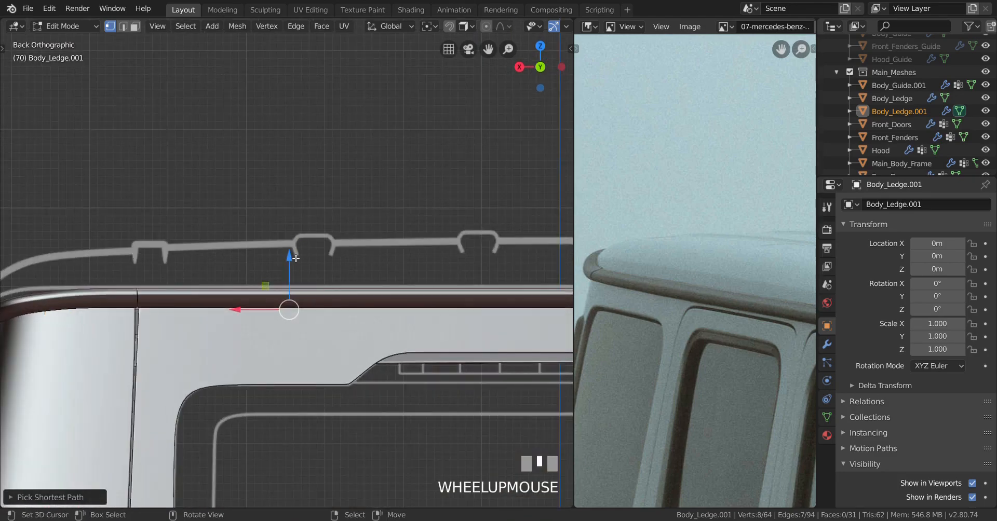
left_click_drag(295, 258, 299, 206)
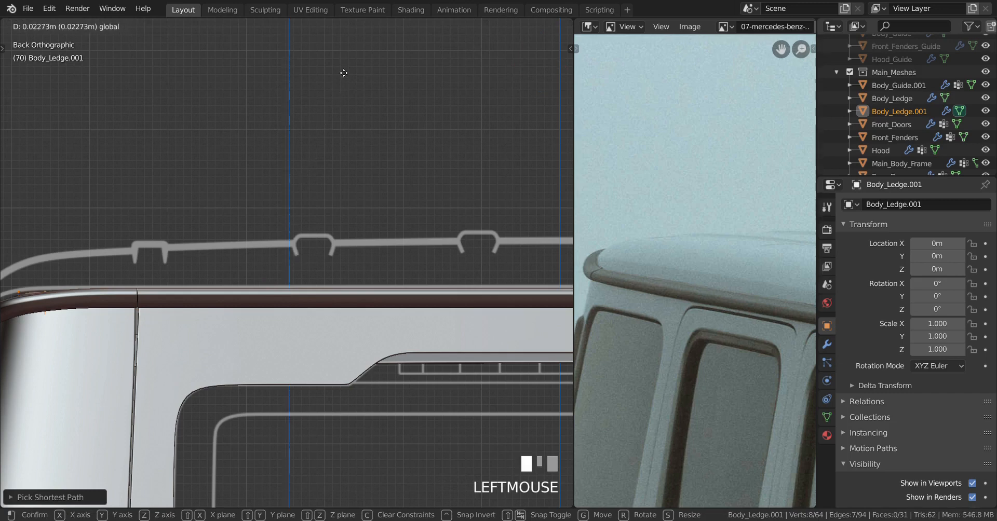
left_click_drag(357, 35, 361, 42)
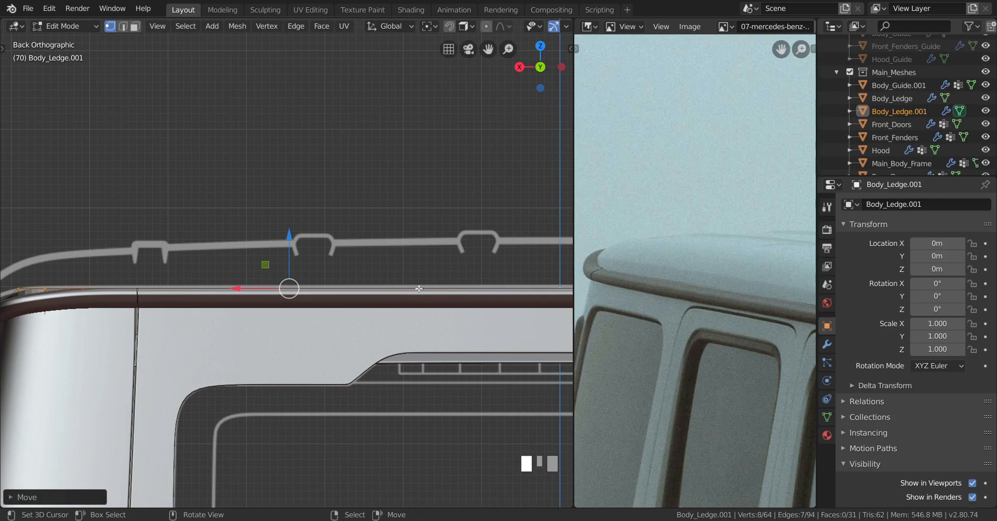
In wireframe, keep only the two raised vertices nearest the rear corner selected and lower them about 0.0044 m along Z.
middle_click_drag(271, 299, 296, 293, "shift")
key("z")
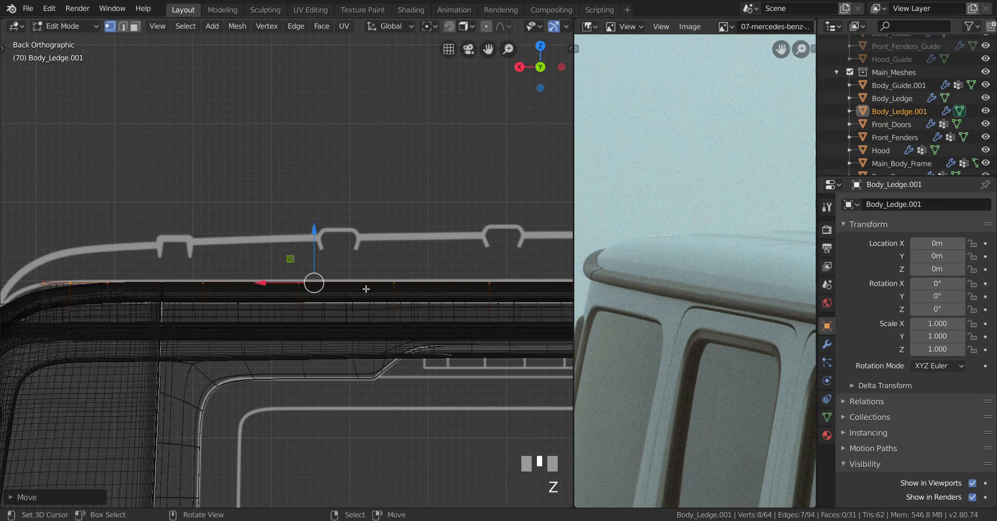
key("z")
scroll(511, 244, "down", 2)
middle_click_drag(511, 244, 465, 234, "shift")
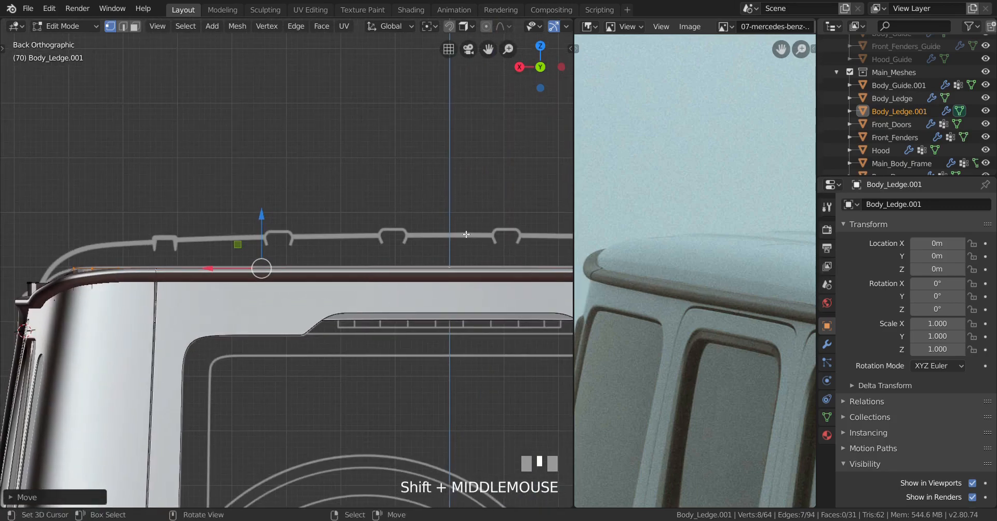
key("z")
scroll(478, 220, "down", 2)
left_click_drag(476, 212, 167, 362, "ctrl")
middle_click_drag(167, 362, 311, 283, "shift")
scroll(329, 329, "up", 2)
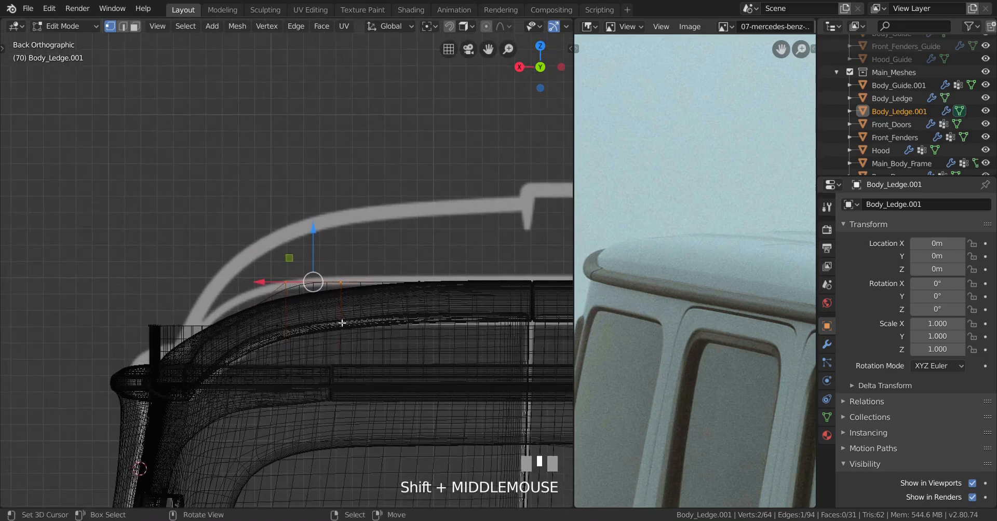
scroll(321, 259, "up", 2)
left_click_drag(321, 259, 327, 261)
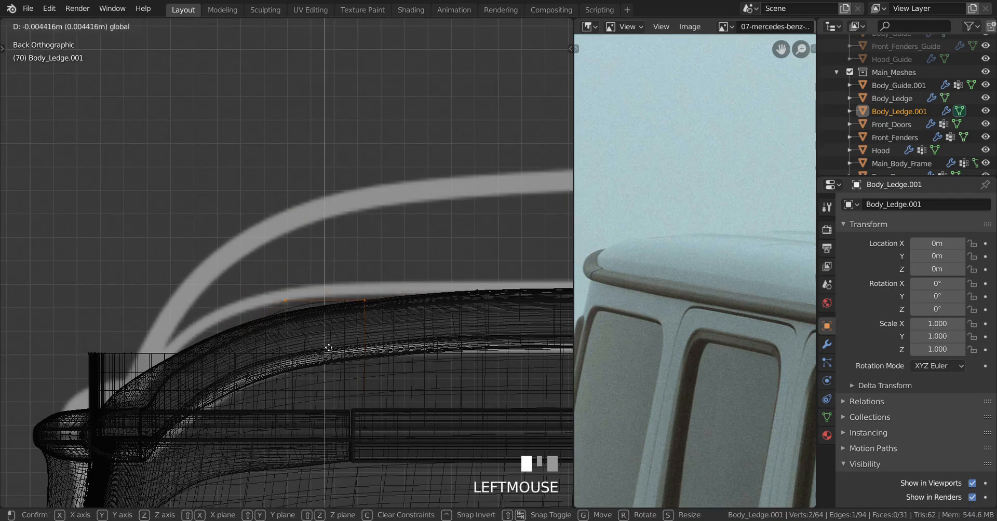
left_click_drag(328, 348, 328, 348)
Lower only the outermost raised vertex at the rear corner slightly along Z and check the strip's shape in Object Mode.
left_click_drag(399, 263, 328, 369, "ctrl")
left_click_drag(291, 256, 295, 298)
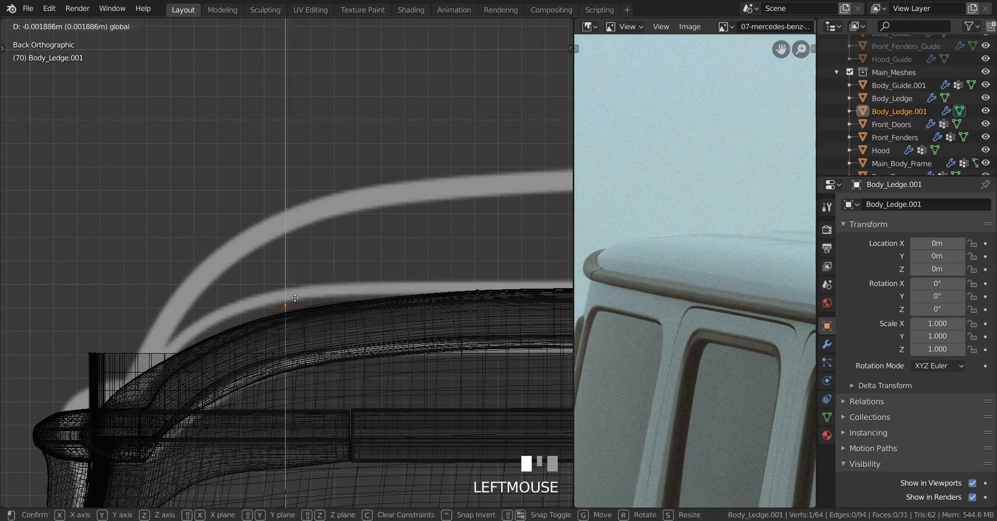
left_click_drag(303, 366, 301, 371)
middle_click_drag(301, 371, 319, 358)
key("Tab")
mouse_move(465, 363)
middle_mouse_down()
mouse_move(403, 430)
mouse_move(414, 374)
mouse_move(456, 345)
mouse_move(467, 349)
mouse_move(393, 365)
middle_mouse_up()
key("Tab")
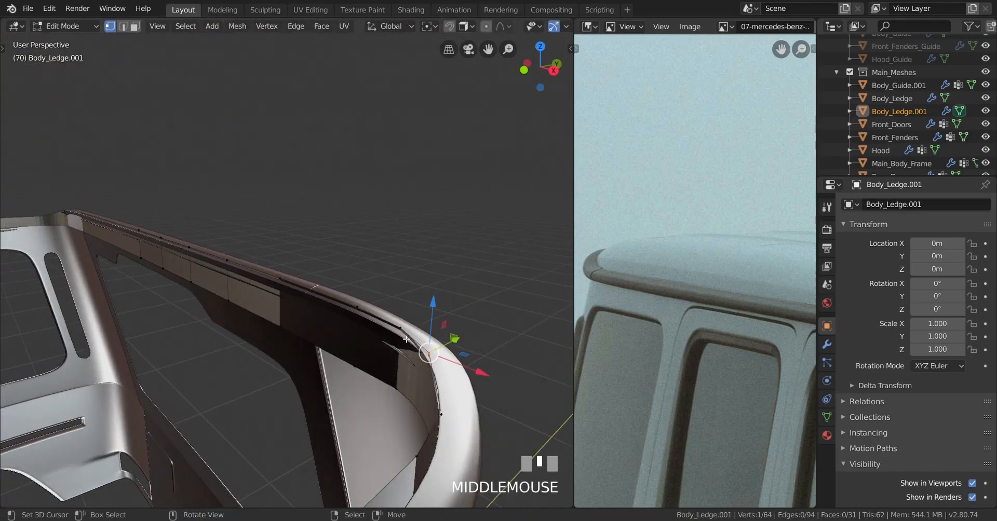
right_click(140, 229, "ctrl")
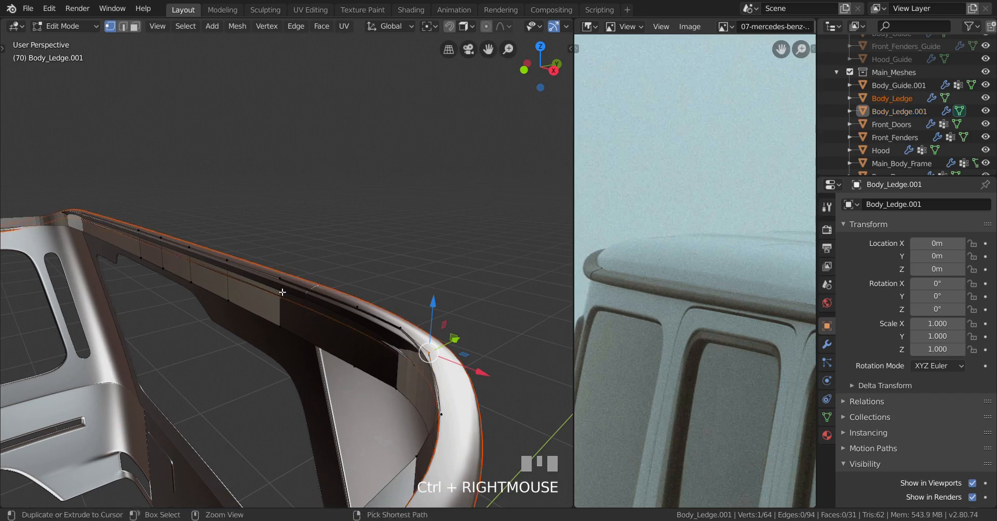
key("z")
right_click(236, 250, "ctrl")
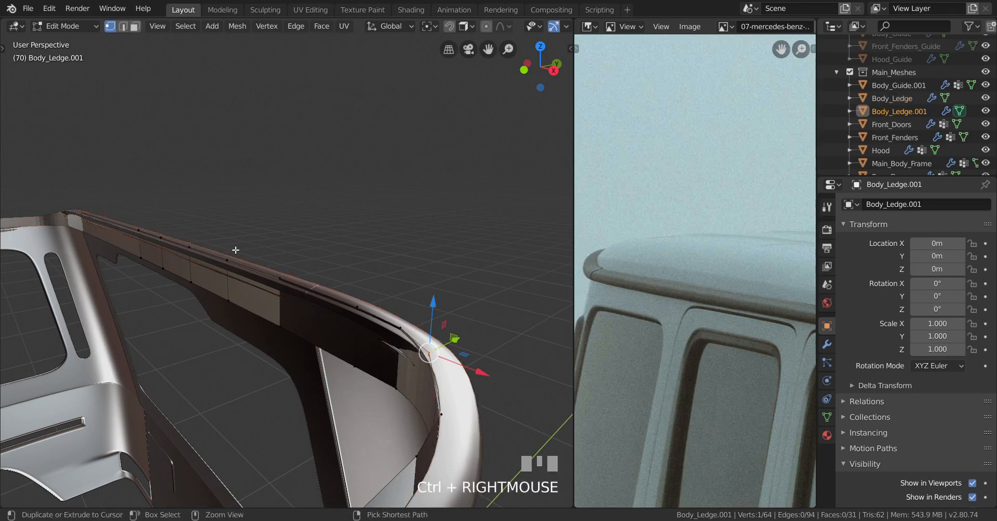
right_click(142, 237, "ctrl")
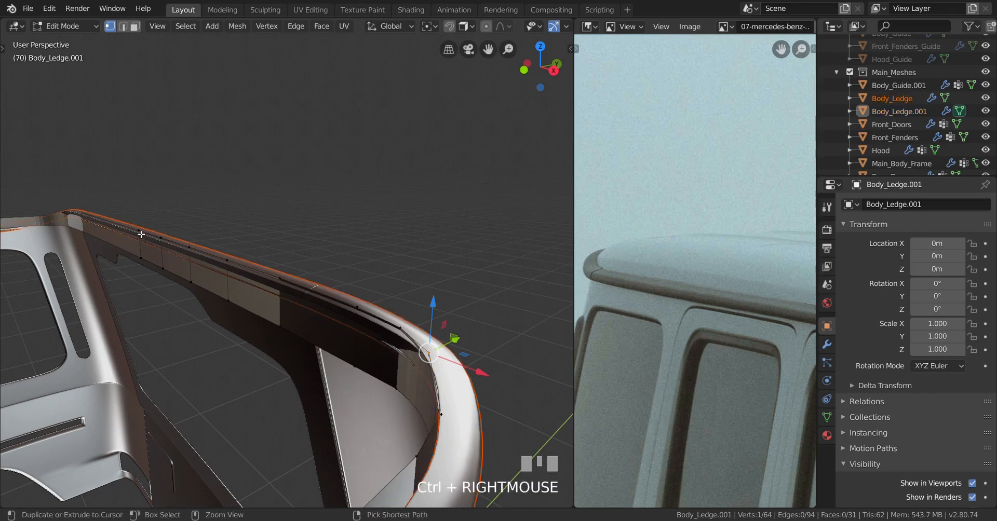
In wireframe, select the strip's upper vertex at the rear corner, adjust its position and check the strip in Object Mode.
key("z")
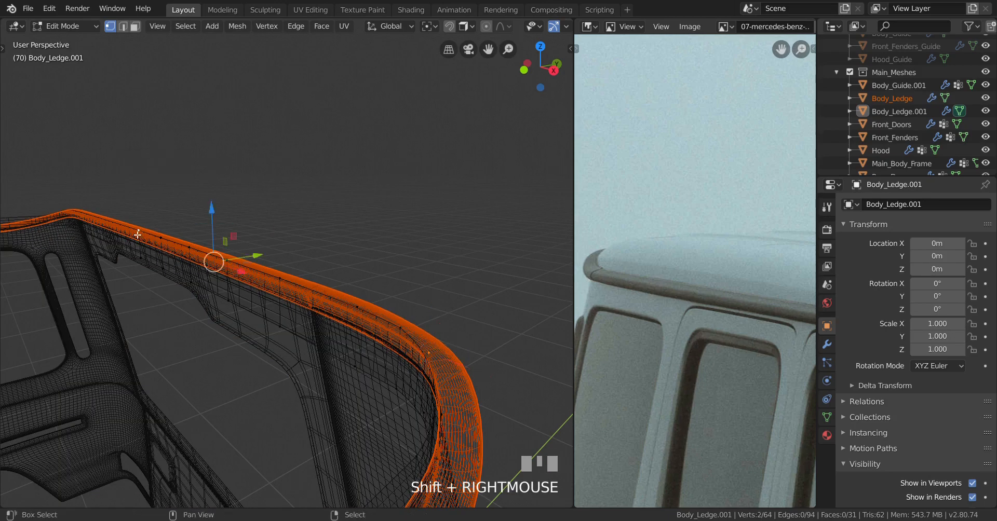
right_click(439, 357)
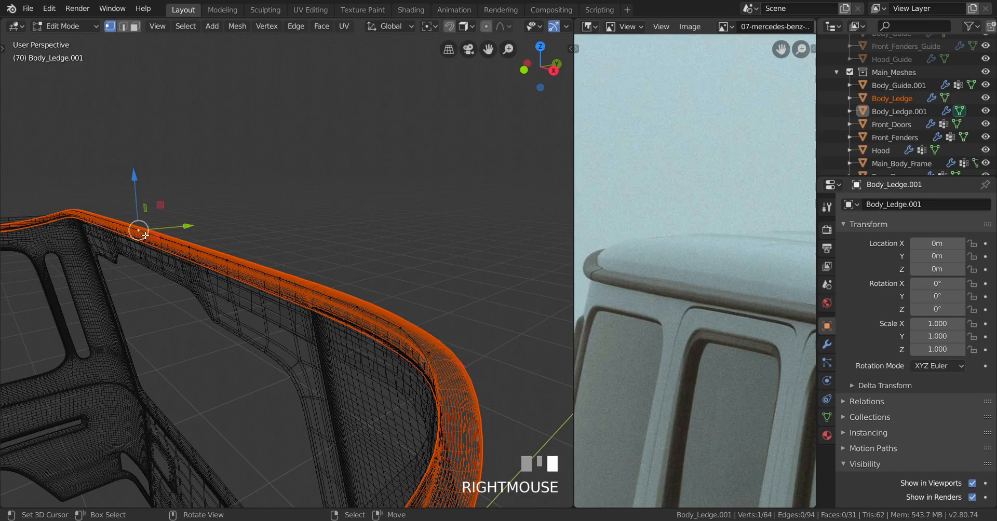
key("z")
middle_click_drag(405, 393, 307, 370)
key("z")
left_click_drag(353, 284, 308, 296)
middle_click_drag(308, 296, 376, 366)
key("Tab")
scroll(426, 371, "down", 2)
middle_click_drag(298, 366, 257, 369, "shift")
scroll(257, 370, "up", 2)
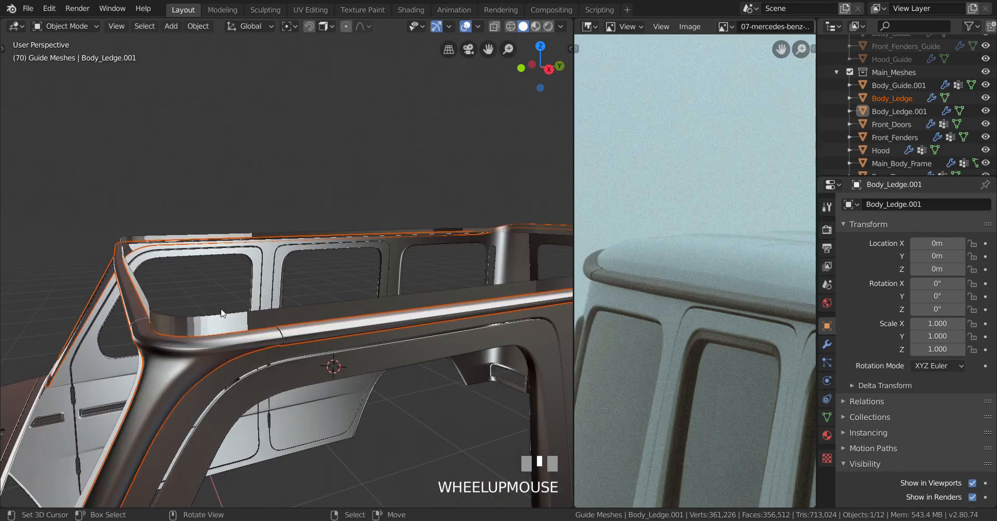
Select the strip's vertical edge near the front corner and shift it forward along Y toward the ledge.
middle_click_drag(204, 312, 225, 329)
scroll(204, 320, "up", 2)
key("Tab")
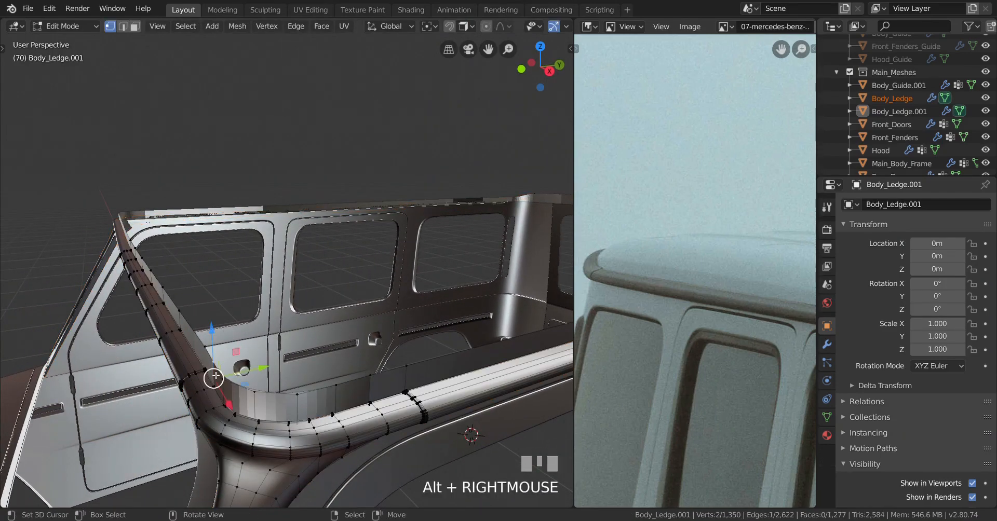
key("KP_Decimal")
scroll(216, 374, "down", 2)
middle_click_drag(216, 374, 285, 293)
left_click_drag(337, 265, 492, 298)
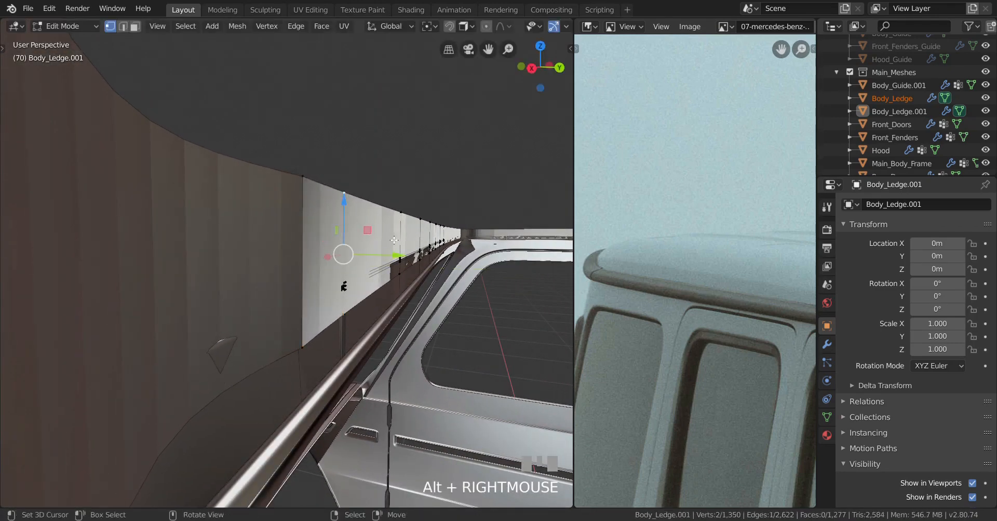
left_click_drag(396, 254, 363, 280)
middle_click_drag(364, 280, 227, 281)
scroll(290, 301, "down", 2)
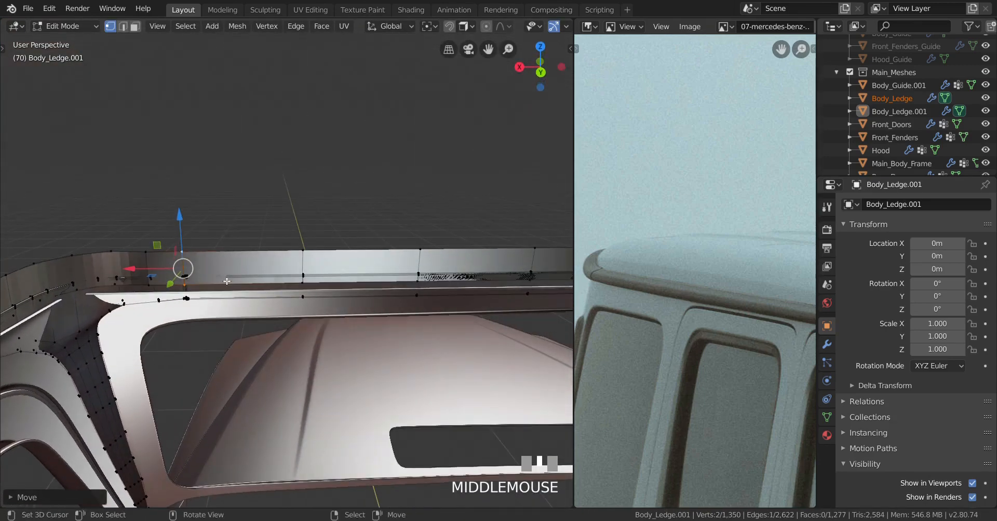
Leave Body_Ledge out of editing and put only Body_Ledge.001 in Edit Mode.
key("Tab")
right_click(189, 255)
key("Tab")
middle_click_drag(189, 255, 202, 277, "shift")
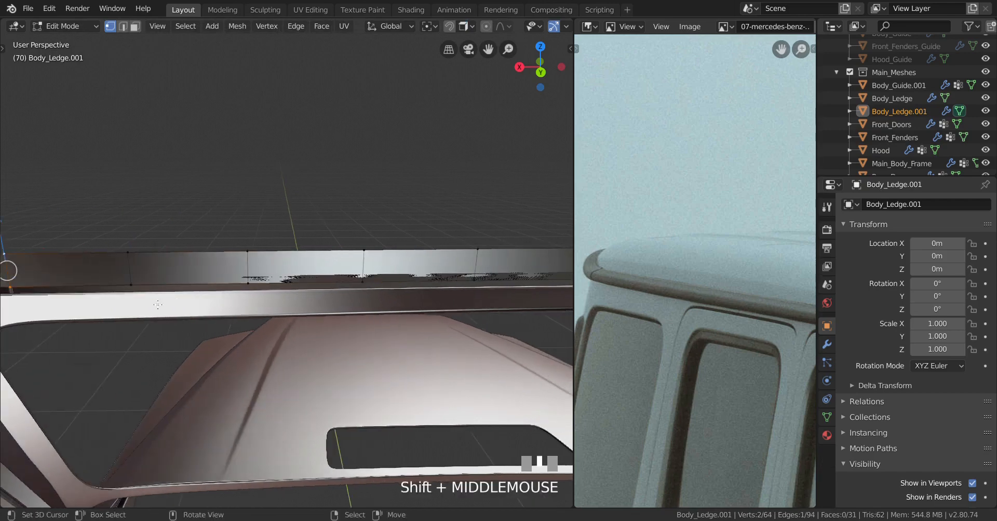
In wireframe, select the ten vertices along the strip's front side, reposition them against the ledge and check the shape in Object Mode.
scroll(201, 276, "down", 2)
key("z")
left_click(43, 268)
left_click_drag(234, 208, 576, 403)
scroll(533, 312, "down", 3)
left_click_drag(533, 311, 429, 256)
scroll(383, 369, "up", 3)
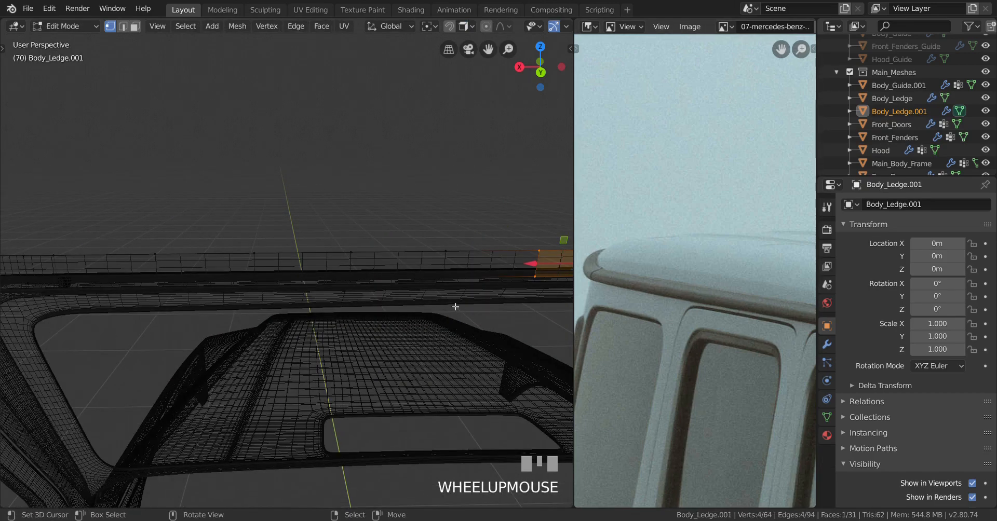
scroll(424, 286, "down", 2)
key("ctrl+z")
scroll(360, 421, "up", 2)
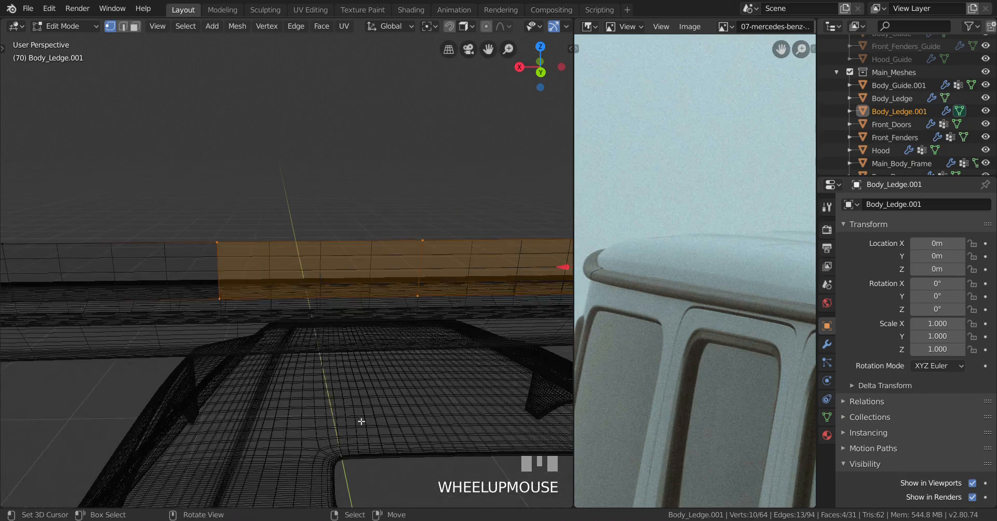
mouse_move(360, 421)
middle_mouse_down()
mouse_move(418, 413)
mouse_move(397, 274)
middle_mouse_up()
left_click_drag(432, 251, 475, 265)
middle_click_drag(285, 343, 265, 352)
key("Tab")
key("Tab")
Nudge the neighbouring vertical edges around the strip's front corner slightly along Y so they follow the ledge's curve.
scroll(257, 348, "up", 2)
left_click_drag(314, 359, 394, 342)
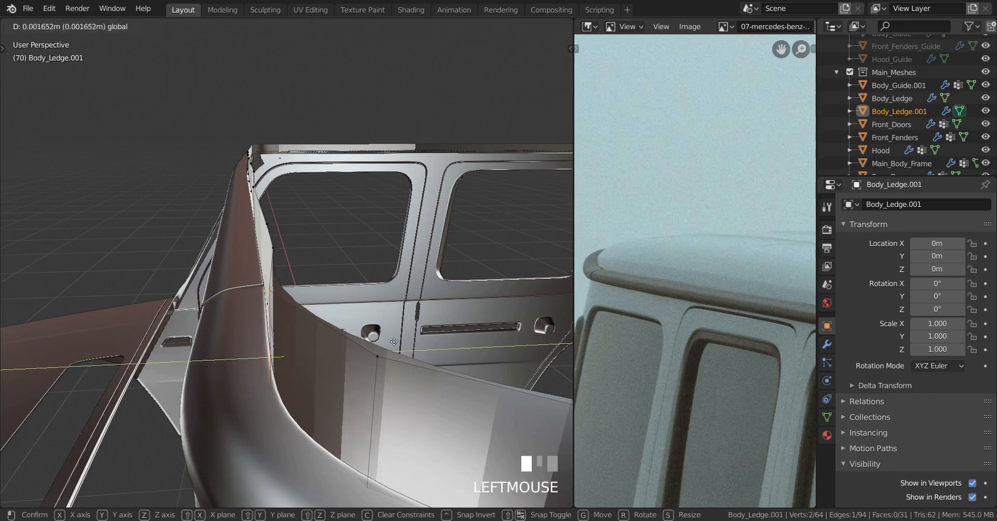
left_click_drag(18, 308, 345, 355)
key("ctrl+z")
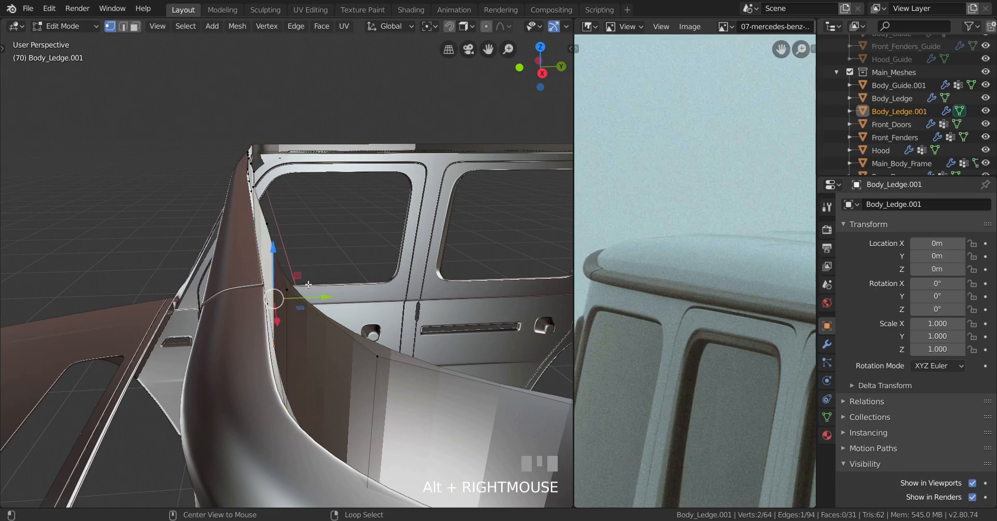
left_click_drag(323, 296, 279, 295)
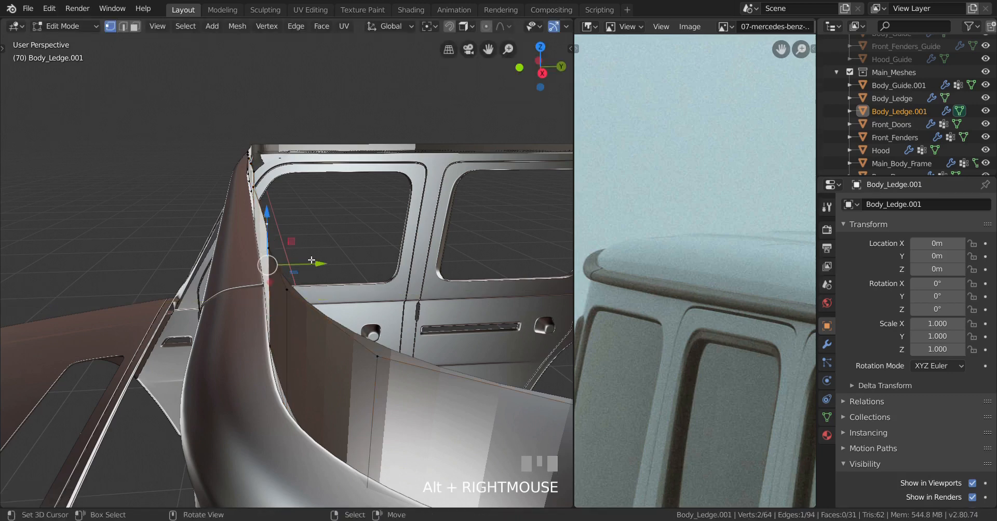
left_click_drag(282, 261, 260, 268)
Select the whole strip mesh and recalculate its normals.
middle_click_drag(260, 268, 277, 328)
scroll(281, 331, "up", 2)
middle_click_drag(230, 299, 320, 336)
scroll(301, 332, "down", 2)
key("alt+a")
key("a")
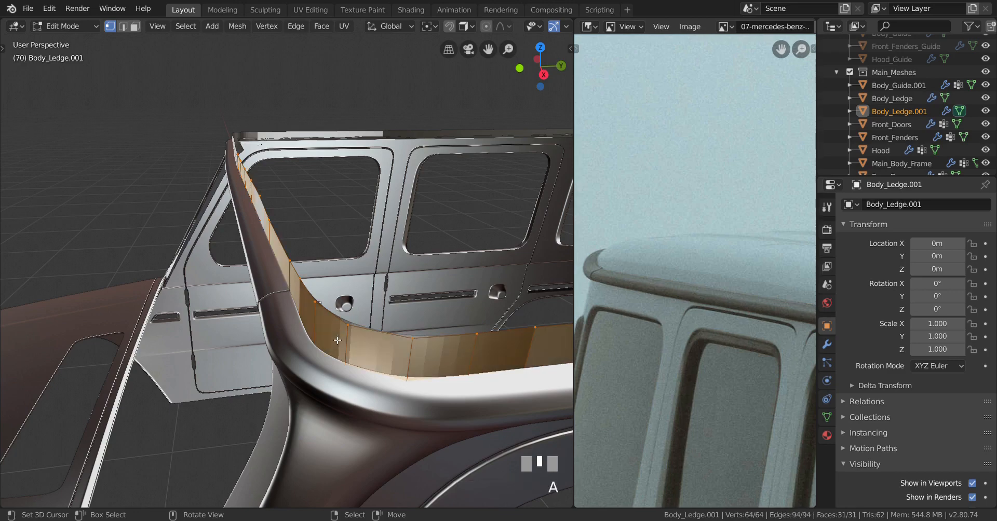
key("shift+n")
scroll(338, 343, "down", 2)
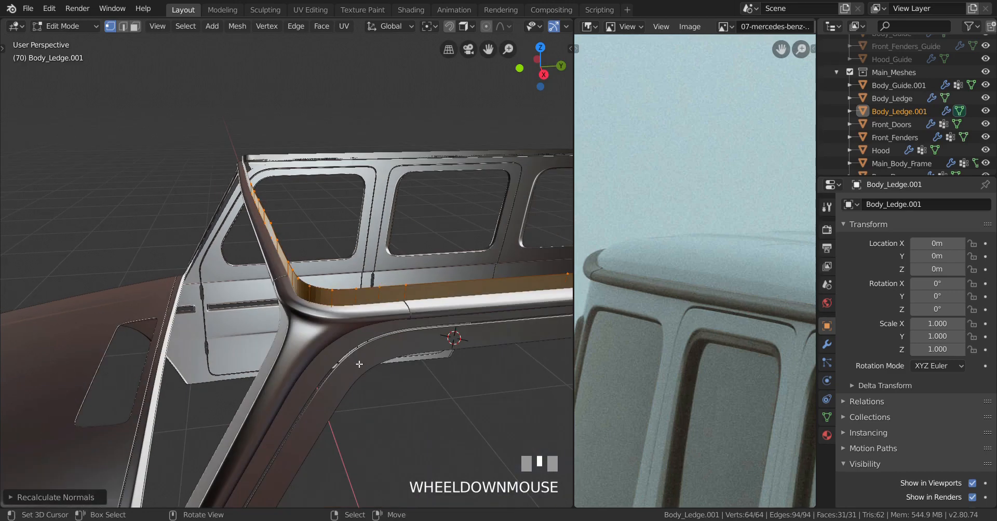
middle_click_drag(340, 352, 171, 254)
Select the 15-vertex upper edge path from the front centre around the front corner onto the side, and consult the reference photo's front roof corner.
right_click(164, 221)
scroll(164, 221, "down", 3)
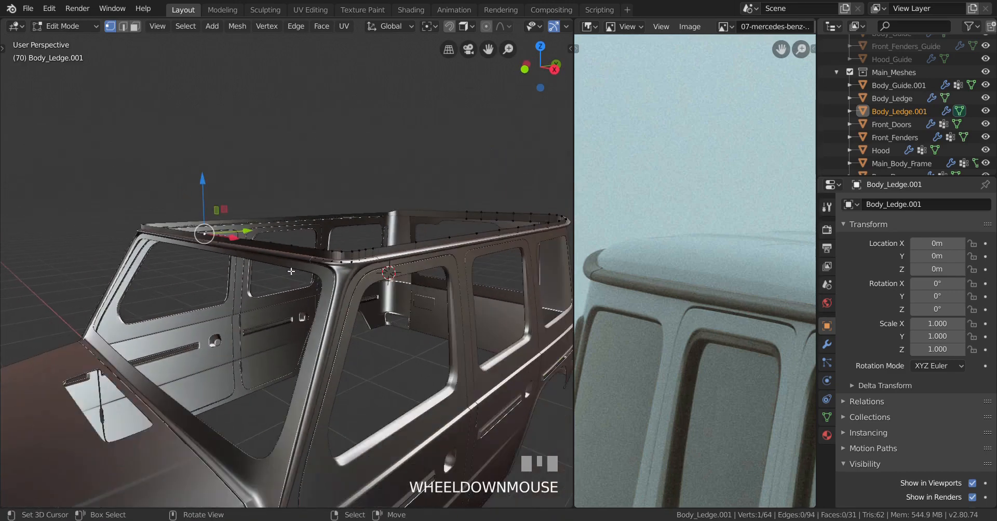
middle_click_drag(163, 220, 132, 234)
middle_click_drag(132, 234, 340, 291, "shift")
mouse_move(340, 291)
middle_mouse_down()
mouse_move(310, 305)
mouse_move(340, 279)
middle_mouse_up()
scroll(310, 305, "up", 2)
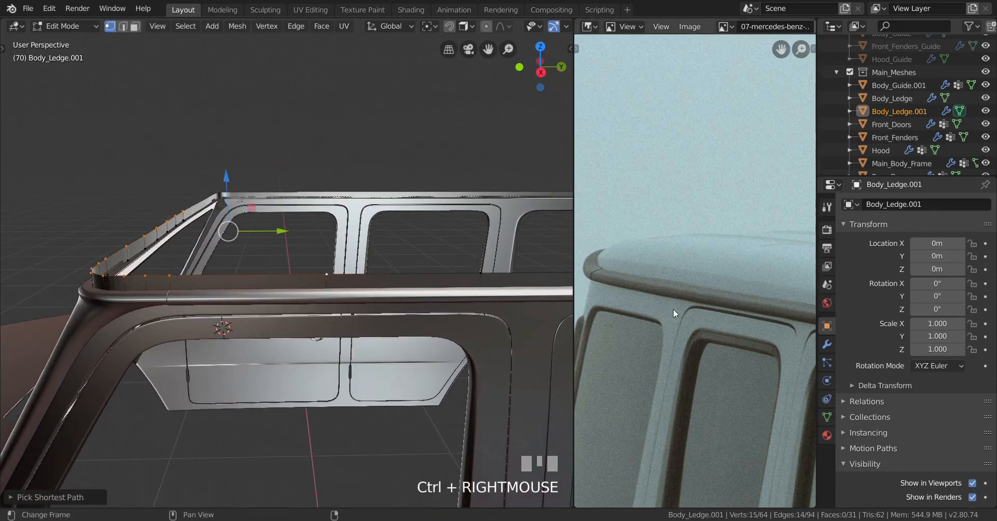
scroll(673, 310, "down", 4)
mouse_move(673, 310)
middle_mouse_down()
mouse_move(636, 307)
mouse_move(672, 294)
middle_mouse_up()
scroll(668, 306, "up", 4)
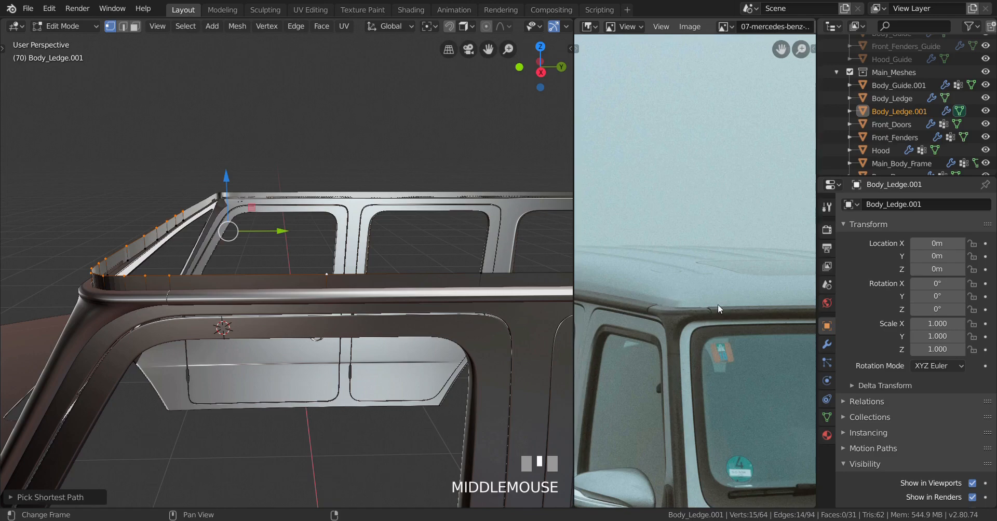
middle_click_drag(300, 369, 293, 373, "shift")
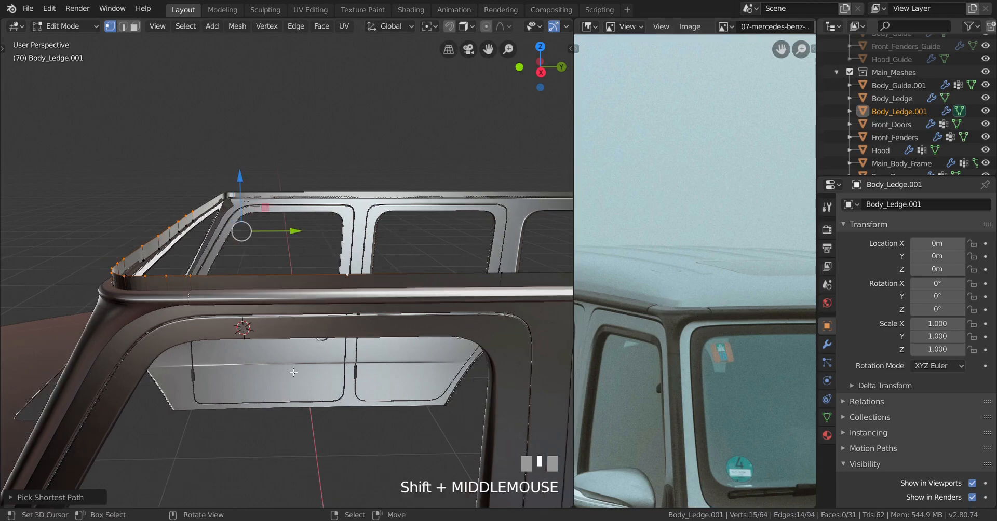
In right view, set the pivot to Active Element and scale the selected upper vertices slightly inward along Y toward the roof outline.
key("KP_3")
scroll(296, 345, "down", 2)
scroll(298, 342, "up", 2)
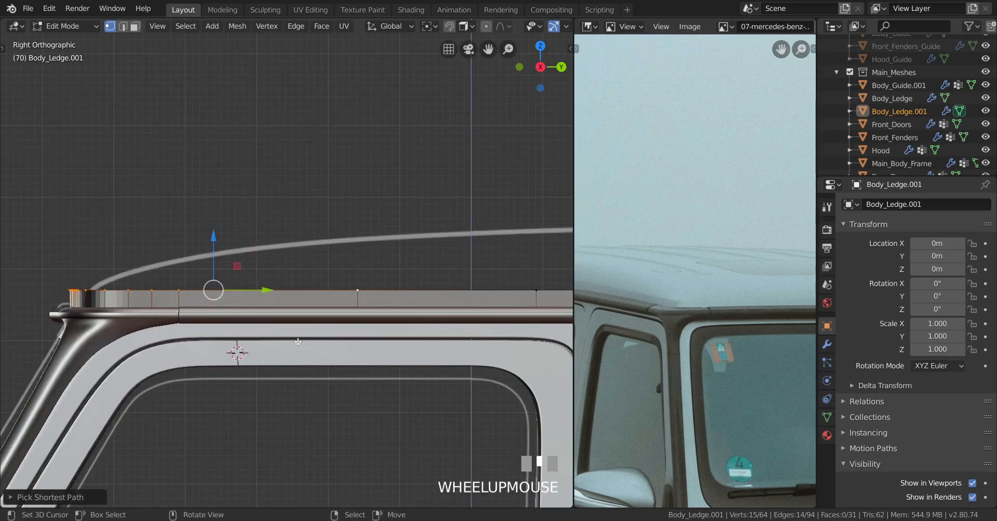
key("period")
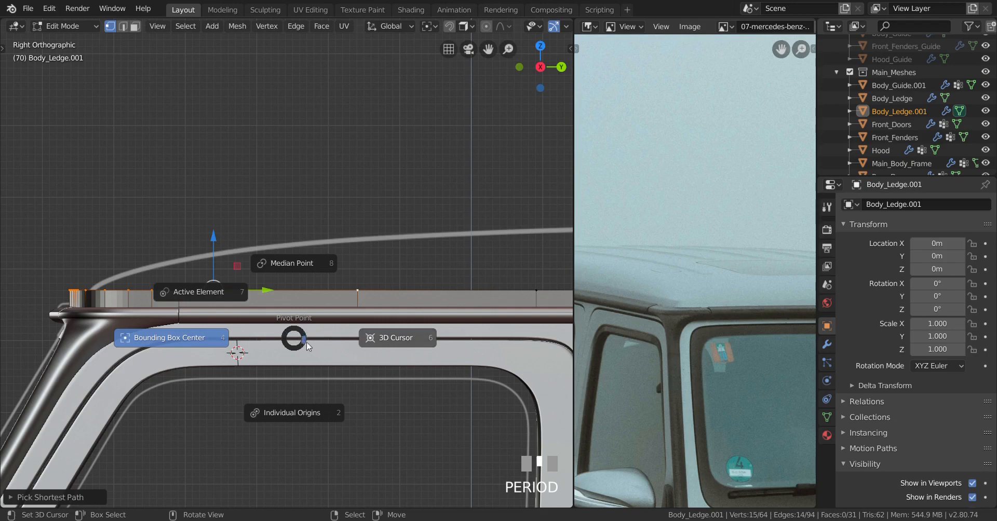
left_click(194, 295)
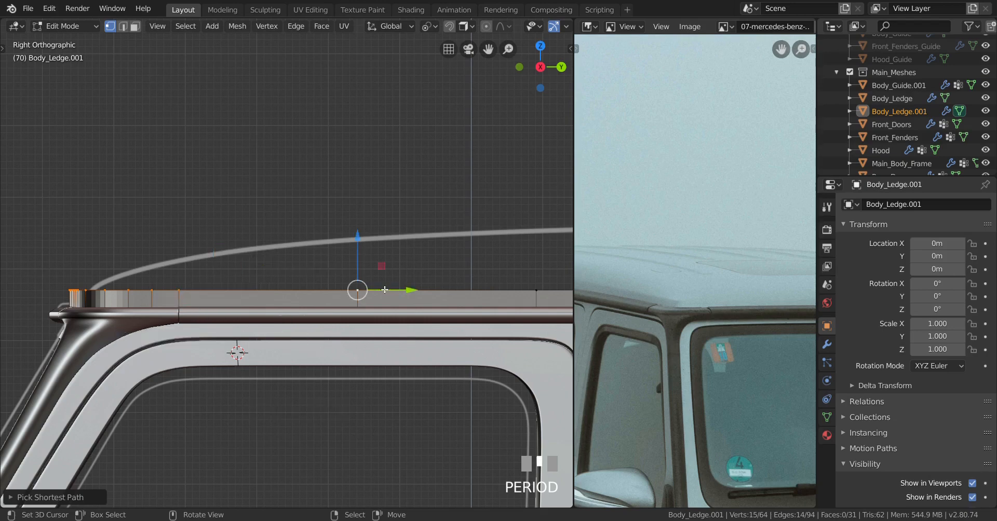
middle_click_drag(274, 309, 276, 344, "shift")
scroll(287, 349, "up", 2)
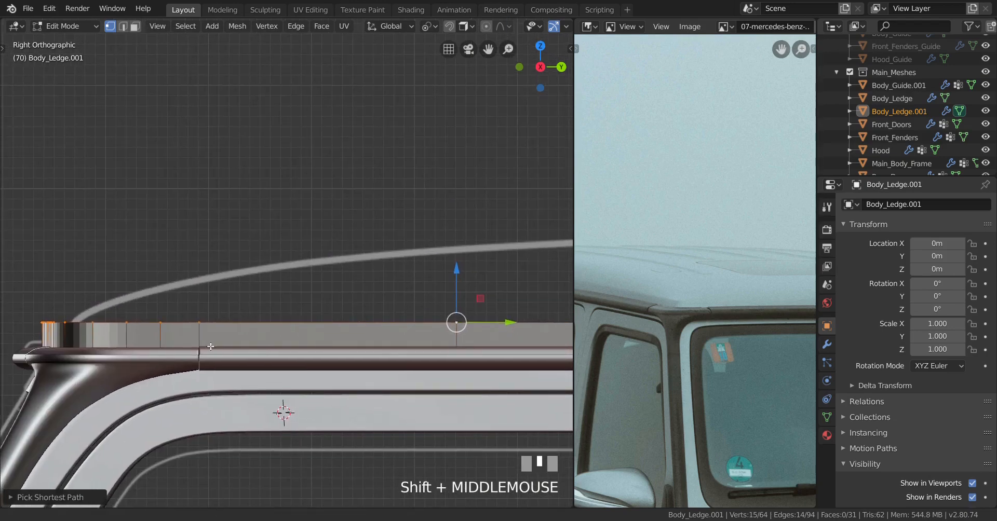
middle_click_drag(210, 347, 232, 341, "shift")
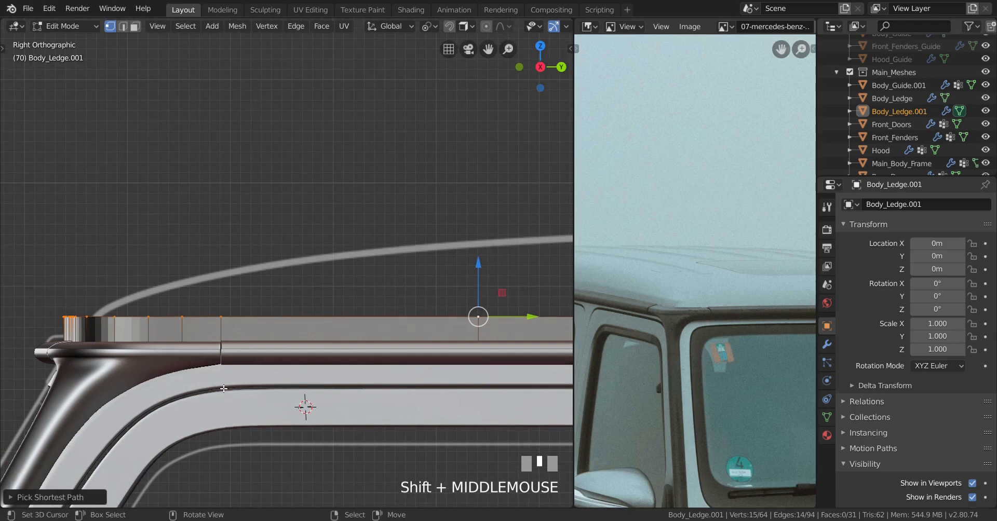
key("s")
key("y")
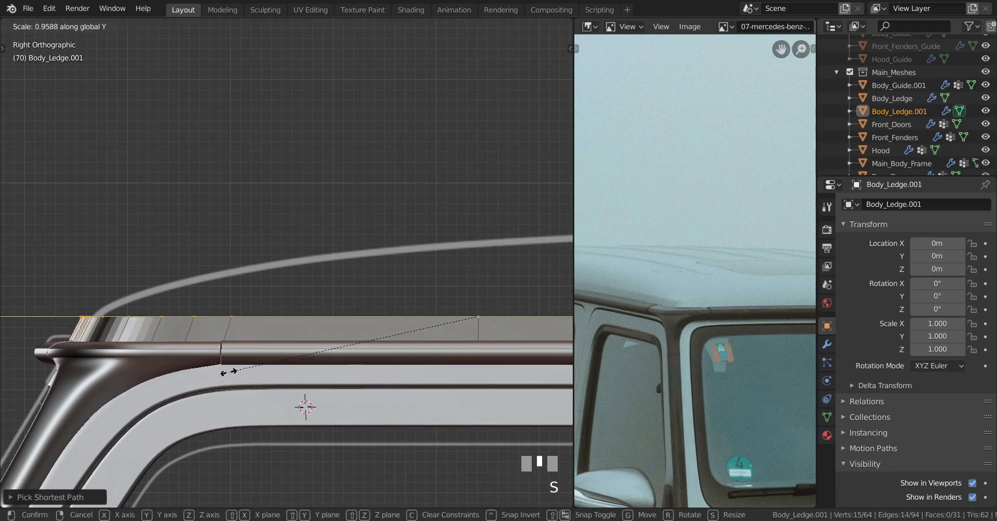
left_click(289, 341, "shift")
Select the 22-vertex upper edge path from the side near the rear corner forward around the front corner to the front centre.
middle_click_drag(289, 341, 249, 389)
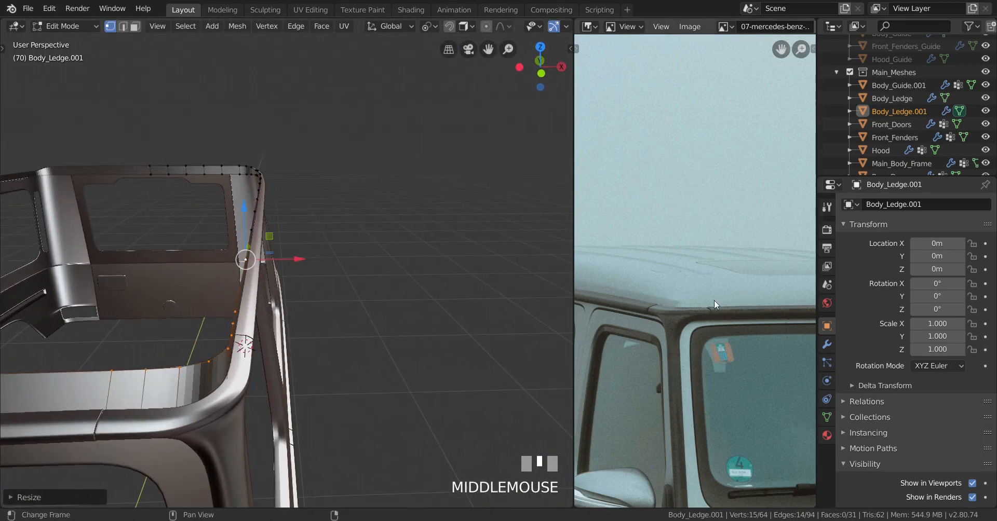
scroll(450, 318, "down", 3)
middle_click_drag(450, 318, 292, 300)
scroll(219, 318, "down", 2)
scroll(269, 289, "up", 5)
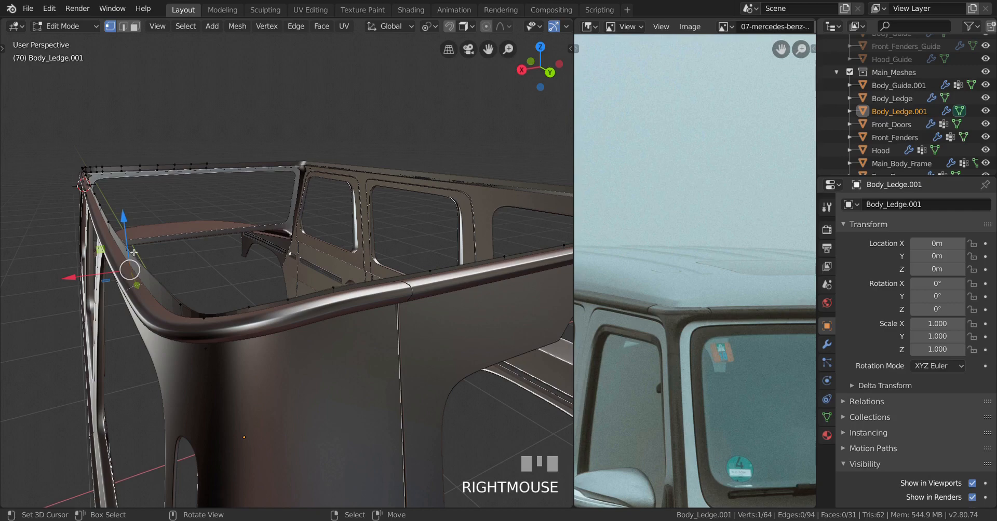
middle_click_drag(134, 252, 256, 294)
scroll(207, 260, "down", 3)
scroll(256, 294, "up", 5)
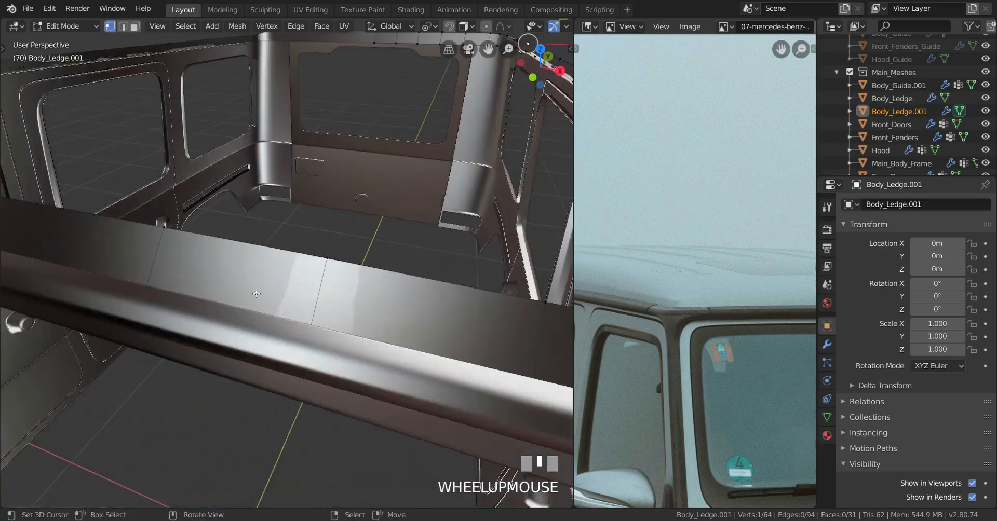
middle_click_drag(154, 246, 136, 267, "shift")
scroll(136, 267, "down", 5)
right_click(148, 241, "ctrl")
middle_click_drag(249, 248, 363, 323, "shift")
In front view with wireframe shading, scale the selected upper vertices slightly inward along X toward the roof outline.
scroll(155, 285, "up", 3)
key("KP_1")
scroll(252, 357, "up", 3)
key("shift+z")
scroll(363, 324, "up", 2)
key("s")
key("x")
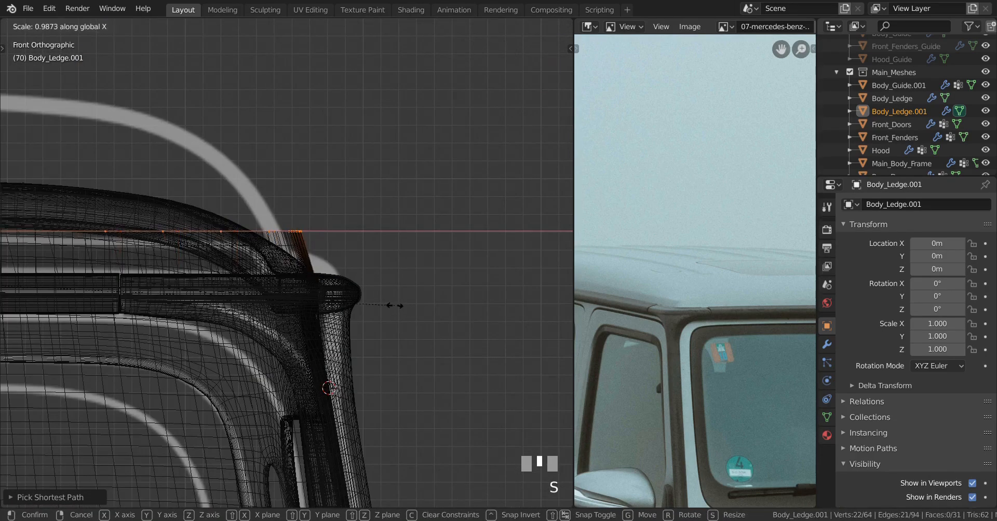
left_click(286, 259, "shift")
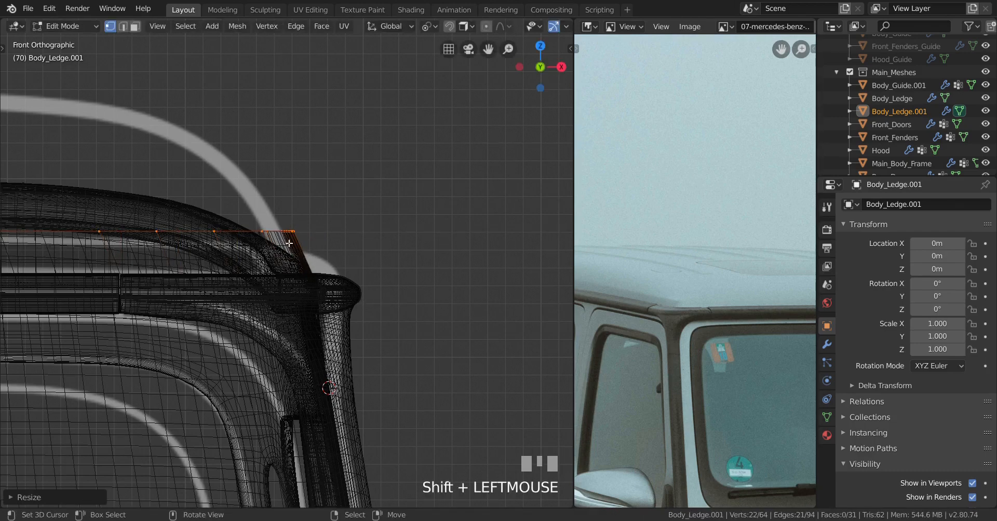
scroll(345, 273, "up", 1)
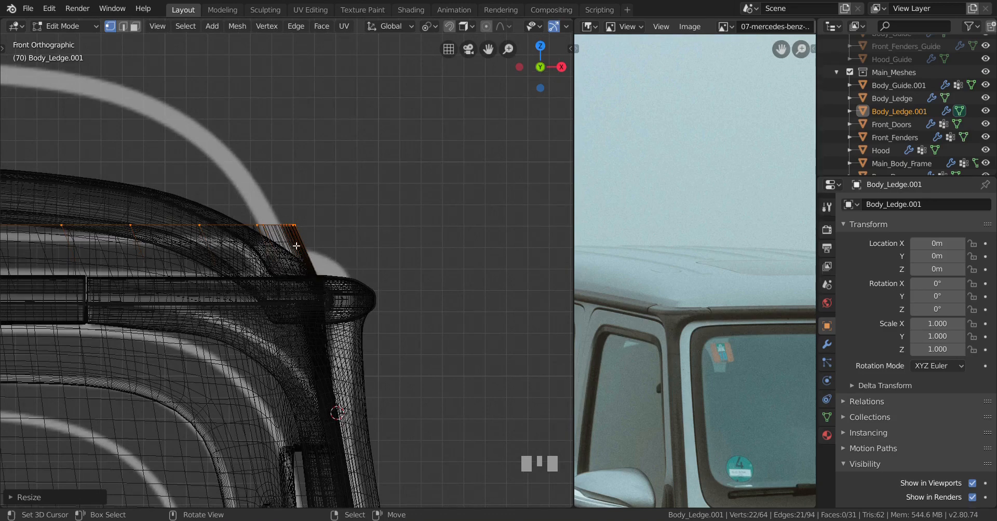
Return to solid shading, check the strip in Object Mode, and move the upper vertex near the rear corner inward along X.
middle_click_drag(323, 270, 273, 289)
scroll(274, 290, "down", 3)
key("z")
mouse_move(425, 275)
middle_mouse_down()
mouse_move(331, 310)
mouse_move(402, 305)
mouse_move(225, 300)
mouse_move(210, 290)
middle_mouse_up()
key("Tab")
scroll(402, 306, "down", 2)
scroll(240, 303, "up", 2)
scroll(192, 289, "up", 2)
key("Tab")
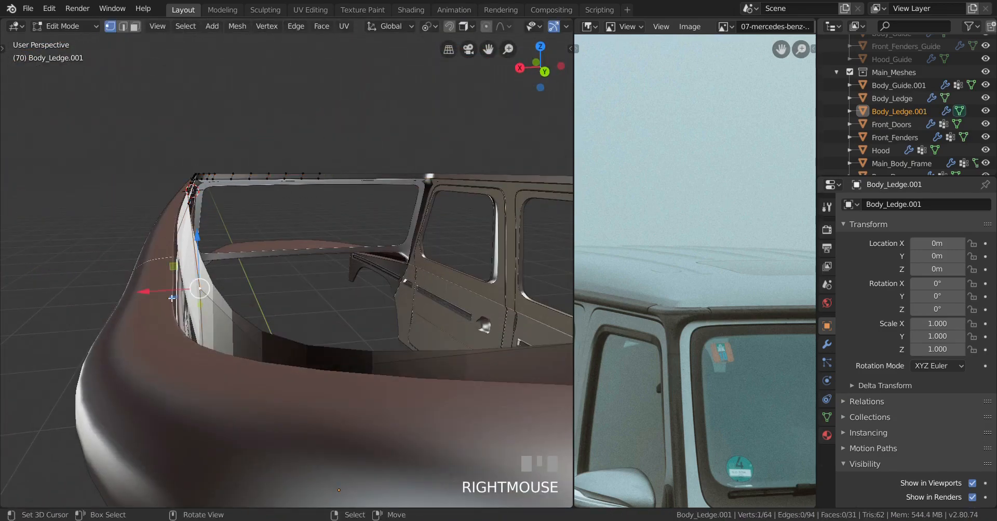
left_click_drag(146, 293, 319, 289)
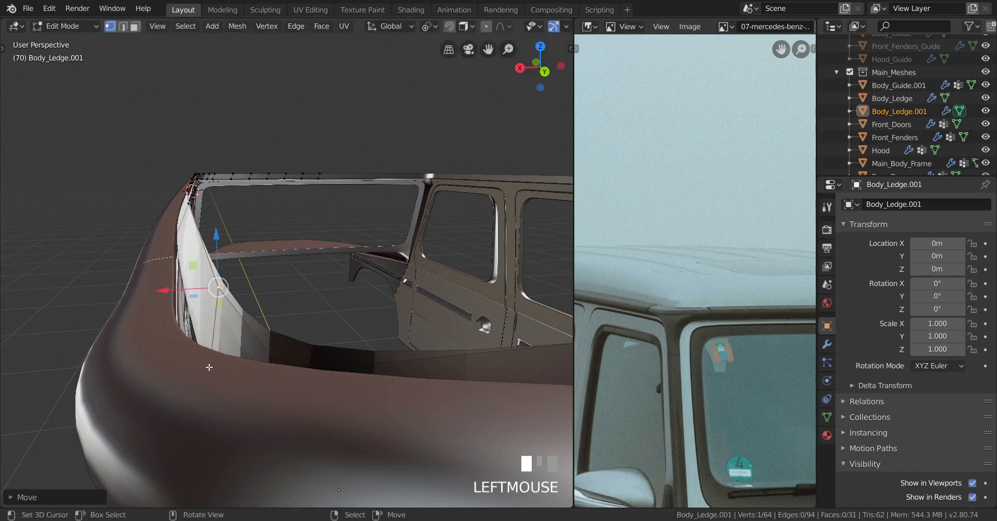
Check the strip in wireframe, return to solid shading, and nudge the upper vertices approaching the rear corner along X to smooth the curve.
scroll(198, 369, "down", 2)
key("shift+z")
scroll(201, 390, "up", 2)
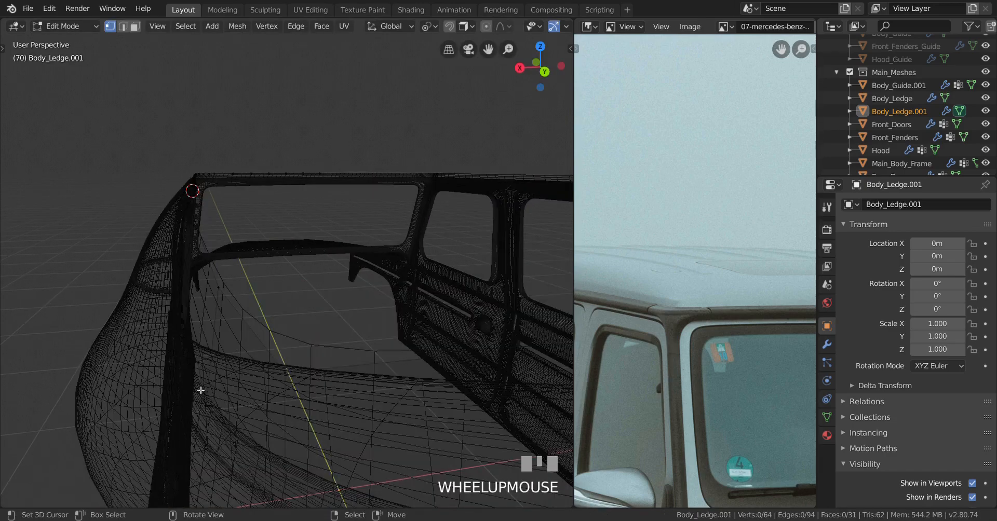
key("z")
mouse_move(317, 388)
middle_mouse_down()
mouse_move(316, 397)
mouse_move(267, 391)
middle_mouse_up()
left_click_drag(130, 445, 47, 438)
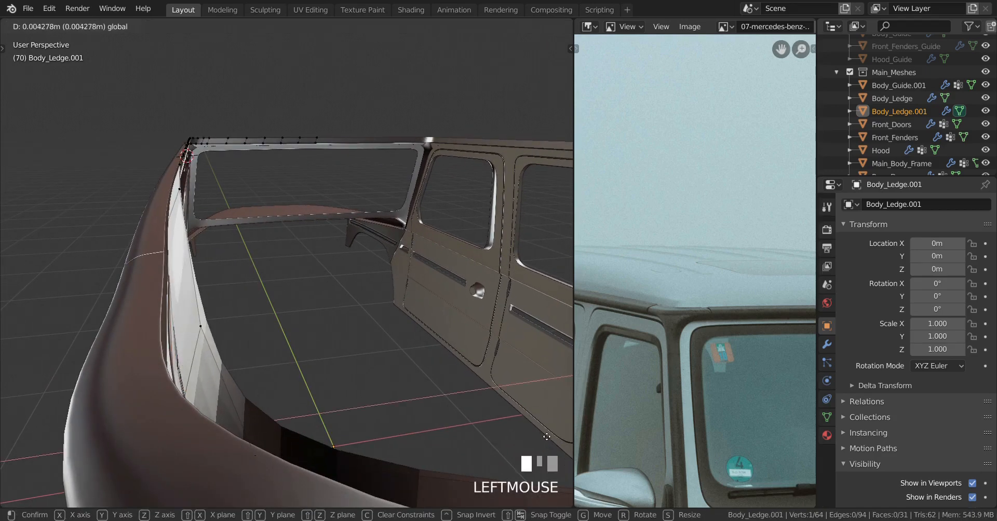
left_click_drag(547, 437, 574, 395)
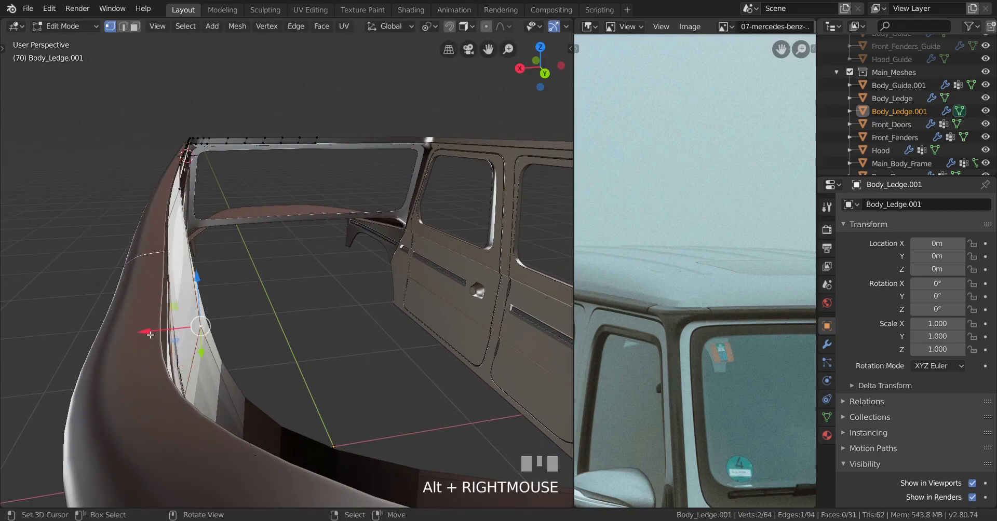
left_click_drag(150, 335, 51, 350)
left_click_drag(566, 366, 563, 366)
Check the strip in Object Mode, then frame the selected edge at the rear corner and adjust it along Y and X.
middle_click_drag(318, 350, 297, 333)
key("Tab")
scroll(301, 342, "down", 2)
key("Tab")
key("KP_Decimal")
scroll(292, 369, "up", 2)
left_click_drag(295, 308, 297, 342)
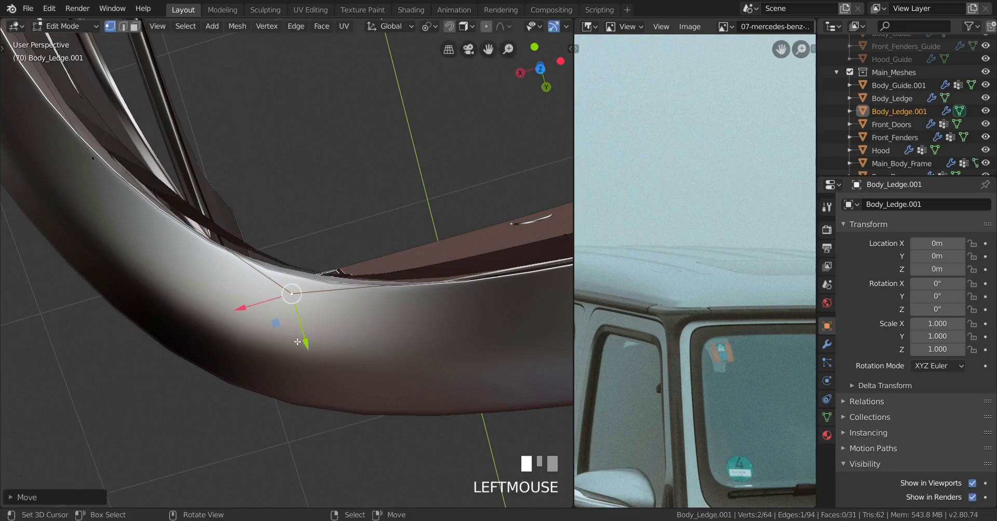
left_click_drag(257, 310, 244, 309)
Select the neighbouring vertical edges around the rear corner and shift them along X to follow the ledge's curve.
middle_click_drag(244, 308, 170, 338, "shift")
right_click(166, 268, "alt")
left_click_drag(159, 347, 101, 396)
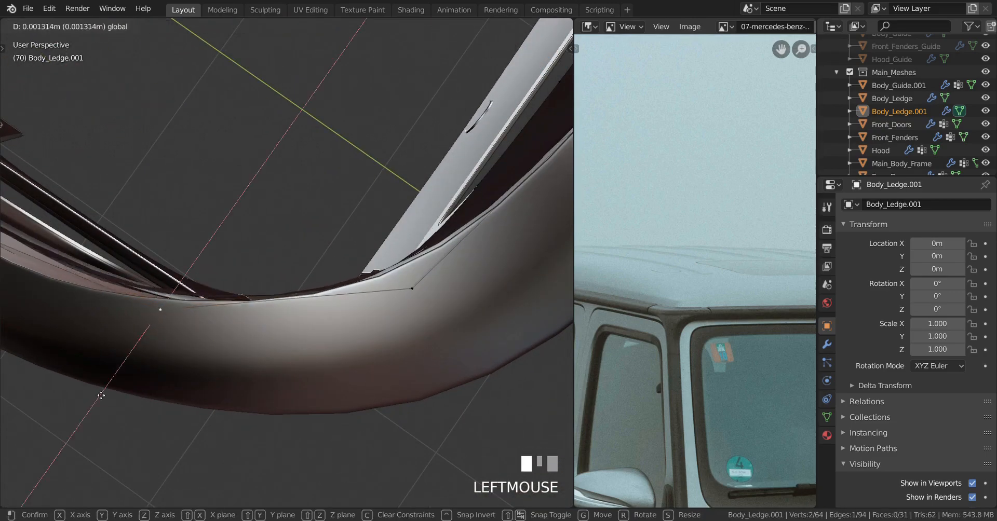
left_click_drag(76, 454, 76, 454)
left_click_drag(202, 351, 188, 342)
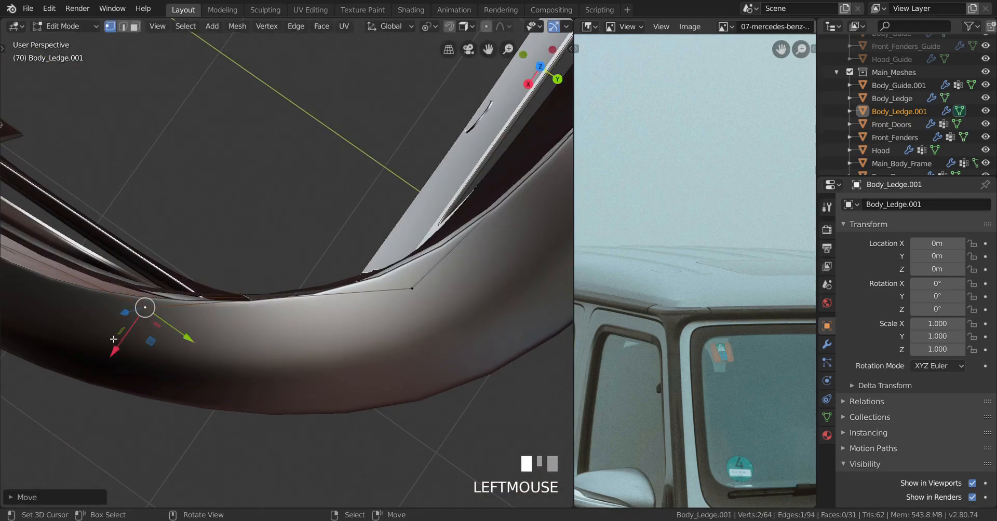
left_click_drag(125, 347, 109, 371)
middle_click_drag(109, 371, 253, 362)
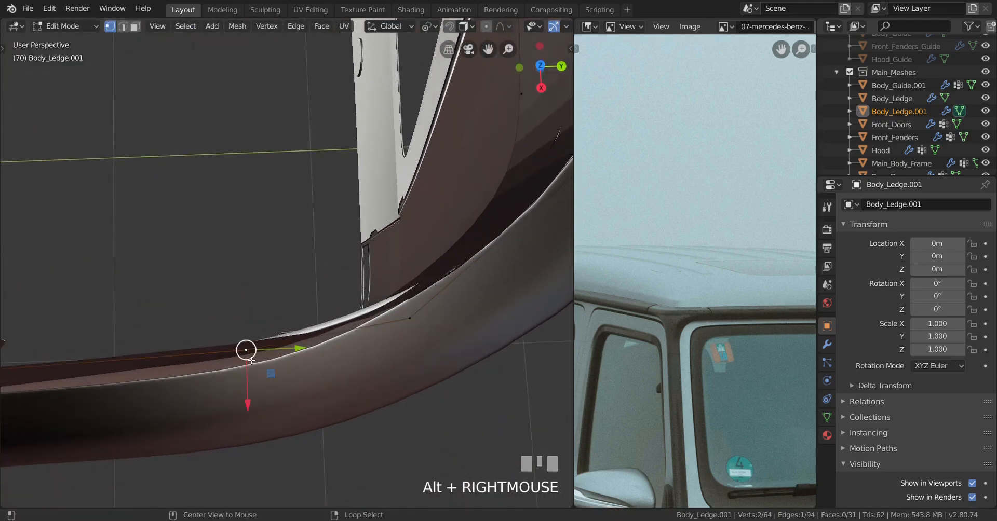
left_click_drag(248, 405, 255, 439)
left_click_drag(414, 372, 416, 358)
Examine the reshaped strip in Object and Edit Mode around the rear corner, along the side and at the front corner.
scroll(360, 338, "down", 3)
key("Tab")
middle_click_drag(306, 347, 405, 369)
scroll(303, 316, "down", 3)
key("a")
key("a")
scroll(225, 291, "up", 3)
key("Tab")
scroll(405, 369, "down", 5)
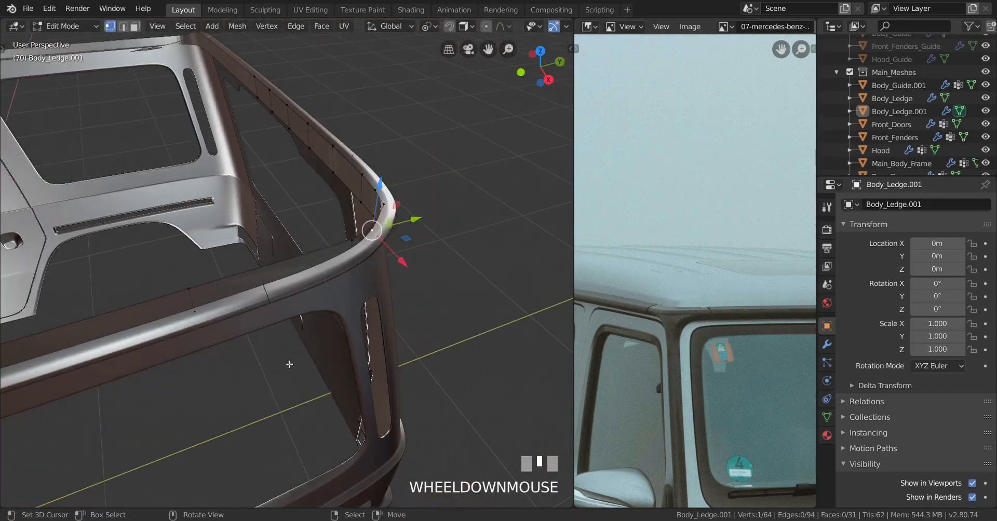
mouse_move(289, 363)
middle_mouse_down("shift")
mouse_move(385, 345)
mouse_move(296, 368)
middle_mouse_up("shift")
scroll(203, 376, "up", 3)
scroll(203, 376, "down", 2)
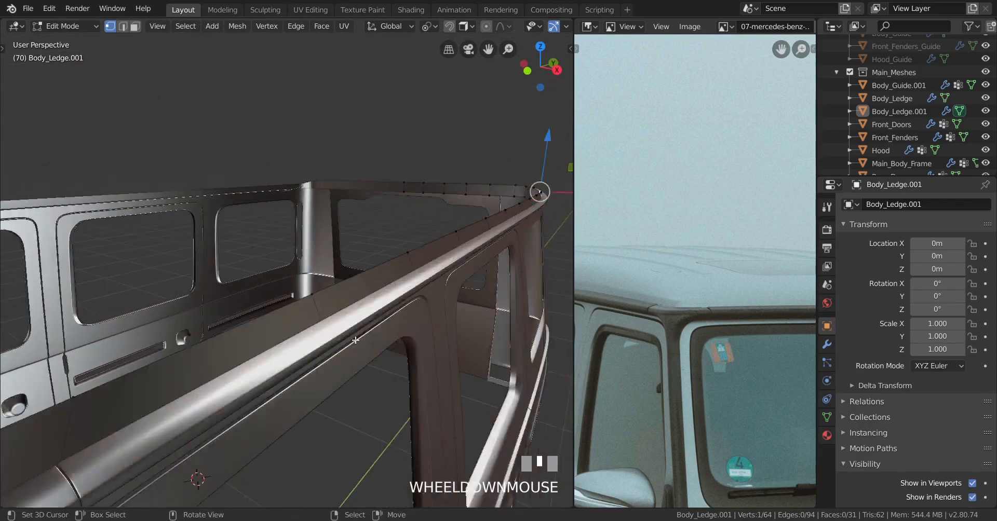
middle_click_drag(203, 376, 362, 333, "shift")
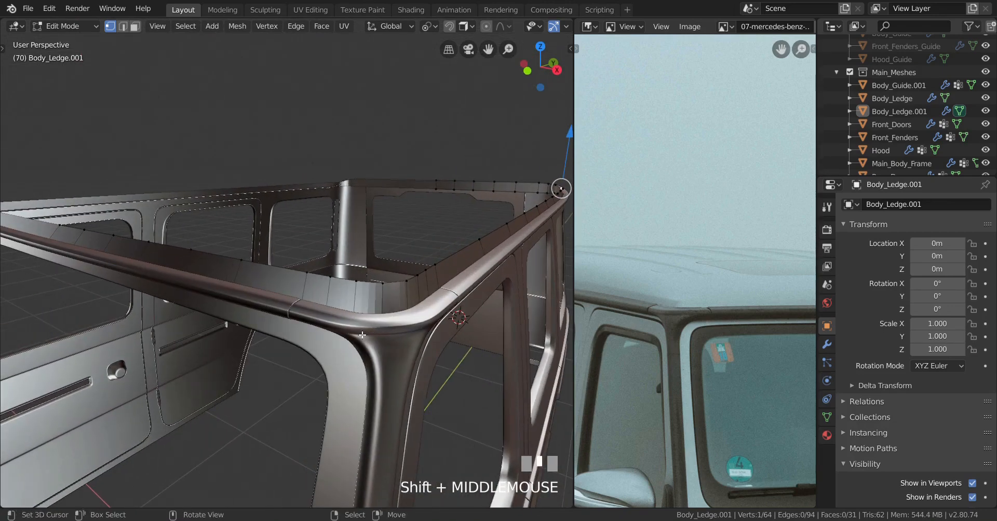
mouse_move(362, 335)
middle_mouse_down()
mouse_move(353, 344)
mouse_move(364, 340)
middle_mouse_up()
scroll(361, 338, "down", 3)
scroll(363, 341, "up", 5)
scroll(366, 344, "down", 4)
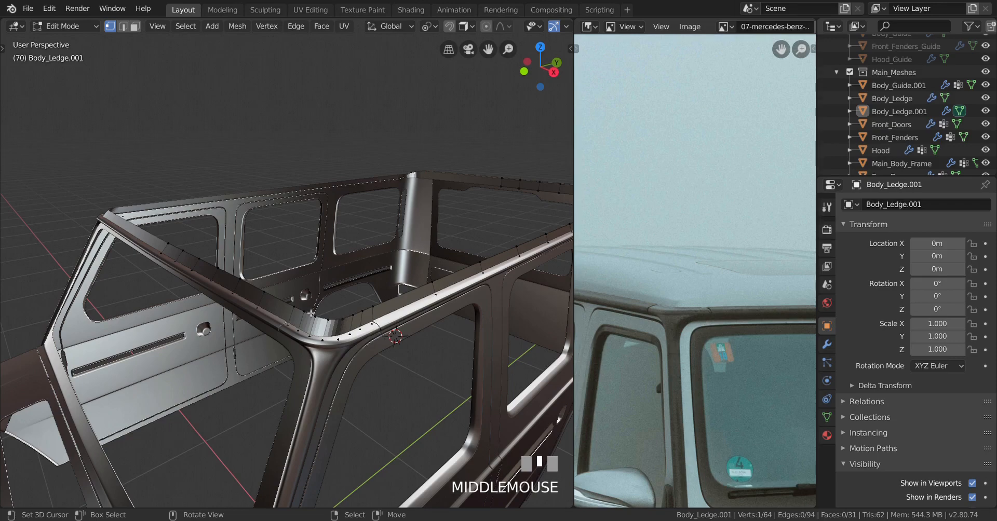
Select the 8-vertex upper path along the strip's front and extrude it up and rearward in right view to the roof outline.
right_click(311, 313)
scroll(256, 286, "up", 2)
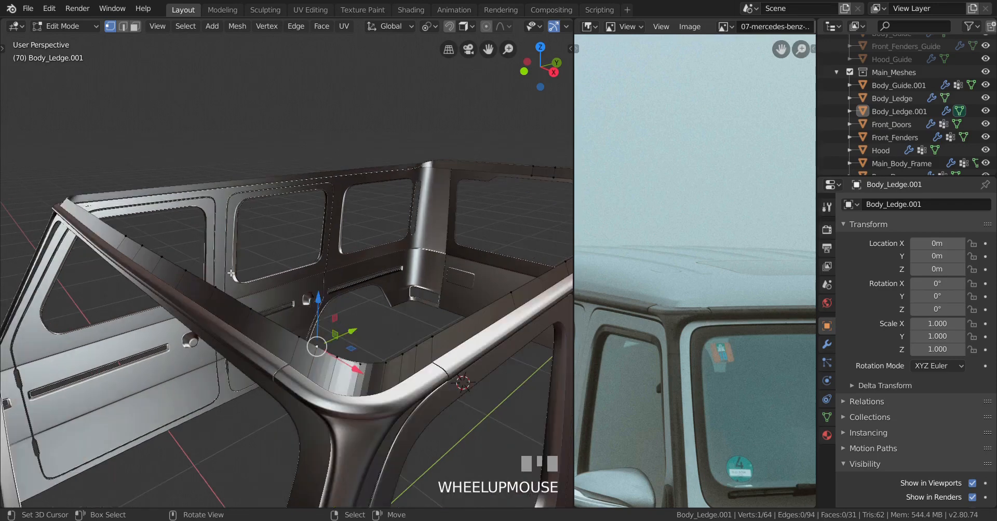
right_click(134, 231, "ctrl")
middle_click_drag(134, 230, 258, 270)
key("KP_3")
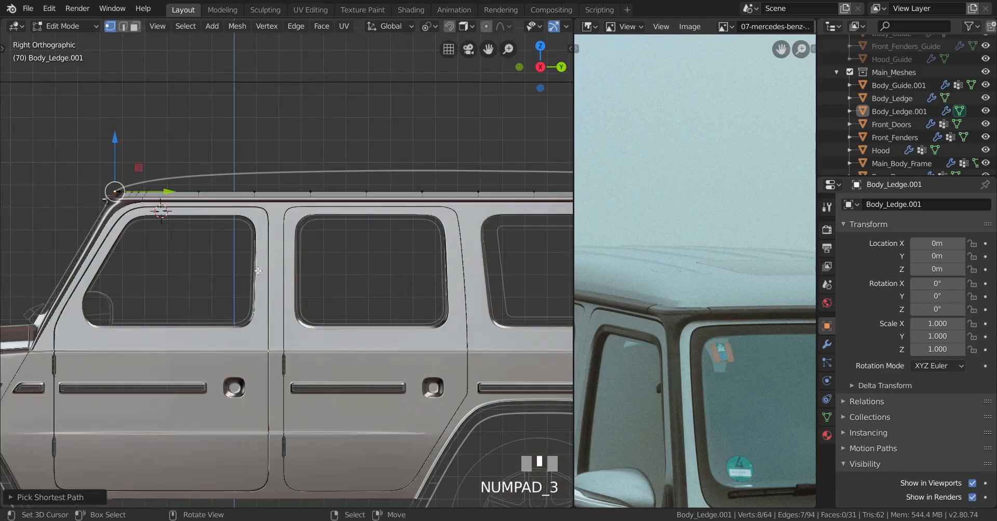
key("e")
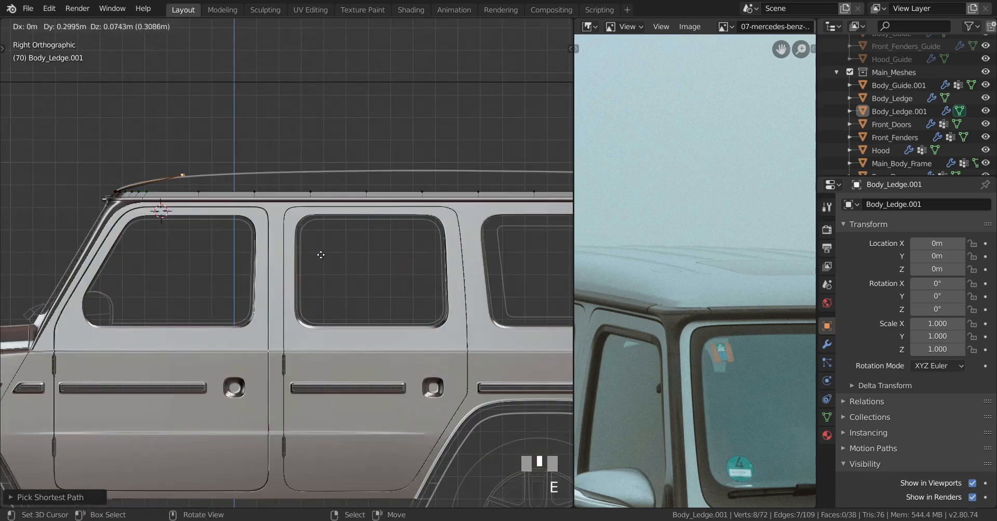
left_click(355, 250)
Extrude the roof edge rearward twice more along the roof outline, to above the rear side window and to the rear bend.
middle_click_drag(403, 256, 249, 284, "shift")
key("e")
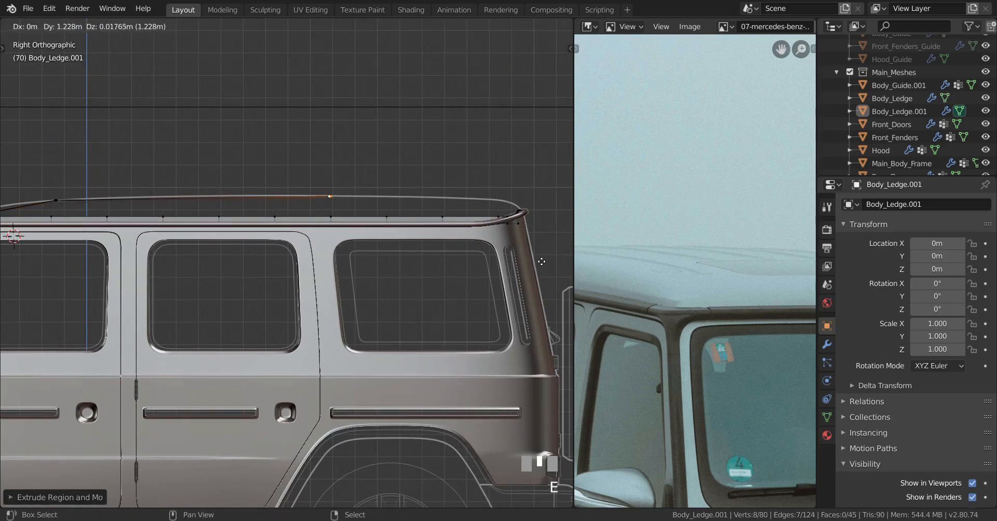
left_click(523, 258)
middle_click_drag(467, 269, 345, 301, "shift")
scroll(403, 287, "up", 2)
key("e")
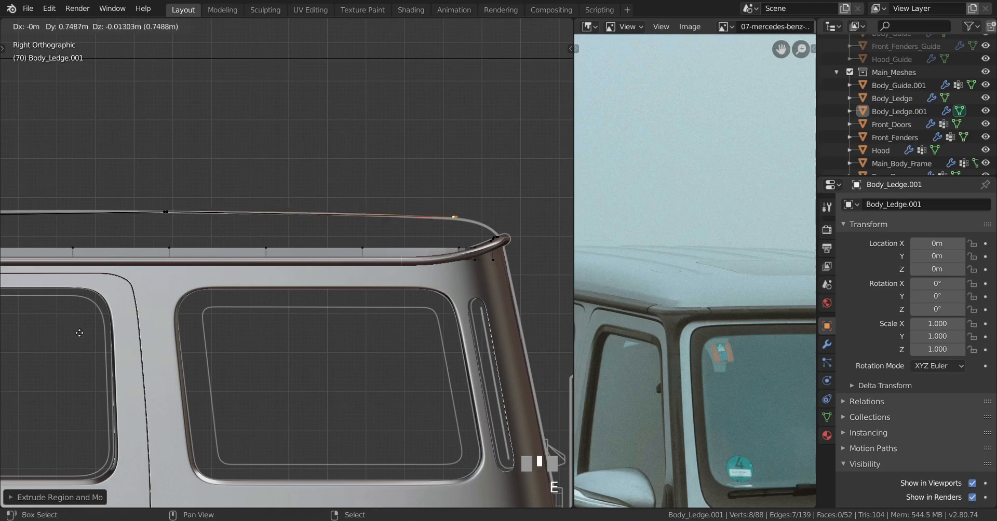
left_click(99, 356, "shift")
middle_click_drag(98, 356, 173, 332)
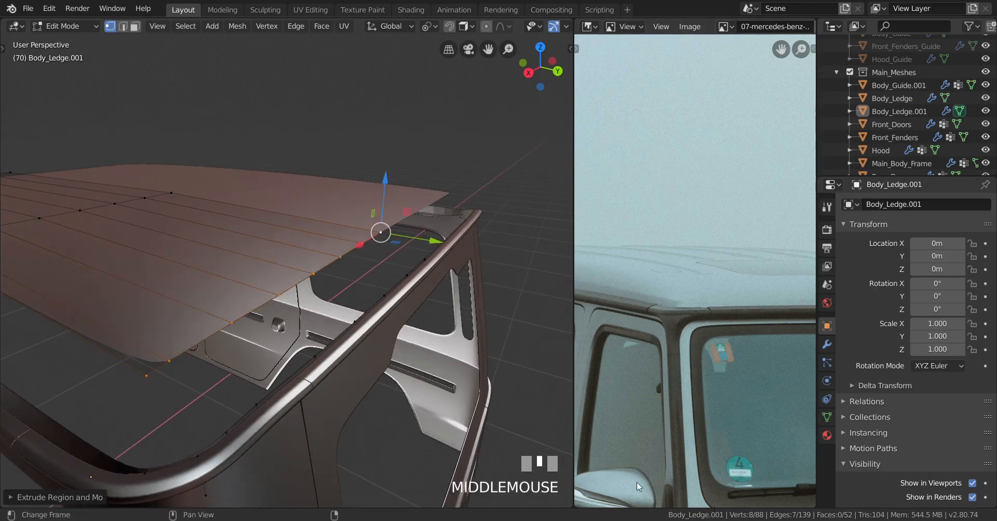
Select the strip's 8-vertex upper rear path and the roof's rear edge path, and connect them with Bridge Edge Loops.
right_click(200, 457)
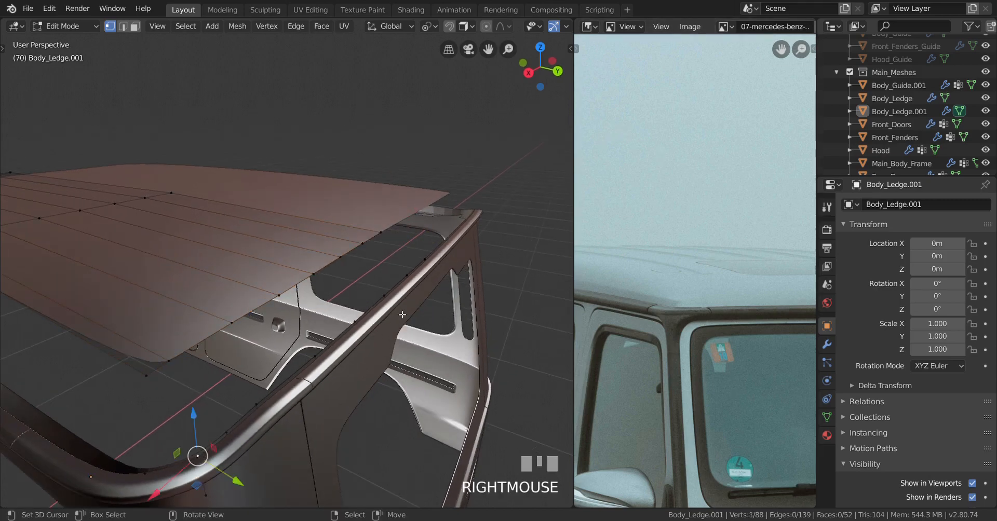
right_click(424, 257, "ctrl")
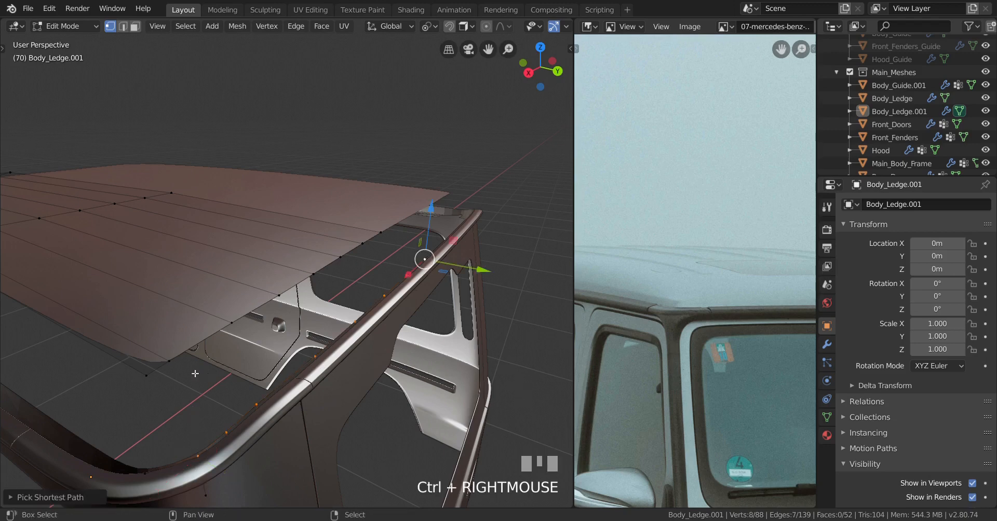
right_click(147, 375, "shift")
right_click(391, 243, "ctrl+shift")
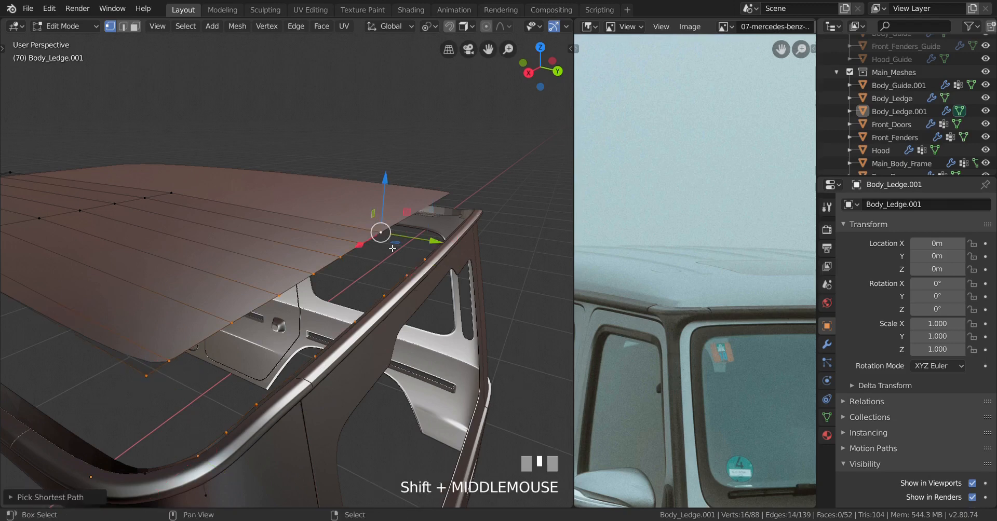
key("space")
type("bri")
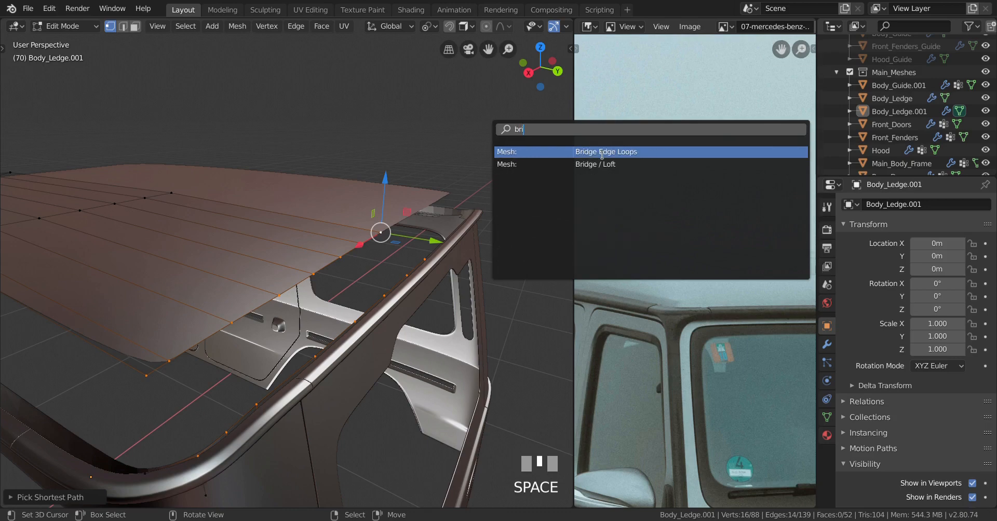
left_click(601, 152)
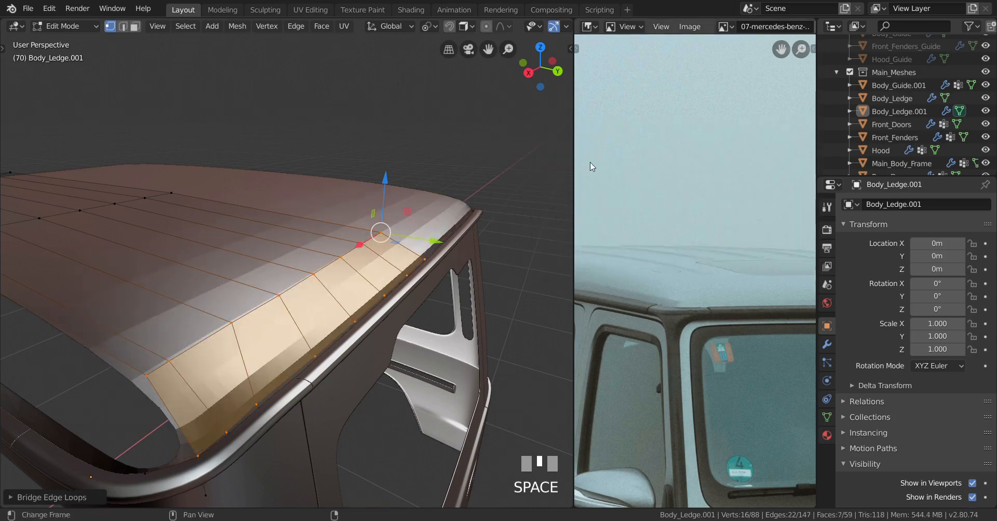
middle_click_drag(337, 270, 269, 310)
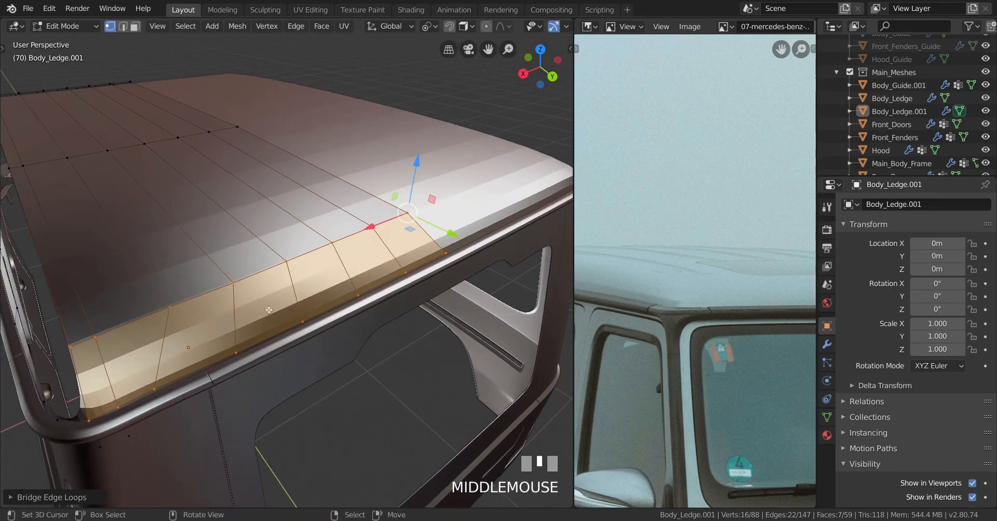
Select the 7-vertex path along the strip's upper rear edge and distribute it evenly with LoopTools Space.
right_click(119, 407)
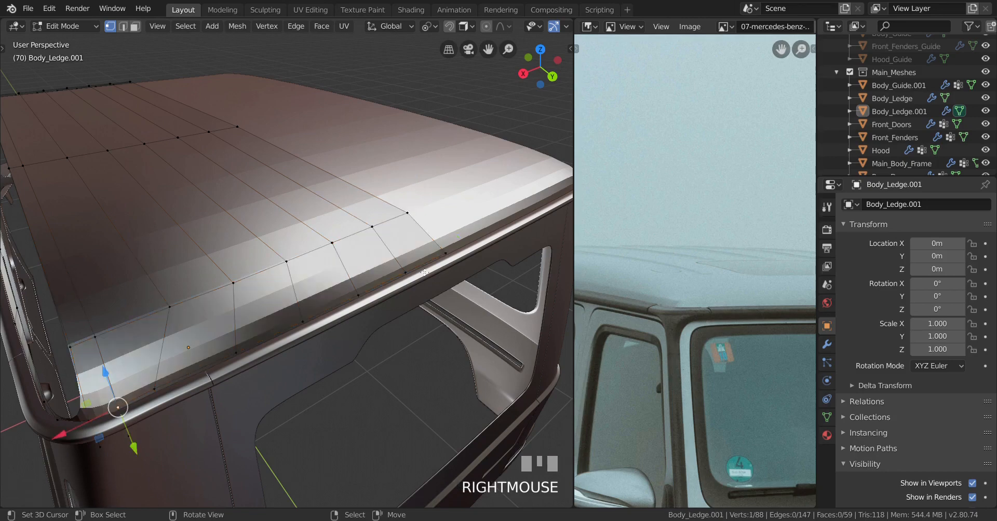
right_click(445, 253, "ctrl")
key("w")
mouse_move(498, 167)
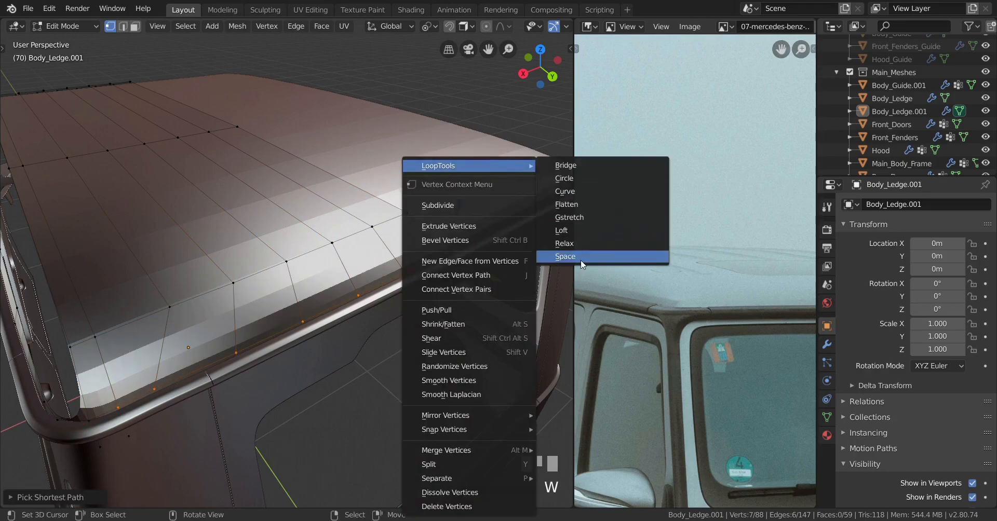
left_click(565, 256)
middle_click_drag(296, 313, 297, 313)
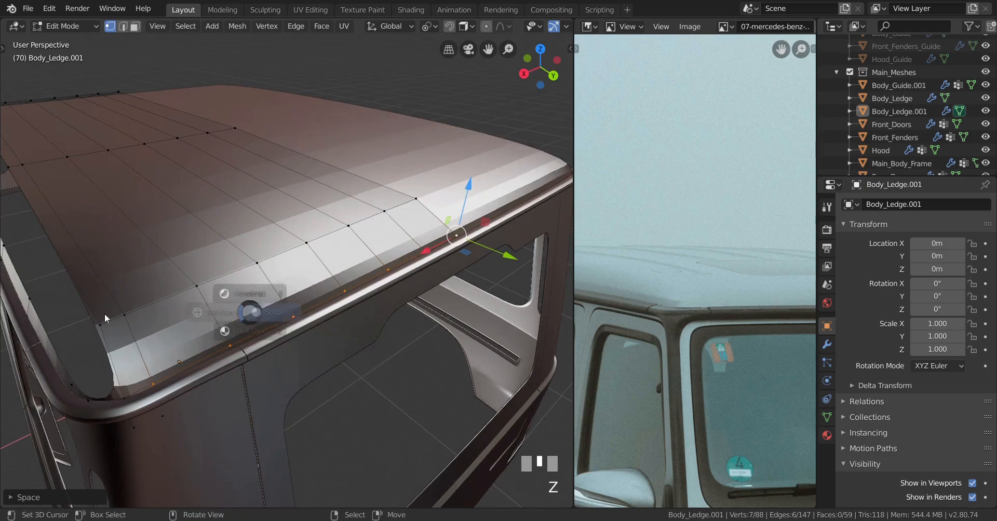
In wireframe shading, select the 6-vertex path along the strip's lower rear edge and even it out with LoopTools Space.
key("alt+z")
right_click(197, 398)
right_click(457, 284, "ctrl")
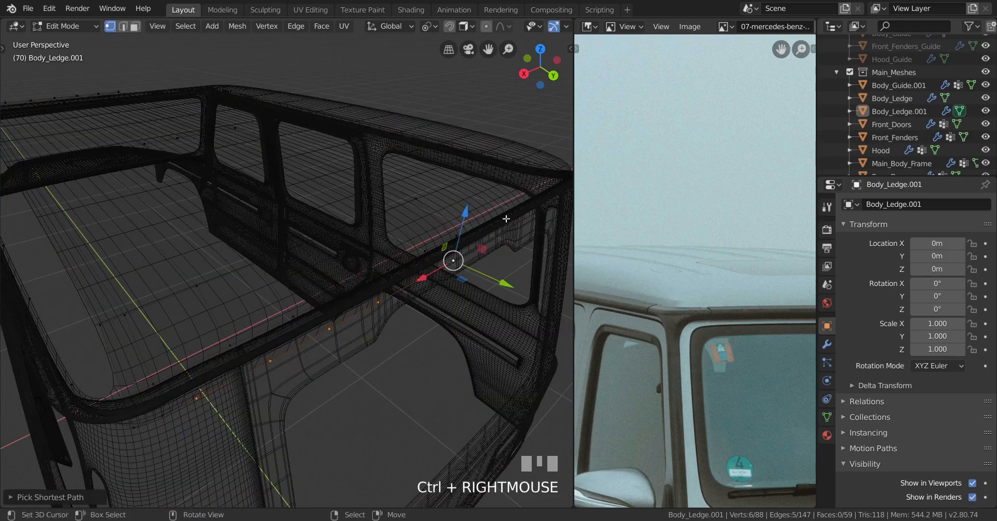
key("w")
mouse_move(494, 165)
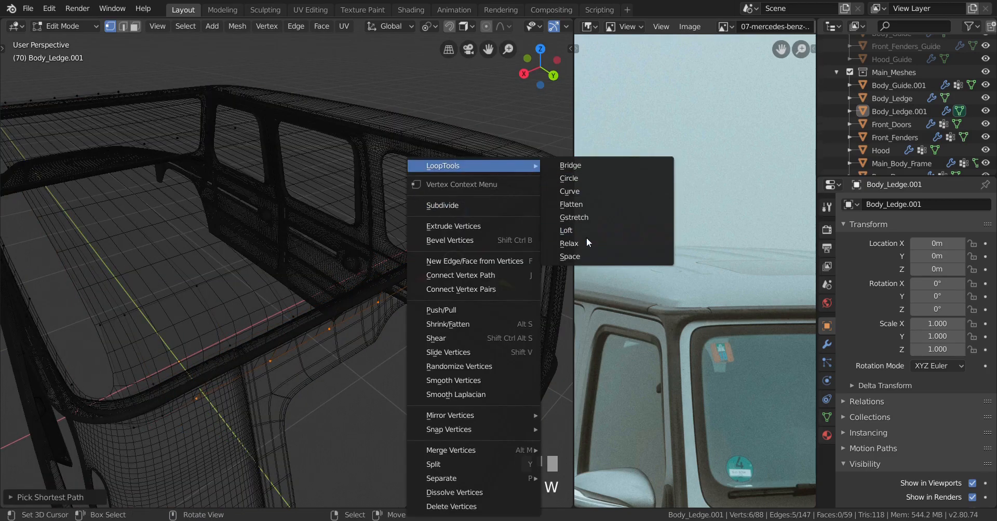
left_click(591, 264)
key("w")
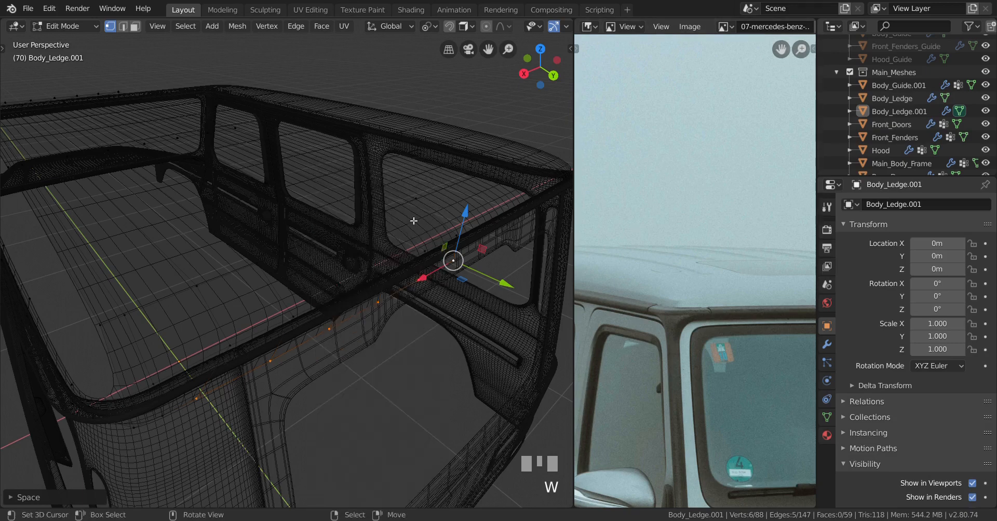
key("w")
mouse_move(395, 161)
left_click(503, 255)
middle_click_drag(432, 284, 421, 270)
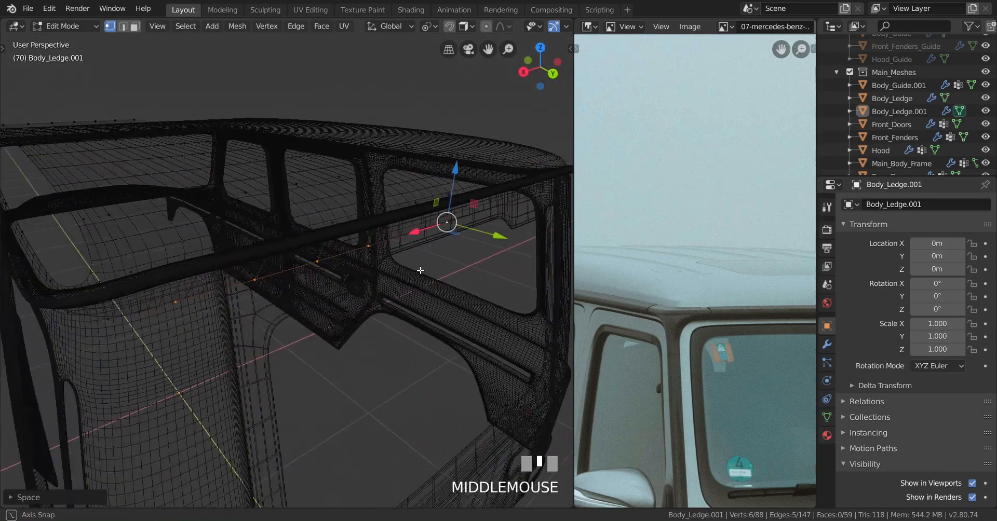
Add the neighbouring corner vertex to the lower rear selection, apply LoopTools Space again, and check the mesh in Object Mode.
right_click(138, 312, "shift")
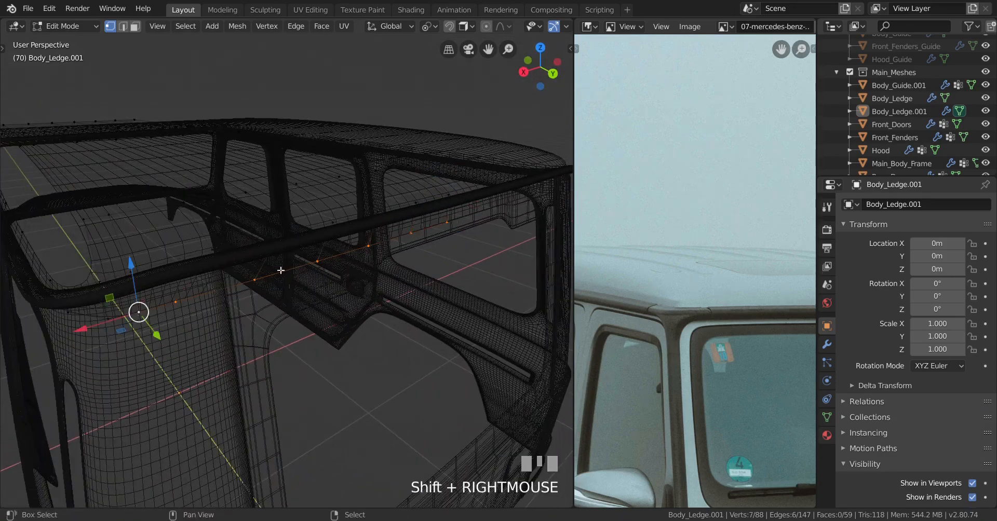
key("w")
mouse_move(400, 166)
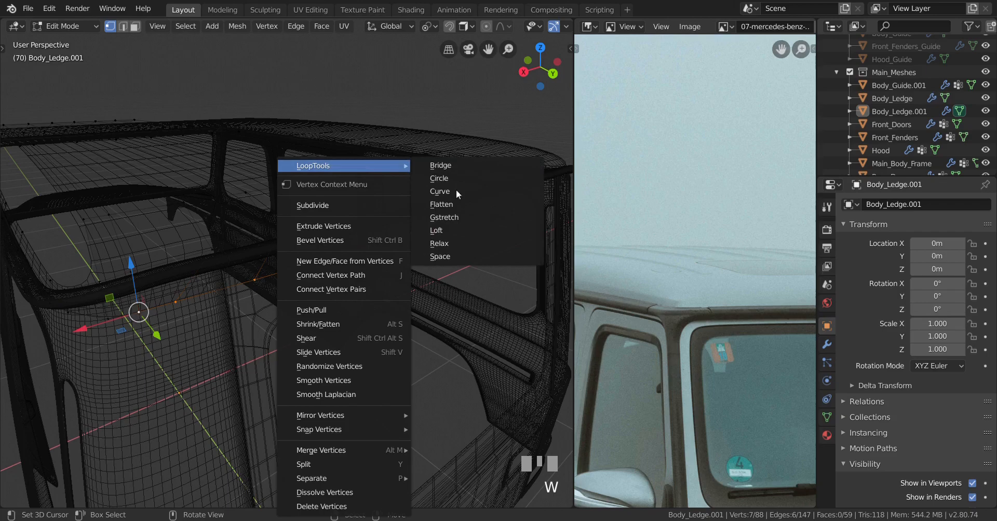
left_click(459, 256)
mouse_move(291, 291)
middle_mouse_down()
mouse_move(245, 285)
mouse_move(432, 318)
mouse_move(343, 286)
mouse_move(399, 278)
mouse_move(322, 278)
mouse_move(393, 278)
mouse_move(298, 329)
mouse_move(257, 306)
mouse_move(338, 278)
mouse_move(208, 273)
mouse_move(222, 302)
middle_mouse_up()
key("Tab")
scroll(322, 279, "down", 3)
scroll(352, 296, "up", 3)
key("Tab")
Select the roof's frontmost crosswise edge line and move it slightly forward along Y in right view.
right_click(212, 264, "alt")
key("KP_3")
scroll(221, 302, "up", 6)
scroll(221, 303, "up", 2)
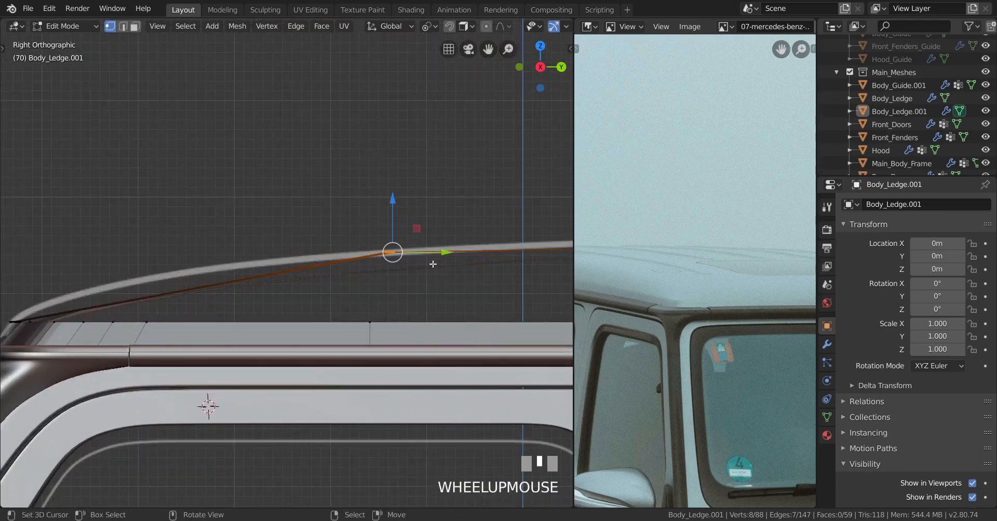
left_click_drag(436, 254, 368, 325)
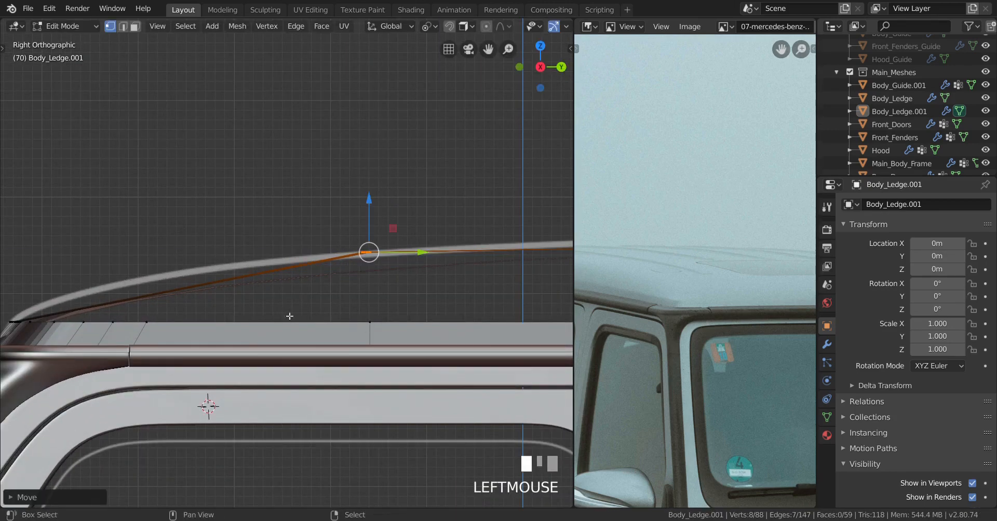
Cut one crosswise edge loop into the roof's front section and slide it slightly toward the windshield.
middle_click_drag(290, 316, 369, 292)
scroll(350, 340, "down", 2)
key("ctrl+r")
left_click(307, 310)
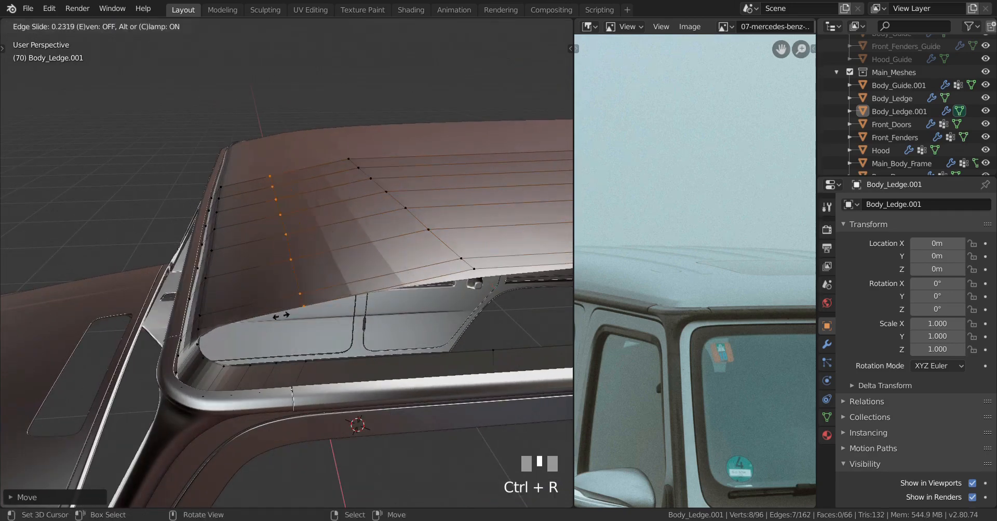
left_click(276, 318)
left_click(281, 323)
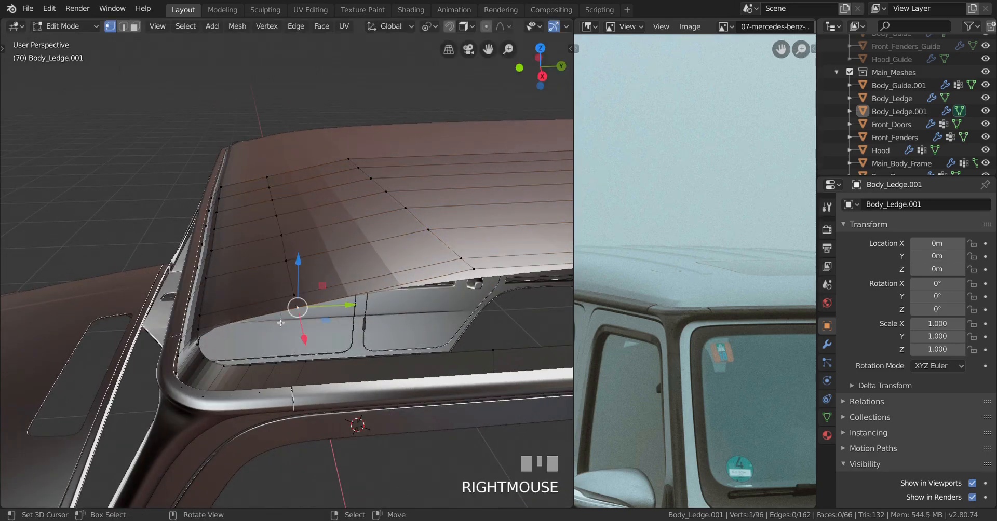
Box-select the new crosswise loop in right view and raise it along Z to the curved roof outline.
key("KP_3")
key("b")
left_click_drag(259, 135, 313, 208)
scroll(296, 218, "up", 6)
middle_click_drag(292, 136, 312, 243, "shift")
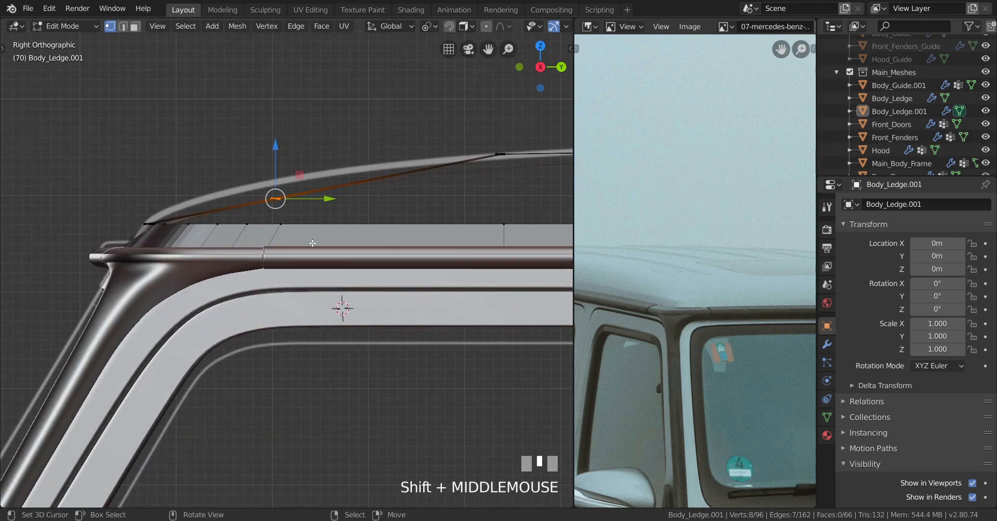
left_click_drag(277, 158, 279, 126)
middle_click_drag(283, 228, 339, 253)
scroll(379, 262, "down", 1)
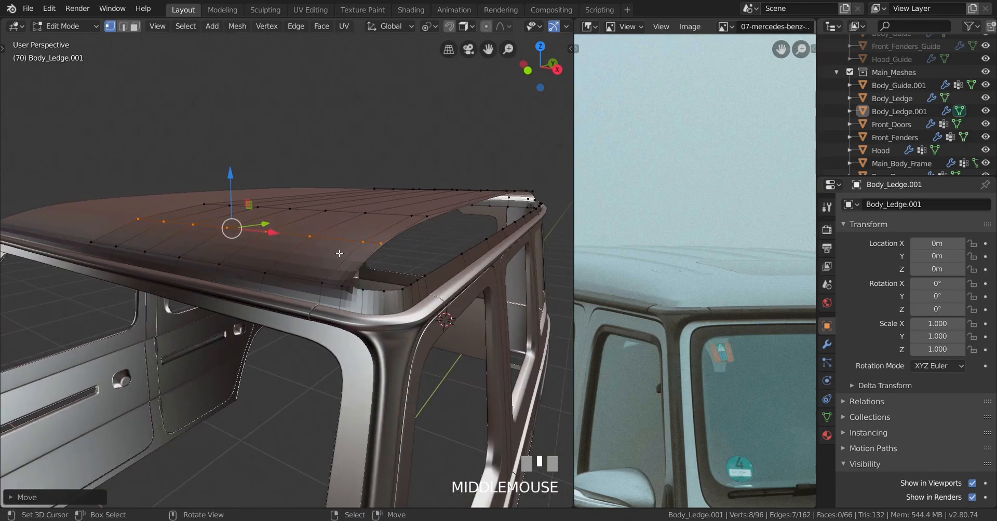
Compare the roof mesh's outer corner with the reference outline in front view using wireframe shading.
key("KP_3")
key("KP_1")
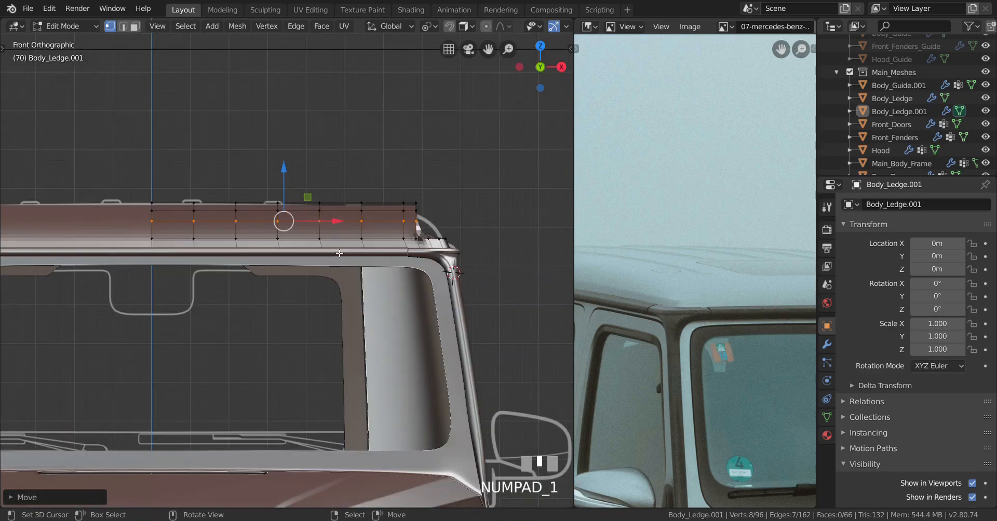
scroll(340, 253, "up", 3)
key("z")
left_click(226, 223)
middle_click_drag(409, 216, 409, 237, "shift")
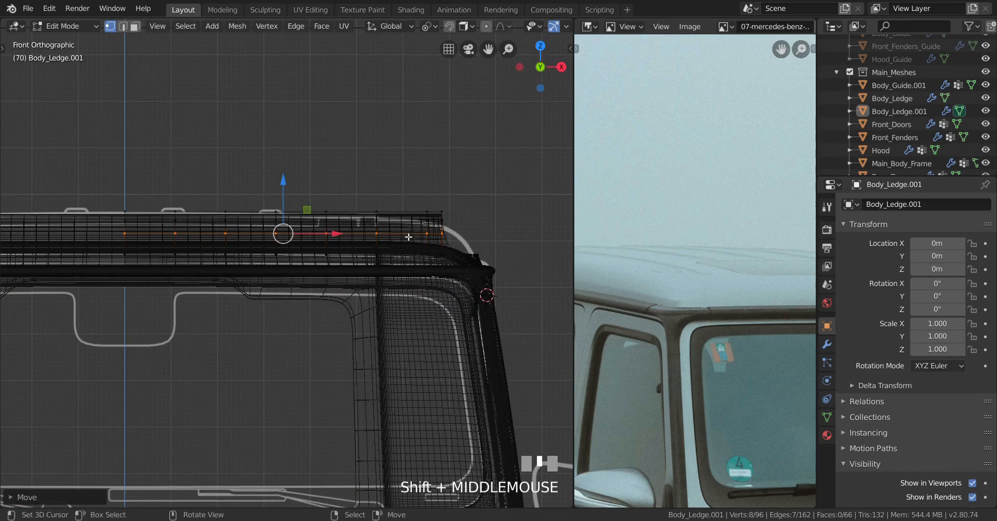
scroll(420, 247, "up", 1)
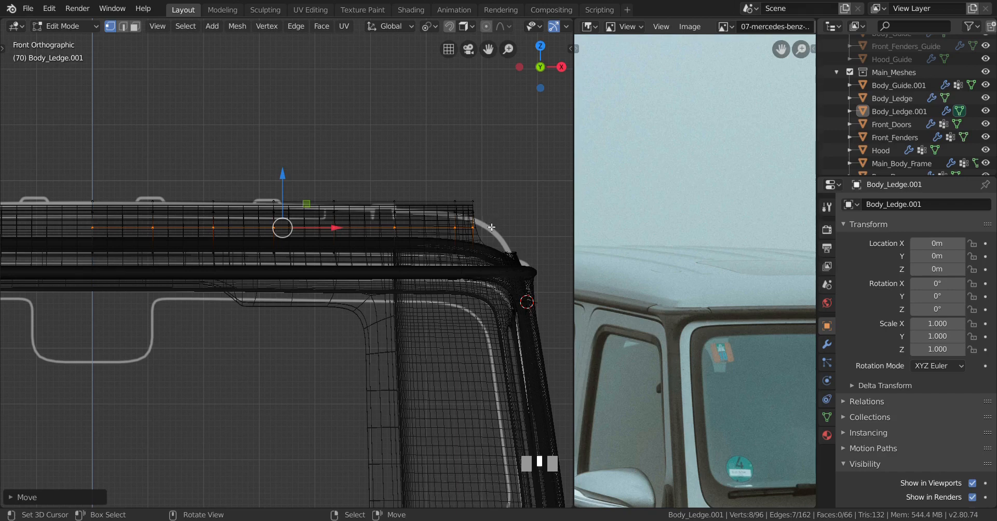
left_click(366, 252)
Select the lengthwise edge loop beside the roof's outer edge and remove it with Dissolve Edges.
mouse_move(518, 244)
middle_mouse_down()
mouse_move(450, 264)
mouse_move(438, 307)
mouse_move(348, 297)
middle_mouse_up()
scroll(483, 254, "down", 1)
right_click(390, 255, "alt")
key("x")
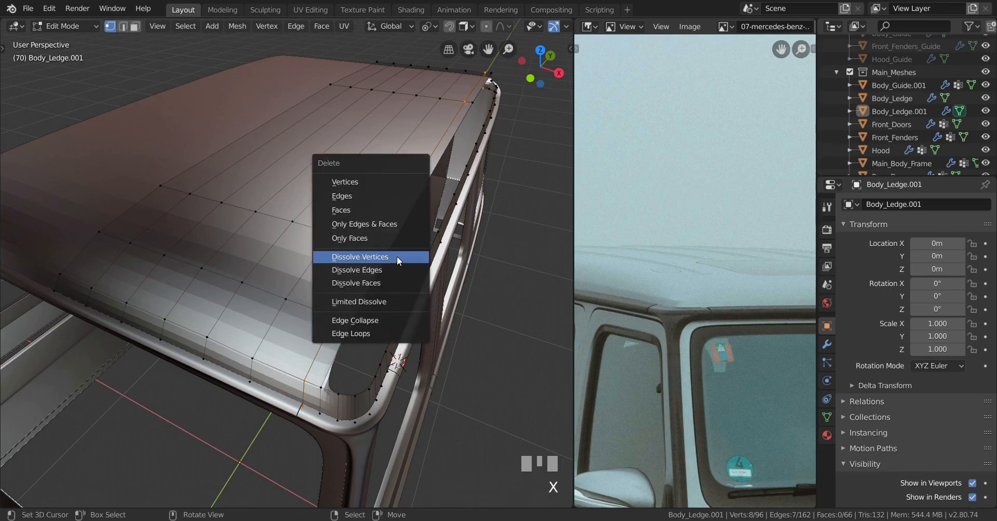
left_click(395, 257)
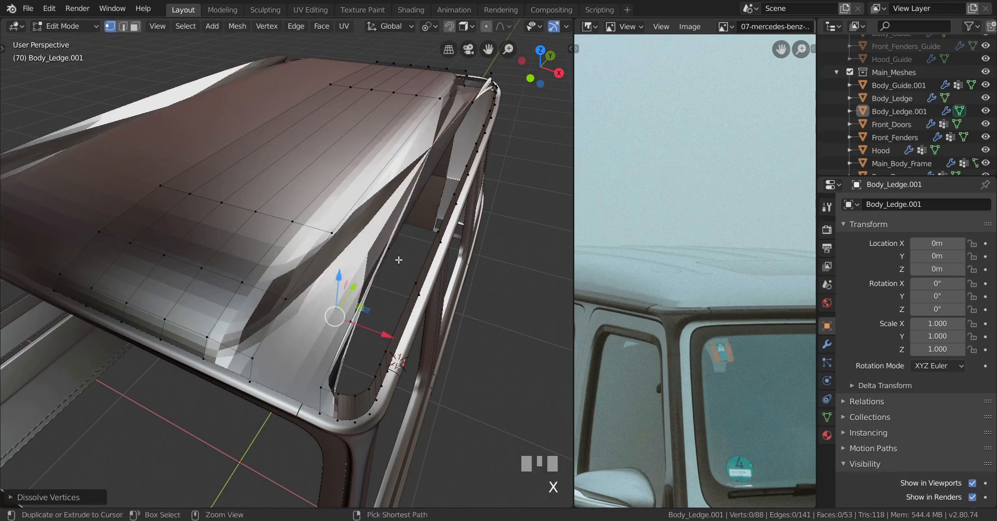
key("ctrl+z")
key("x")
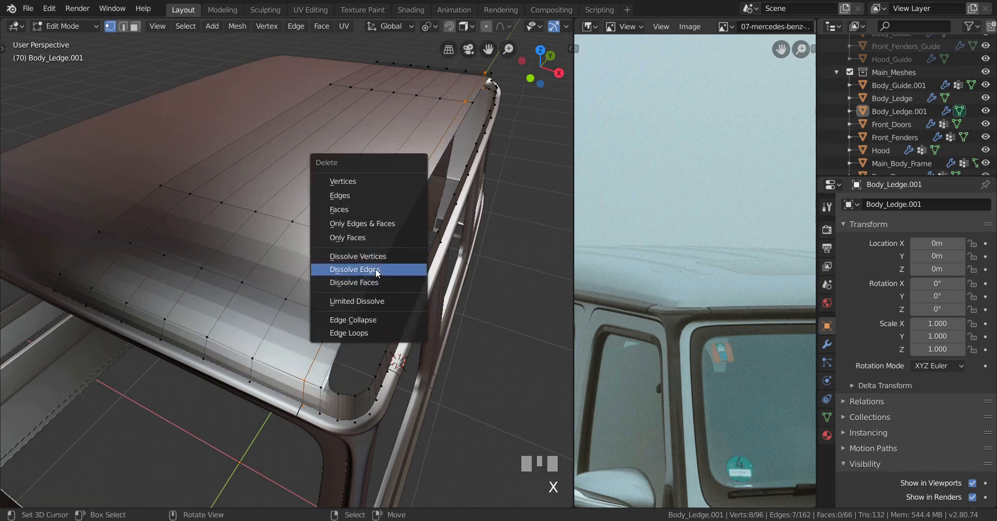
left_click(390, 275)
Select the 5-vertex lengthwise path along the roof's outer edge and scale it to about 0.68 along Z in front view.
middle_click_drag(389, 275, 403, 294)
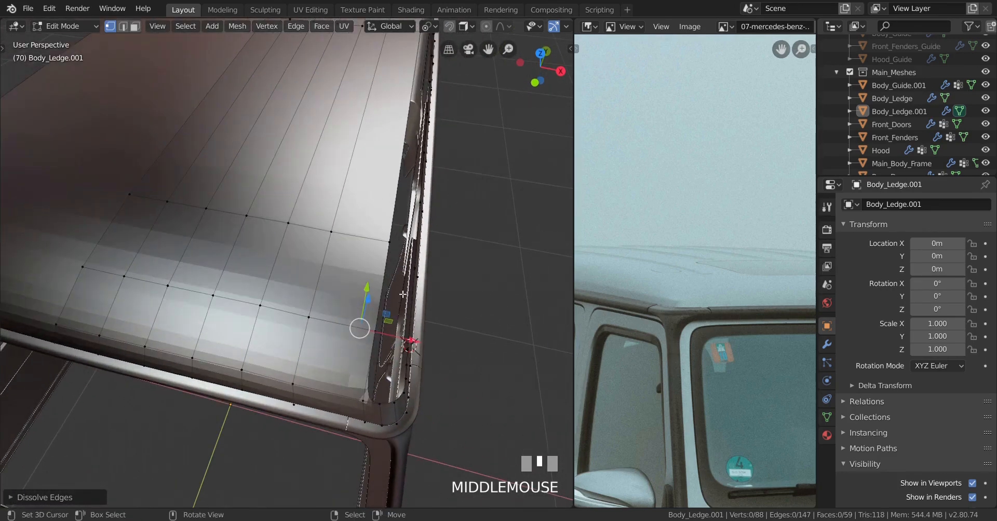
key("KP_3")
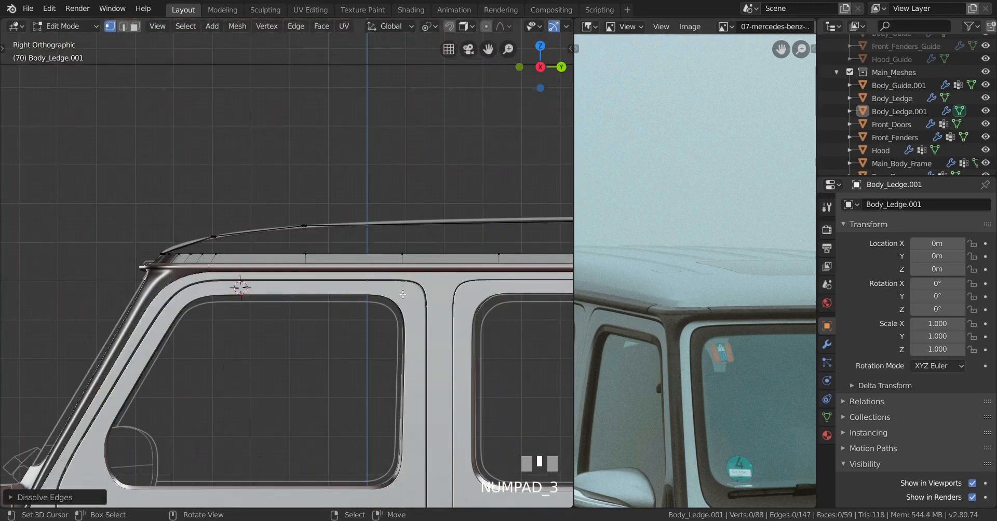
key("KP_1")
scroll(403, 294, "up", 2)
middle_click_drag(403, 294, 256, 302)
scroll(397, 275, "down", 3)
right_click(405, 297)
middle_click_drag(406, 297, 343, 306, "shift")
scroll(343, 307, "up", 2)
right_click(352, 296, "ctrl")
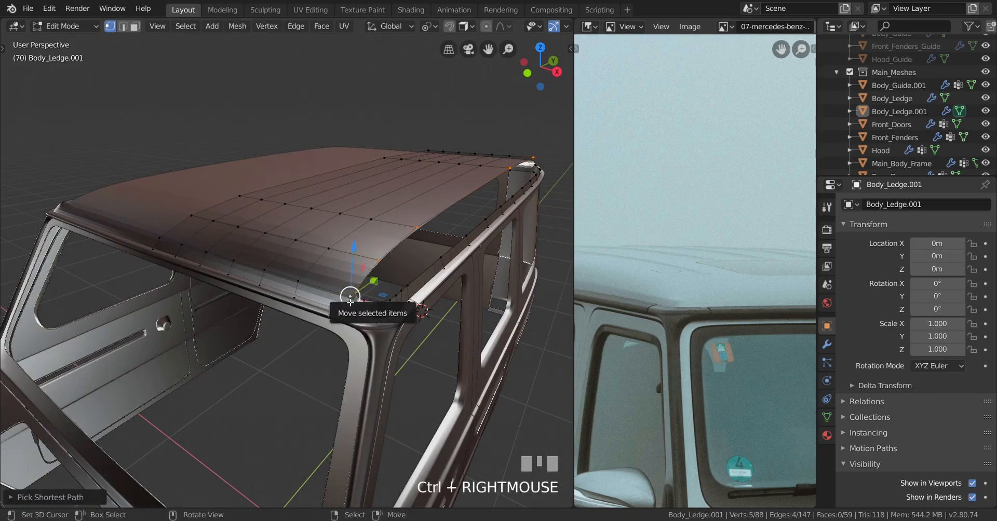
key("KP_3")
key("KP_1")
scroll(474, 225, "up", 4)
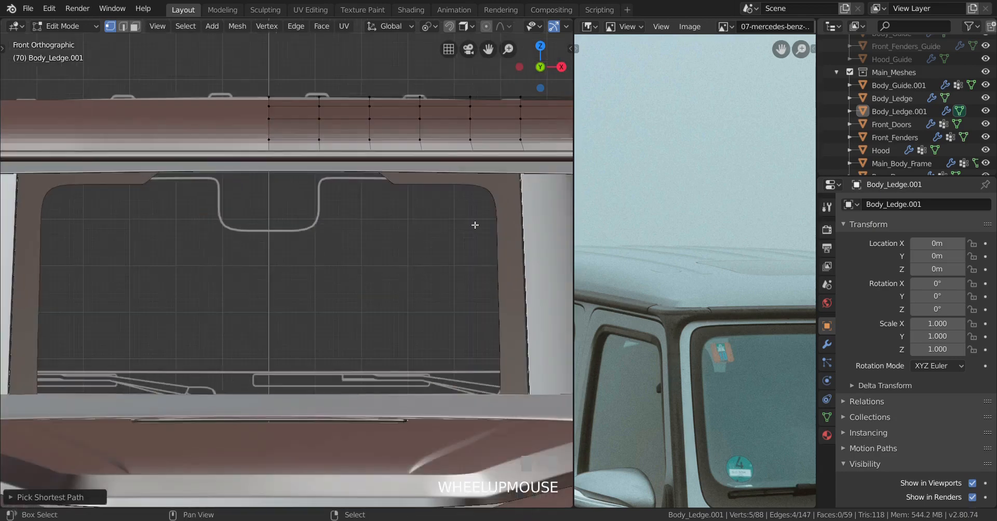
key("s")
key("z")
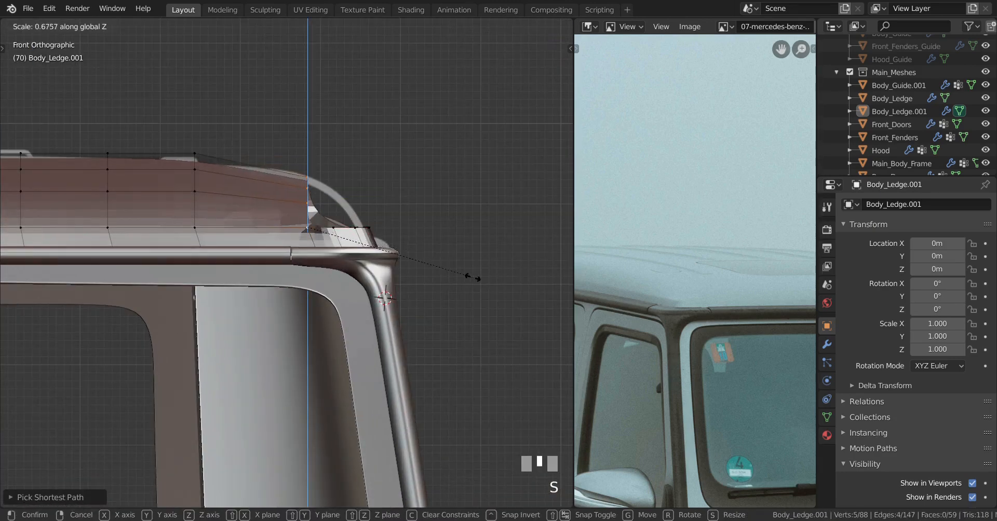
left_click(469, 277)
Check the roof's outer edge against the front-view outline in wireframe, then inspect the roof surface in solid shading.
key("z")
left_click(259, 265)
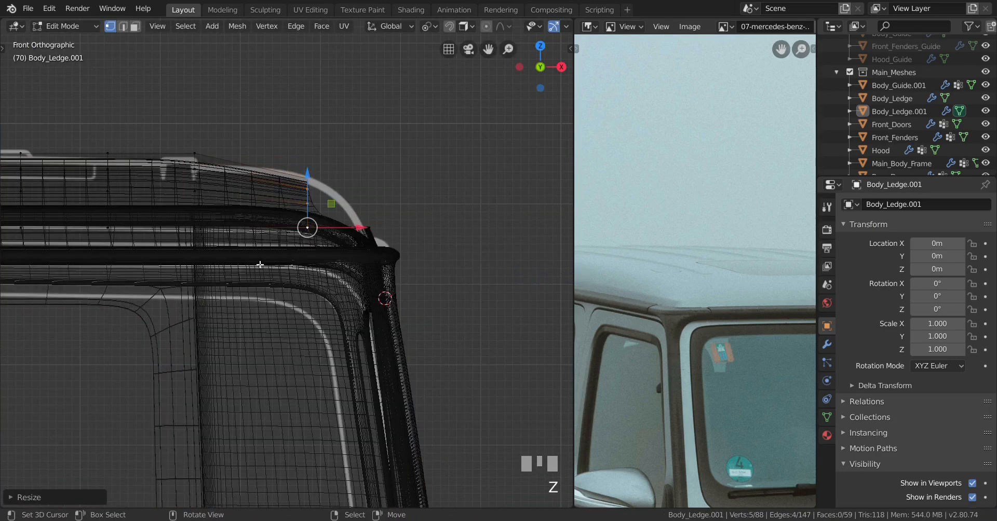
middle_click_drag(218, 216, 285, 207, "shift")
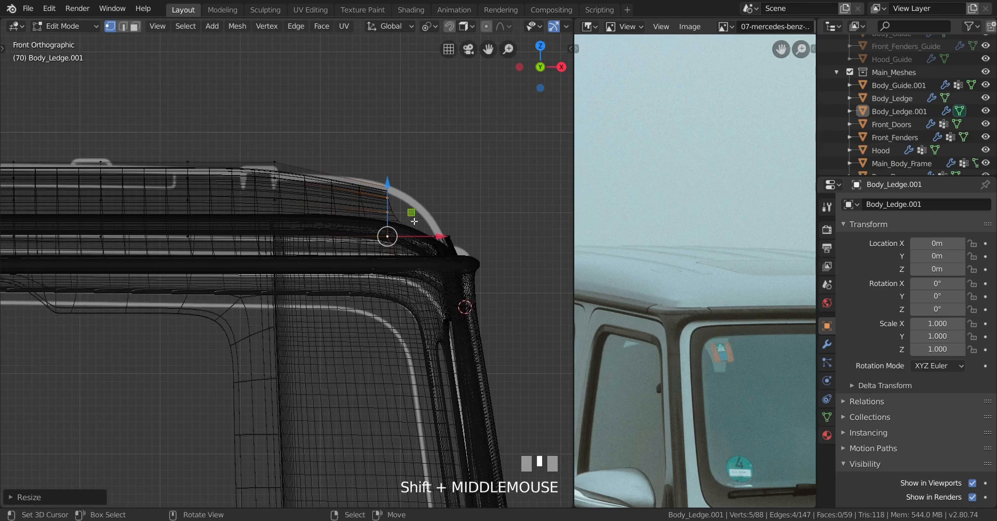
middle_click_drag(415, 221, 283, 283)
key("z")
left_click(467, 246)
mouse_move(481, 234)
middle_mouse_down()
mouse_move(453, 244)
mouse_move(410, 148)
middle_mouse_up()
middle_click_drag(484, 123, 173, 195)
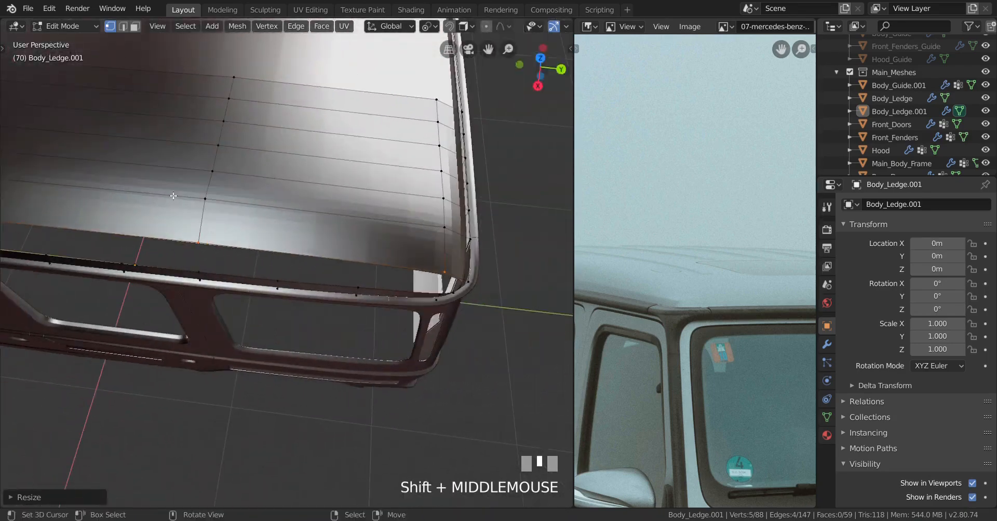
Select the first lengthwise edge path inward from the roof's outer edge and scale it to about 0.84 along Z.
right_click(446, 225)
middle_click_drag(447, 225, 511, 208)
middle_click_drag(208, 244, 296, 174, "shift")
middle_click_drag(218, 327, 296, 240, "shift")
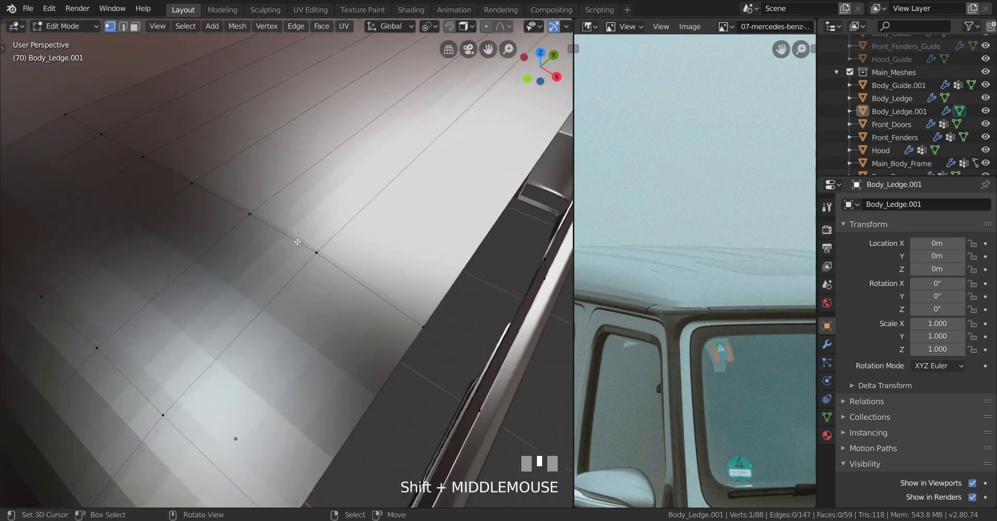
middle_click_drag(218, 363, 289, 274, "shift")
right_click(234, 315, "ctrl")
middle_click_drag(234, 315, 295, 294)
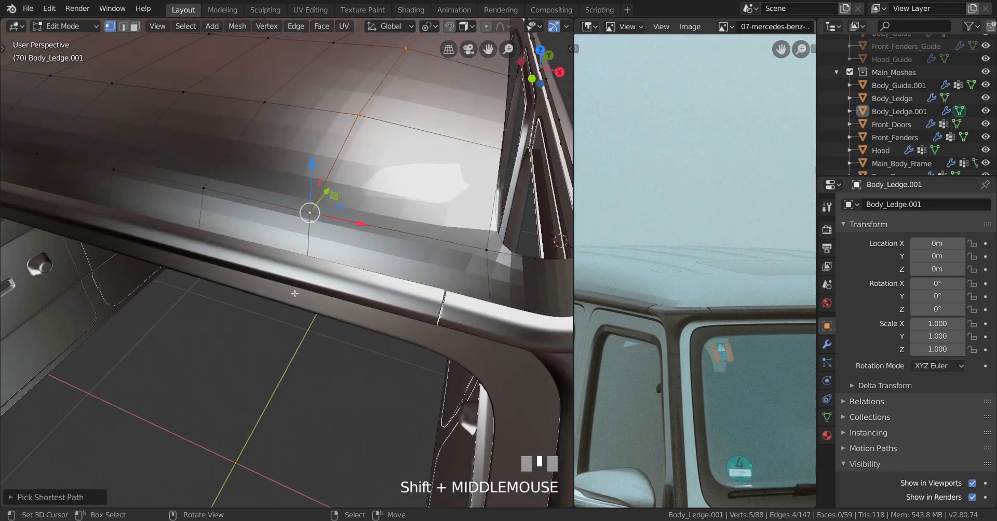
key("KP_1")
middle_click_drag(323, 169, 294, 337, "shift")
scroll(305, 352, "up", 4)
key("z")
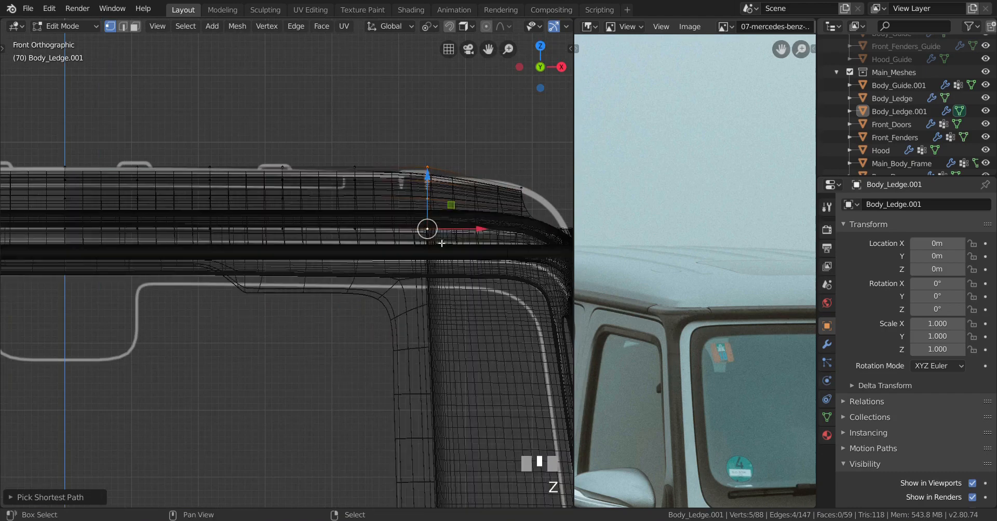
middle_click_drag(441, 243, 321, 300, "shift")
key("s")
key("z")
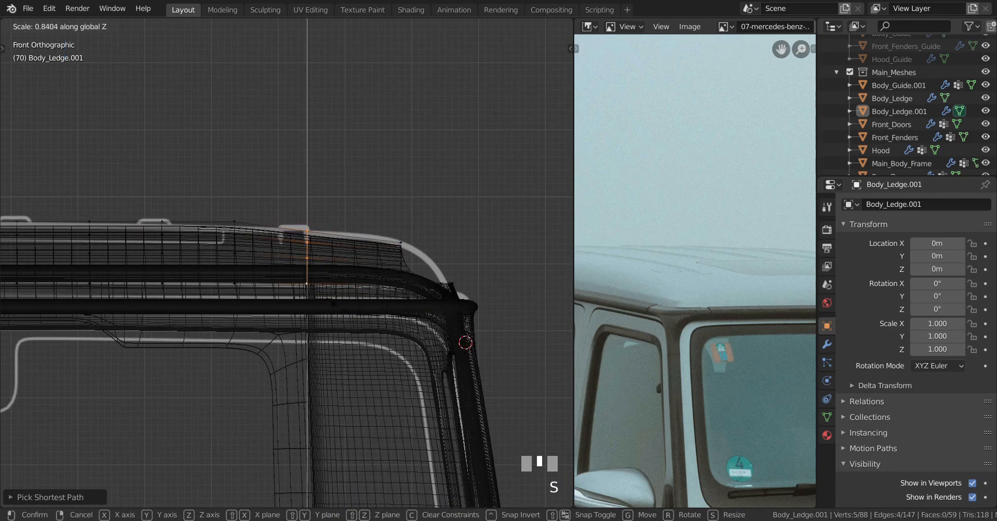
left_click(336, 237, "shift")
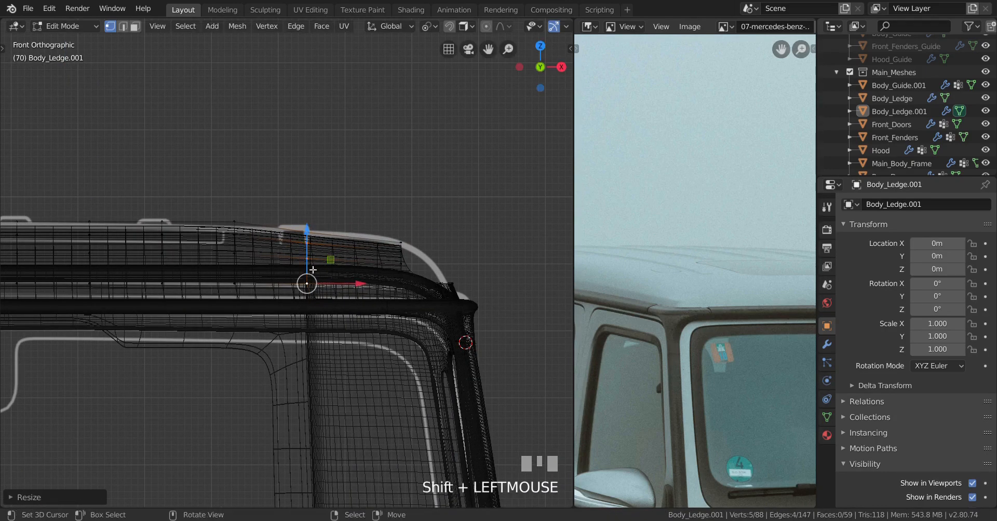
Select the second lengthwise path inward from the outer edge and scale it down along Z to the roof outline.
middle_click_drag(312, 270, 236, 316)
scroll(236, 316, "up", 4)
key("z")
middle_click_drag(436, 295, 405, 305)
middle_click_drag(482, 202, 355, 250, "shift")
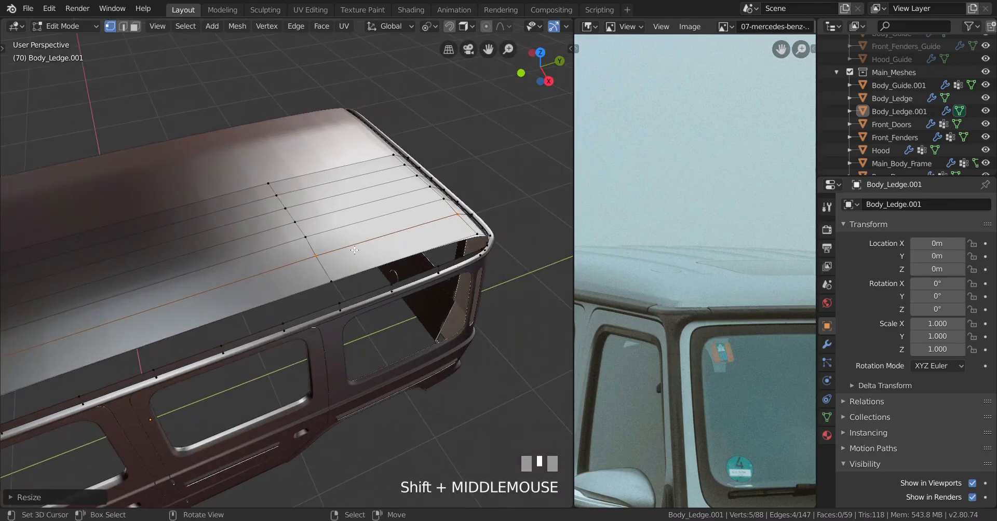
right_click(448, 200)
middle_click_drag(67, 315, 90, 304)
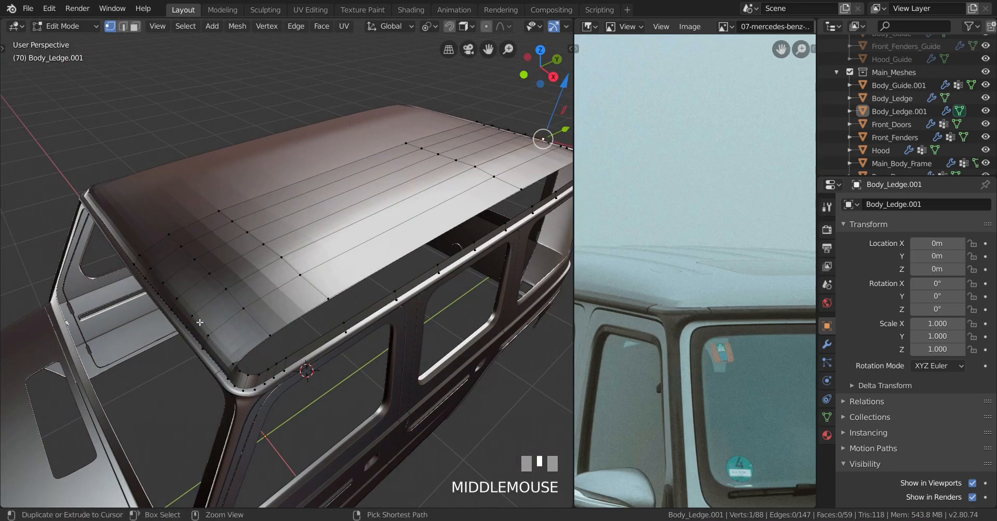
right_click(195, 323, "ctrl")
key("KP_1")
scroll(479, 292, "up", 3)
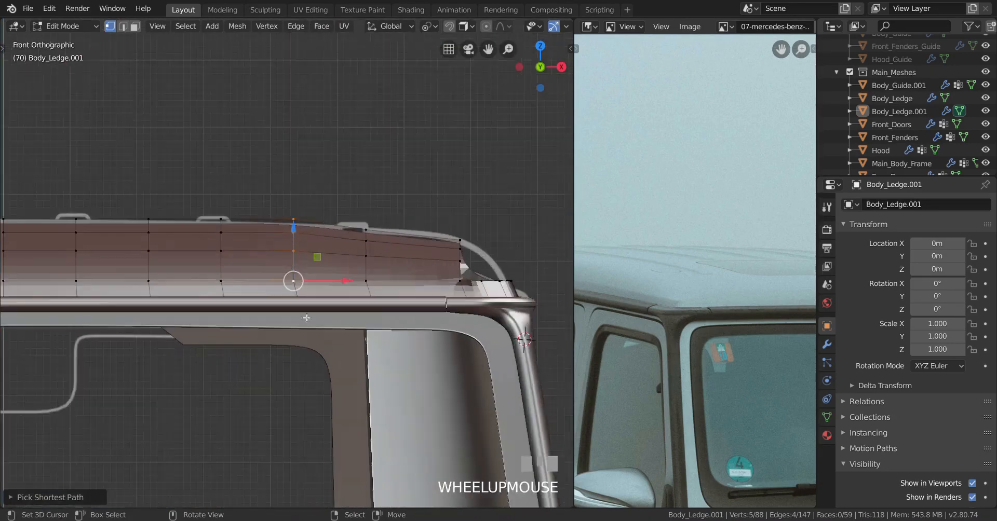
middle_click_drag(479, 292, 463, 309, "shift")
key("s")
key("z")
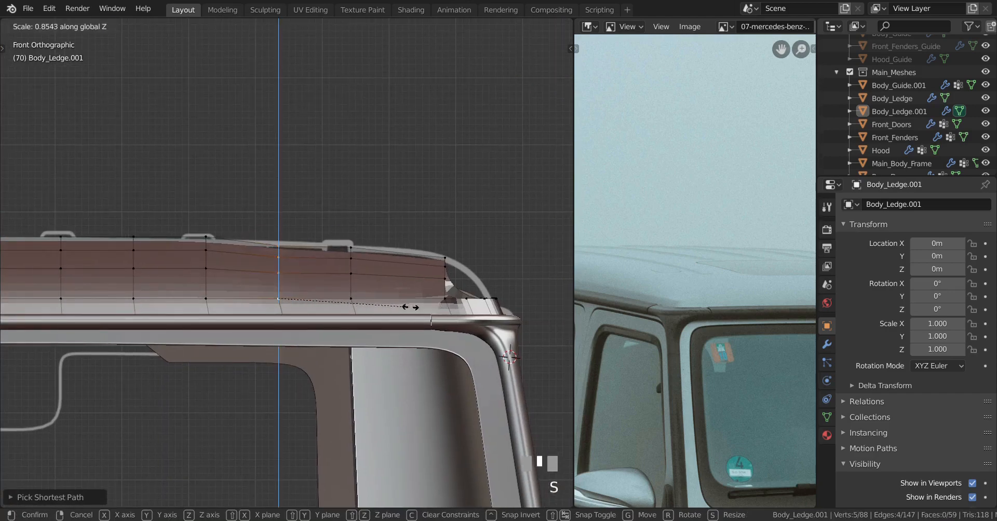
left_click(451, 298, "shift")
Select the third lengthwise path inward from the outer edge and scale it to about 0.9 along Z in front view.
scroll(287, 349, "up", 1)
middle_click_drag(450, 299, 343, 244)
scroll(287, 349, "down", 5)
right_click(395, 209)
middle_click_drag(184, 294, 290, 230, "shift")
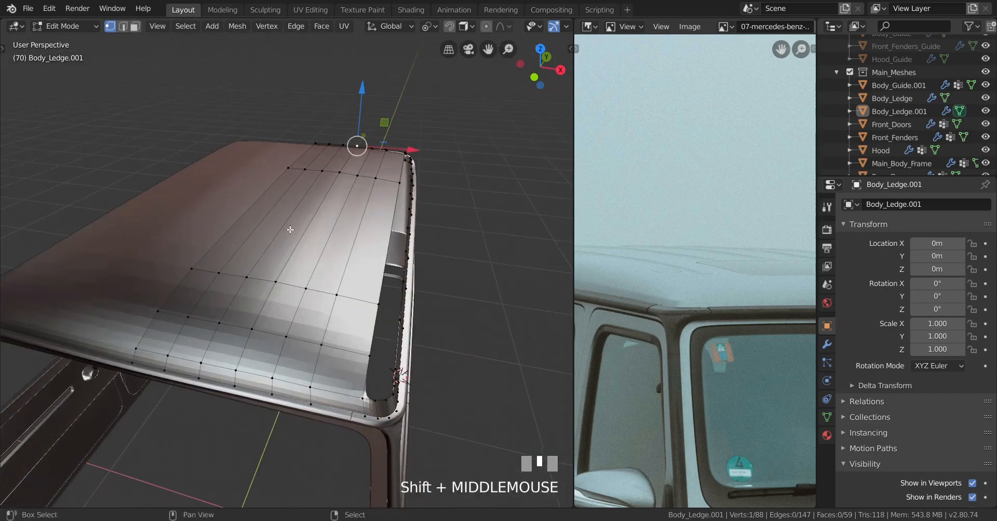
right_click(245, 365, "ctrl")
key("KP_1")
scroll(351, 364, "up", 5)
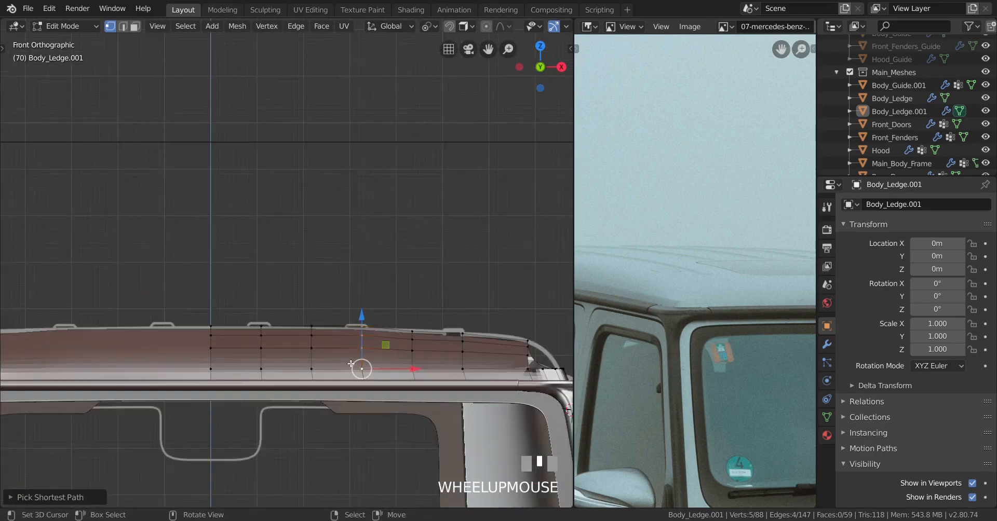
middle_click_drag(351, 364, 293, 344, "shift")
scroll(293, 344, "up", 3)
key("s")
key("z")
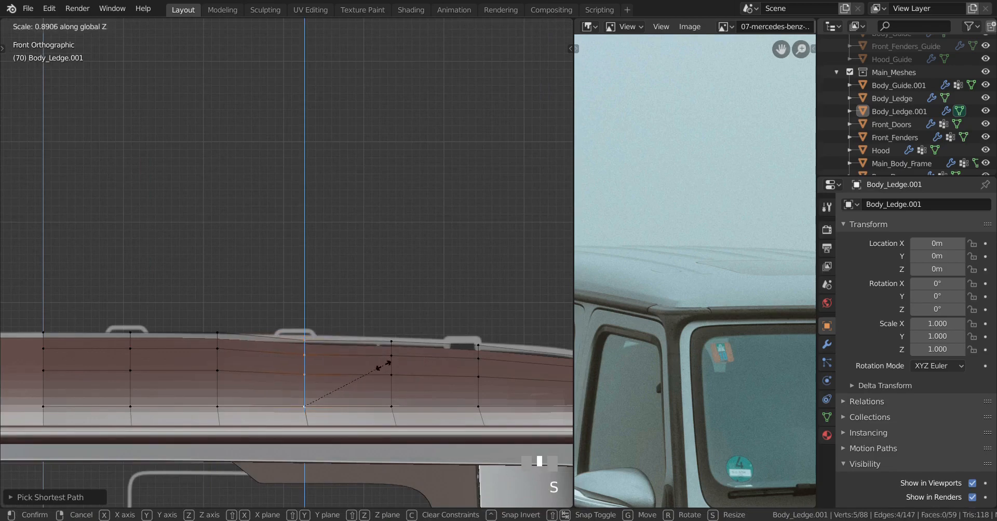
left_click(391, 361)
Select the fourth lengthwise path inward from the outer edge and scale it to about 0.92 along Z.
middle_click_drag(416, 354, 307, 368)
scroll(307, 368, "down", 3)
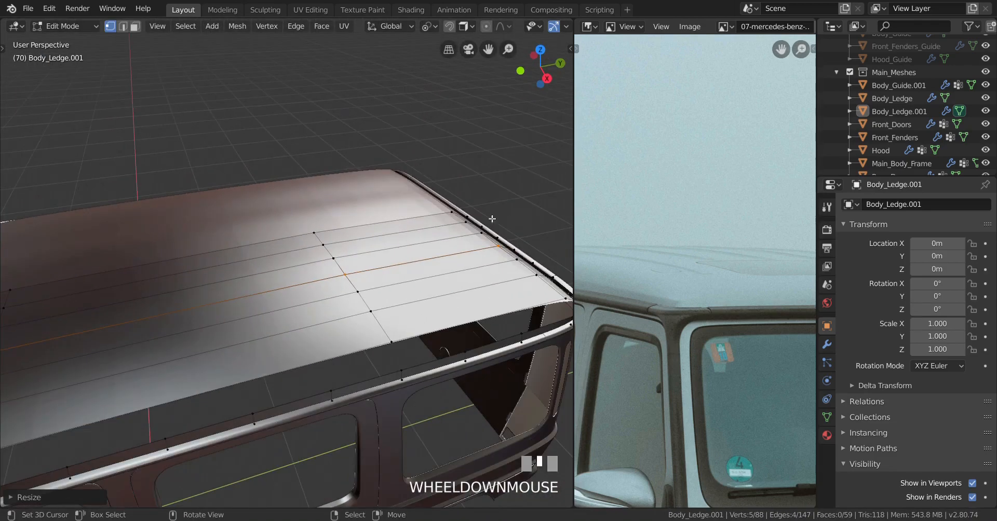
right_click(483, 232)
middle_click_drag(483, 233, 162, 341)
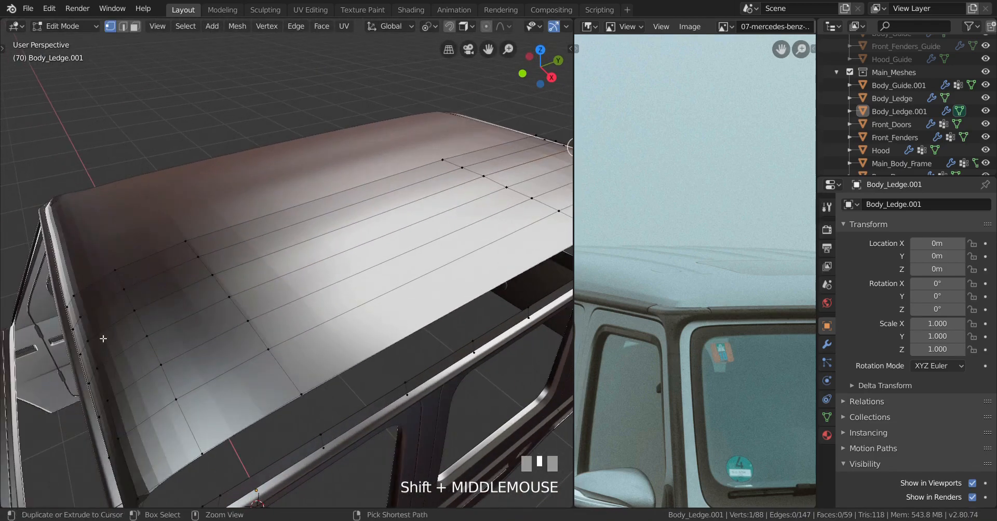
key("KP_1")
scroll(196, 270, "up", 2)
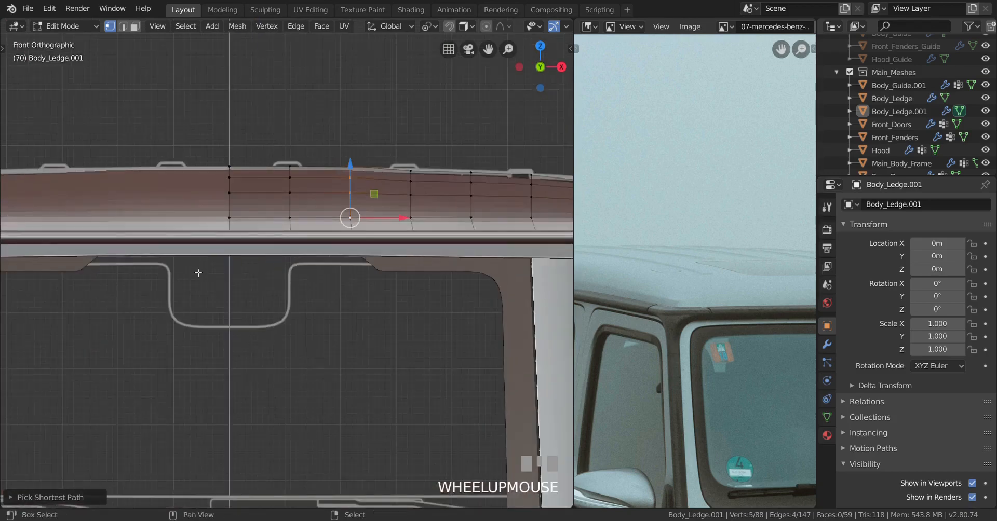
middle_click_drag(196, 270, 89, 430, "shift")
scroll(89, 430, "up", 2)
key("s")
key("z")
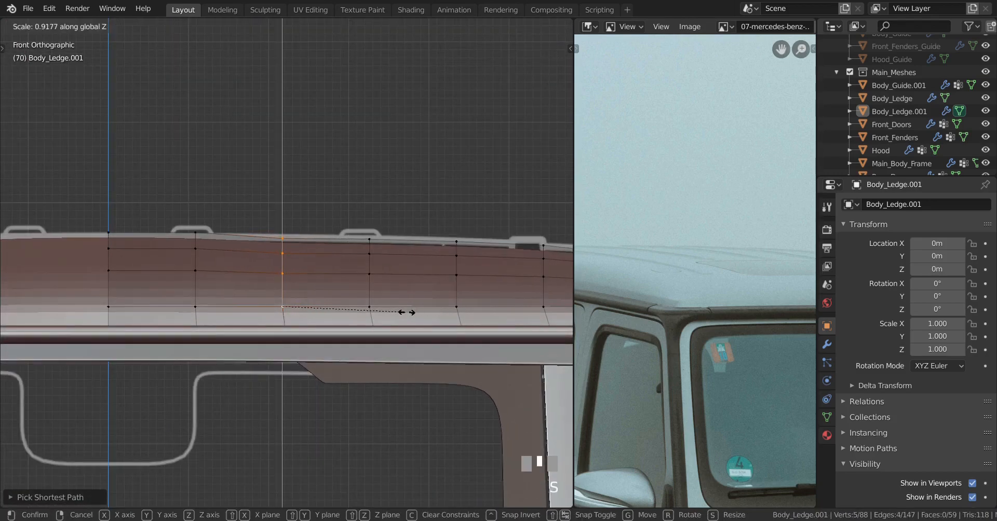
left_click(421, 312)
Select the fifth lengthwise edge path inward from the roof's outer edge and scale it to about 0.94 along Z.
middle_click_drag(421, 312, 513, 242)
scroll(441, 270, "down", 2)
right_click(521, 199)
middle_click_drag(521, 200, 343, 223)
scroll(343, 223, "up", 4)
middle_click_drag(343, 223, 313, 283, "shift")
key("KP_1")
scroll(211, 332, "up", 3)
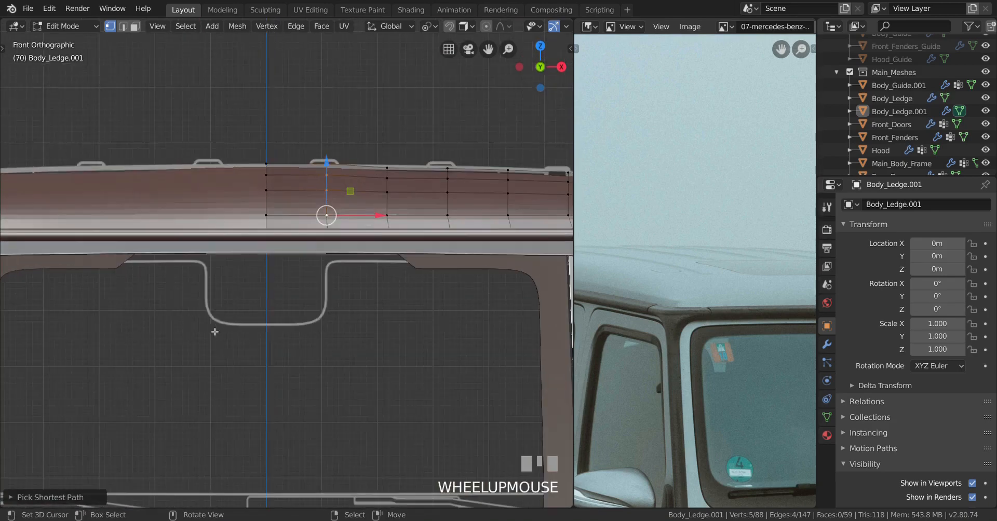
key("s")
key("z")
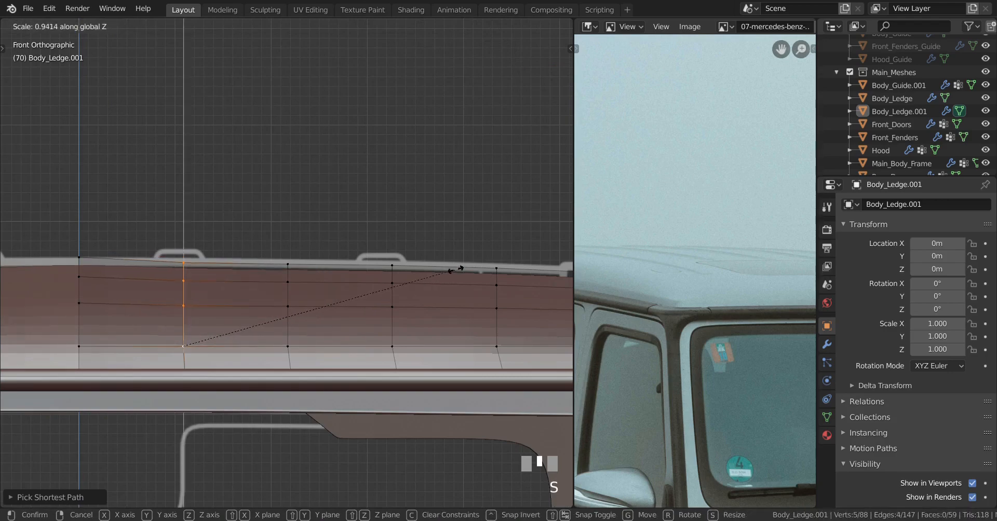
left_click(460, 267)
Select the lengthwise edge path on the roof's centre line and scale it down along Z to the roof outline in front view.
middle_click_drag(460, 268, 212, 305)
scroll(467, 200, "down", 3)
right_click(395, 235)
scroll(392, 235, "up", 2)
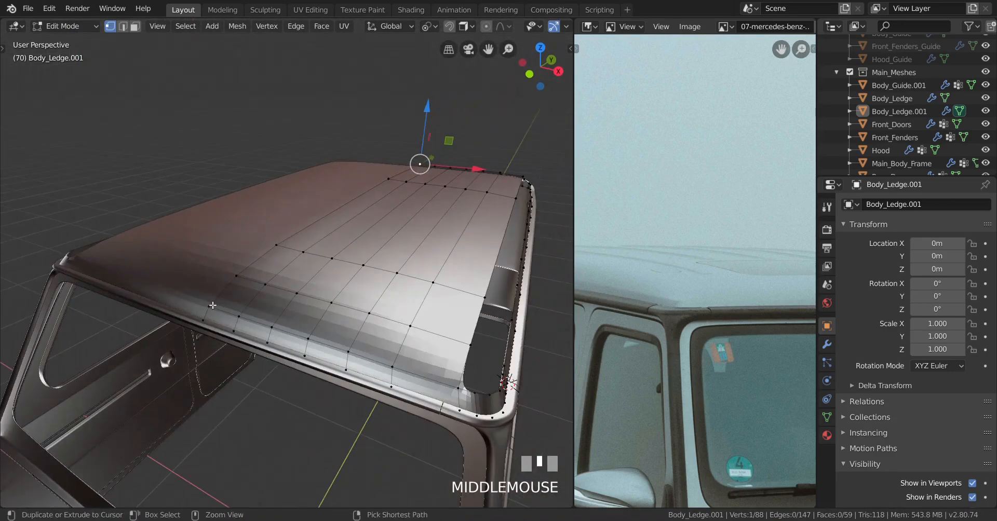
key("KP_1")
scroll(212, 305, "up", 3)
middle_click_drag(455, 244, 466, 296, "shift")
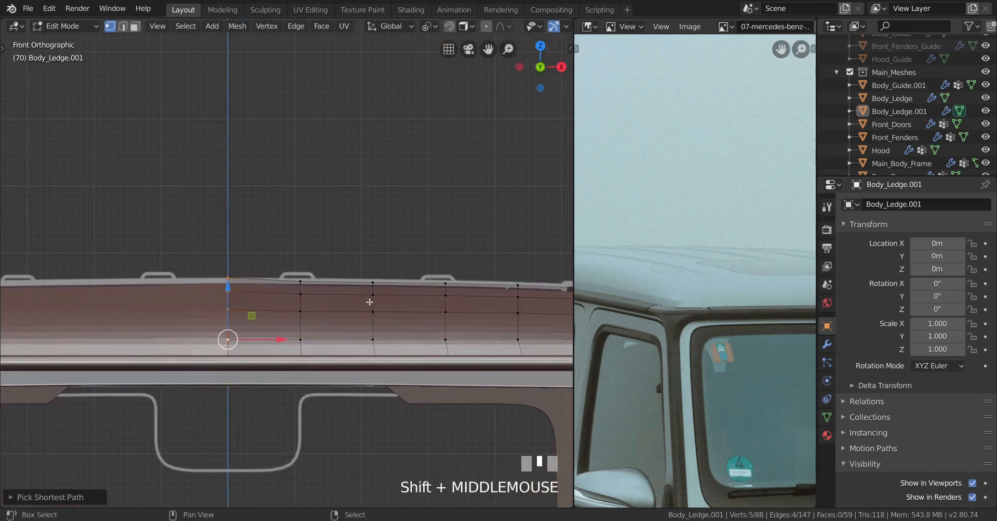
key("s")
key("z")
left_click(331, 321, "shift")
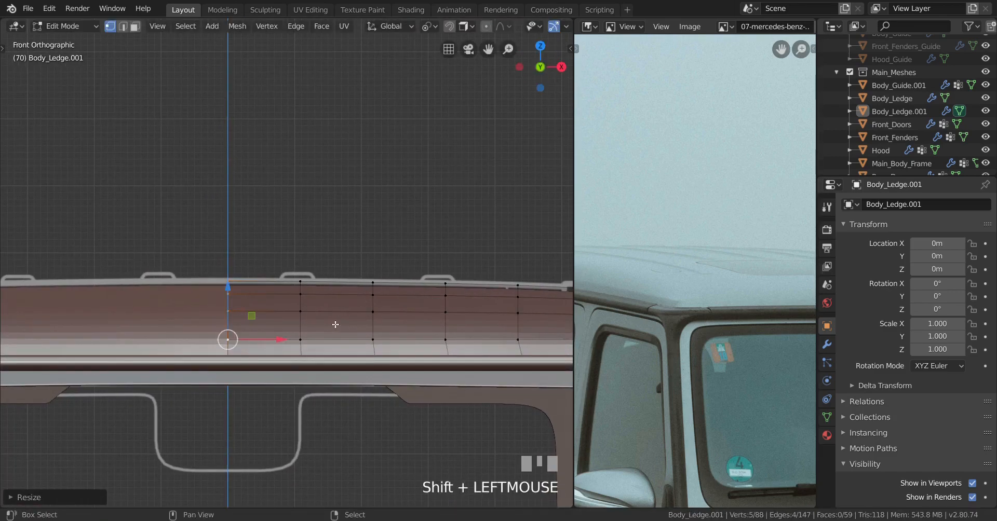
Examine the roof's shading and its open gap to the ledge at the rear corner in Object Mode, and return to mesh editing.
key("Tab")
middle_click_drag(331, 321, 284, 345)
scroll(264, 378, "up", 2)
middle_click_drag(291, 317, 347, 339)
scroll(234, 302, "up", 3)
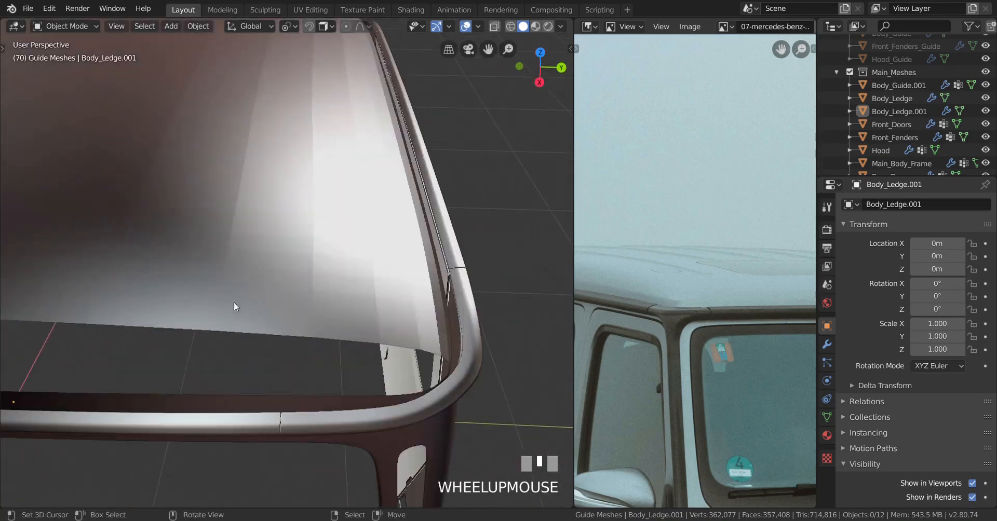
middle_click_drag(234, 302, 208, 294)
scroll(205, 293, "up", 3)
key("Tab")
middle_click_drag(259, 313, 271, 307)
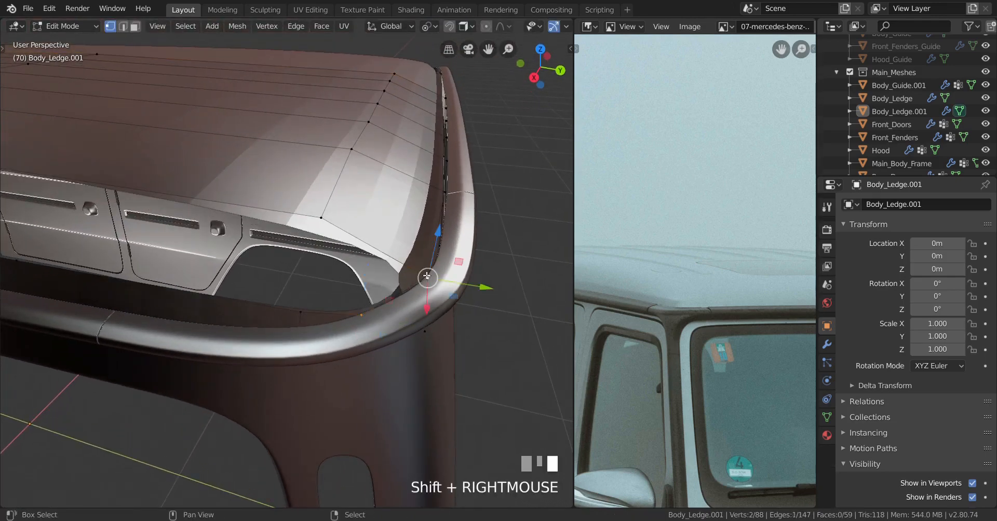
Fill a face in the rear corner gap between the roof's side edge and the ledge.
key("f")
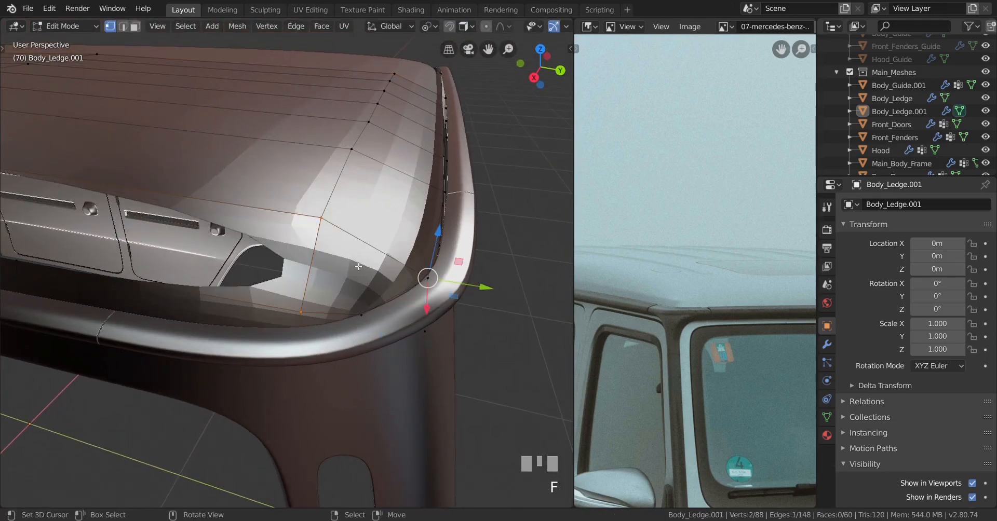
scroll(358, 266, "down", 3)
middle_click_drag(358, 267, 364, 296, "shift")
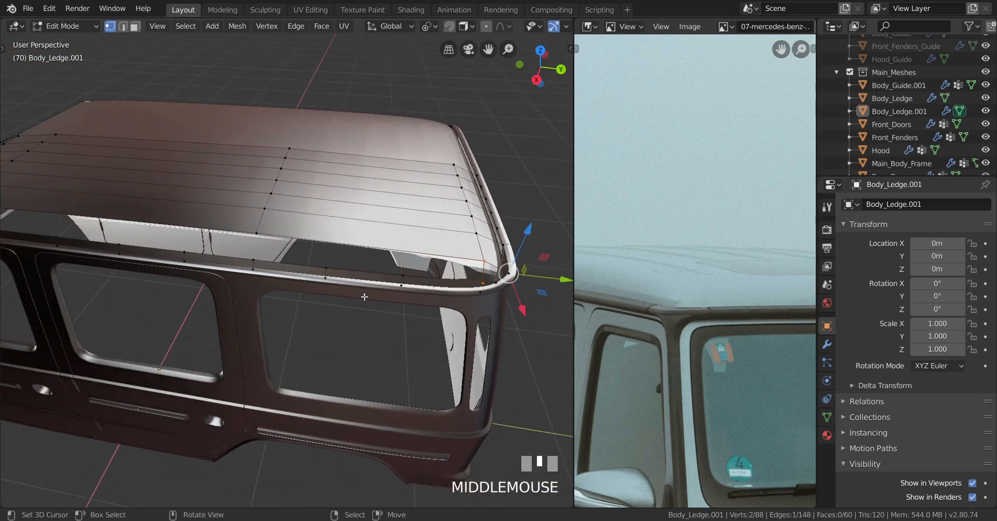
Add two centred loop cuts across the rear section of the roof.
key("KP_3")
scroll(374, 304, "up", 6)
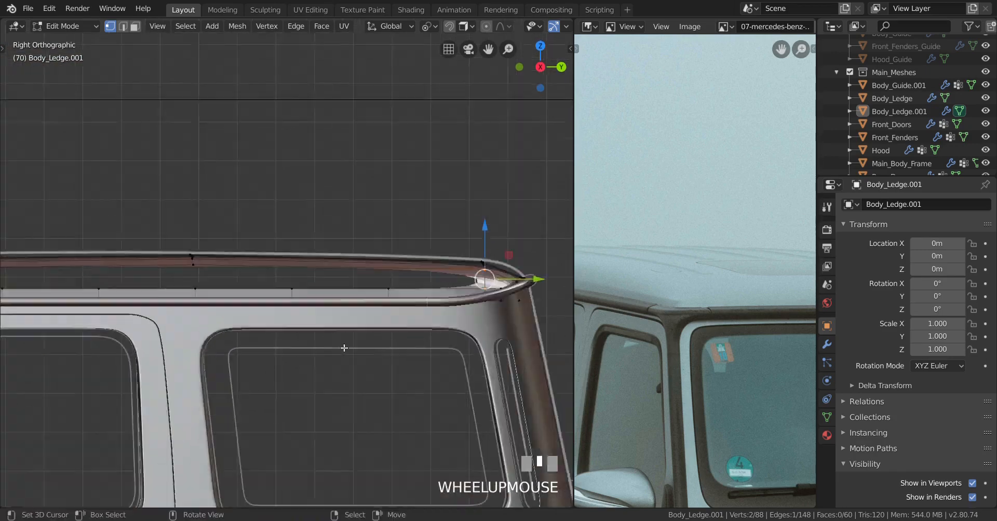
key("ctrl+r")
left_click(345, 264)
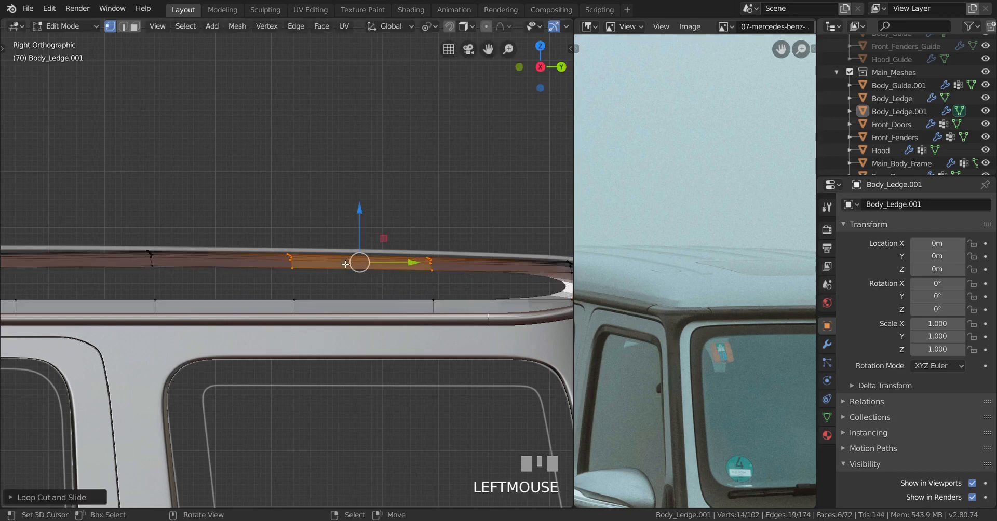
middle_click_drag(346, 263, 305, 322)
key("ctrl+KP_1")
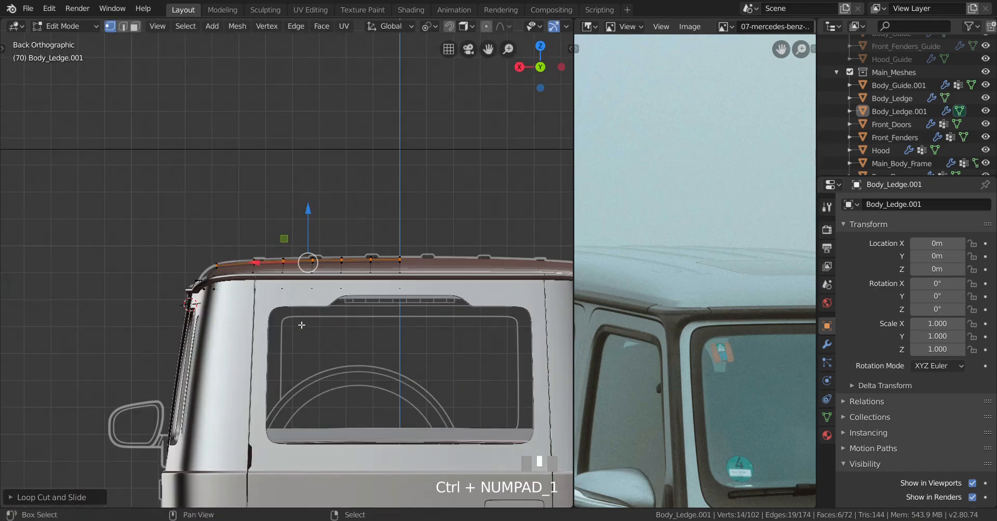
scroll(301, 325, "up", 6)
key("KP_3")
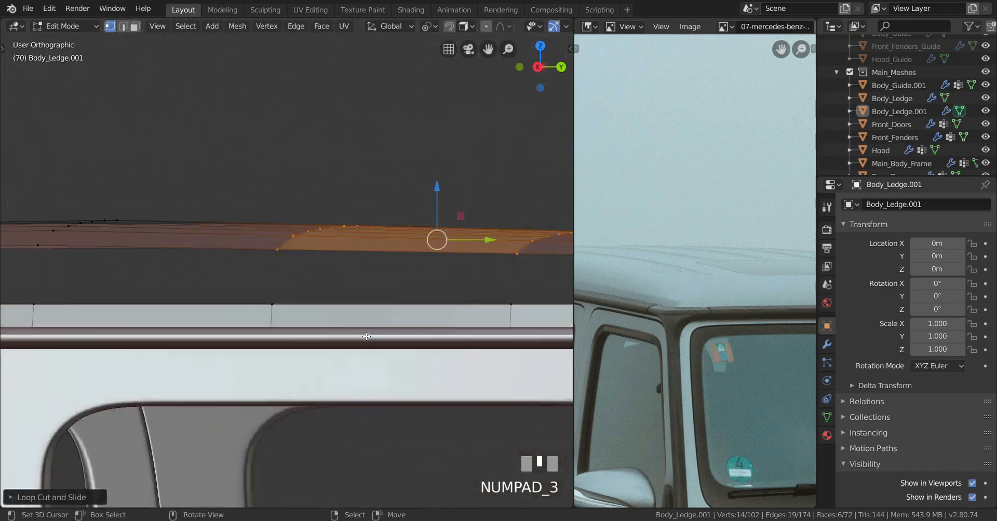
Fill the gap between the rear roof section's side edge and the ledge with three faces.
middle_click_drag(367, 336, 441, 317)
right_click(490, 294)
right_click(492, 338, "shift")
middle_click_drag(316, 363, 397, 353, "shift")
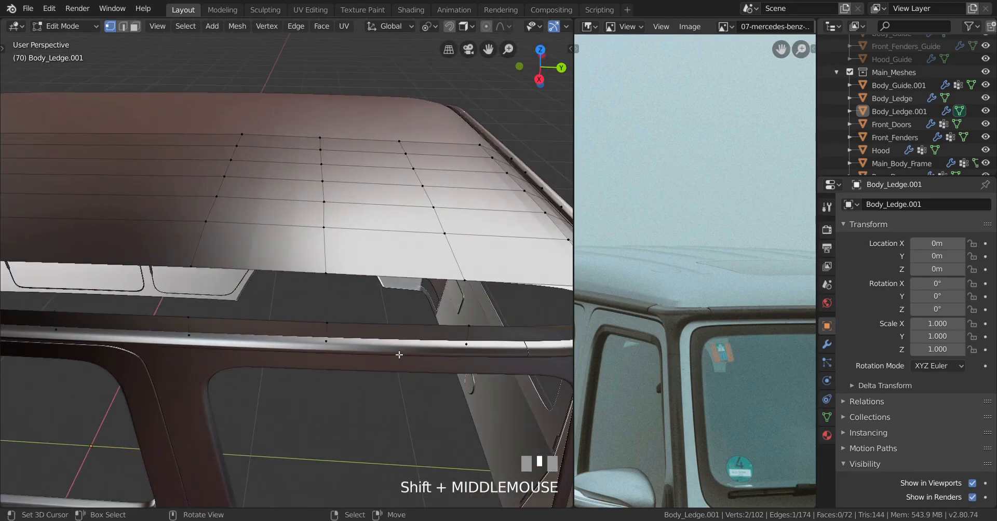
key("f")
key("f")
key("f")
middle_click_drag(120, 346, 372, 357, "shift")
middle_click_drag(320, 279, 371, 266, "shift")
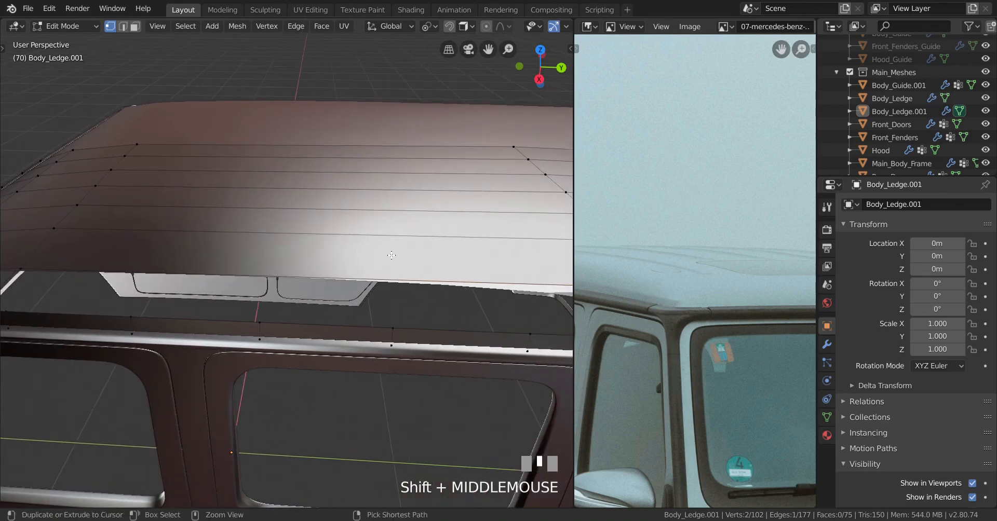
Add four evenly spaced loop cuts across the long middle section of the roof.
key("ctrl+r")
left_click(392, 256)
right_click(392, 256)
middle_click_drag(491, 288, 400, 278, "shift")
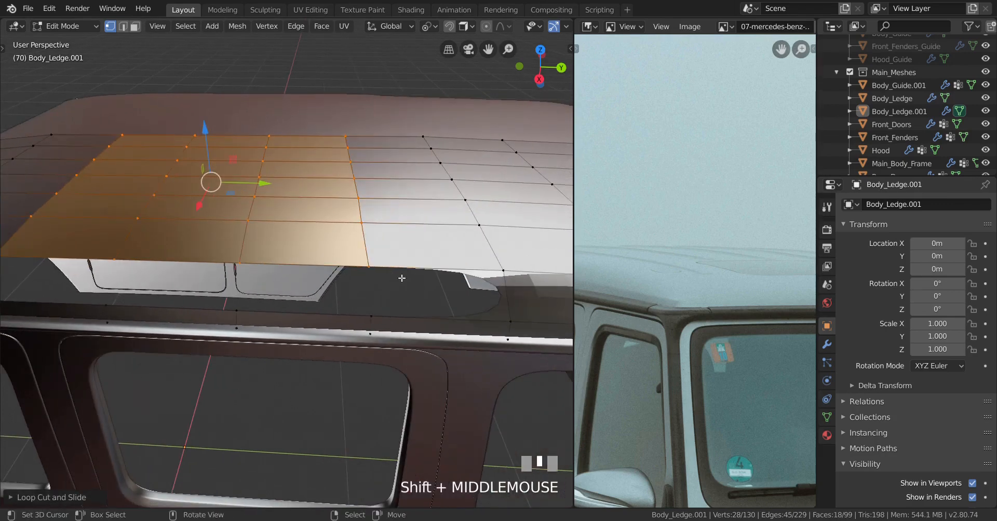
Continue filling faces between the roof's side edge and the ledge along the middle section, up to the front corner opening.
right_click(517, 285)
middle_click_drag(246, 296, 337, 336, "shift")
scroll(254, 330, "down", 3)
key("f")
key("f")
key("f")
scroll(337, 335, "up", 2)
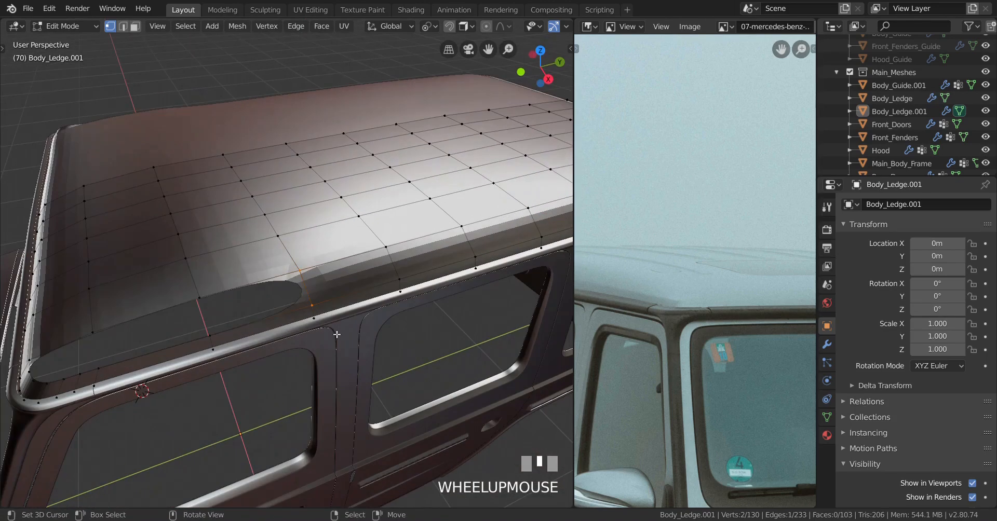
key("f")
key("f")
scroll(424, 285, "up", 3)
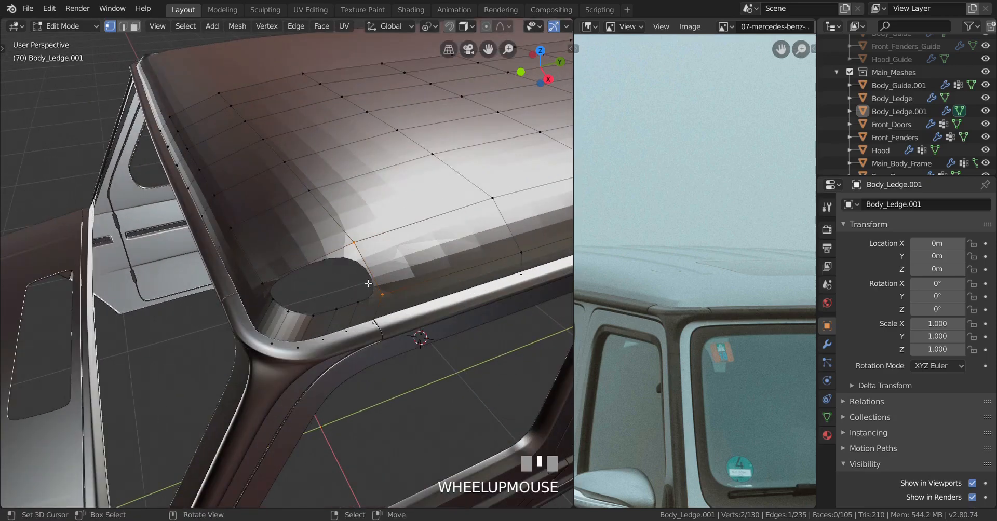
Add two centred loop cuts across the curved front section of the roof.
middle_click_drag(368, 283, 335, 310)
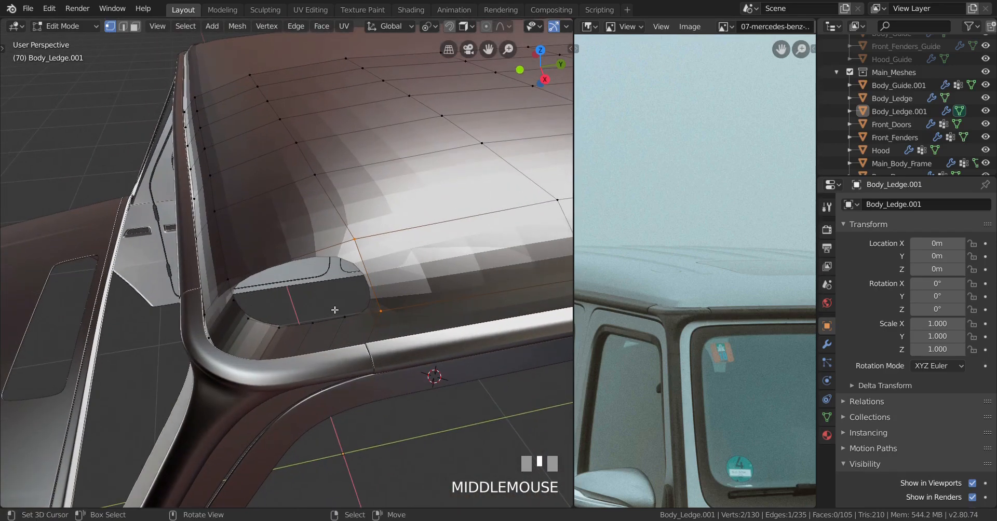
key("ctrl+r")
left_click(297, 267)
right_click(296, 267)
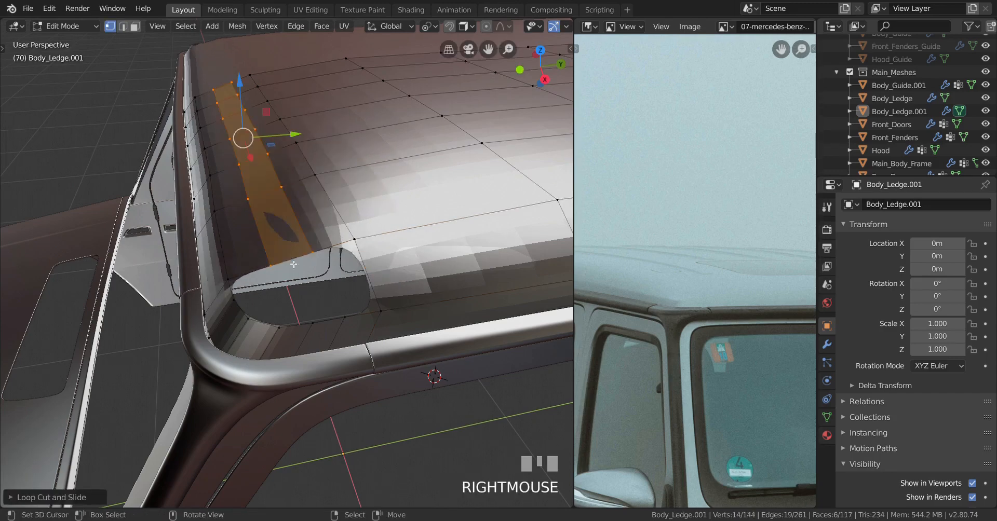
Try to push the two new front loops outward with Shrink/Fatten by about 0.0068, and undo it.
key("KP_3")
middle_click_drag(357, 252, 359, 285, "shift")
key("alt+s")
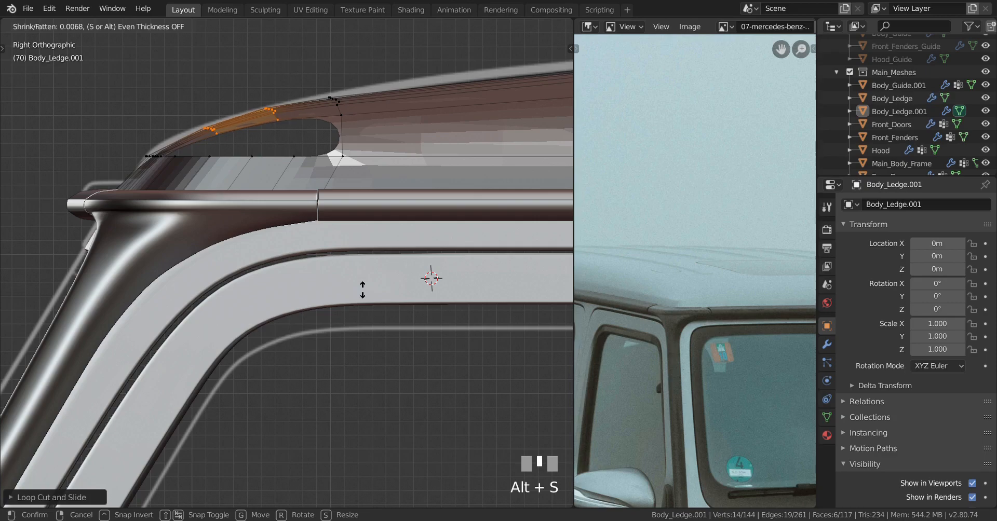
left_click(362, 289, "shift")
middle_click_drag(363, 290, 385, 329)
key("KP_3")
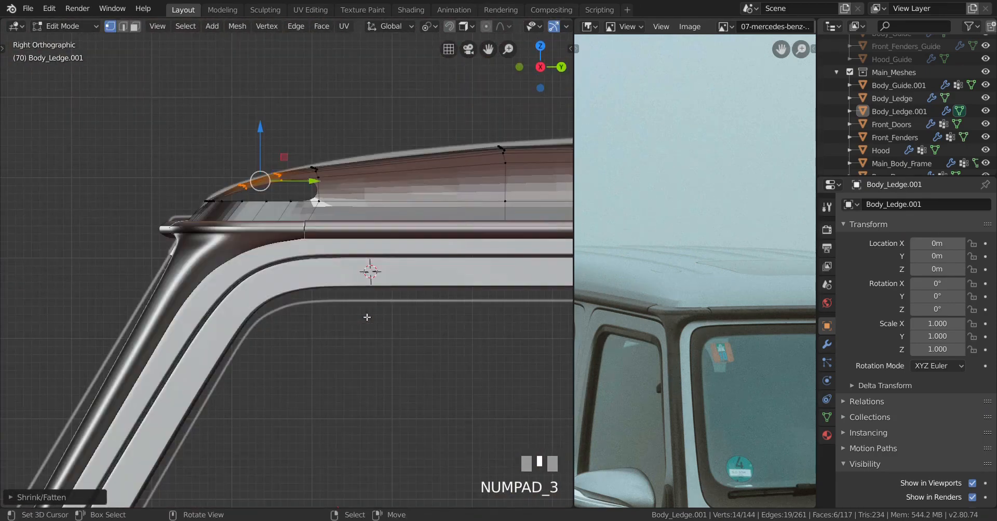
scroll(367, 317, "up", 5)
middle_click_drag(322, 204, 314, 237, "shift")
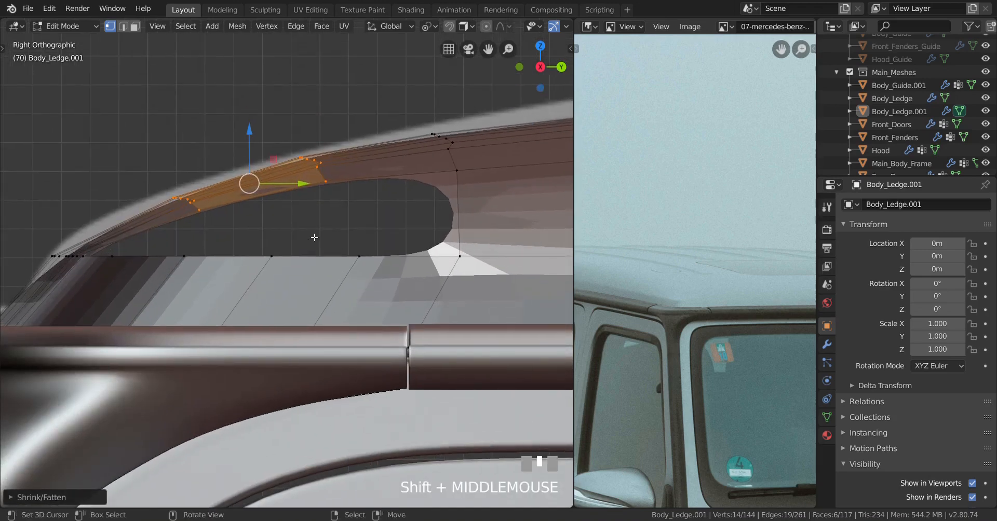
key("ctrl+z")
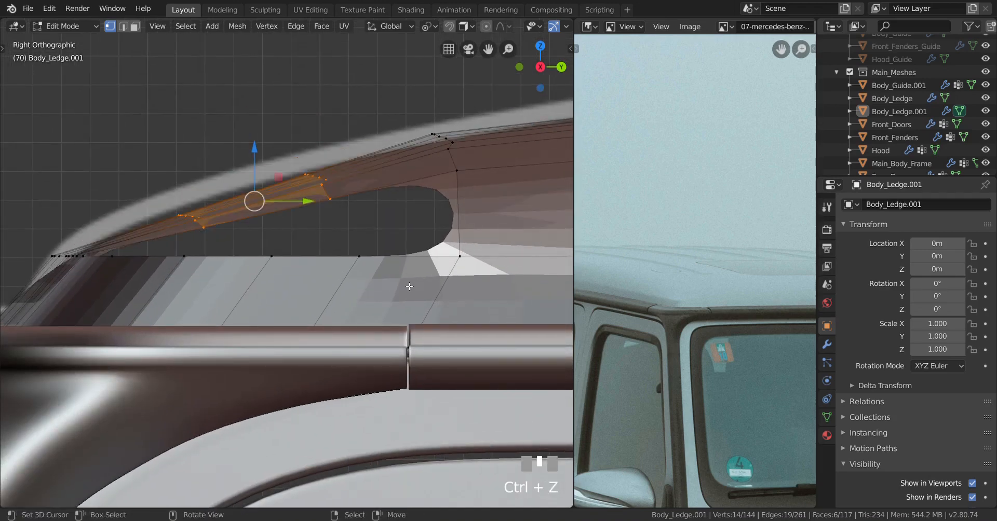
Push the two front loops outward with Shrink/Fatten by about 0.0069 to follow the roof guide's curve.
key("alt+s")
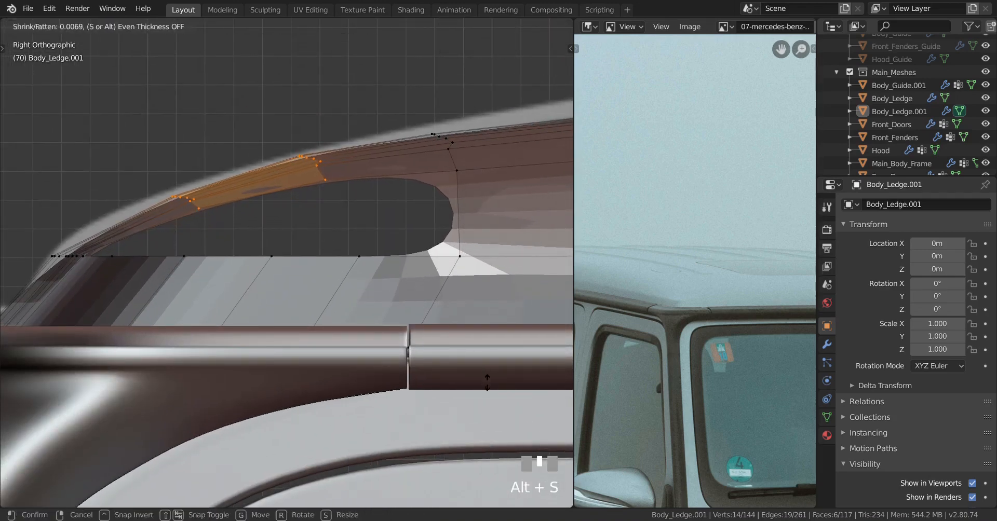
left_click(486, 381, "shift")
scroll(430, 422, "down", 3)
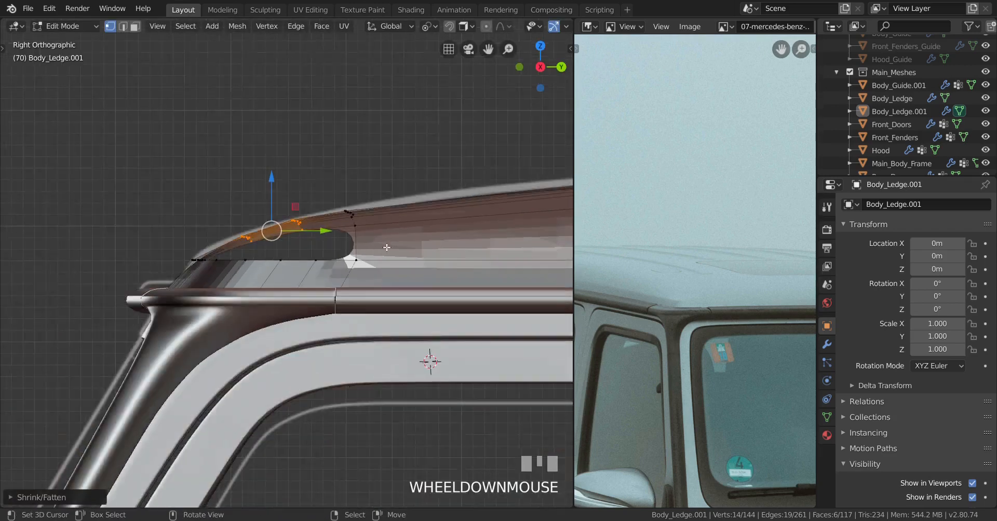
Add two centred lengthwise loop cuts to the side strip between the roof's edge and the ledge.
middle_click_drag(430, 421, 395, 254)
key("ctrl+r")
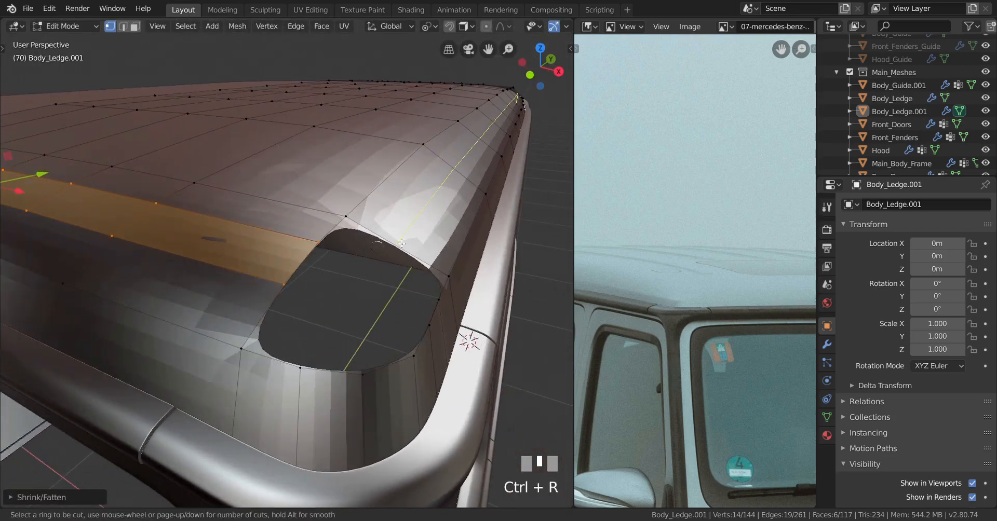
left_click(404, 253)
right_click(404, 253)
Push the two lengthwise side loops outward with Shrink/Fatten by about 0.0082 to round the roof's side profile.
key("KP_1")
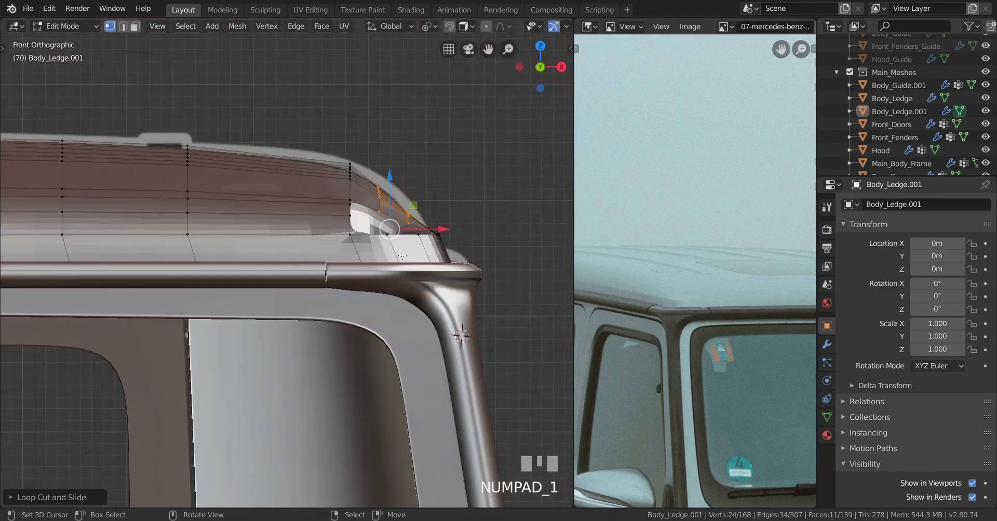
middle_click_drag(402, 256, 425, 248, "shift")
key("alt+s")
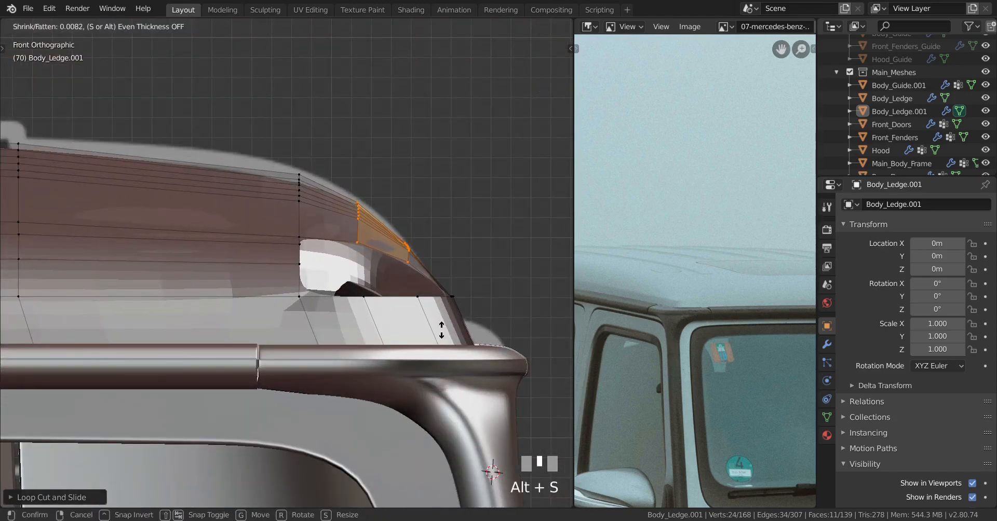
left_click(441, 330)
middle_click_drag(441, 329, 338, 244)
scroll(334, 356, "down", 4)
scroll(238, 271, "up", 4)
scroll(245, 268, "down", 5)
middle_click_drag(338, 244, 375, 291, "shift")
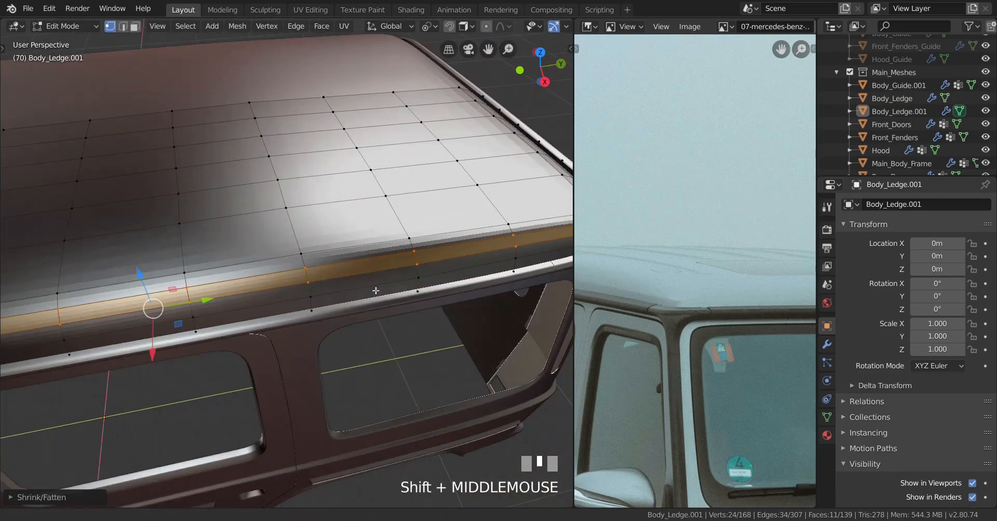
Select the four side-strip vertices at the rear roof corner and shift them along the Y axis to fit the ledge.
scroll(240, 278, "up", 3)
scroll(269, 319, "up", 3)
scroll(278, 318, "down", 2)
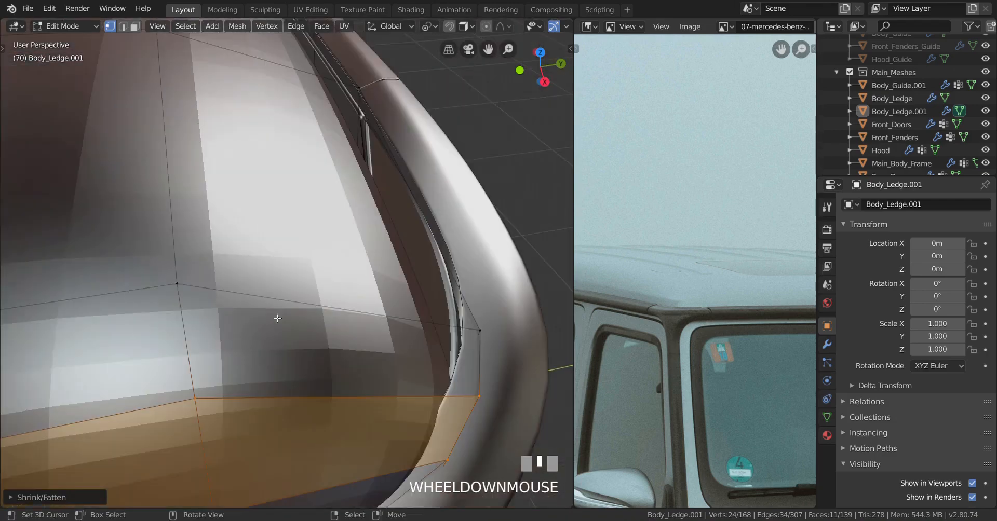
right_click(480, 394)
key("KP_Decimal")
scroll(283, 347, "down", 3)
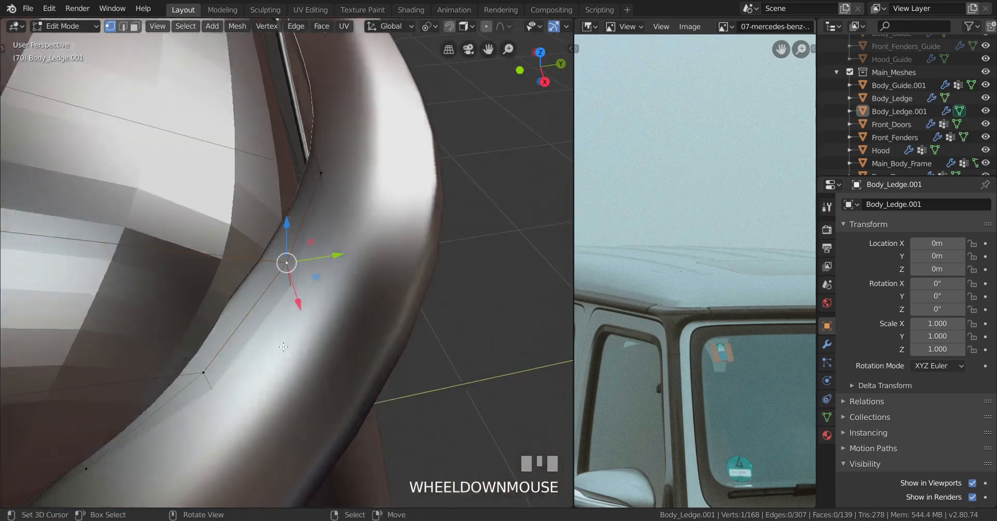
scroll(283, 347, "down", 4)
middle_click_drag(284, 347, 306, 326, "shift")
right_click(306, 332)
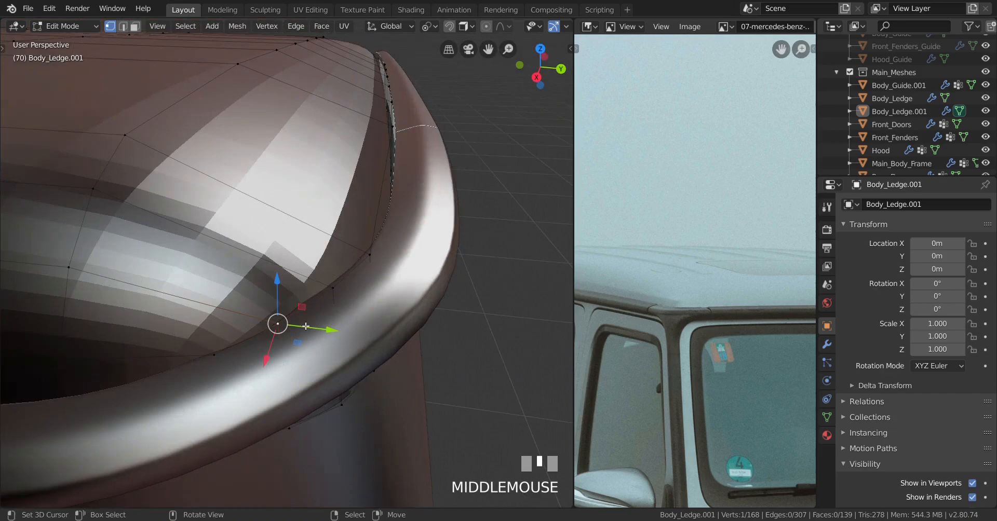
right_click(363, 409, "ctrl+shift")
middle_click_drag(362, 409, 375, 426)
left_click_drag(389, 341, 374, 476)
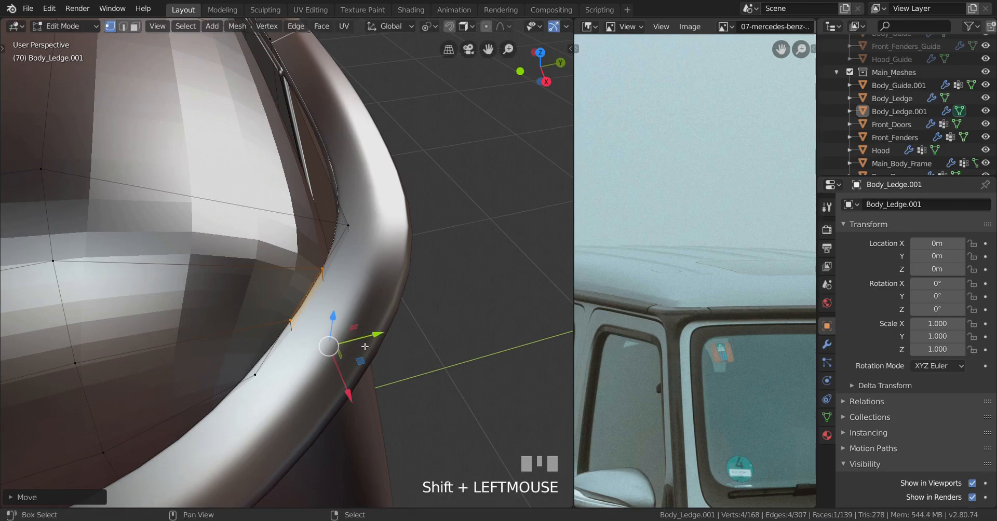
left_click_drag(375, 335, 358, 340)
Inspect the reshaped roof surface and front corner outside Edit Mode, and return to editing its mesh.
middle_click_drag(342, 353, 366, 329)
key("Tab")
scroll(278, 381, "down", 3)
scroll(283, 363, "down", 5)
scroll(316, 358, "up", 4)
key("Tab")
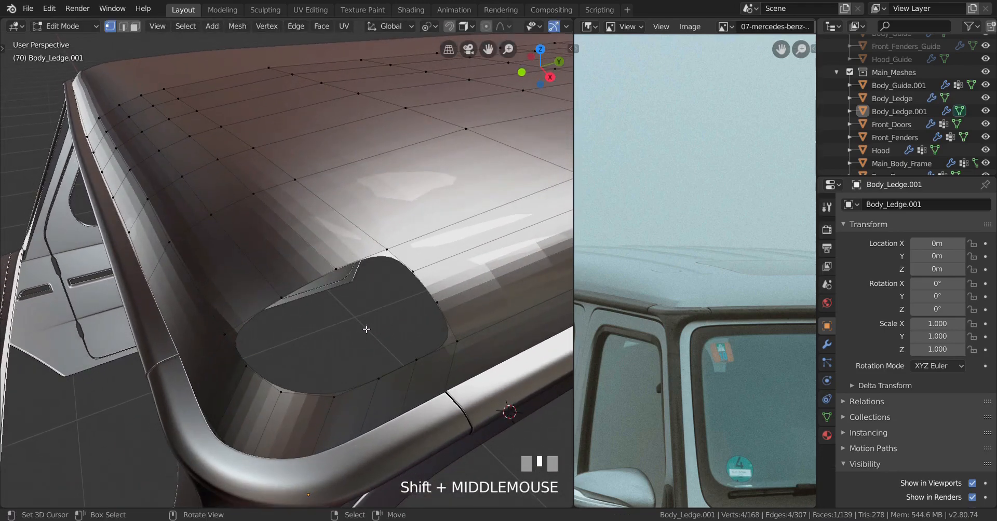
Bridge the front corner opening with a face between its opposite edges and divide it with two centred loop cuts.
right_click(413, 271)
right_click(439, 307, "shift")
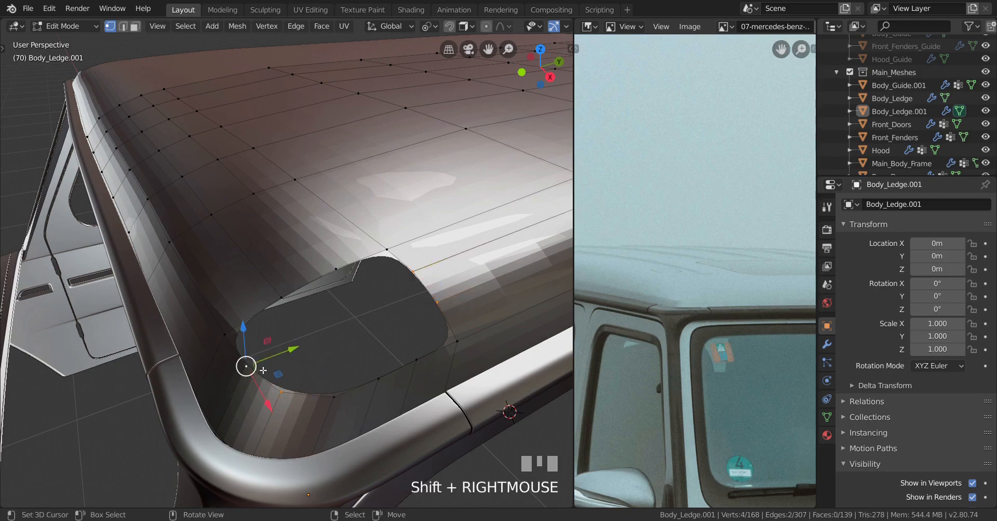
key("f")
middle_click_drag(306, 359, 293, 357)
key("ctrl+r")
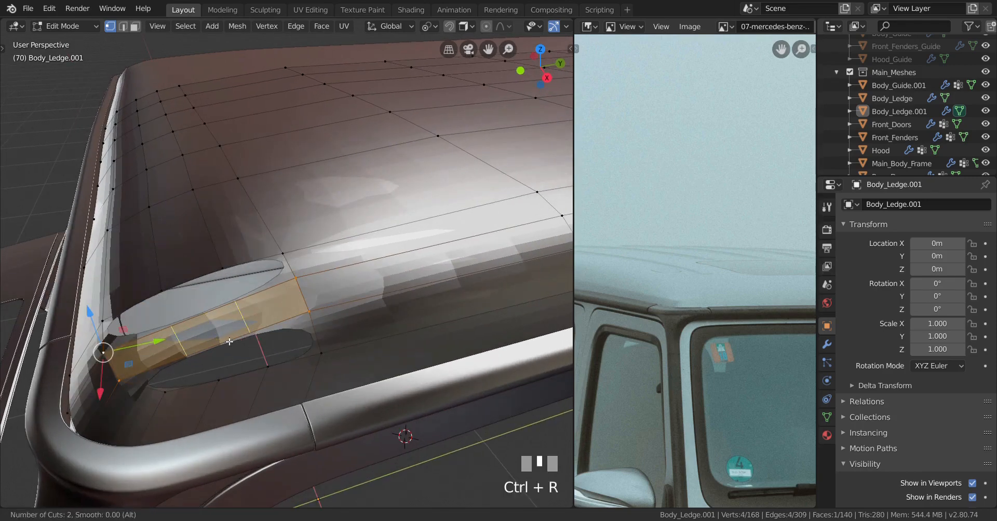
left_click(230, 341)
right_click(230, 341)
Push the bridge's two new loops outward with Shrink/Fatten by about 0.0030 to match the corner's curvature.
key("KP_3")
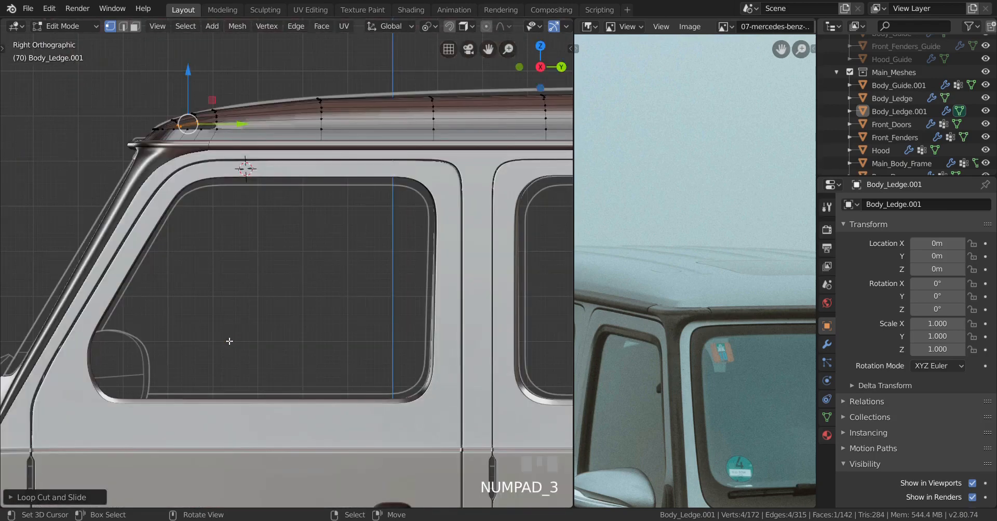
middle_click_drag(230, 341, 274, 406, "shift")
scroll(273, 406, "up", 2)
middle_click_drag(336, 301, 369, 345, "shift")
scroll(370, 346, "up", 2)
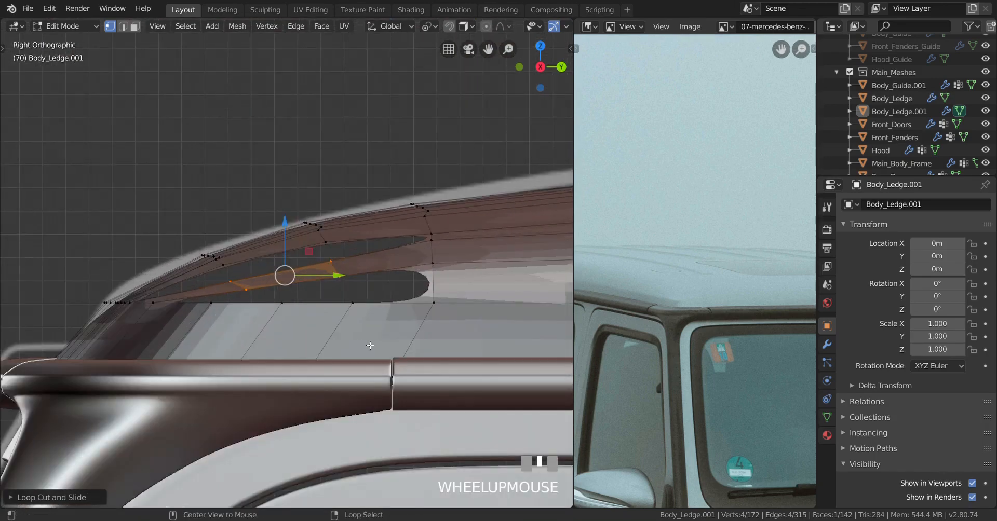
key("alt+s")
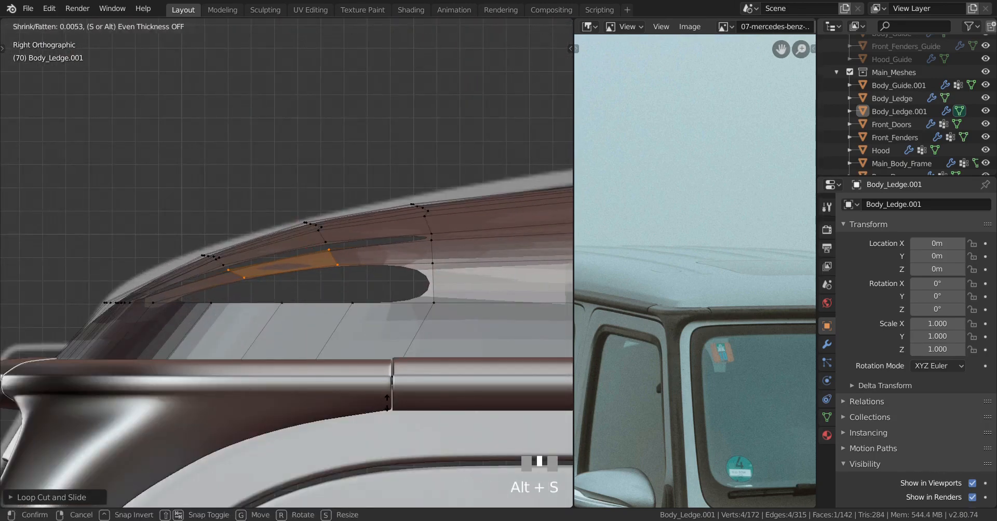
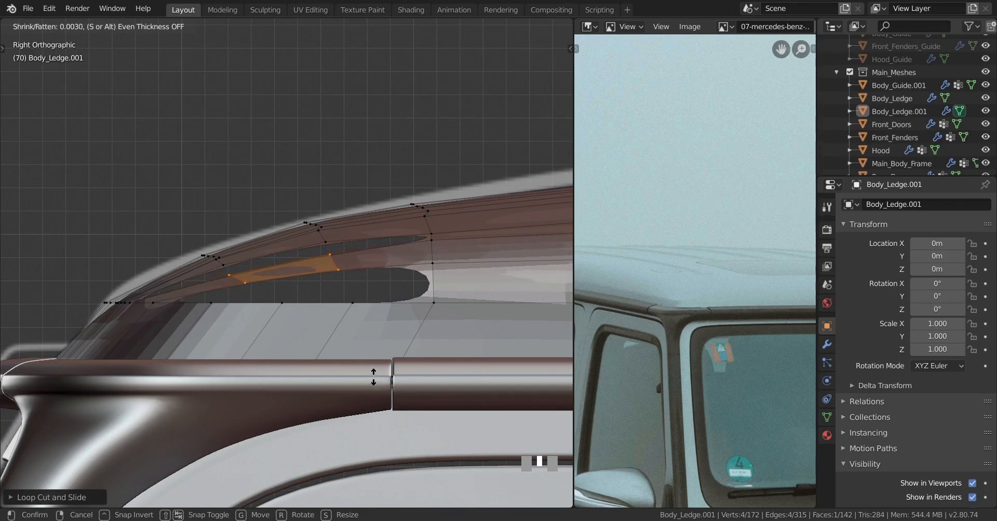
left_click(374, 377, "shift")
Fill the upper front-corner opening between the roof surface and the bridge with three faces.
middle_click_drag(373, 377, 306, 293)
scroll(306, 293, "up", 3)
middle_click_drag(403, 308, 393, 296)
right_click(400, 278)
right_click(442, 340, "shift")
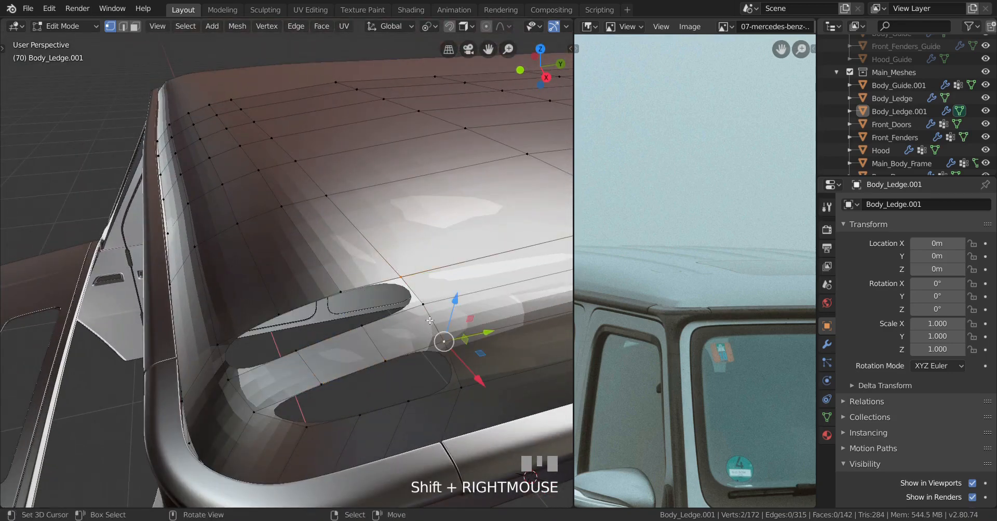
right_click(428, 306, "shift")
key("f")
key("f")
key("f")
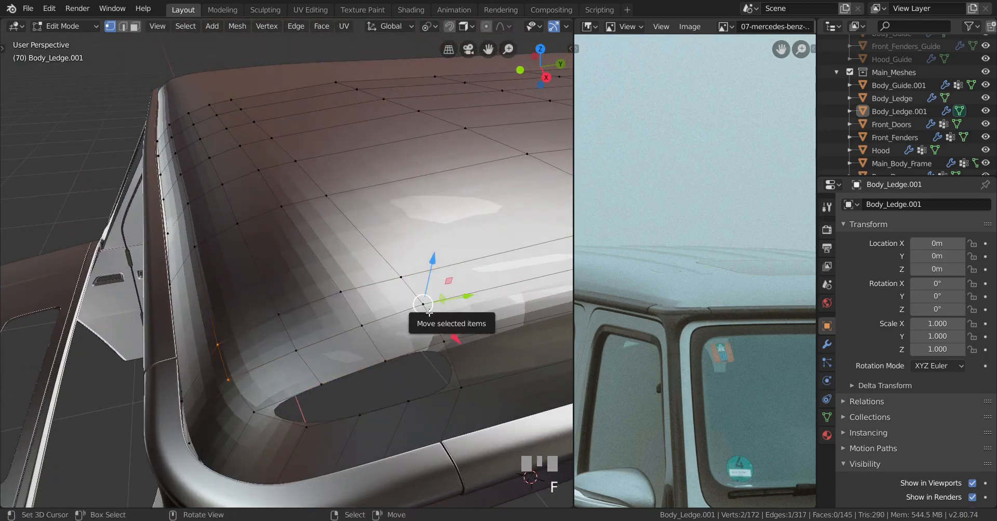
Fill the remaining lower opening between the corner bridge and the side strip with three faces.
right_click(443, 349)
right_click(458, 388, "shift")
key("f")
key("f")
key("f")
Leave Edit Mode and apply smooth shading to the roof object.
key("Tab")
scroll(390, 376, "down", 3)
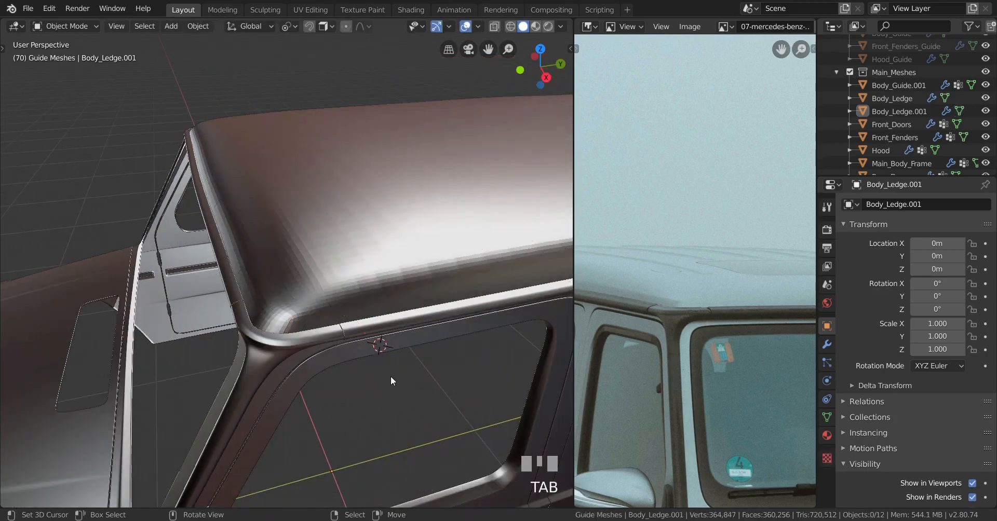
mouse_move(391, 376)
middle_mouse_down()
mouse_move(423, 393)
mouse_move(439, 420)
mouse_move(394, 376)
middle_mouse_up()
right_click(351, 270)
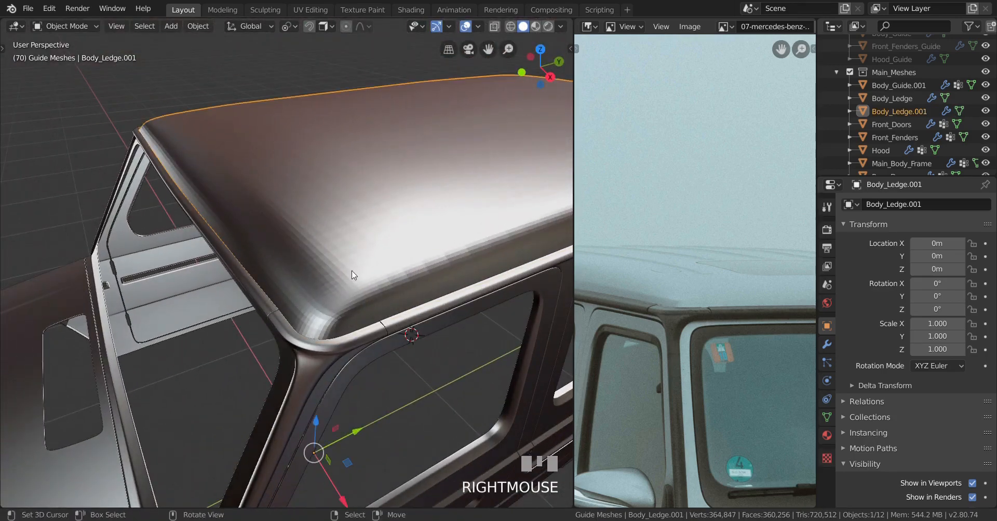
key("t")
key("t")
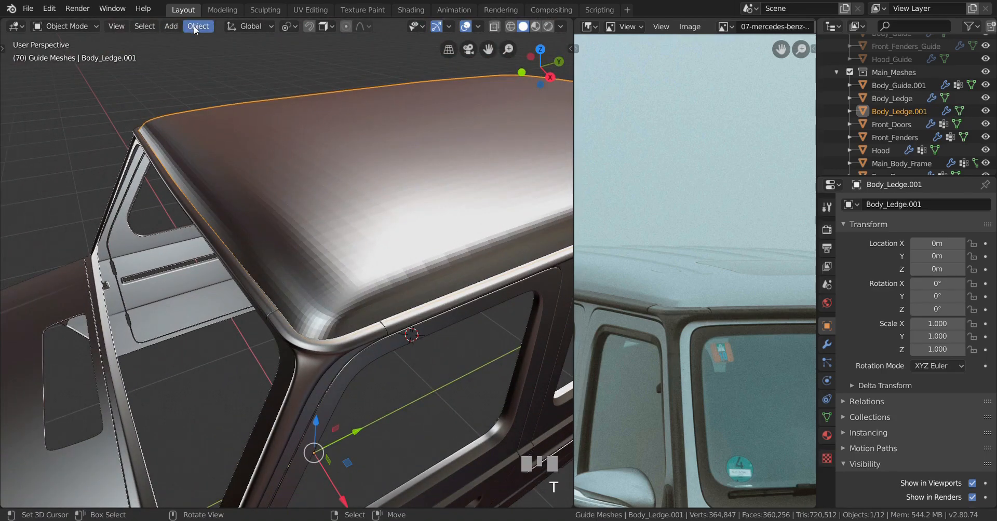
left_click(194, 26)
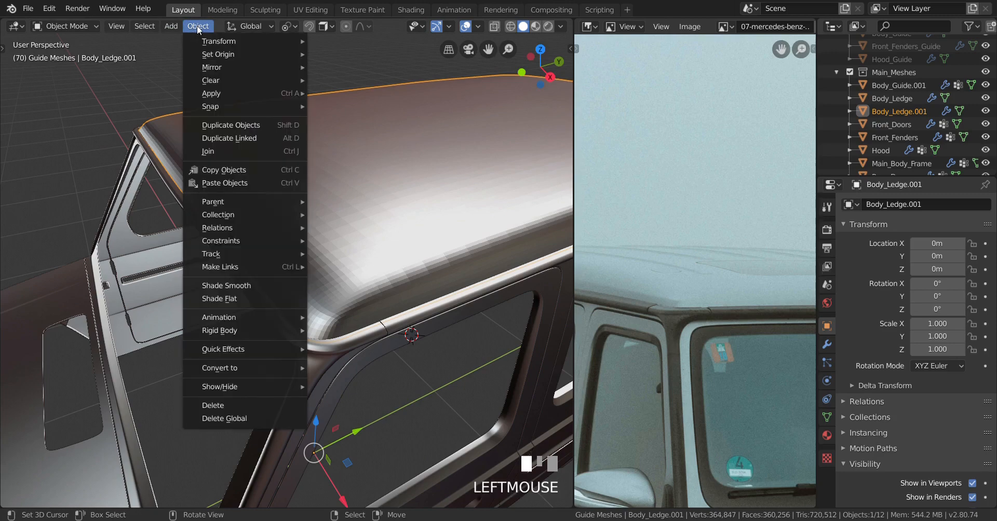
left_click(229, 285)
middle_click_drag(230, 286, 250, 269)
Add one centred loop cut around the roof's lowest face strip, just above the ledge.
key("Tab")
scroll(291, 299, "up", 4)
scroll(281, 291, "up", 3)
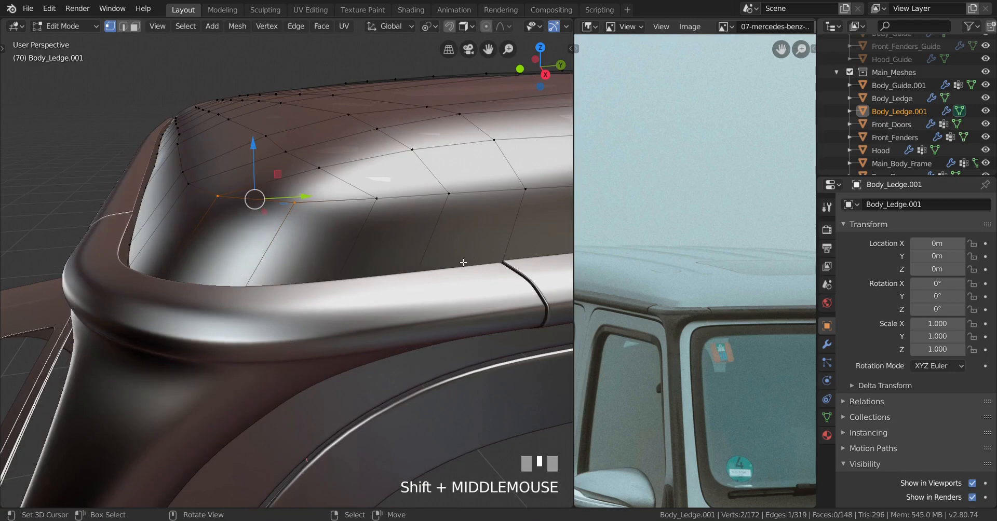
scroll(448, 263, "down", 2)
middle_click_drag(448, 264, 290, 292)
scroll(394, 276, "up", 2)
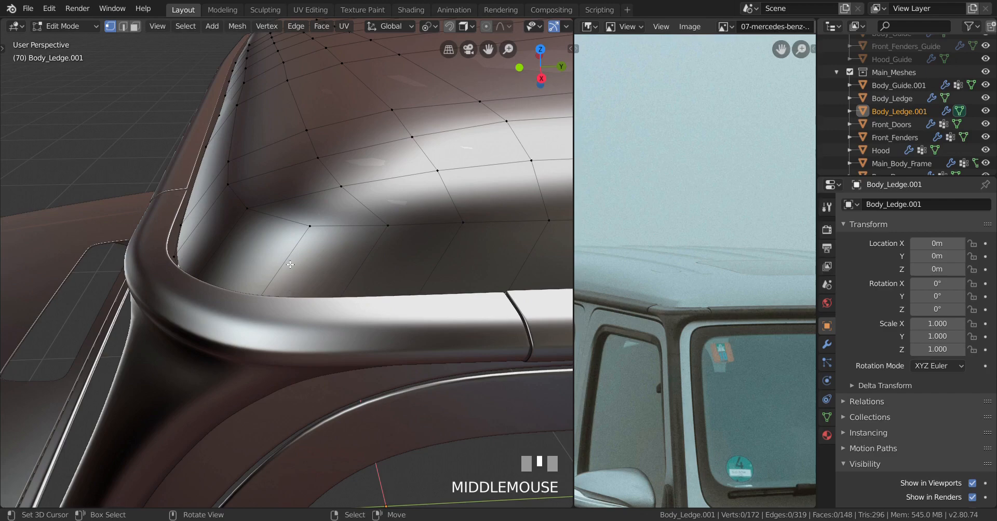
key("ctrl+r")
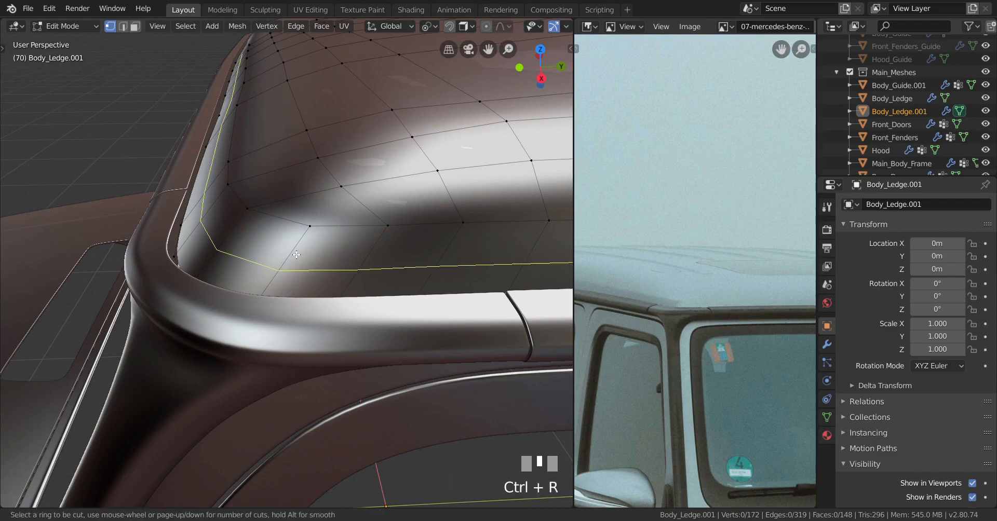
left_click(297, 254)
right_click(297, 255)
scroll(300, 291, "down", 2)
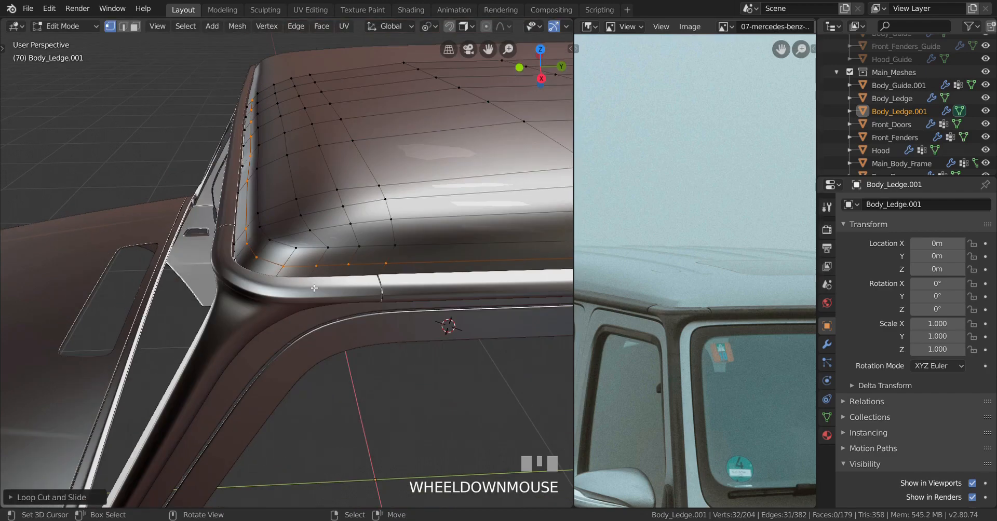
Hide all roof geometry except the new edge loop and select that loop.
key("ctrl+i")
key("h")
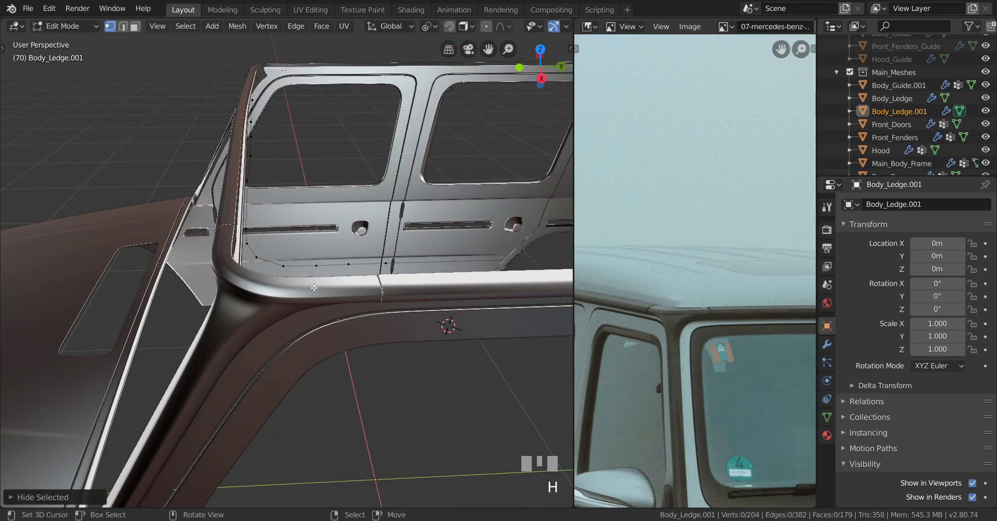
right_click(280, 261, "alt")
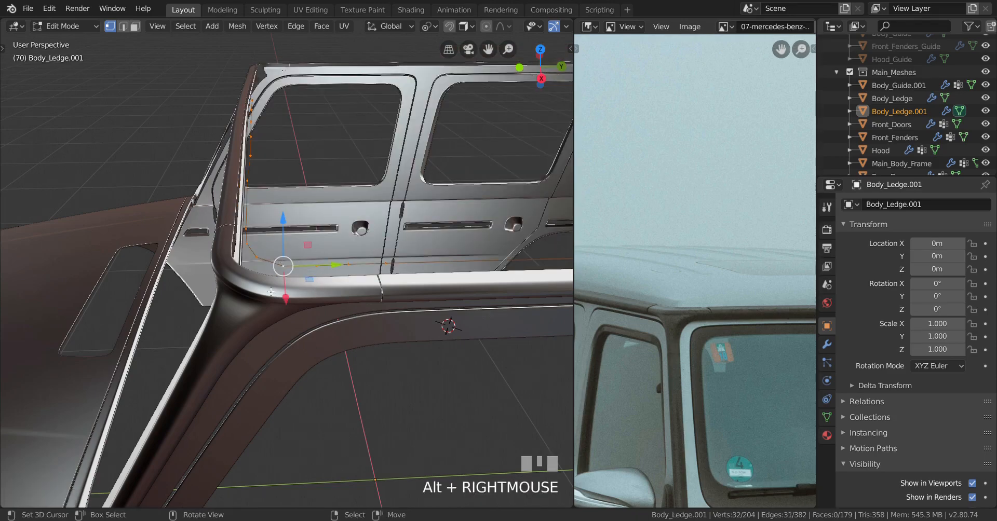
Isolate the roof and Body_Ledge together in local view and return to editing the roof's loop.
key("Tab")
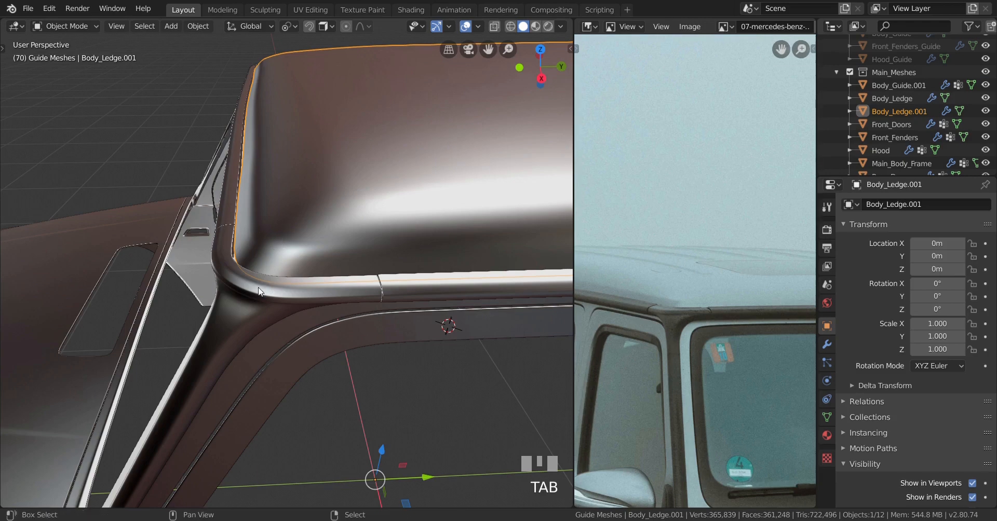
right_click(259, 291, "shift")
key("KP_Divide")
scroll(258, 287, "up", 2)
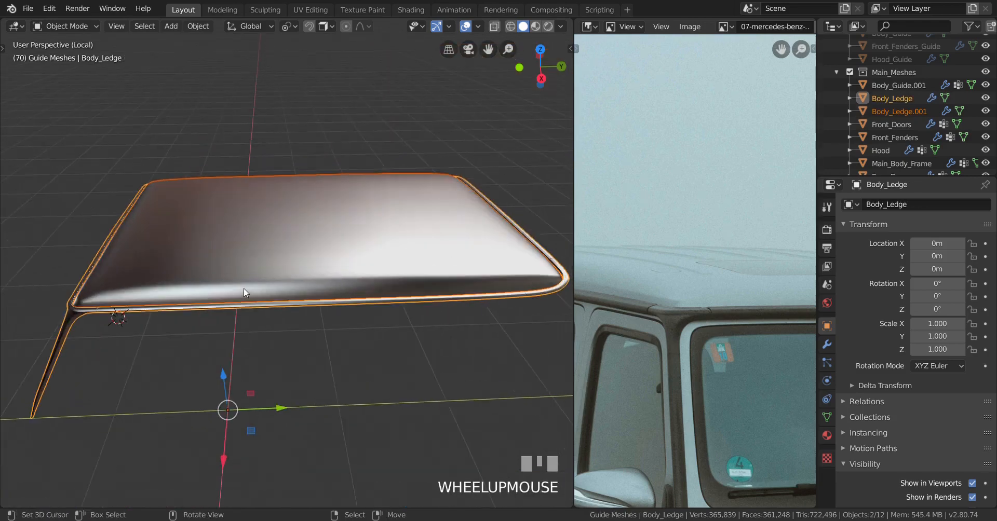
middle_click_drag(244, 288, 314, 280, "shift")
scroll(343, 292, "up", 2)
key("Tab")
key("KP_1")
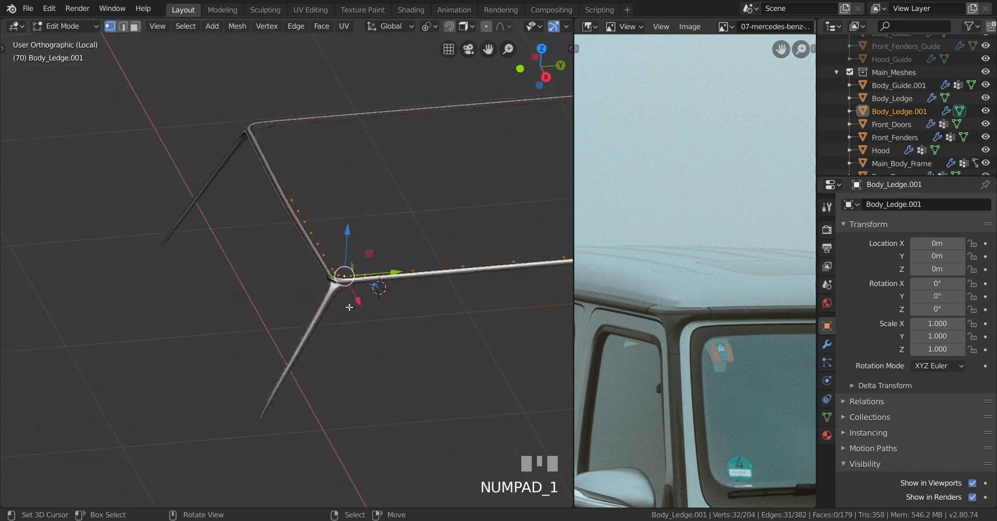
Hide the loop's side and rear vertices, keeping only its 14 front vertices selected.
middle_click_drag(348, 306, 257, 361)
key("z")
left_click(156, 316)
scroll(322, 283, "down", 4)
middle_click_drag(332, 279, 193, 315, "shift")
left_click_drag(101, 208, 243, 413, "ctrl")
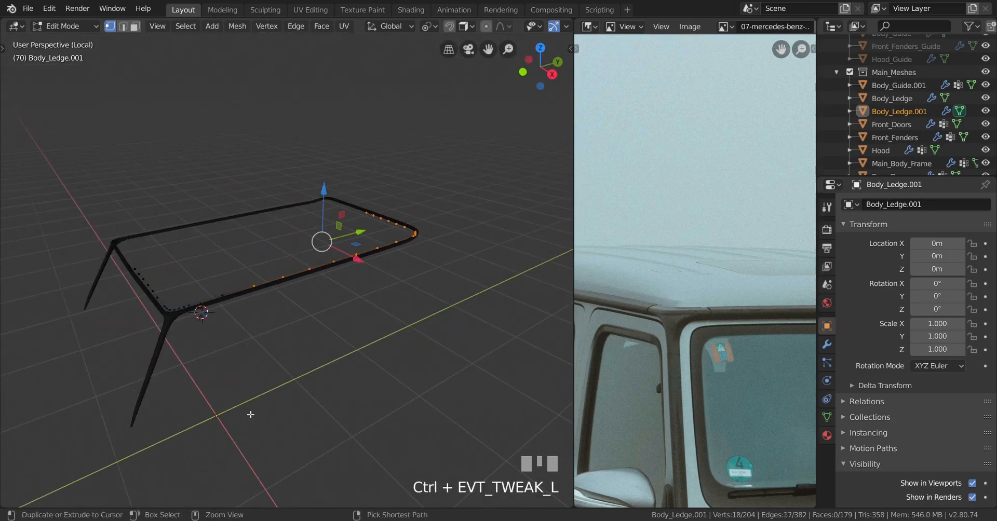
key("h")
key("alt+h")
Lower the loop's front vertices along the Z axis by about 0.0076 m onto the ledge, with a small follow-up adjustment.
key("KP_1")
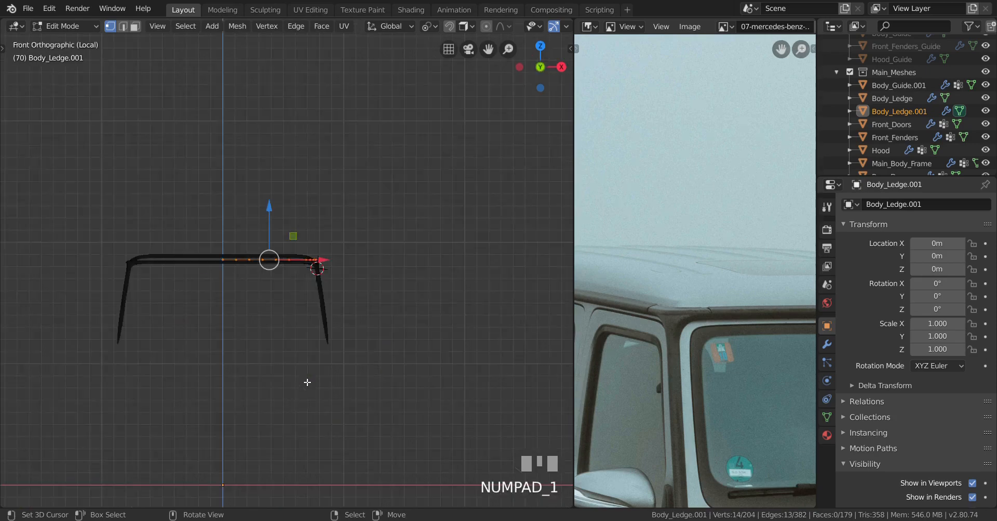
scroll(307, 382, "up", 6)
middle_click_drag(275, 303, 330, 334, "shift")
key("z")
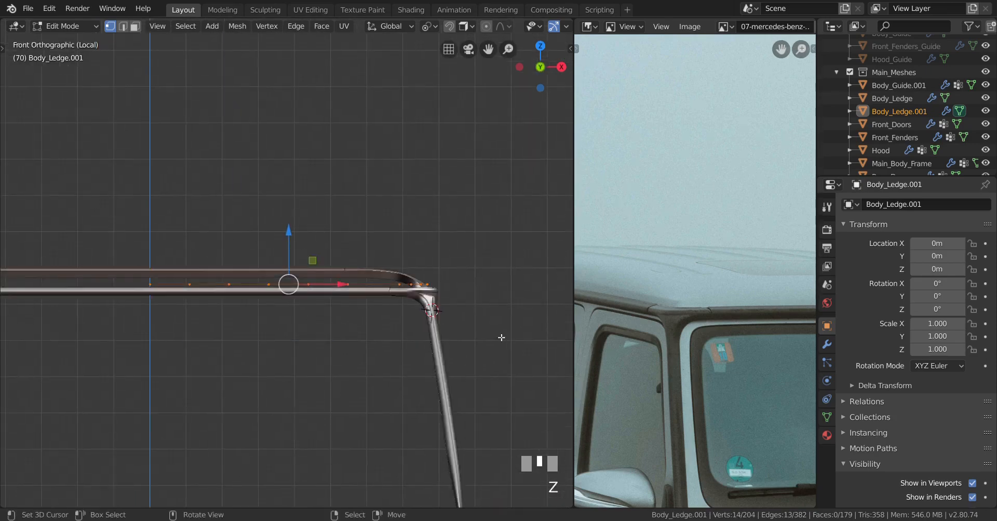
scroll(357, 294, "up", 5)
middle_click_drag(358, 293, 393, 291, "shift")
left_click_drag(326, 270, 327, 335)
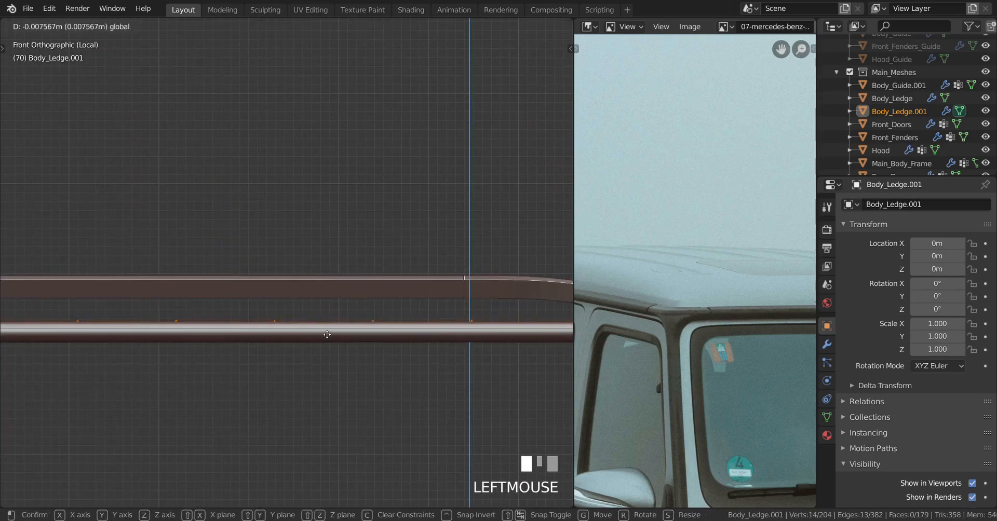
middle_click_drag(327, 335, 310, 307, "shift")
scroll(234, 345, "up", 3)
scroll(296, 329, "down", 3)
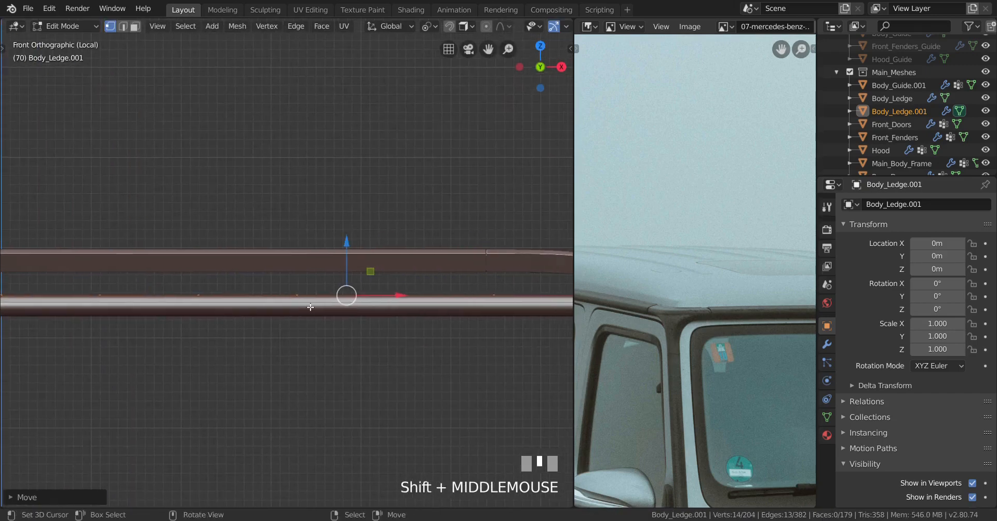
left_click_drag(352, 250, 351, 256)
middle_click_drag(352, 256, 265, 332, "shift")
scroll(274, 311, "up", 2)
scroll(167, 346, "up", 3)
scroll(338, 327, "down", 2)
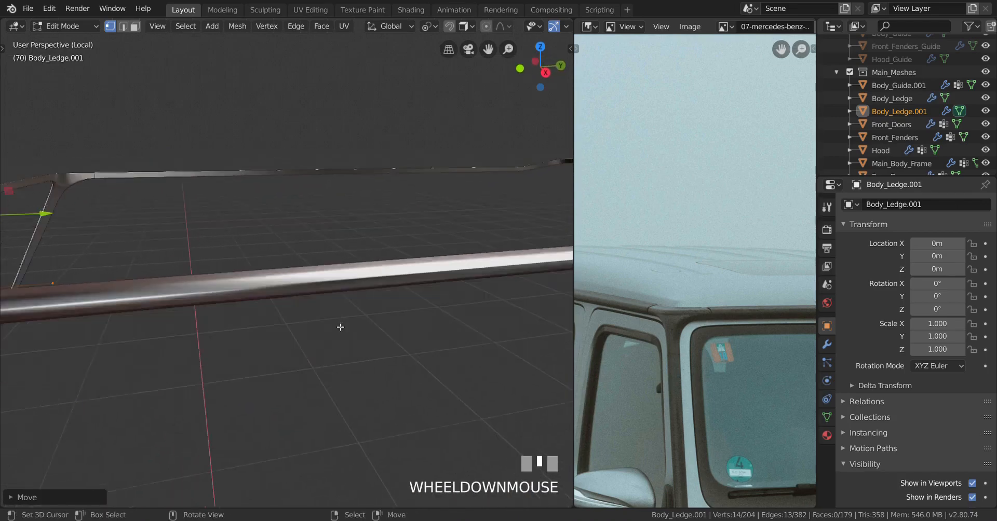
mouse_move(338, 328)
middle_mouse_down("shift")
mouse_move(267, 340)
mouse_move(356, 338)
mouse_move(344, 333)
middle_mouse_up("shift")
scroll(344, 333, "up", 4)
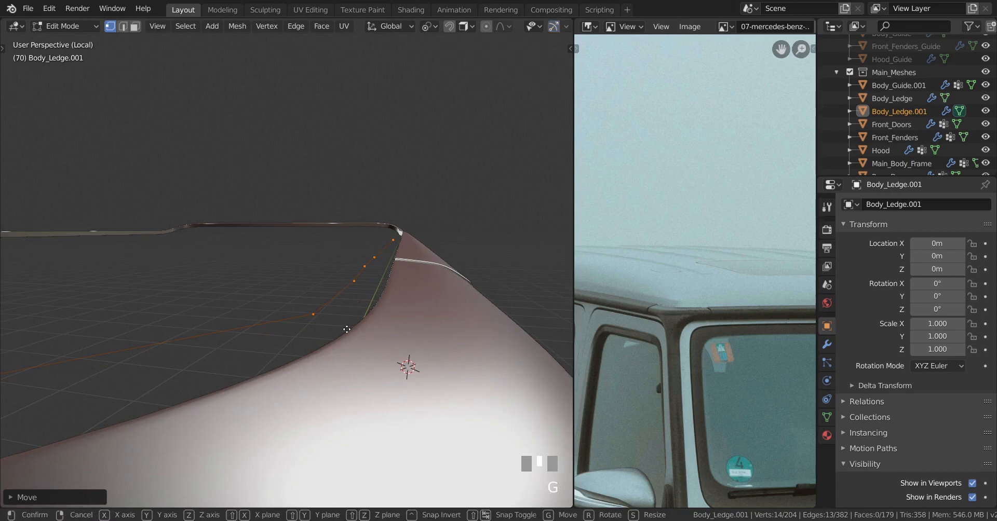
key("g")
key("x")
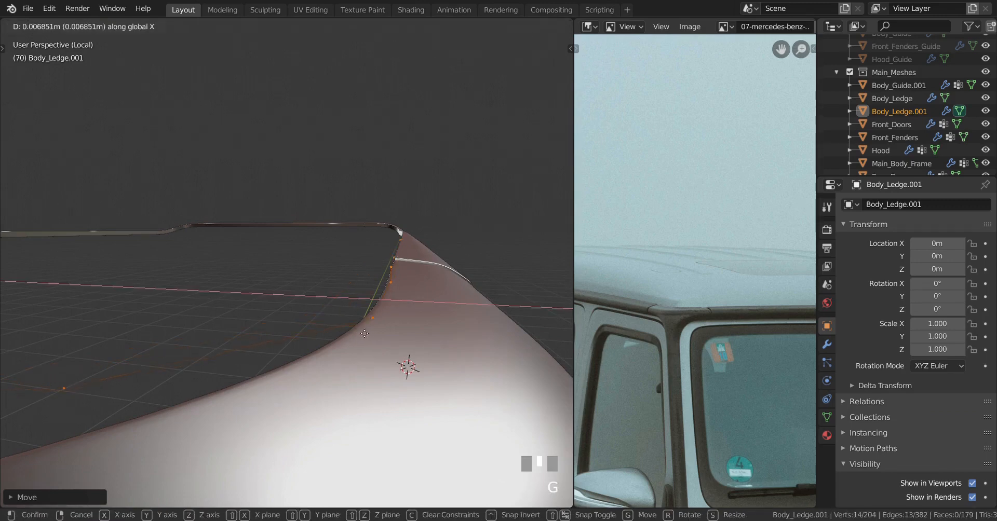
right_click(371, 339)
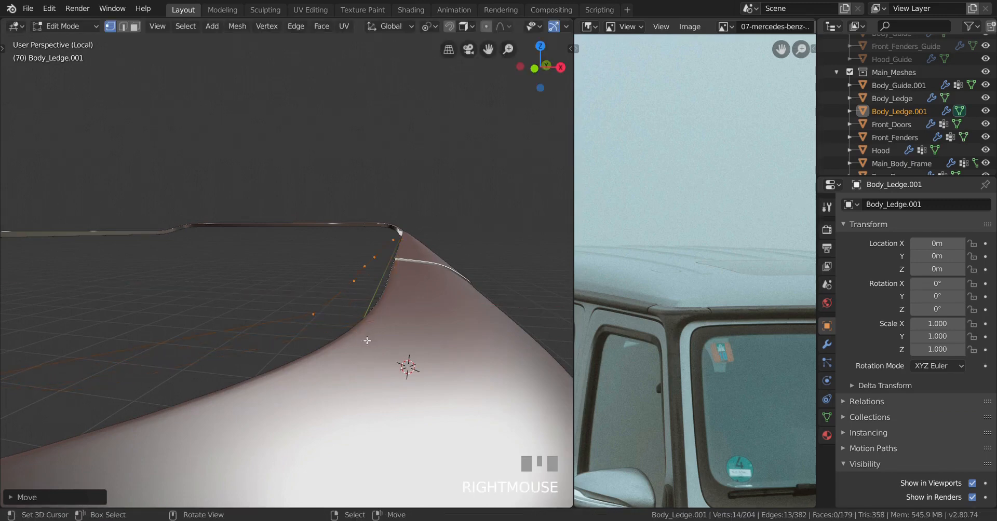
Reveal the whole roof mesh, hide everything except the added edge loop above the ledge, and select that loop.
middle_click_drag(368, 341, 296, 363)
scroll(318, 351, "down", 3)
key("alt+h")
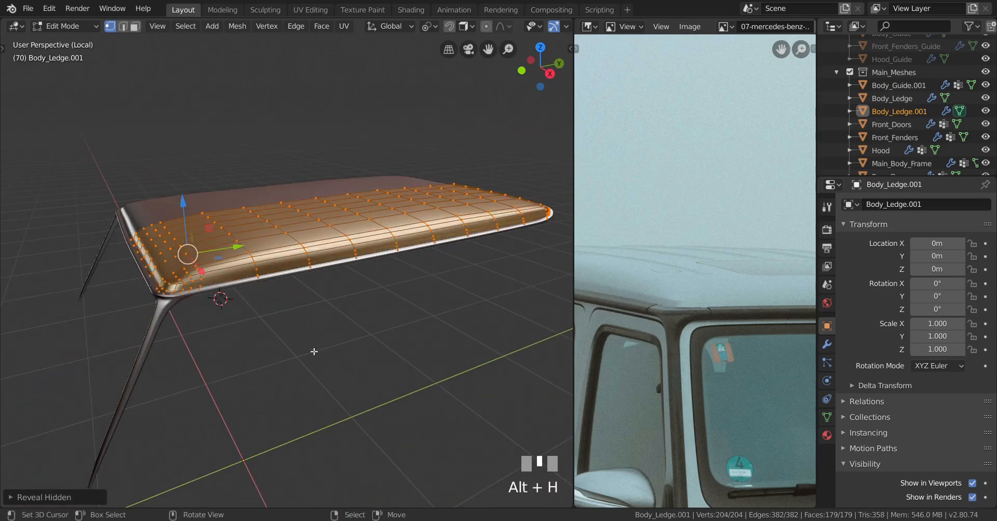
scroll(314, 349, "up", 5)
right_click(248, 310, "alt")
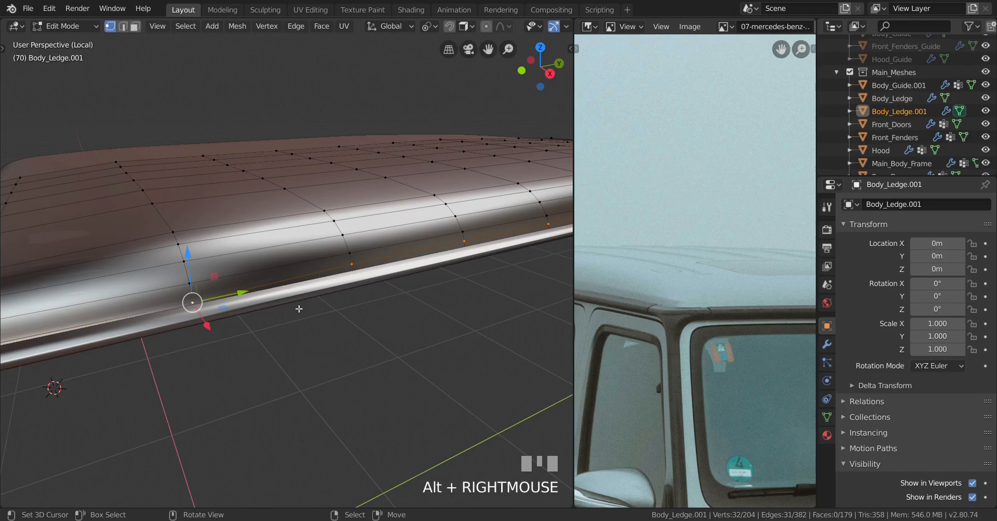
key("ctrl+i")
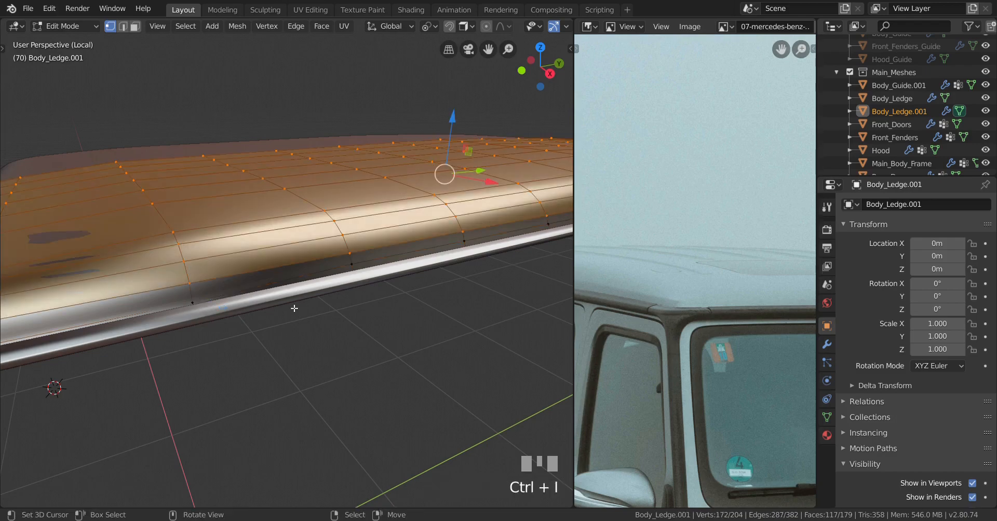
key("h")
right_click(277, 293, "alt")
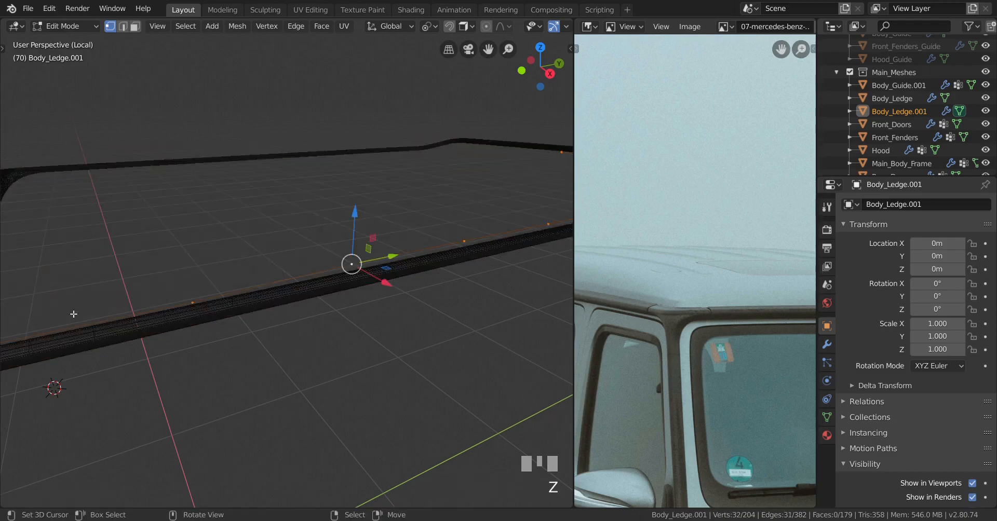
Hide the loop's front vertices and lower the side and rear ones about 0.0079 m along the Z axis onto the ledge.
scroll(282, 222, "down", 5)
left_click_drag(272, 151, 574, 382, "ctrl")
scroll(428, 323, "up", 2)
key("h")
middle_click_drag(427, 296, 410, 304)
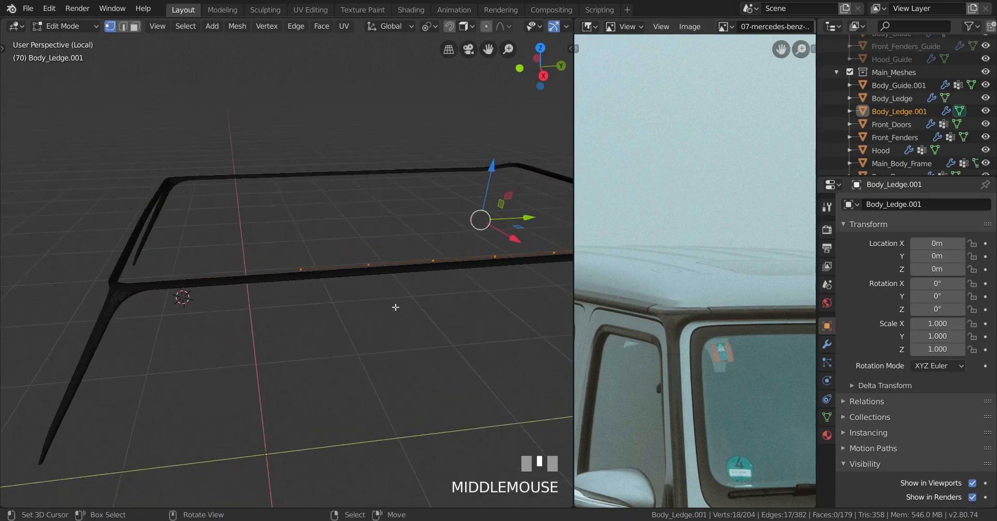
key("KP_3")
scroll(396, 308, "up", 4)
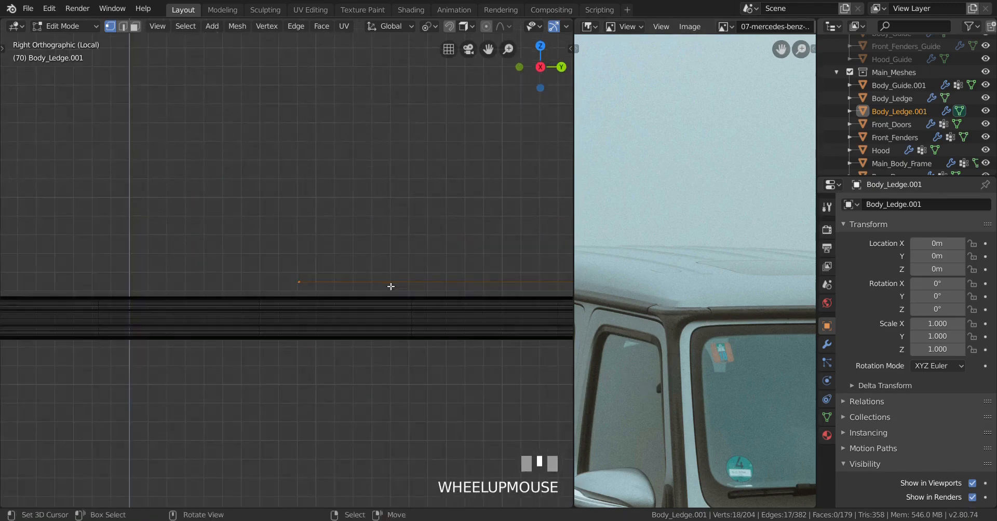
key("g")
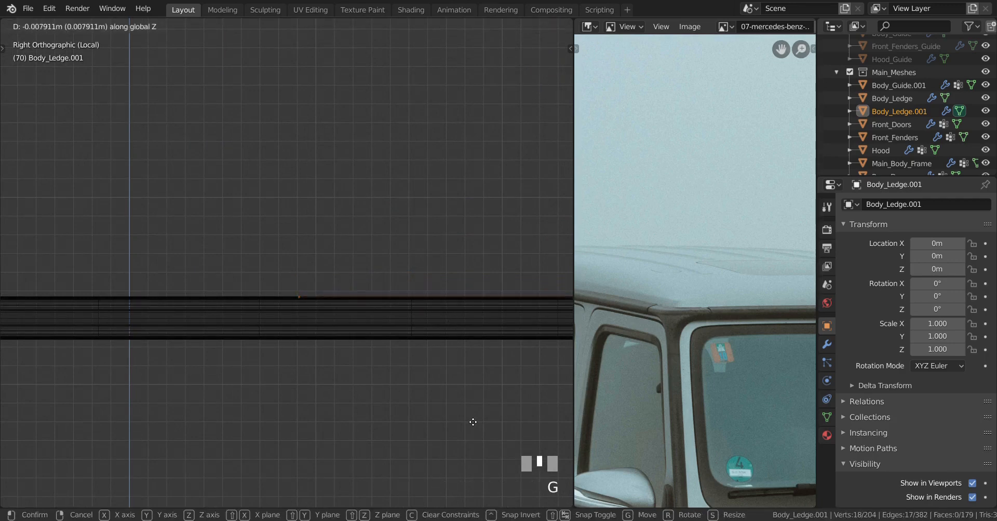
left_click(473, 422)
Examine how the lowered loop follows the side ledge up to its curved rear end.
scroll(463, 373, "down", 5)
middle_click_drag(566, 316, 212, 331, "shift")
scroll(409, 337, "down", 3)
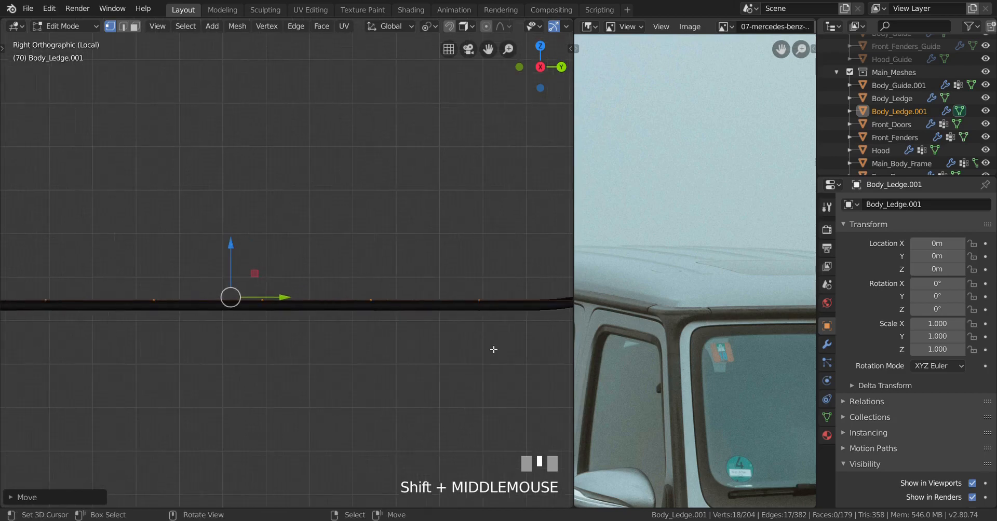
middle_click_drag(494, 350, 121, 377, "shift")
scroll(225, 354, "up", 3)
middle_click_drag(150, 324, 361, 339, "shift")
scroll(360, 339, "up", 2)
scroll(162, 323, "down", 6)
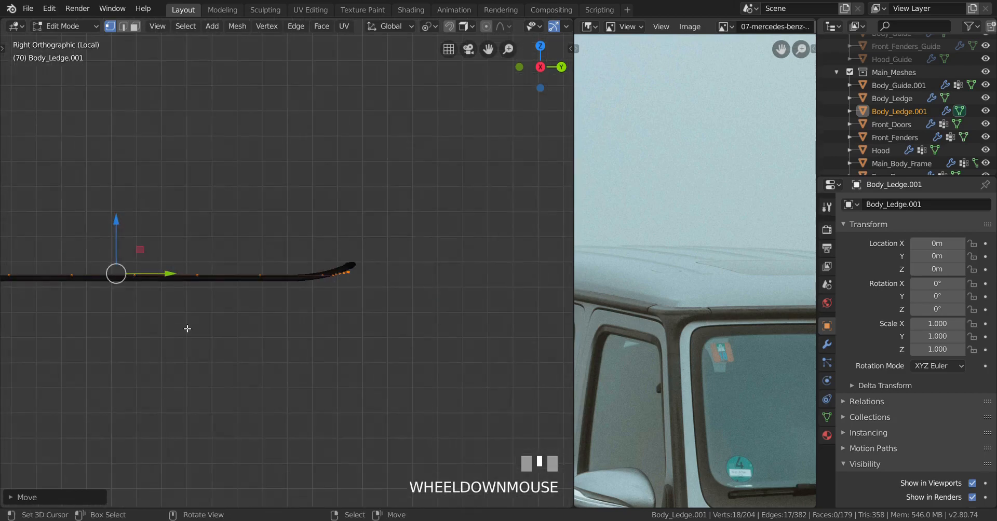
Narrow the selection to the loop's rear-end vertices and raise them along the Z axis into the upward-curving ledge.
middle_click_drag(187, 329, 356, 347, "shift")
left_click_drag(456, 238, 103, 366, "ctrl")
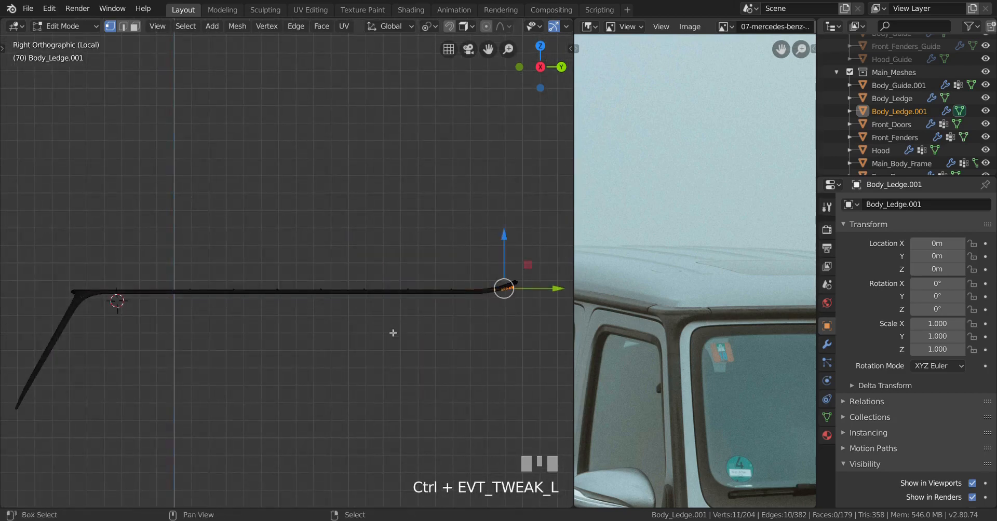
scroll(391, 334, "up", 4)
middle_click_drag(307, 284, 317, 358, "shift")
scroll(317, 358, "up", 3)
left_click_drag(369, 301, 371, 295)
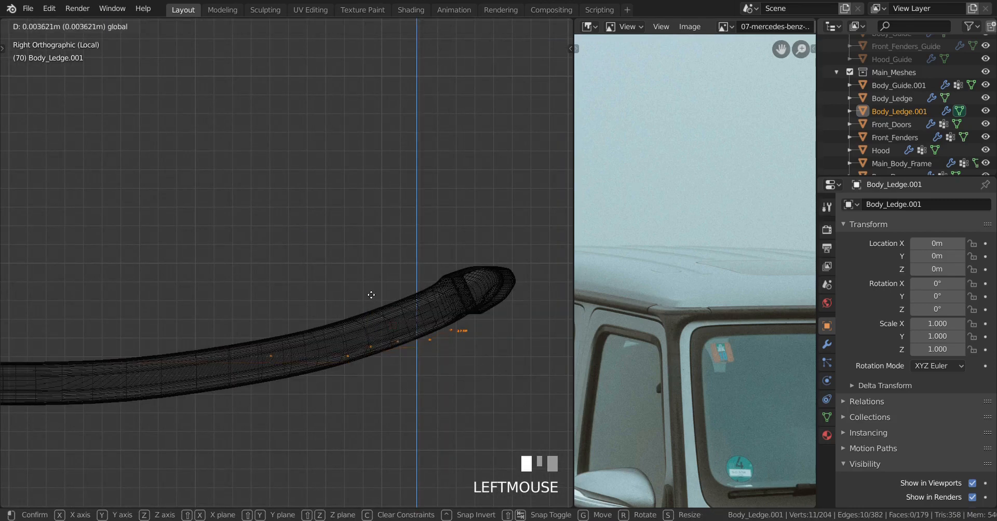
left_click_drag(380, 244, 380, 244)
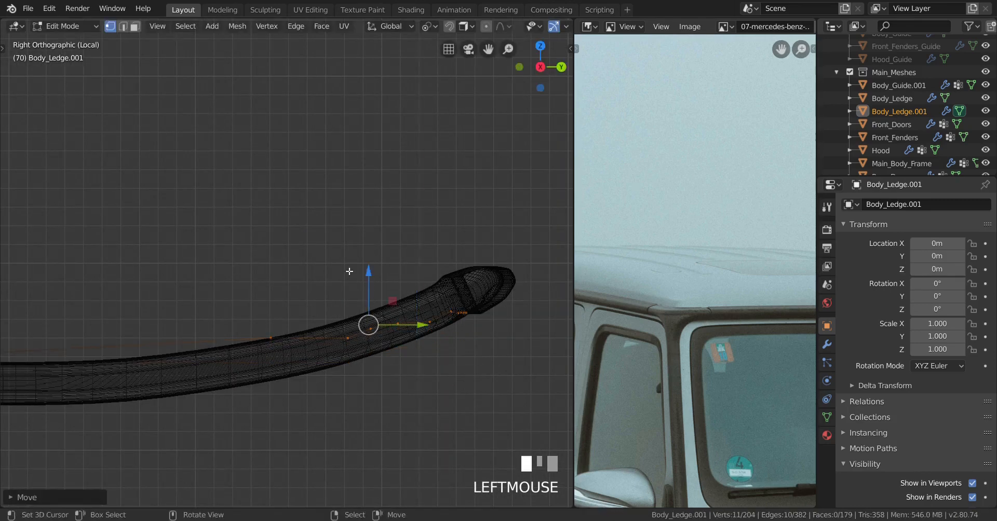
Exclude the foremost selected vertex and raise the other rear-end vertices along the Z axis by about 0.010 m toward the ledge's upper edge.
middle_click_drag(317, 318, 353, 304, "shift")
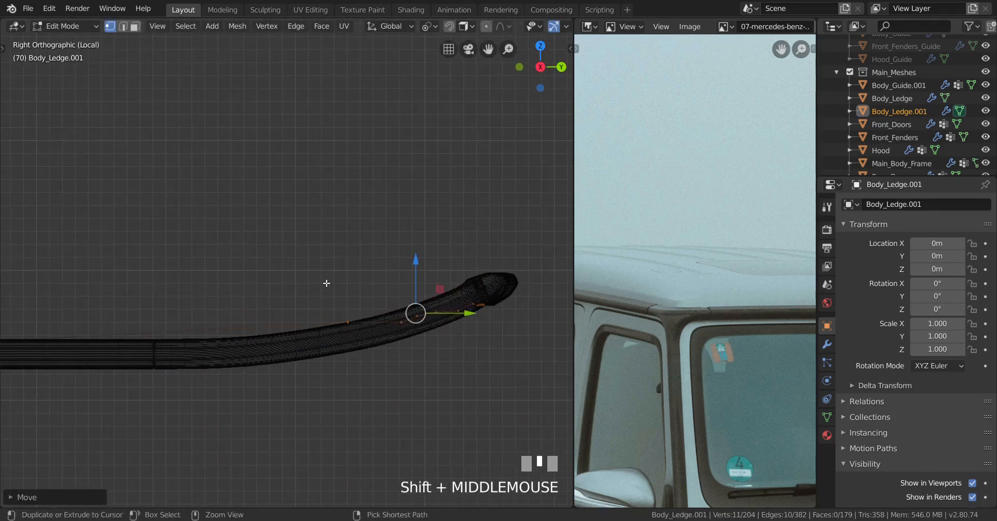
left_click_drag(327, 283, 389, 397, "ctrl")
scroll(307, 392, "up", 4)
middle_click_drag(307, 391, 337, 388, "shift")
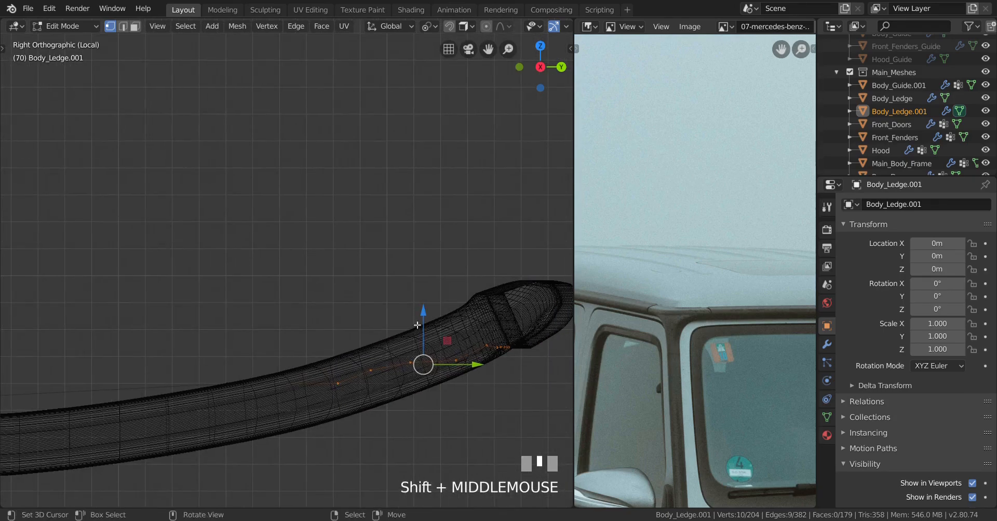
left_click_drag(417, 325, 432, 308)
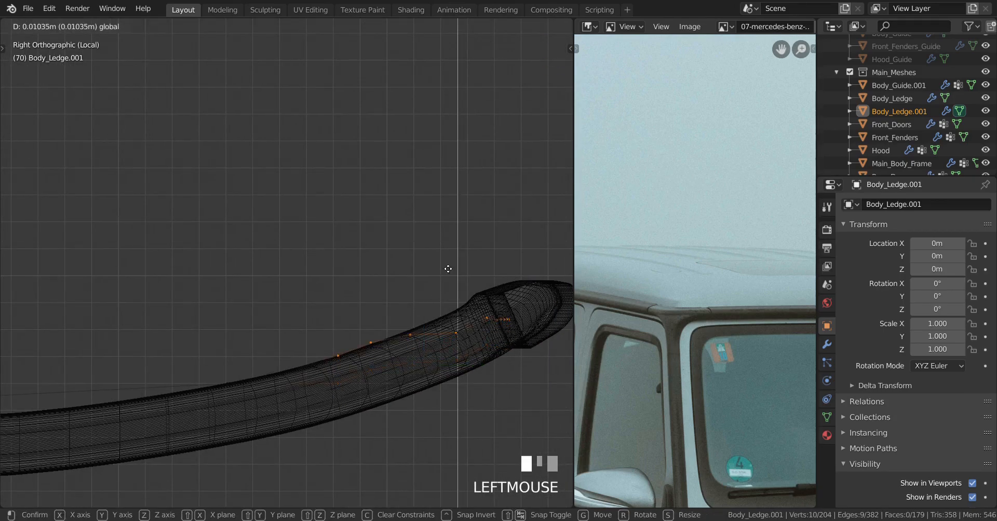
left_click_drag(448, 271, 448, 272)
Progressively exclude the fitted front vertices and adjust the remaining rear ones along the Z axis to follow the ledge's rising curve.
middle_click_drag(430, 295, 361, 277, "shift")
left_click_drag(361, 277, 366, 301)
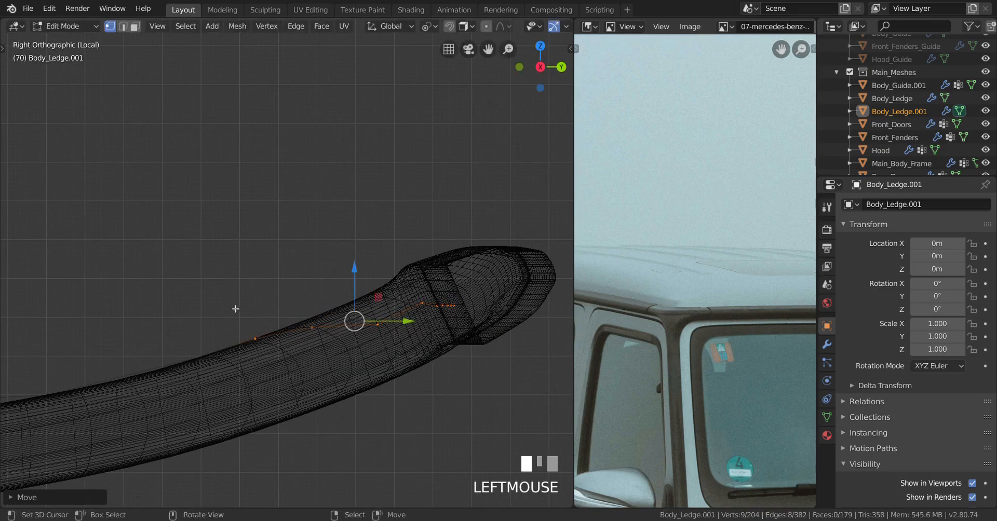
left_click_drag(236, 307, 279, 396, "ctrl")
left_click_drag(387, 272, 386, 250)
left_click_drag(282, 284, 352, 390, "ctrl")
middle_click_drag(345, 385, 279, 436, "shift")
left_click_drag(347, 311, 332, 414)
left_click(355, 281)
In the back view, raise the six rear vertices along the Z axis to the ledge's upper edge and check their fit across the width.
key("KP_Decimal")
scroll(335, 414, "up", 2)
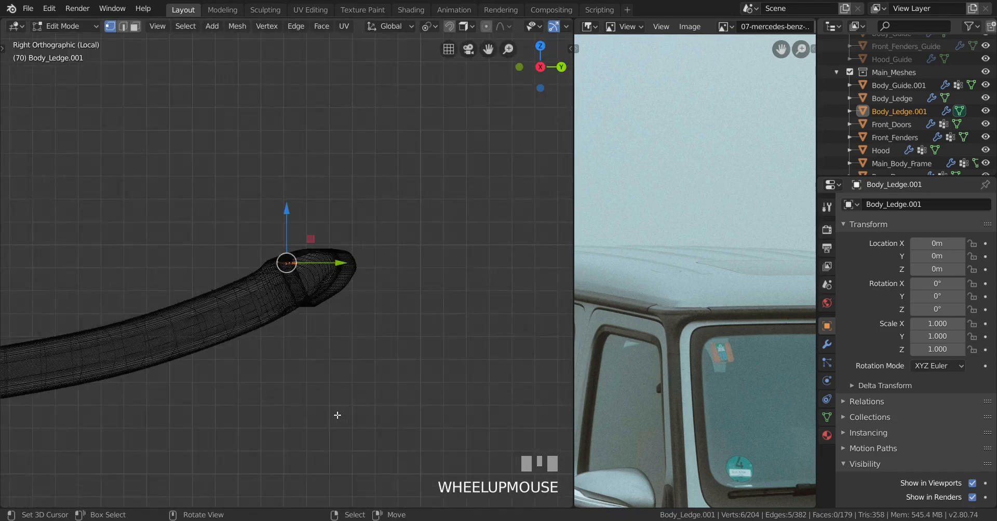
middle_click_drag(336, 414, 425, 281)
scroll(343, 399, "down", 3)
key("ctrl+KP_1")
scroll(311, 434, "up", 2)
left_click_drag(425, 281, 433, 261)
scroll(434, 290, "down", 2)
middle_click_drag(434, 300, 199, 323, "shift")
middle_click_drag(446, 322, 182, 322, "shift")
scroll(182, 322, "down", 2)
middle_click_drag(384, 363, 146, 363, "shift")
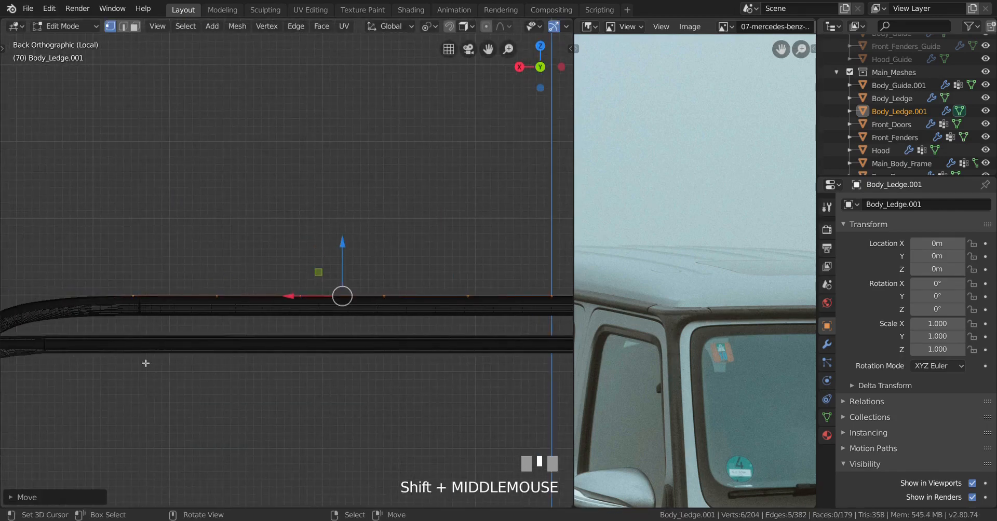
scroll(345, 352, "up", 2)
middle_click_drag(345, 351, 339, 360, "shift")
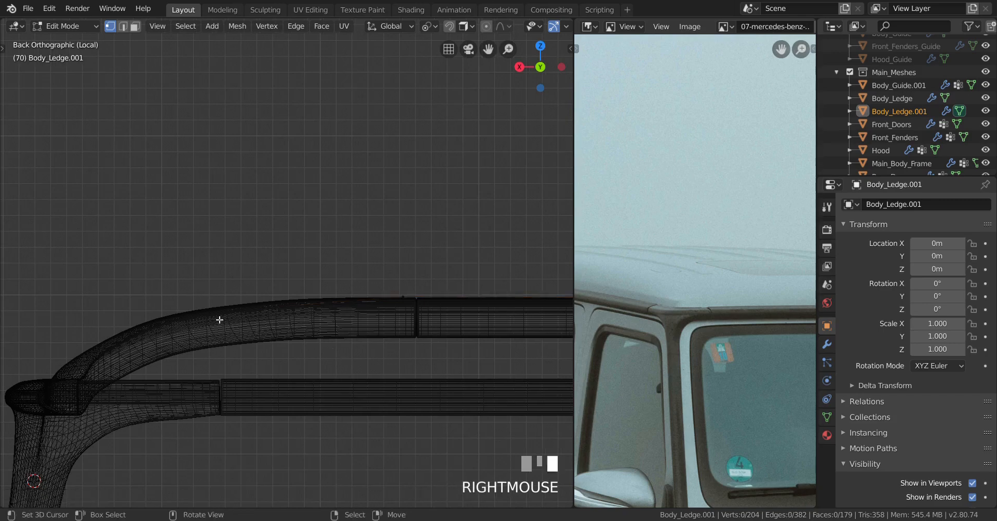
Reveal the hidden roof mesh and slide the loop's first rear-corner vertex inward along its adjoining edges.
scroll(173, 315, "down", 2)
mouse_move(172, 316)
middle_mouse_down()
mouse_move(290, 367)
mouse_move(338, 403)
mouse_move(371, 408)
mouse_move(410, 379)
mouse_move(457, 382)
mouse_move(384, 375)
mouse_move(321, 390)
mouse_move(312, 358)
mouse_move(291, 366)
mouse_move(260, 353)
mouse_move(286, 419)
mouse_move(291, 384)
mouse_move(238, 373)
middle_mouse_up()
scroll(390, 394, "up", 2)
scroll(457, 382, "down", 2)
key("alt+h")
scroll(259, 353, "down", 2)
scroll(238, 374, "up", 2)
right_click(237, 374)
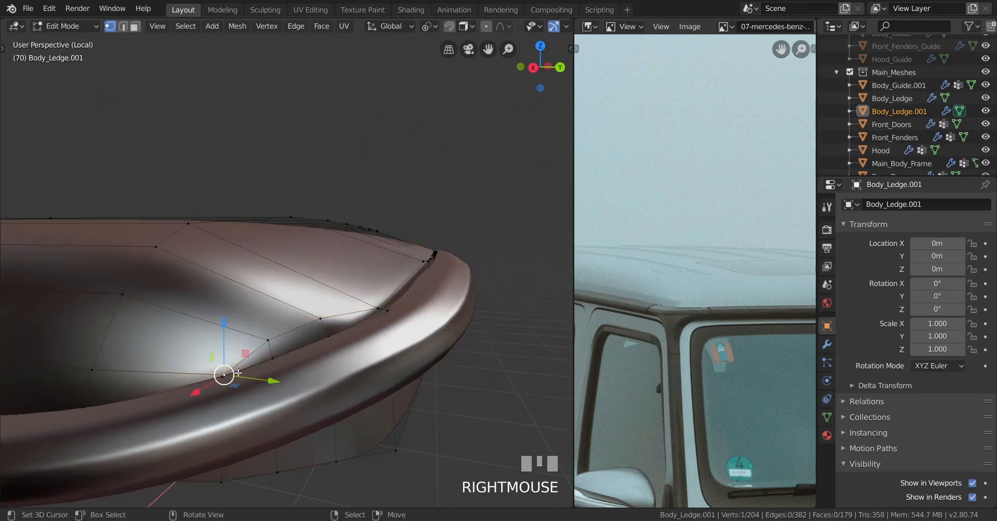
key("g")
key("g")
left_click(275, 353)
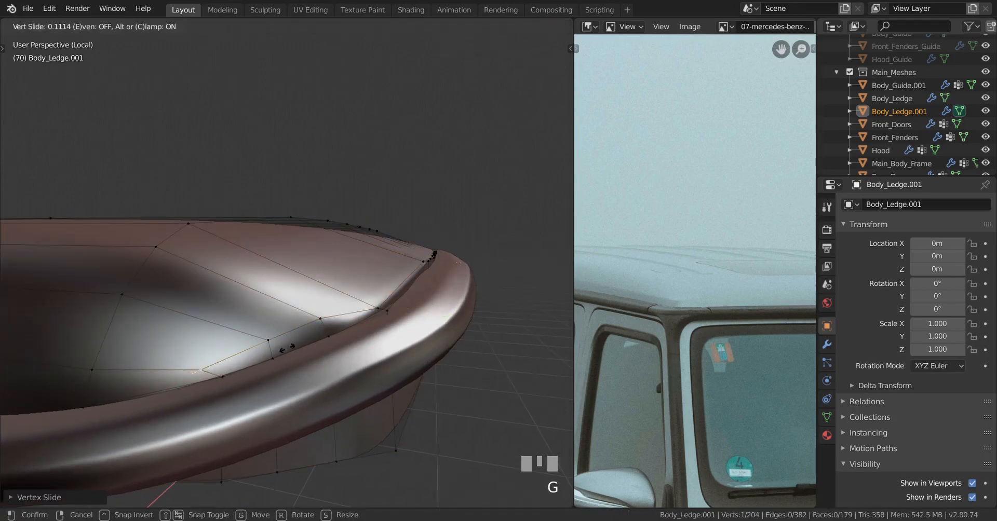
key("g")
key("g")
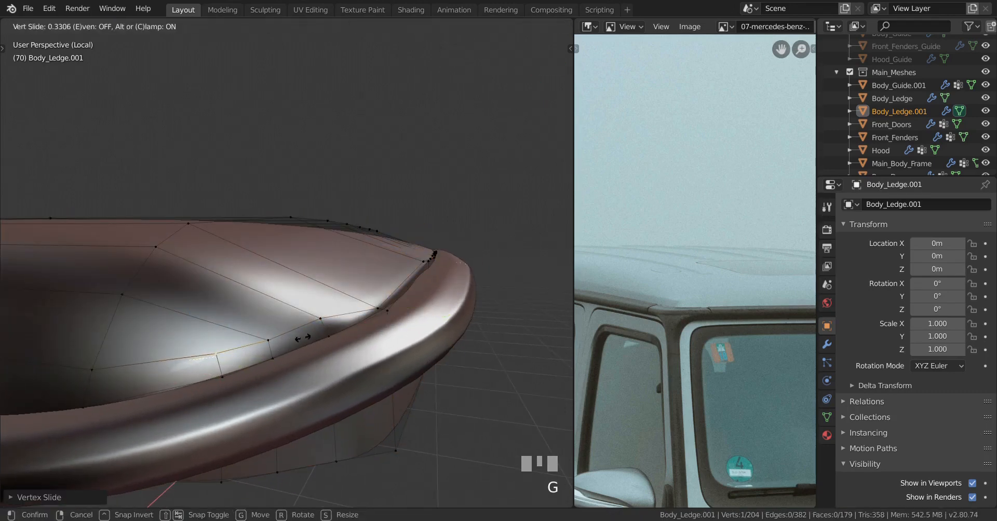
left_click(303, 338)
Slide the second rear-corner vertex inward by about 0.20 along its edge and realign the first corner vertex with it.
key("g")
key("g")
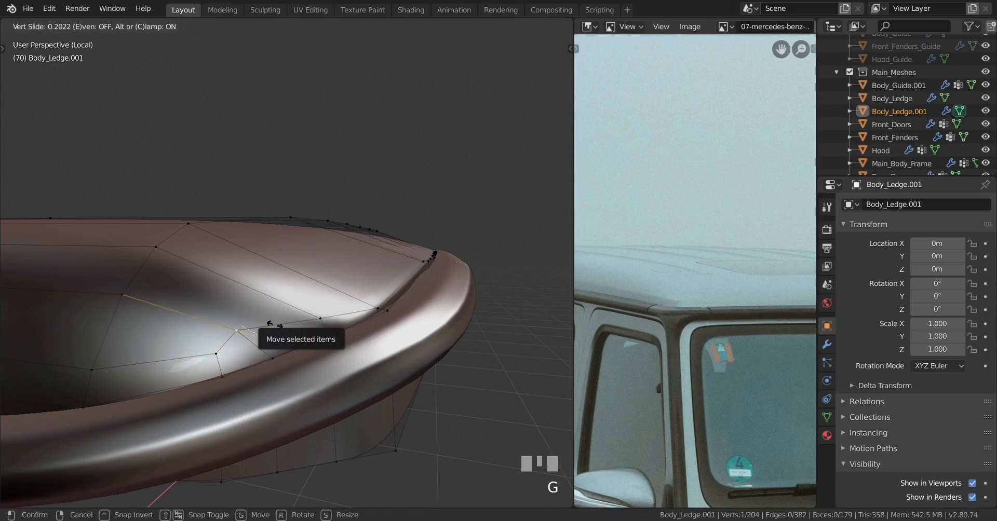
left_click(275, 324)
right_click(216, 351)
key("g")
key("g")
left_click(206, 350)
Slide the loop's two remaining rear-corner vertices inward along their edges to widen the gap to the ledge.
right_click(321, 318)
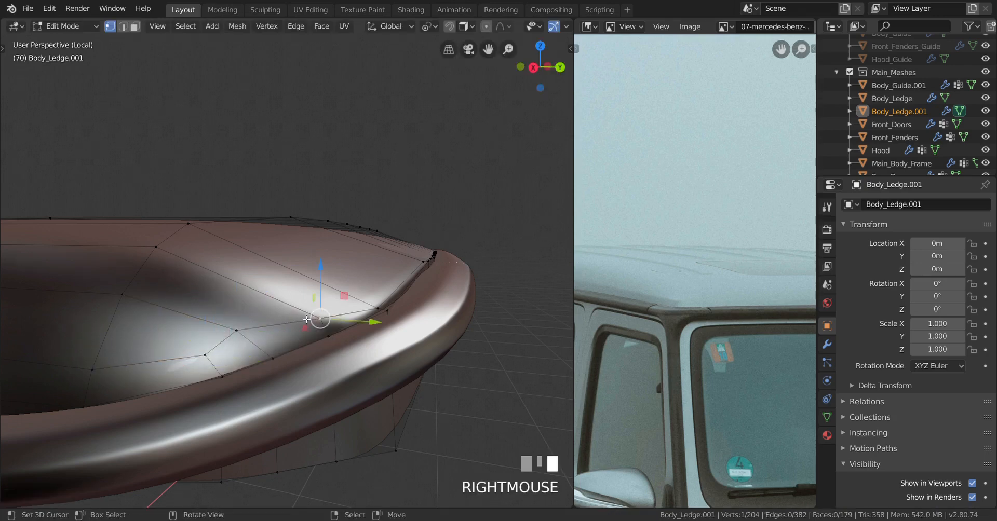
key("g")
key("g")
left_click(265, 298)
right_click(321, 281)
key("g")
key("g")
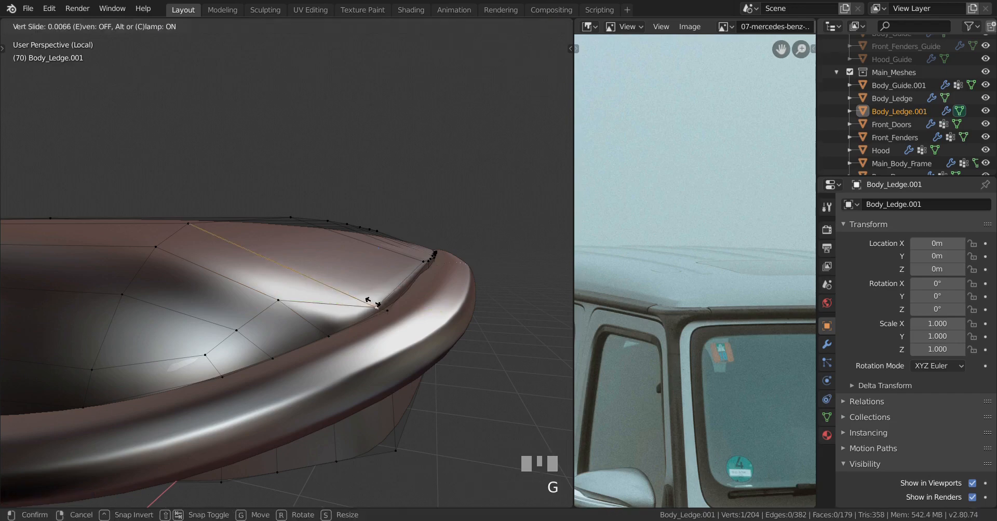
left_click(322, 271)
Select the row of six loop vertices along the rear ledge and edge-slide it inward by about 0.37.
middle_click_drag(322, 271, 425, 284)
right_click(443, 253)
middle_click_drag(442, 253, 355, 295, "shift")
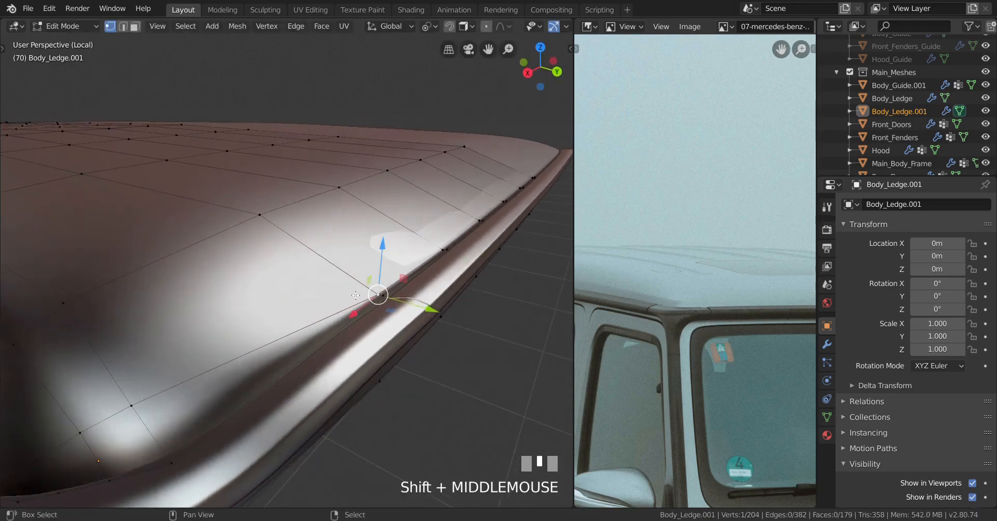
right_click(533, 175, "ctrl")
right_click(535, 176, "ctrl")
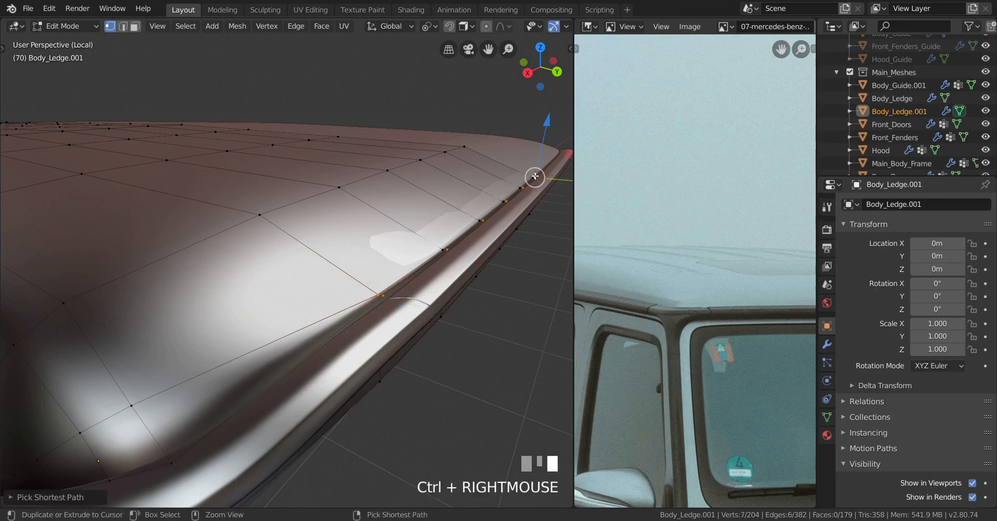
right_click(532, 178, "ctrl")
middle_click_drag(411, 354, 456, 360)
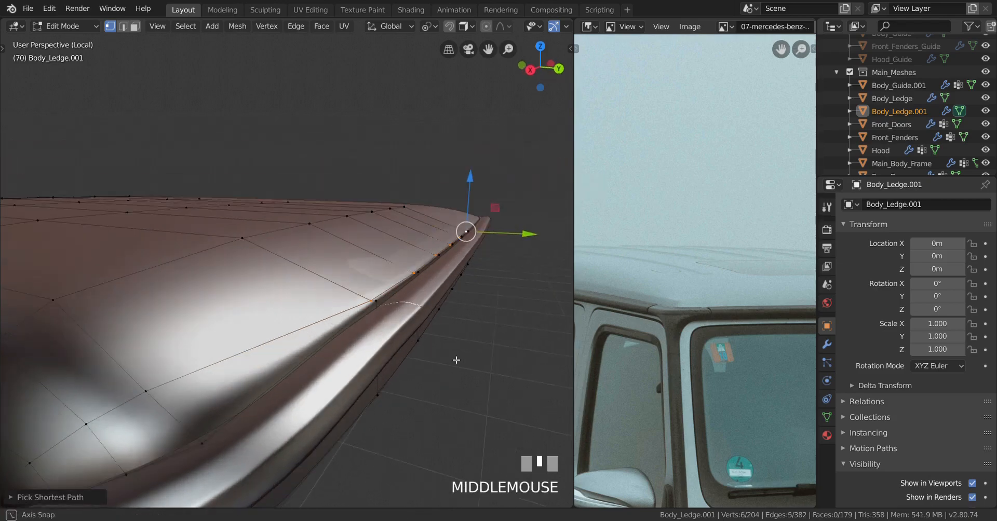
key("g")
key("g")
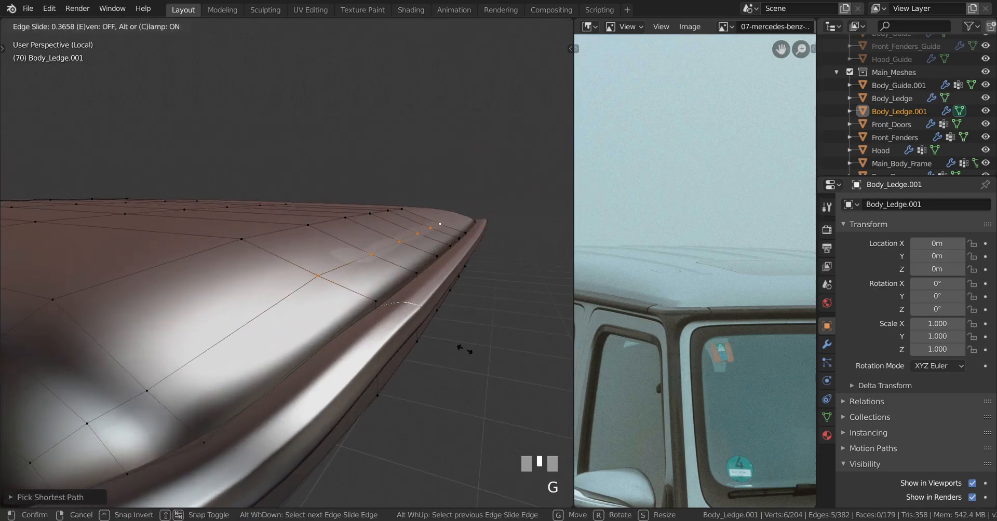
left_click(466, 351)
Edge-slide the same rear row slightly further away from the ledge.
middle_click_drag(466, 351, 378, 344, "shift")
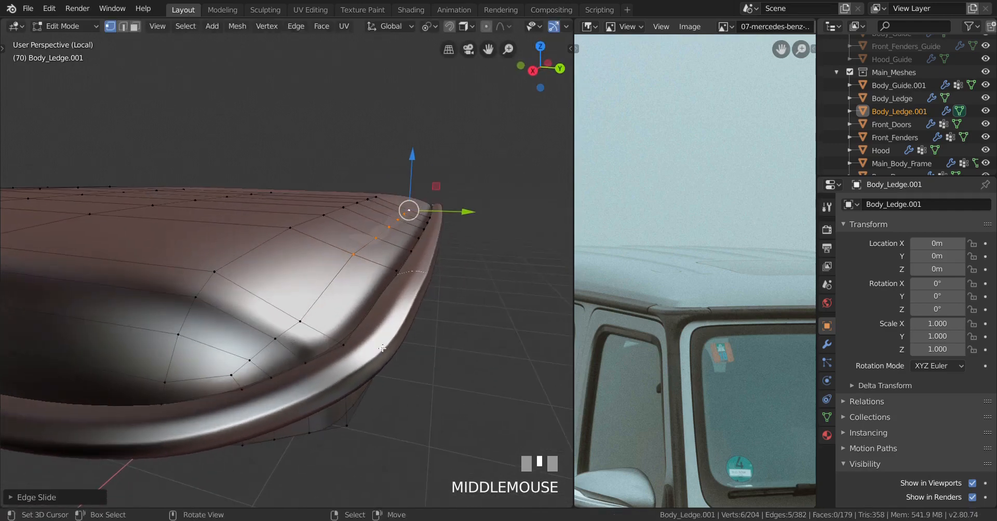
key("g")
key("g")
left_click(367, 338)
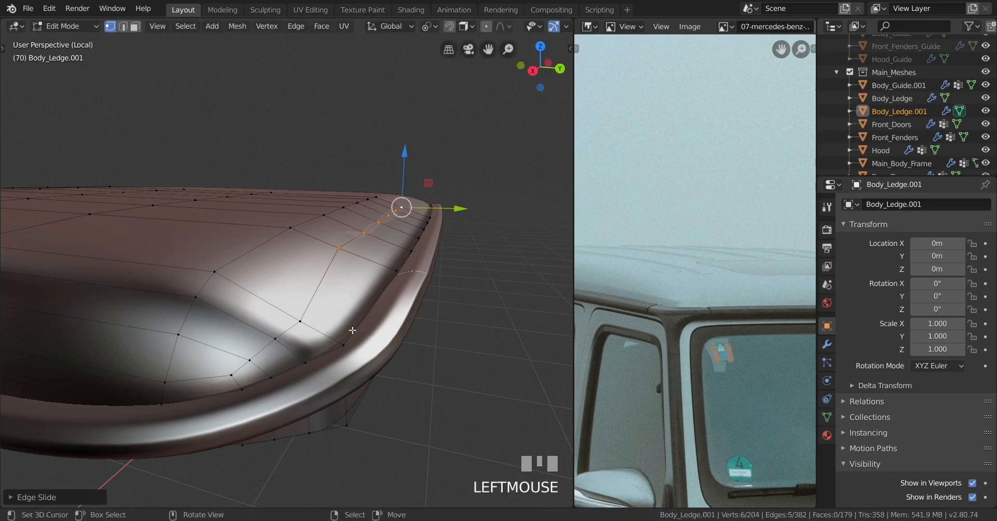
right_click(271, 348, "alt")
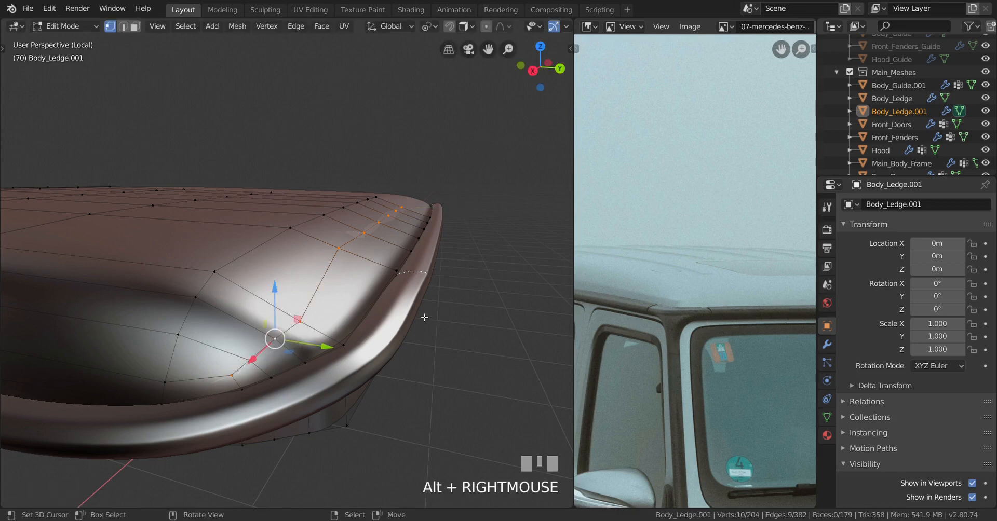
key("x")
left_click(375, 327)
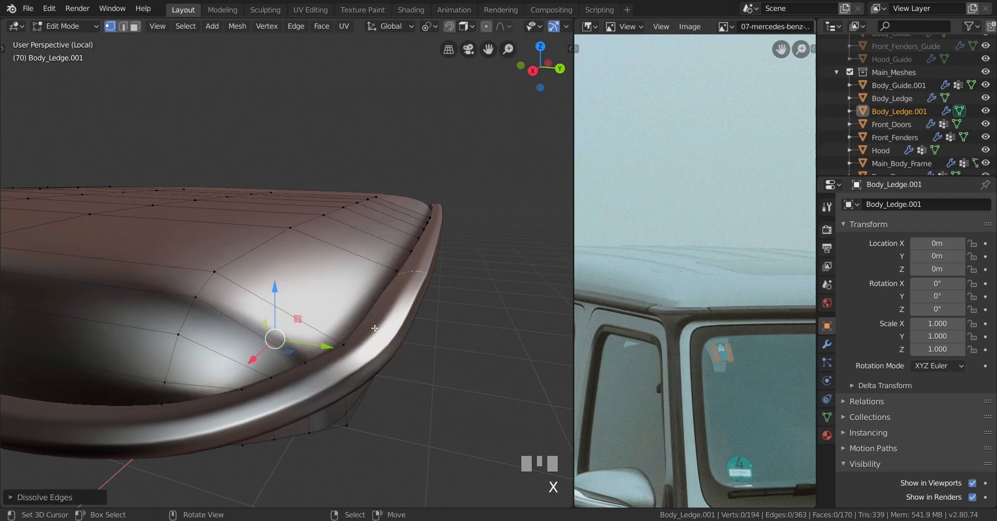
key("ctrl+z")
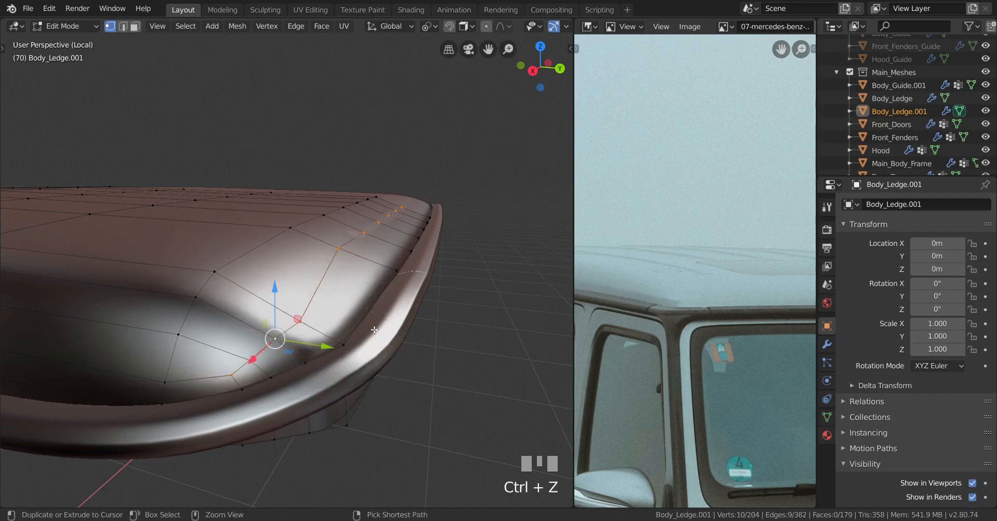
Slide the loop's end vertex on the side of the corner along its edge by about 0.34, away from the ledge.
right_click(227, 376)
key("g")
key("g")
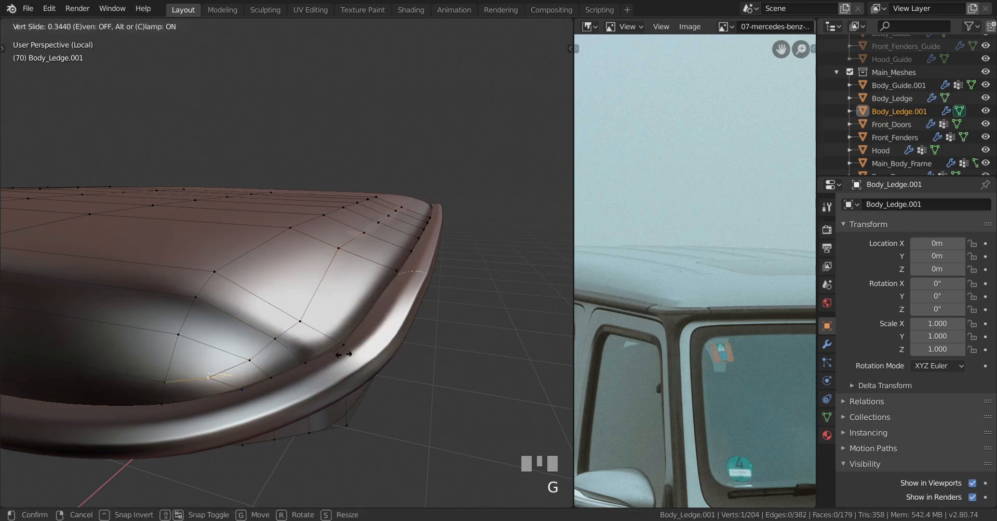
left_click(343, 355)
Dissolve the uneven edge loop around the rear corner and insert a centred loop cut in its place.
right_click(310, 304, "alt")
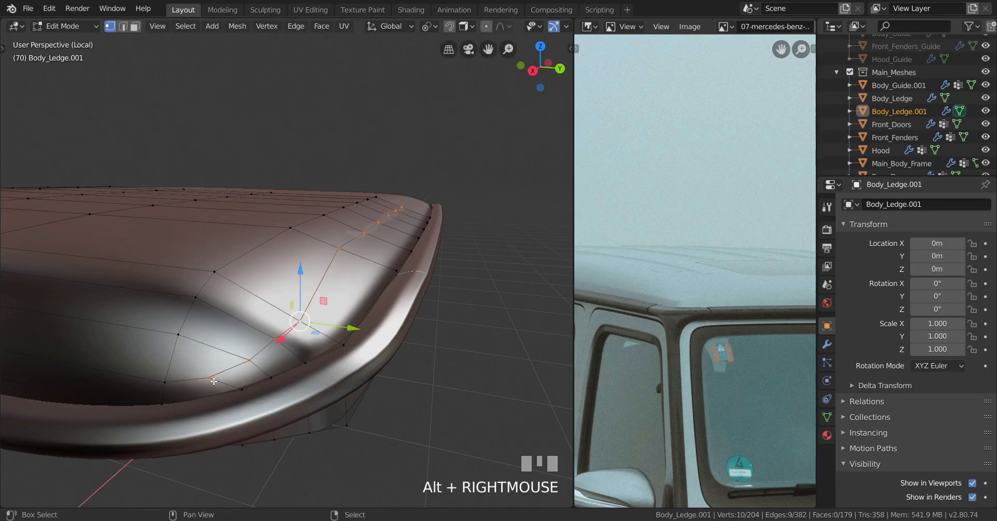
key("x")
left_click(369, 352)
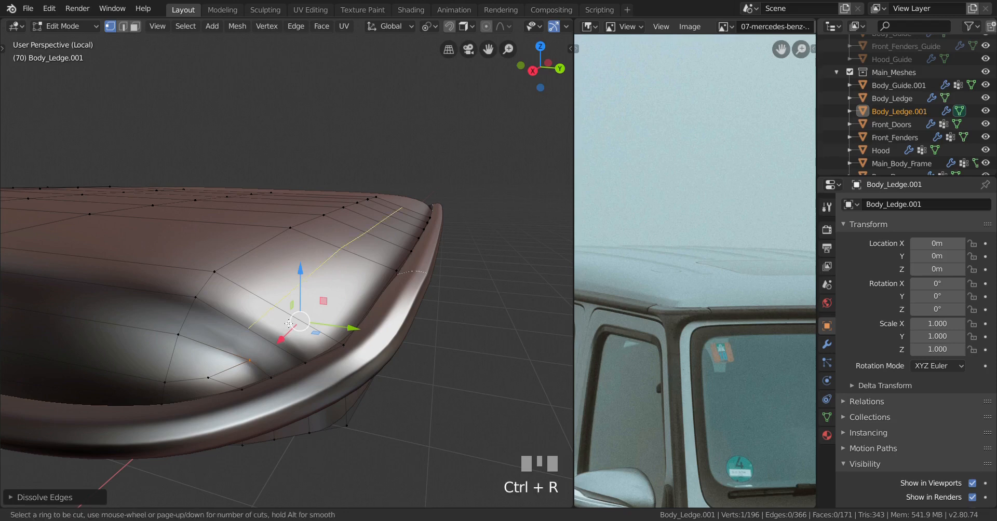
left_click(274, 336)
right_click(274, 336)
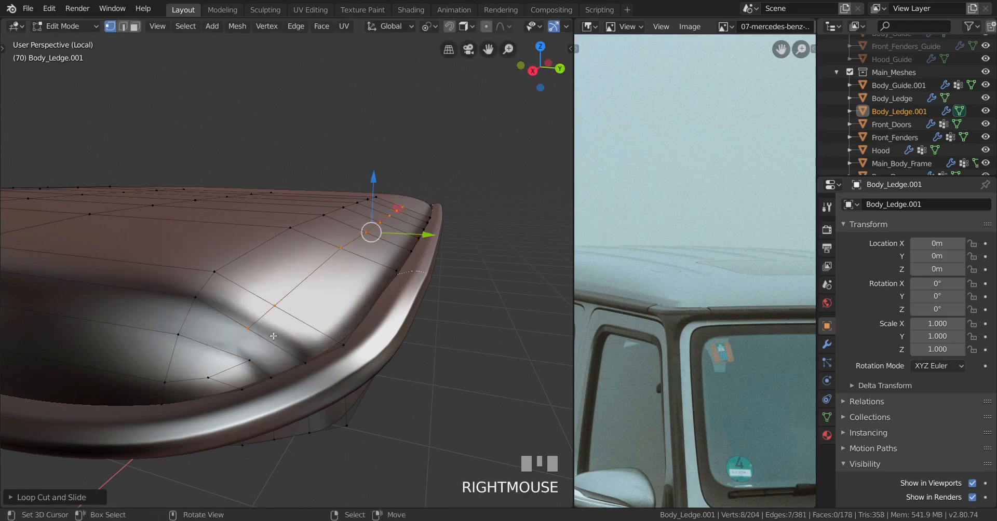
Slide the leftover corner vertex inward by about 0.31 and connect it to the end of the new loop.
key("g")
key("g")
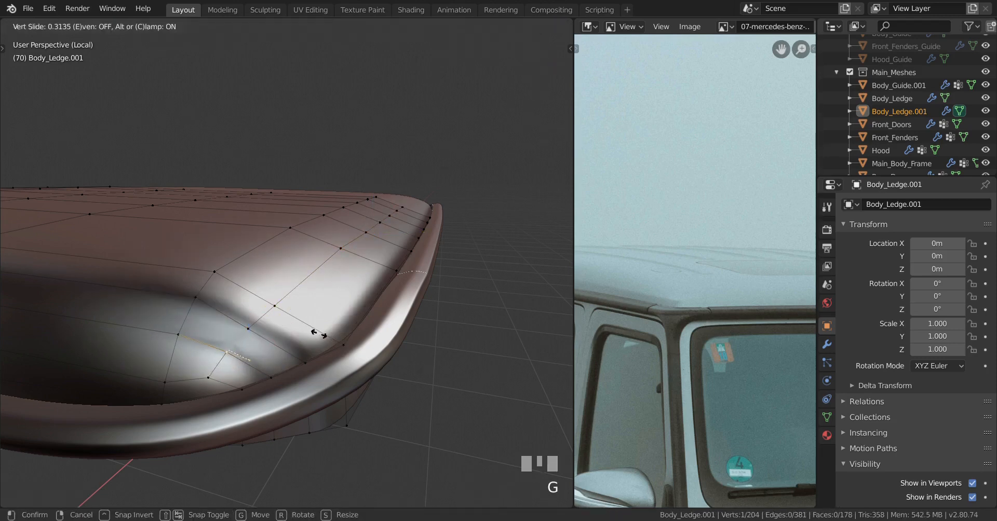
left_click(318, 334)
right_click(315, 338, "shift")
key("j")
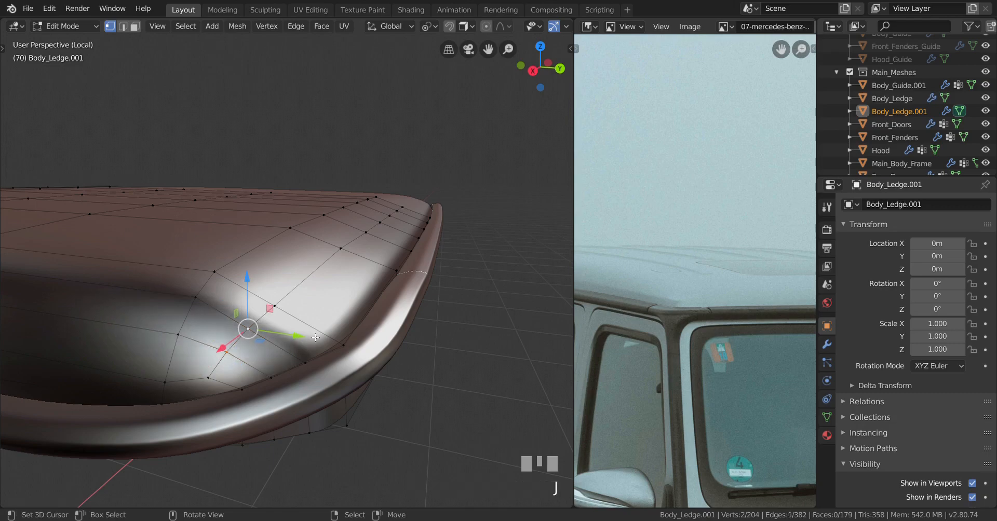
Select the new loop from the corner to the rear centre and push it slightly outward with Shrink/Fatten, then inspect the surface.
middle_click_drag(316, 338, 241, 411)
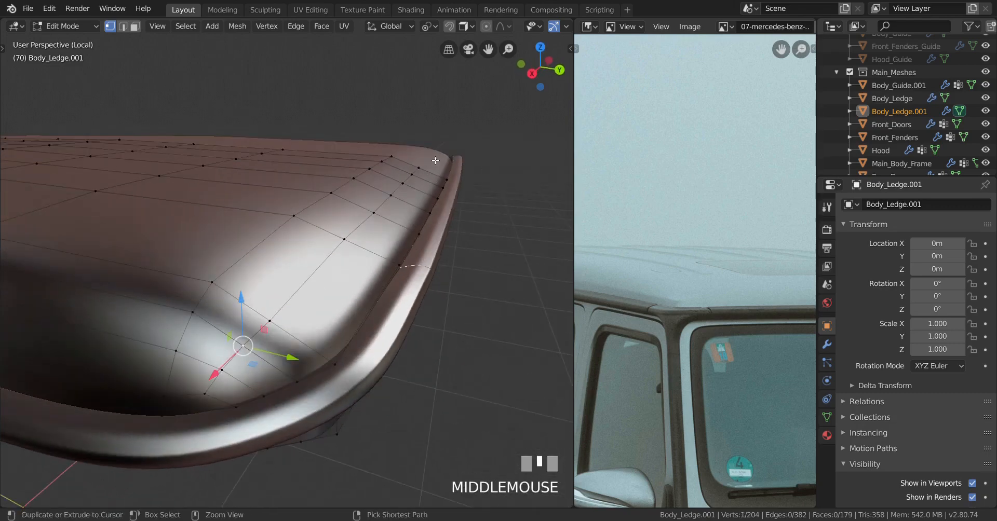
right_click(420, 179, "ctrl")
middle_click_drag(421, 178, 408, 332)
key("alt+s")
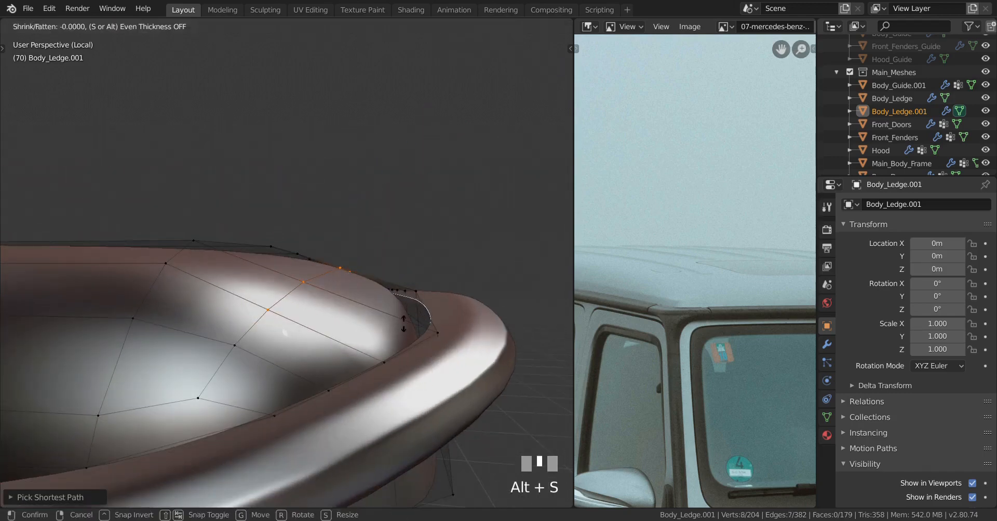
left_click(405, 331)
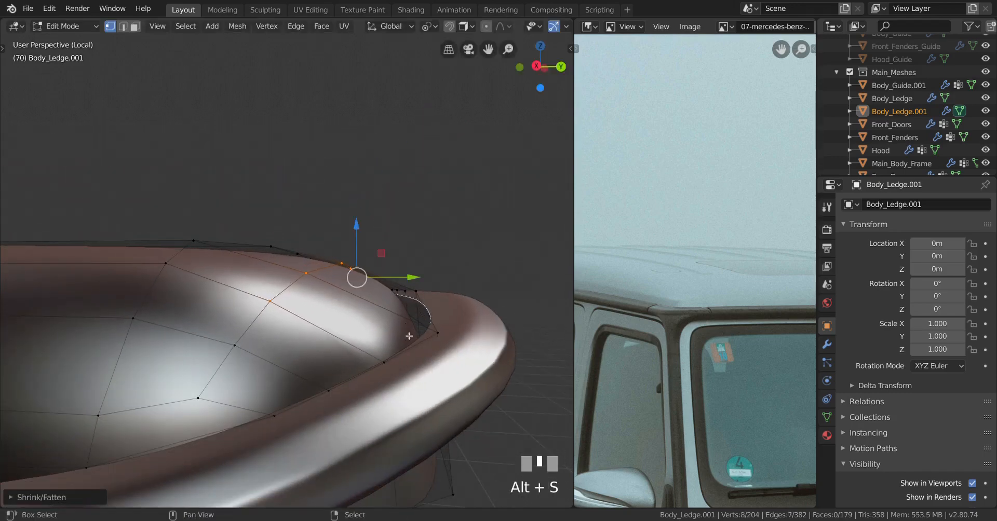
middle_click_drag(405, 331, 306, 351)
scroll(386, 357, "down", 2)
scroll(386, 356, "up", 2)
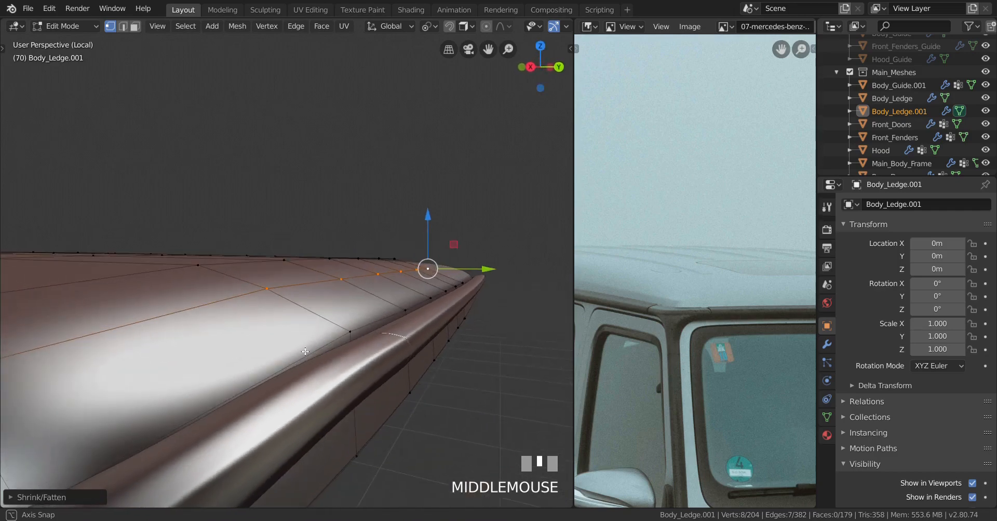
Lower the selected row of six roof-edge vertices vertically toward the ledge and check the corner fit.
scroll(456, 301, "up", 2)
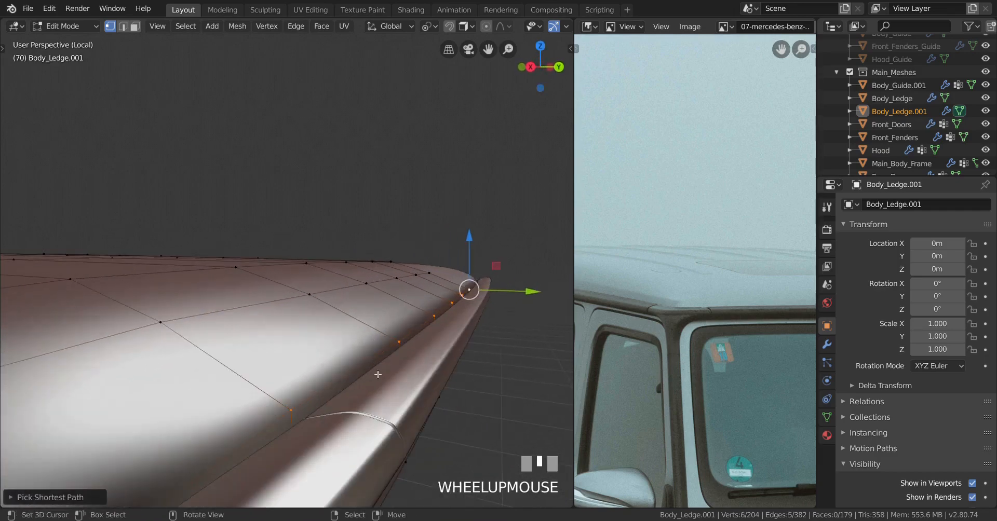
middle_click_drag(456, 302, 340, 334)
left_click_drag(338, 332, 345, 386)
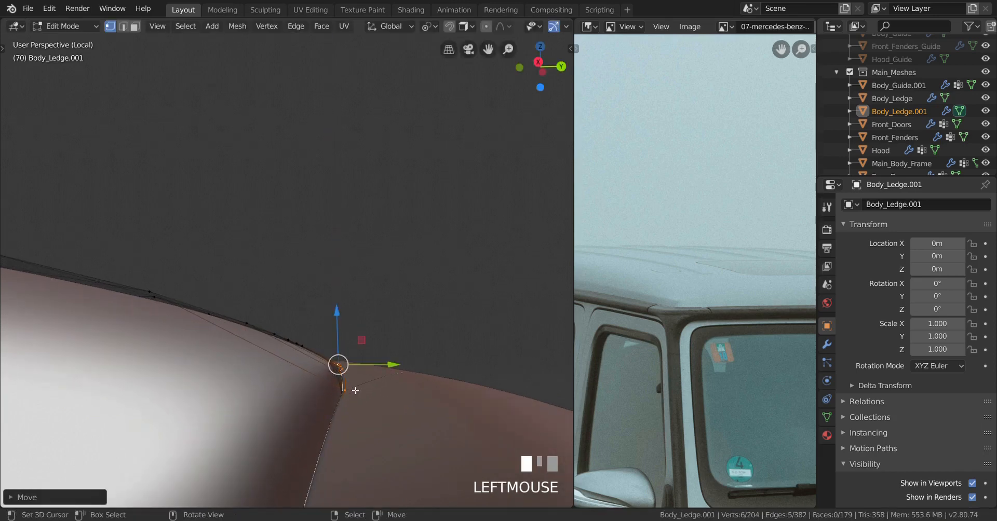
middle_click_drag(355, 390, 402, 424)
scroll(433, 373, "down", 2)
scroll(405, 388, "up", 2)
middle_click_drag(406, 388, 392, 375)
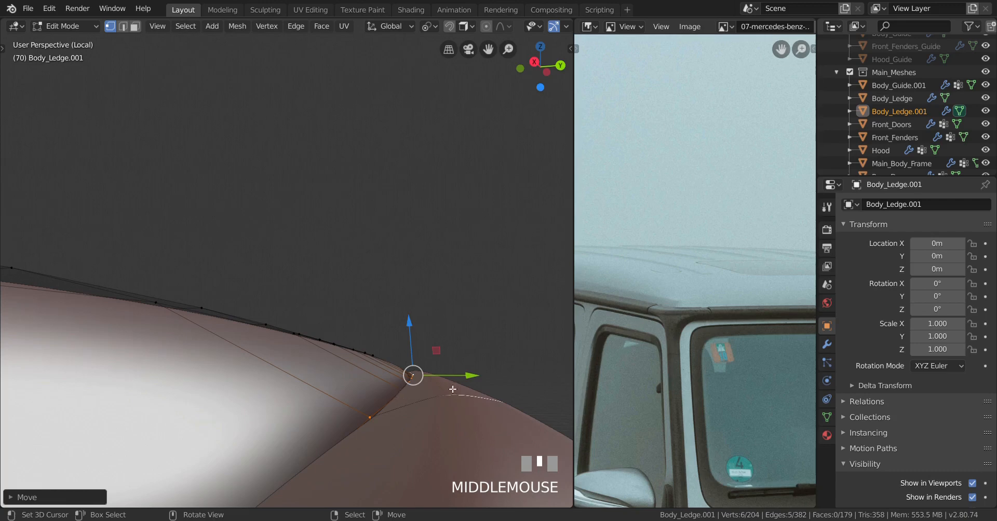
Lower the single roof-edge vertex beside the corner gap along Z by about 0.0014 m.
middle_click_drag(453, 376, 445, 401)
scroll(451, 354, "down", 1)
scroll(451, 370, "up", 1)
scroll(372, 470, "down", 2)
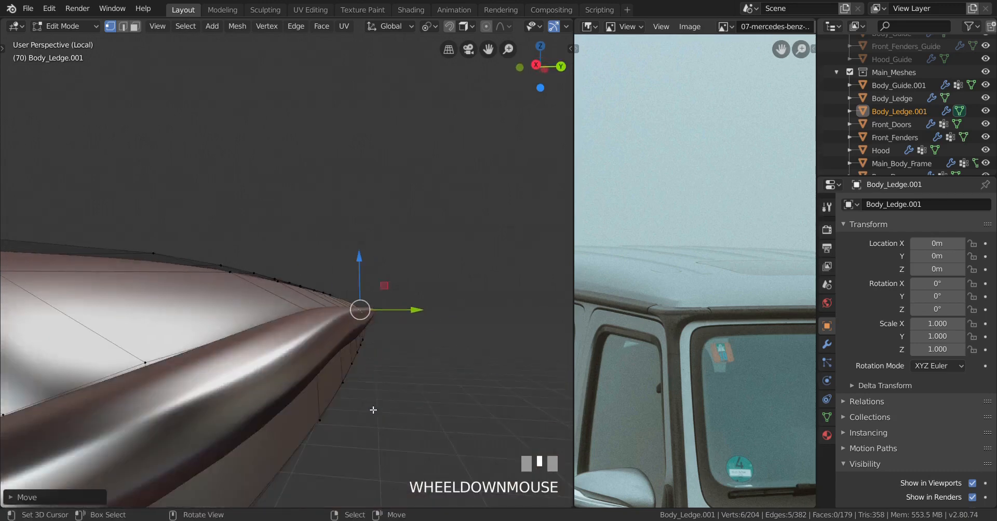
middle_click_drag(372, 470, 390, 377, "shift")
scroll(413, 409, "up", 2)
left_click_drag(471, 353, 480, 351)
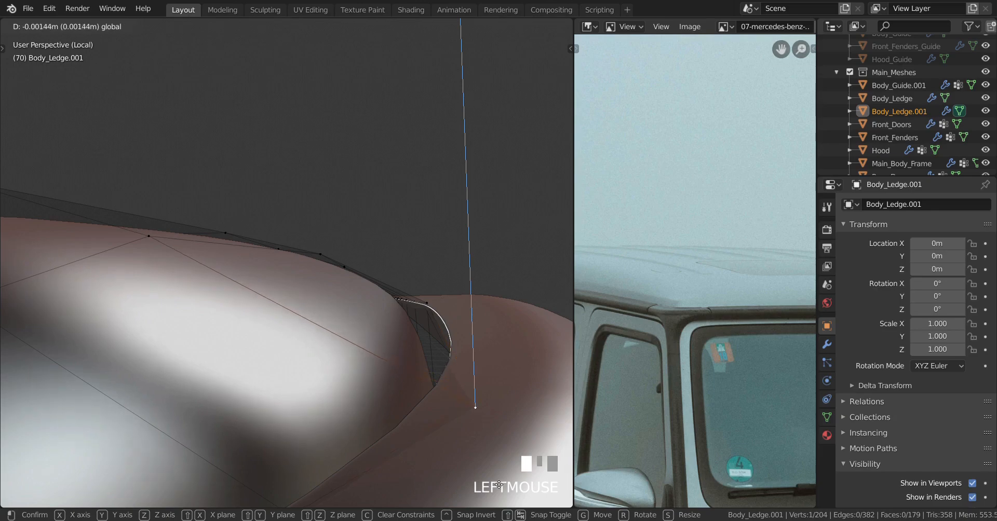
left_click_drag(499, 485, 499, 481)
Inspect the roof corner's shading in Object Mode and Edit Mode, and examine the outer edge loop against the ledge.
scroll(474, 427, "down", 5)
middle_click_drag(474, 428, 418, 415)
key("Tab")
key("Tab")
key("Tab")
scroll(354, 417, "down", 3)
middle_click_drag(354, 416, 468, 424)
key("Tab")
scroll(434, 413, "up", 4)
right_click(236, 355, "alt")
scroll(237, 356, "down", 2)
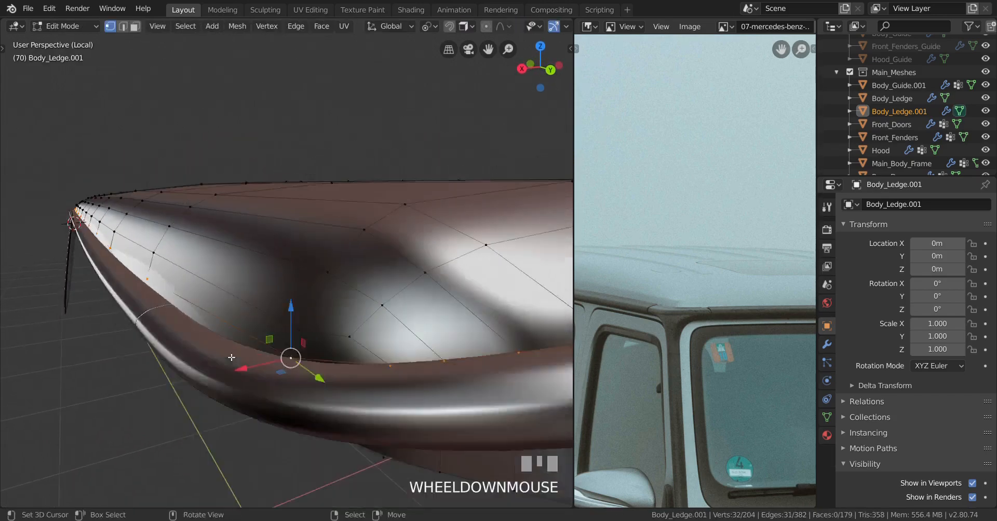
middle_click_drag(236, 355, 187, 375)
scroll(225, 378, "up", 3)
middle_click_drag(234, 338, 138, 401, "shift")
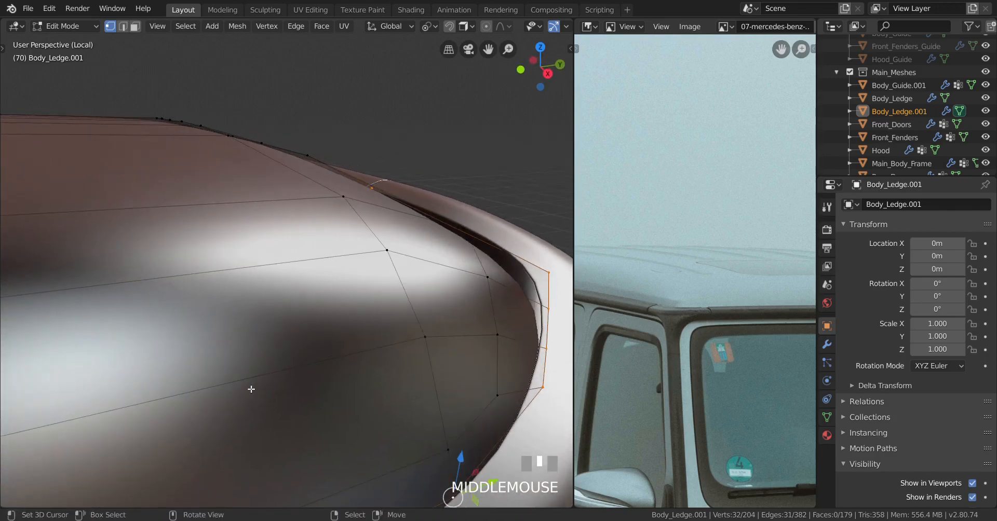
Move a vertex of the roof's lower edge loop outward along X toward the ledge.
middle_click_drag(252, 389, 359, 355)
scroll(291, 367, "up", 3)
scroll(331, 378, "up", 2)
left_click_drag(317, 341, 275, 344)
middle_click_drag(276, 344, 311, 332)
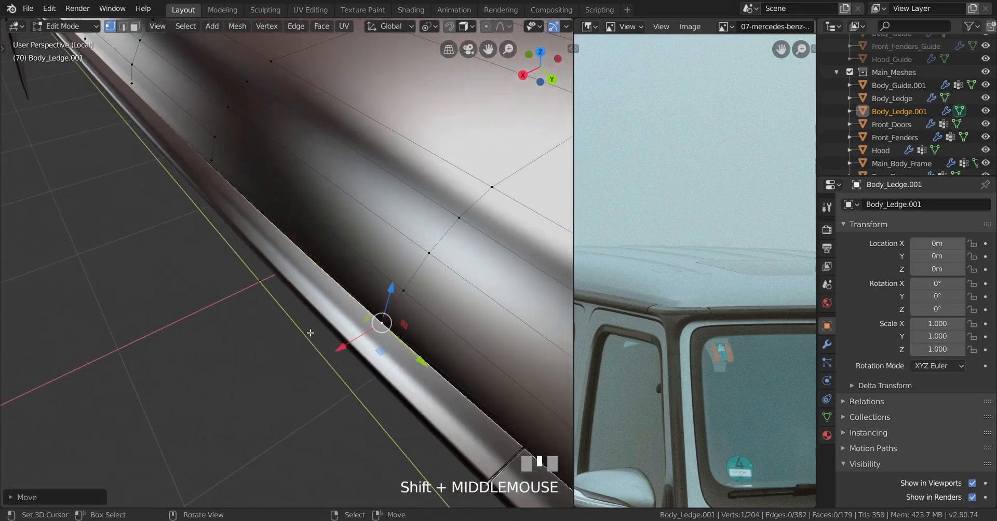
Select the roof's lower edge loop and hide all the other roof geometry.
right_click(211, 161)
key("KP_Decimal")
scroll(216, 179, "down", 3)
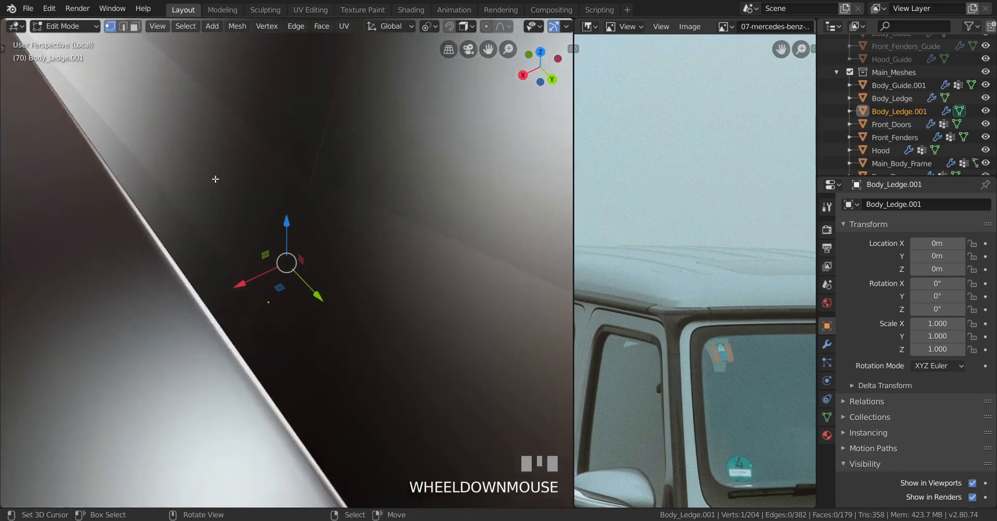
middle_click_drag(215, 179, 214, 188)
right_click(214, 189, "alt")
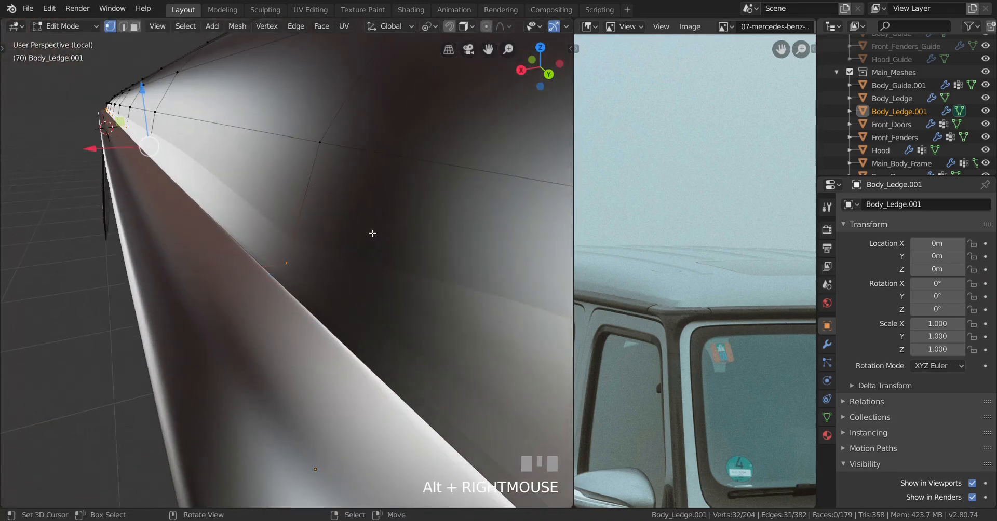
key("ctrl+i")
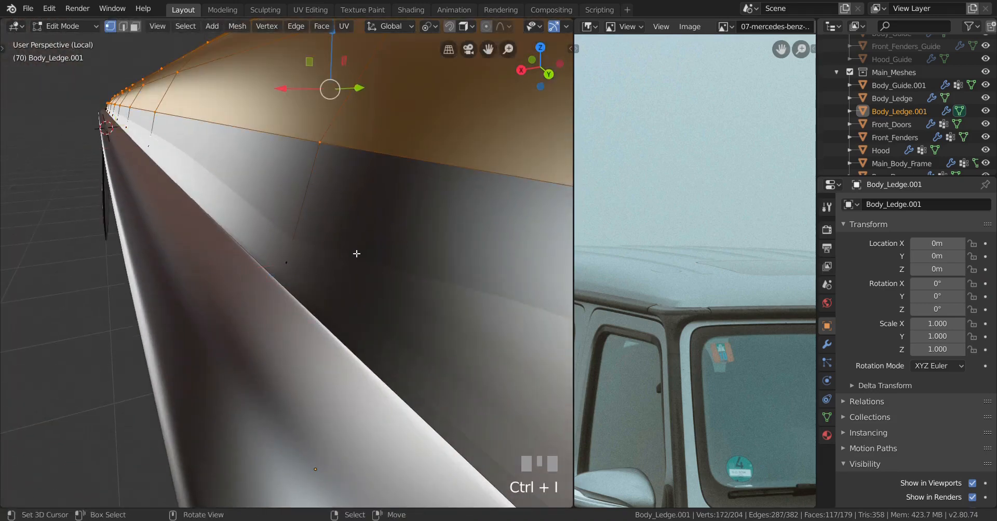
key("h")
Move the nearest visible vertex of the isolated side edge outward along X onto the ledge.
right_click(289, 263)
middle_click_drag(289, 263, 273, 277)
scroll(275, 279, "up", 1)
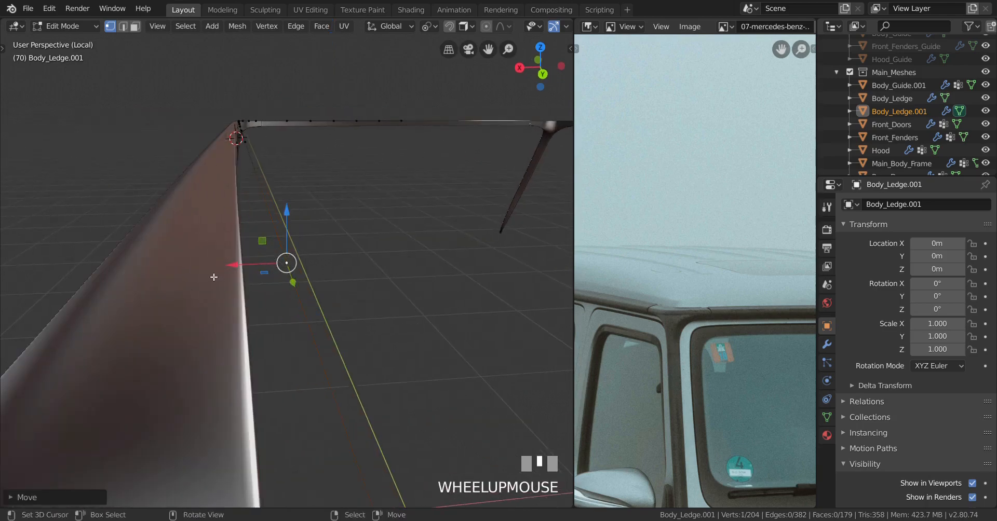
middle_click_drag(213, 277, 228, 262)
left_click_drag(243, 265, 169, 287)
middle_click_drag(169, 287, 267, 252)
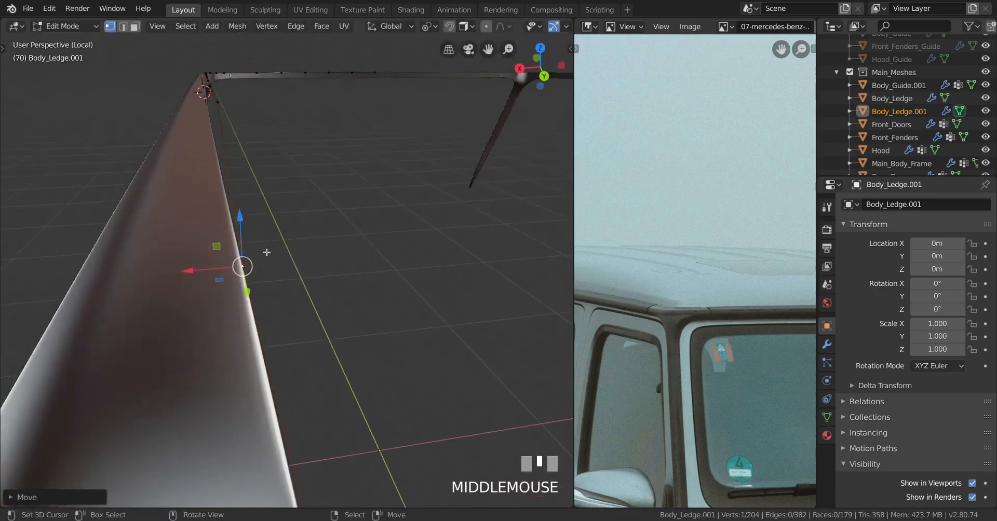
Focus on the following side-edge vertex and move it outward along X to meet the ledge's highlighted edge.
right_click(221, 98)
key("KP_Decimal")
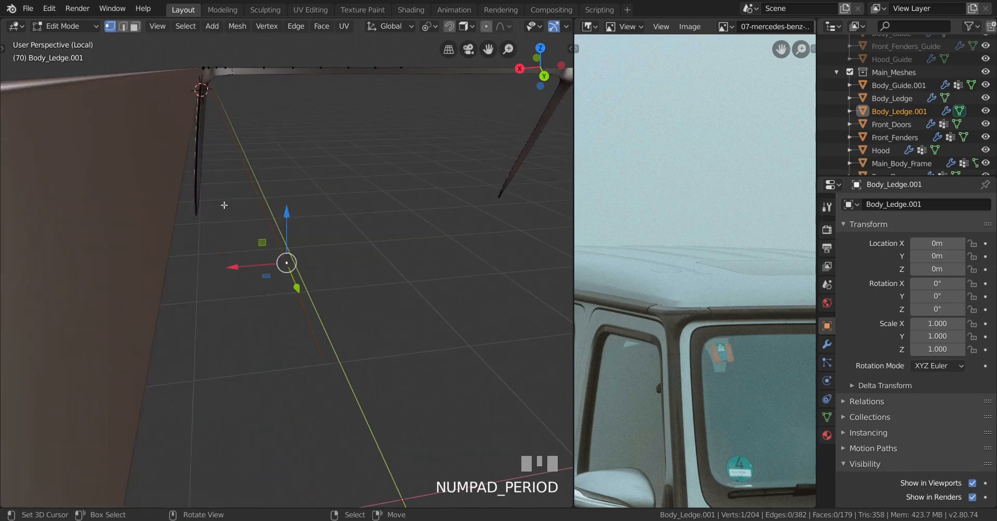
scroll(225, 205, "down", 3)
left_click_drag(234, 267, 64, 282)
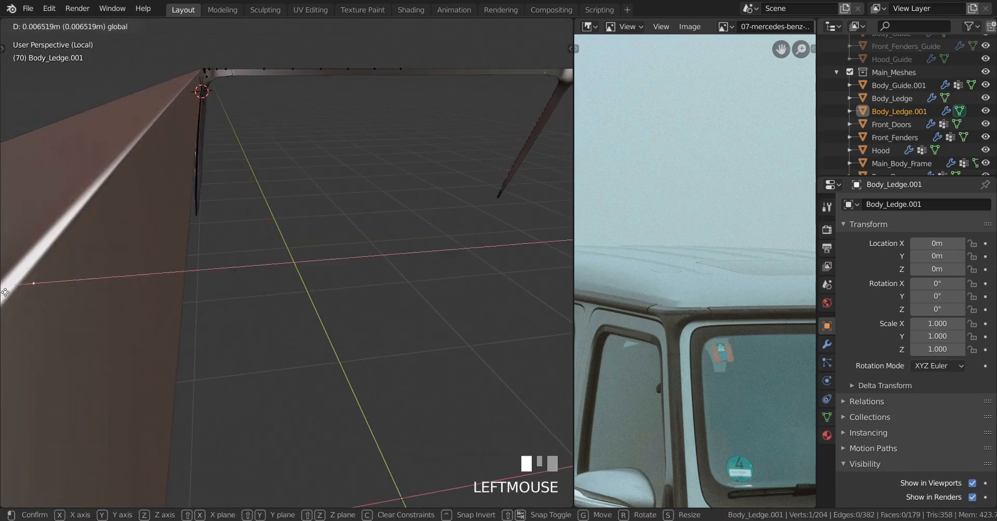
left_click_drag(12, 316, 12, 316)
Move the third side-edge vertex outward along X and fine-tune its position against the ledge.
right_click(213, 80)
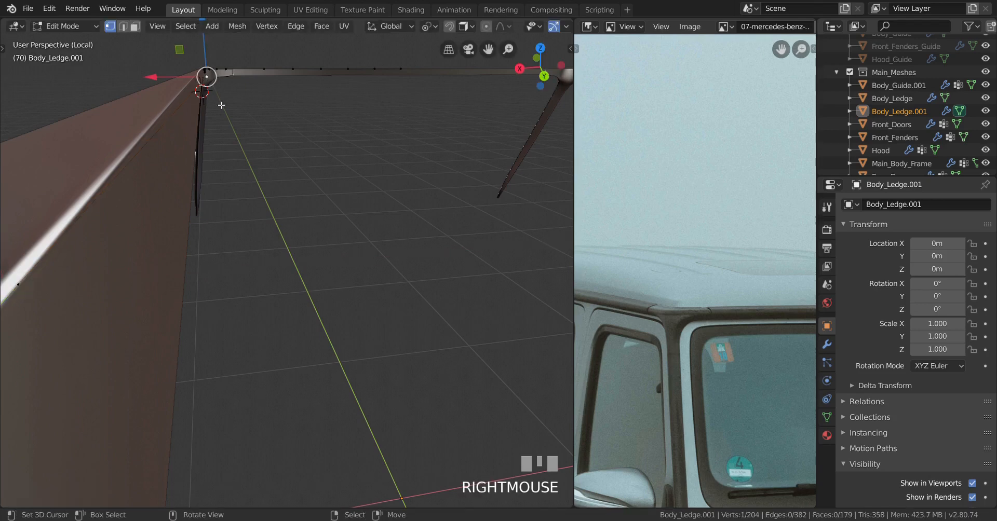
key("KP_Decimal")
scroll(230, 118, "down", 3)
left_click_drag(234, 267, 46, 302)
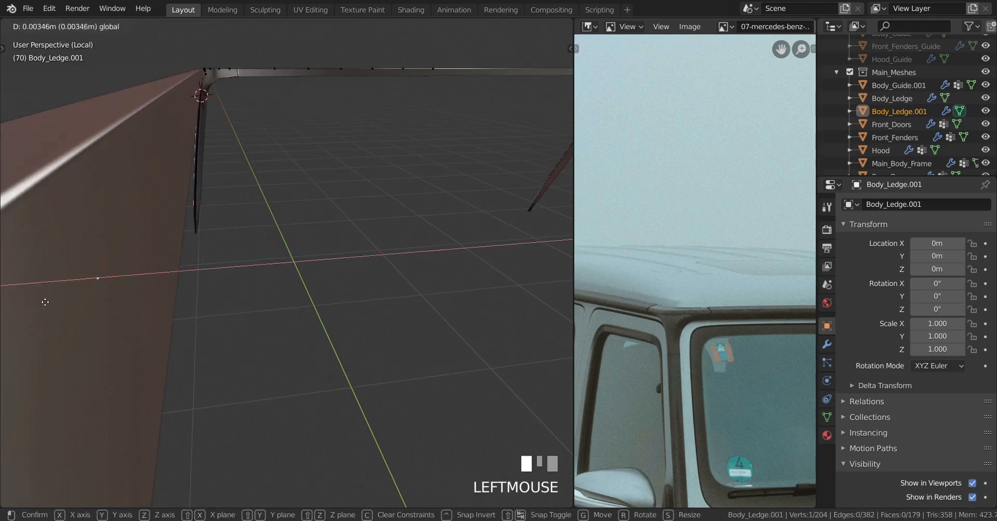
left_click_drag(505, 305, 506, 305)
scroll(363, 296, "down", 2)
middle_click_drag(363, 296, 319, 288, "shift")
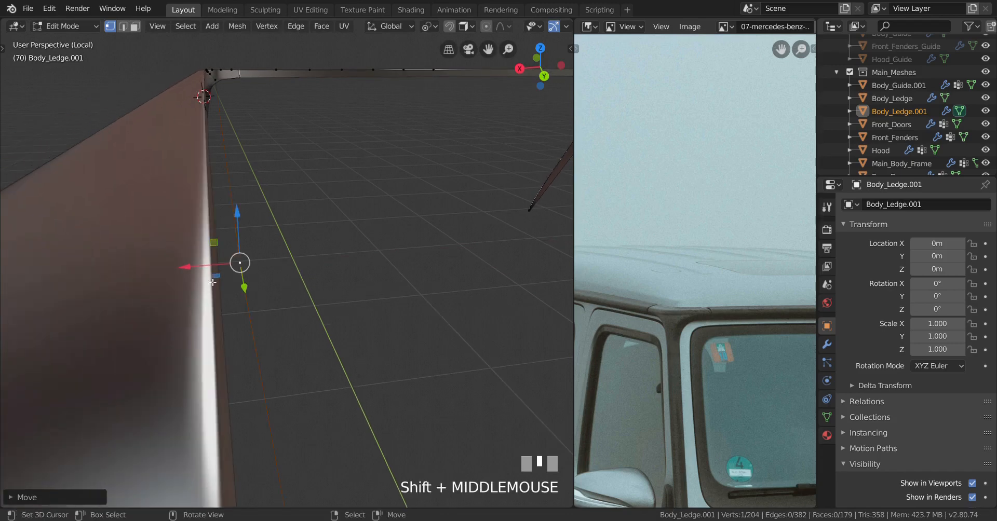
left_click_drag(213, 282, 185, 278)
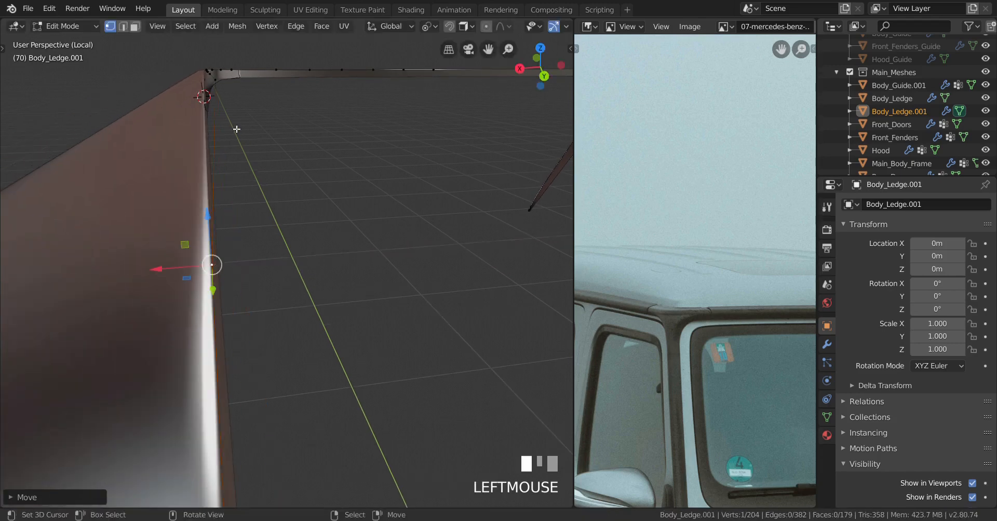
Align the fourth side-edge vertex with the ledge by moving it outward along X.
right_click(213, 80)
key("KP_Decimal")
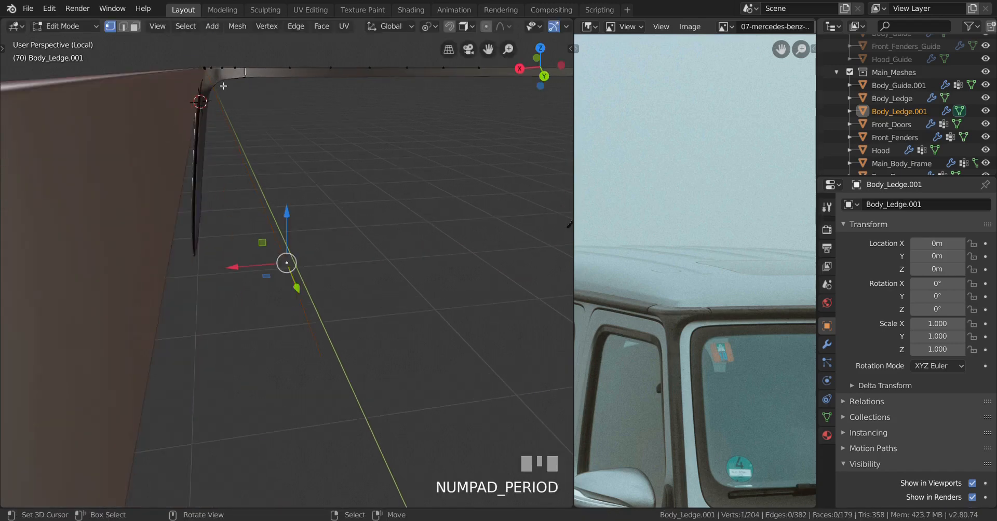
scroll(253, 173, "down", 1)
scroll(254, 173, "down", 1)
left_click_drag(252, 263, 181, 274)
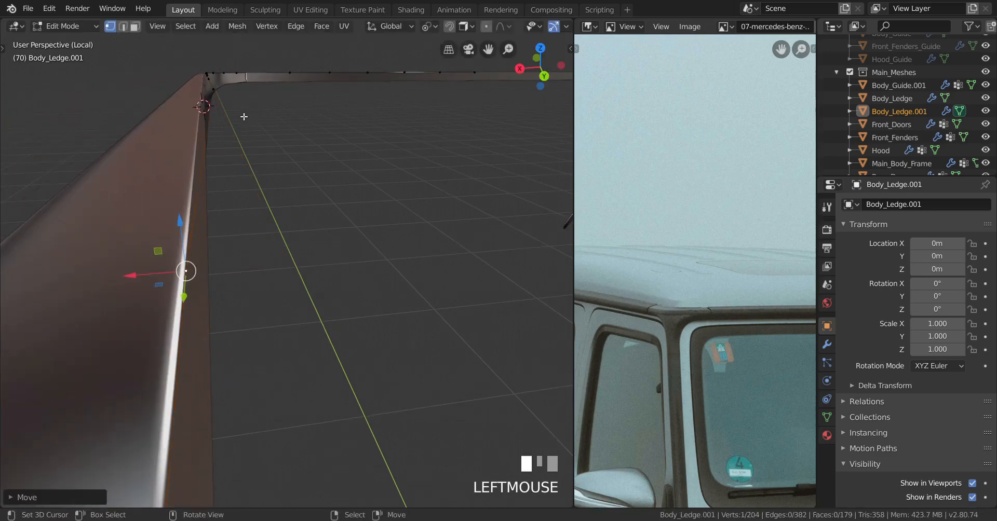
Shift the fifth side-edge vertex outward along X by about 0.0072 m.
right_click(213, 88)
key("KP_Decimal")
scroll(217, 103, "down", 1)
scroll(217, 103, "down", 1)
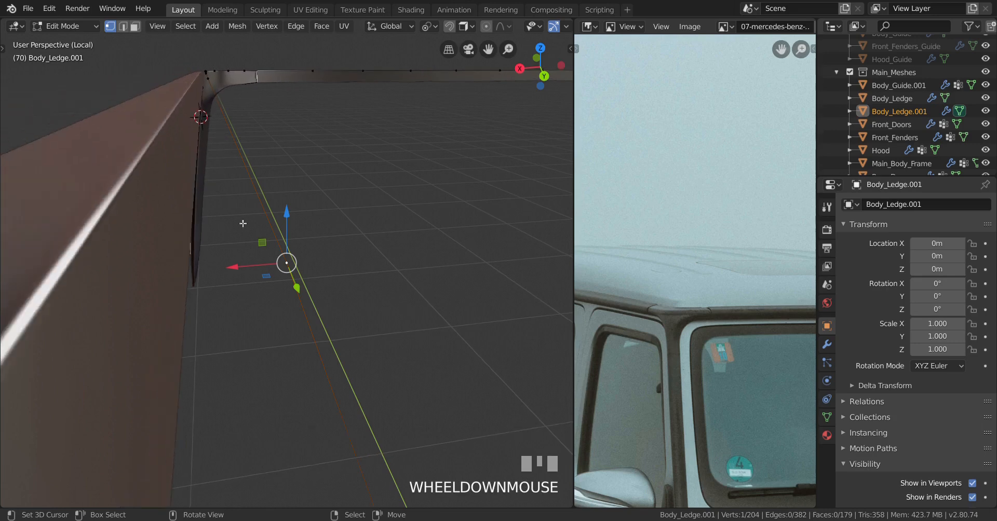
left_click_drag(240, 266, 234, 274)
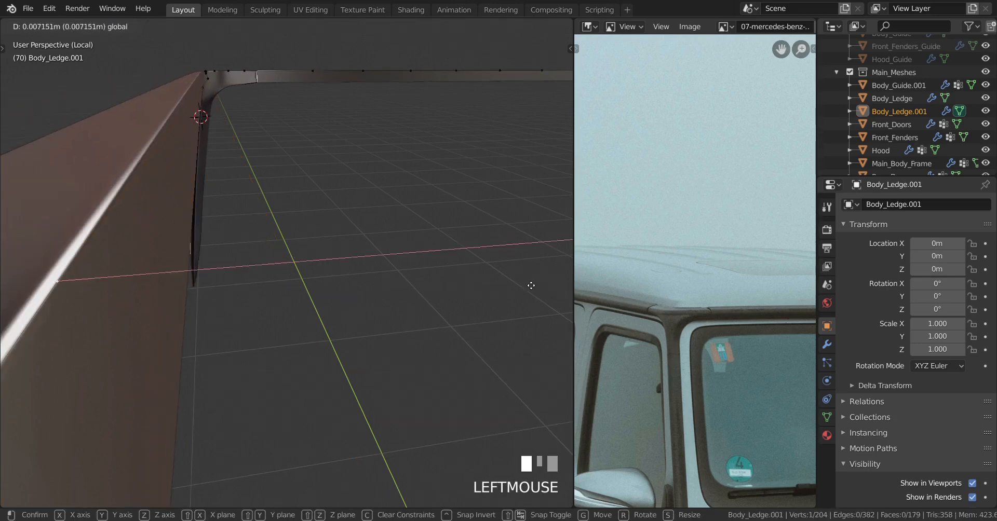
left_click_drag(531, 286, 532, 285)
Move the sixth side-edge vertex outward along X until it sits on the ledge's edge.
right_click(217, 85)
key("KP_Decimal")
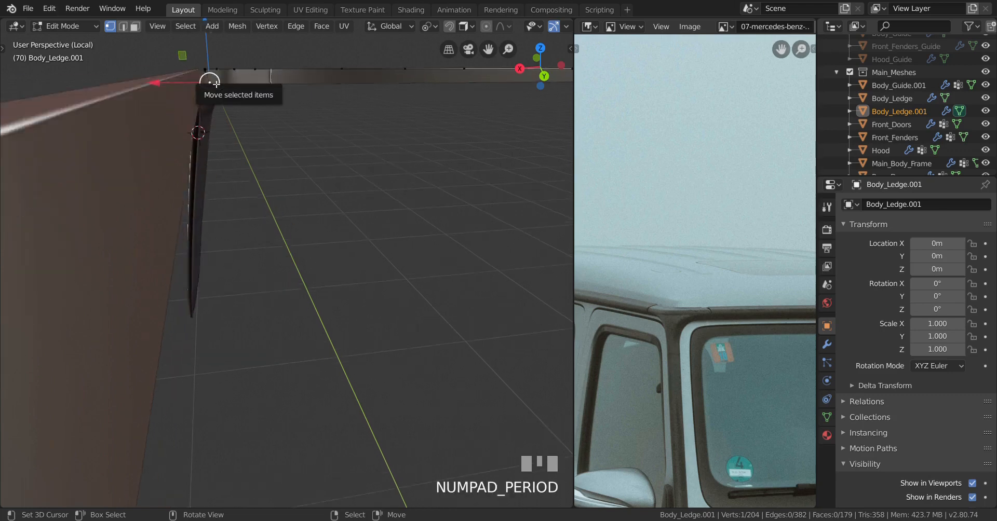
scroll(265, 242, "down", 2)
left_click_drag(236, 269, 131, 290)
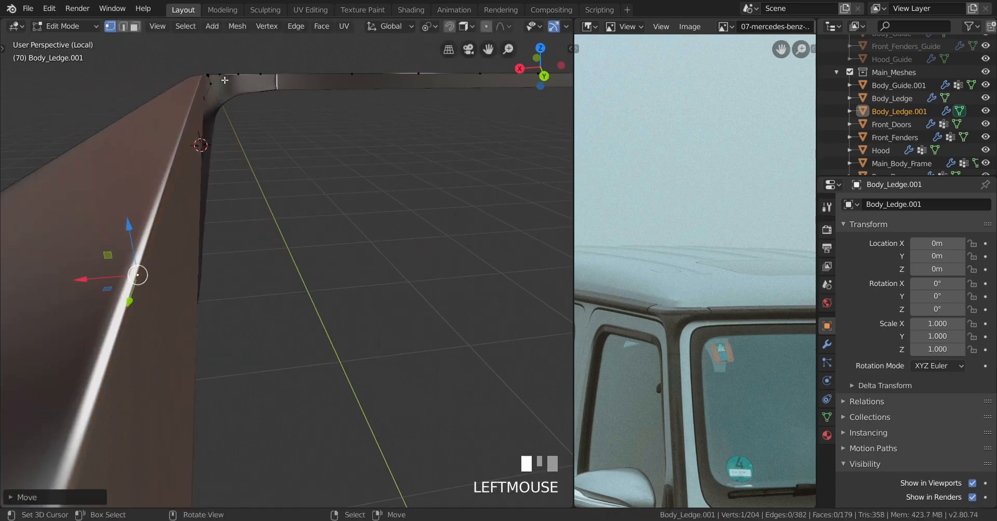
Move the seventh side-edge vertex outward along X by about 0.0069 m.
right_click(212, 82)
key("KP_Decimal")
scroll(241, 134, "down", 2)
left_click_drag(231, 267, 125, 282)
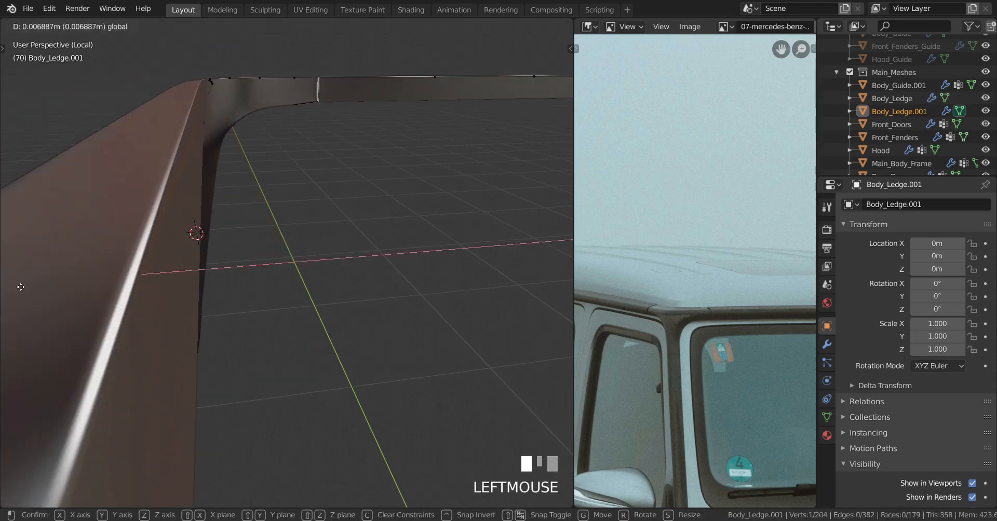
left_click_drag(61, 277, 61, 278)
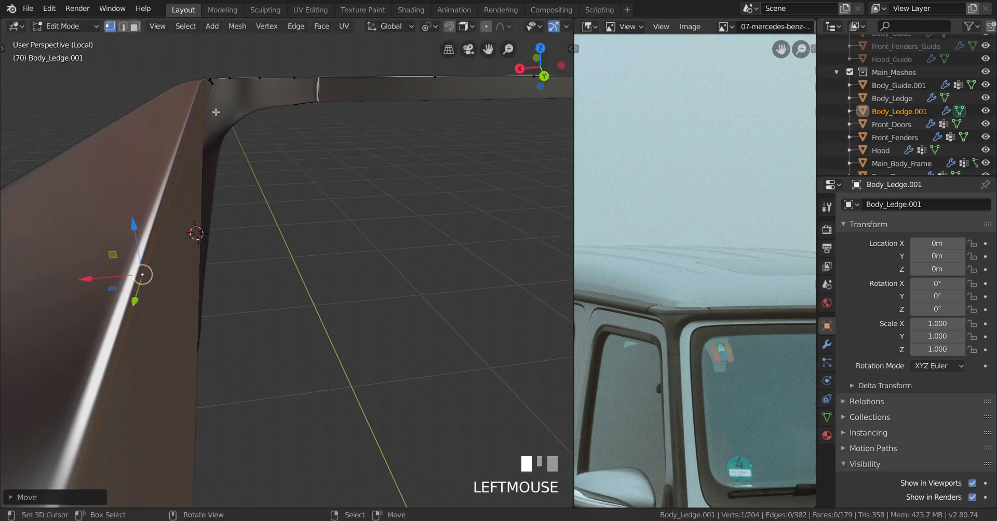
Move the vertex just before the corner outward along X by about 0.0071 m and adjust its height slightly.
right_click(222, 85)
key("KP_Decimal")
scroll(238, 116, "down", 3)
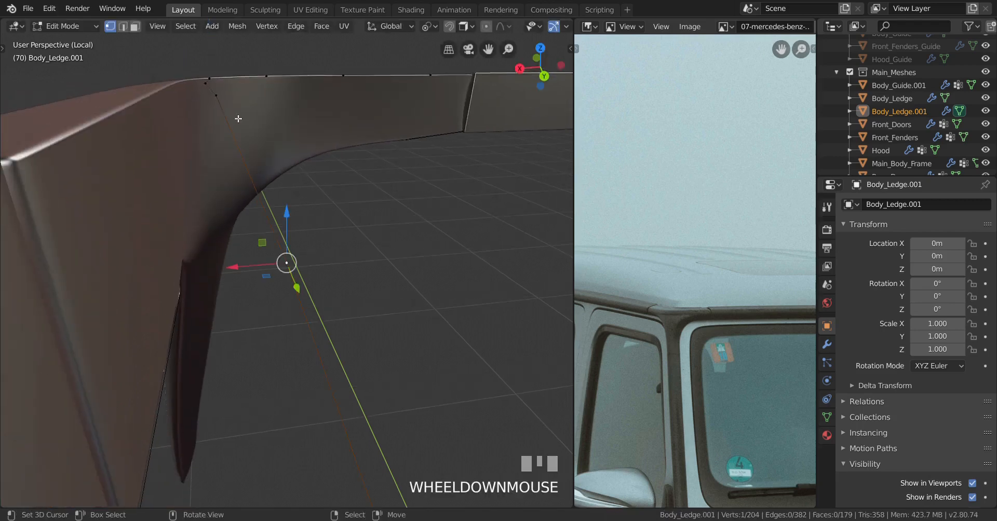
left_click_drag(231, 264, 171, 272)
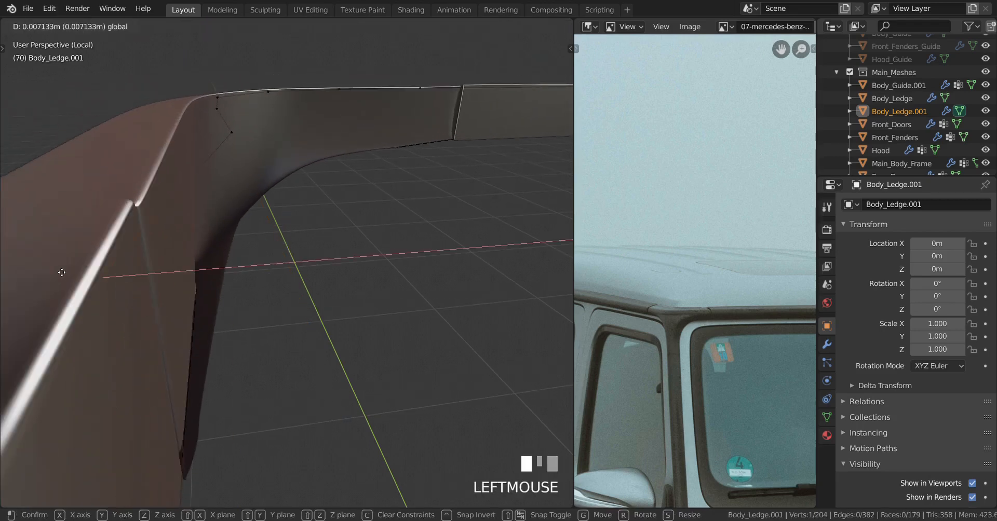
left_click_drag(95, 266, 96, 266)
left_click_drag(97, 232, 99, 172)
Move the first corner vertex outward along X onto the ledge and lower it slightly along Z.
right_click(230, 132)
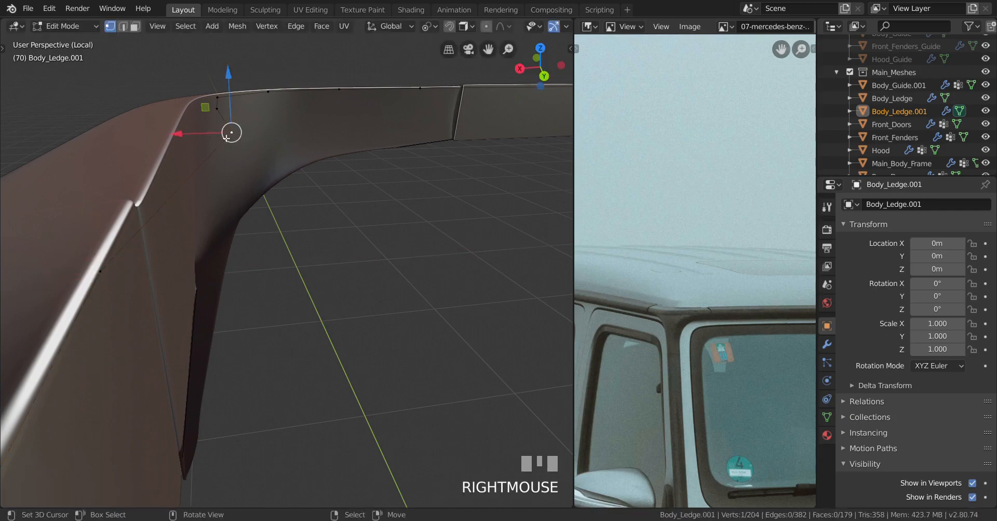
left_click_drag(187, 141, 134, 155)
key("KP_Decimal")
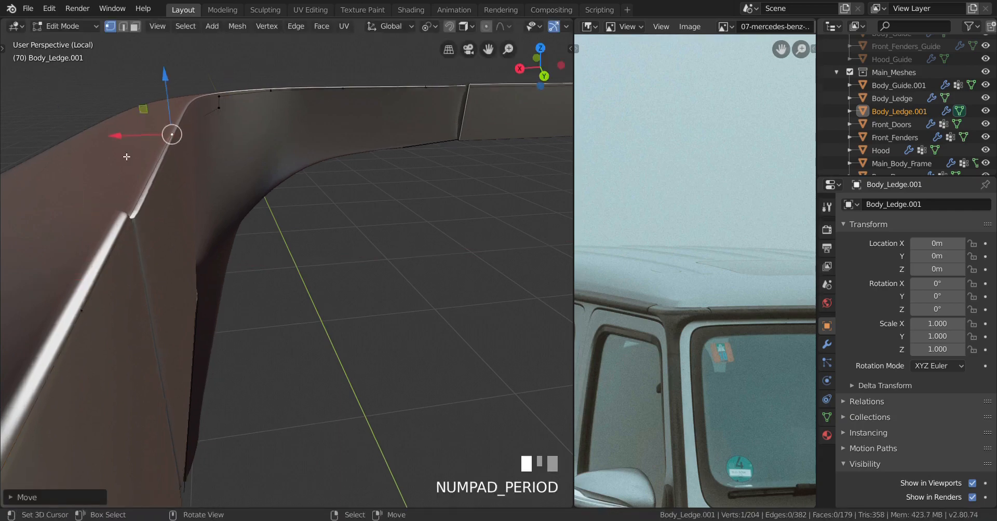
middle_click_drag(126, 163, 191, 190)
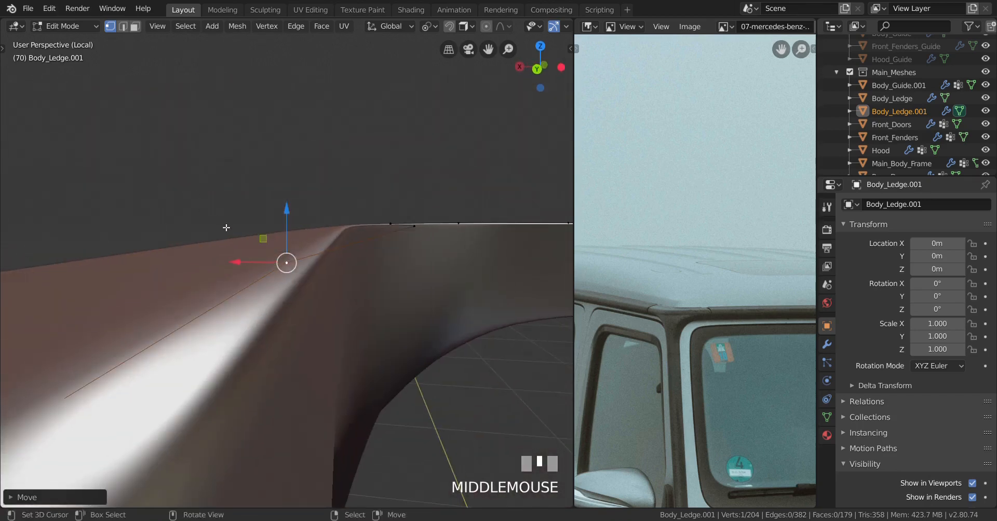
scroll(229, 235, "down", 2)
middle_click_drag(229, 235, 261, 267)
scroll(244, 249, "up", 2)
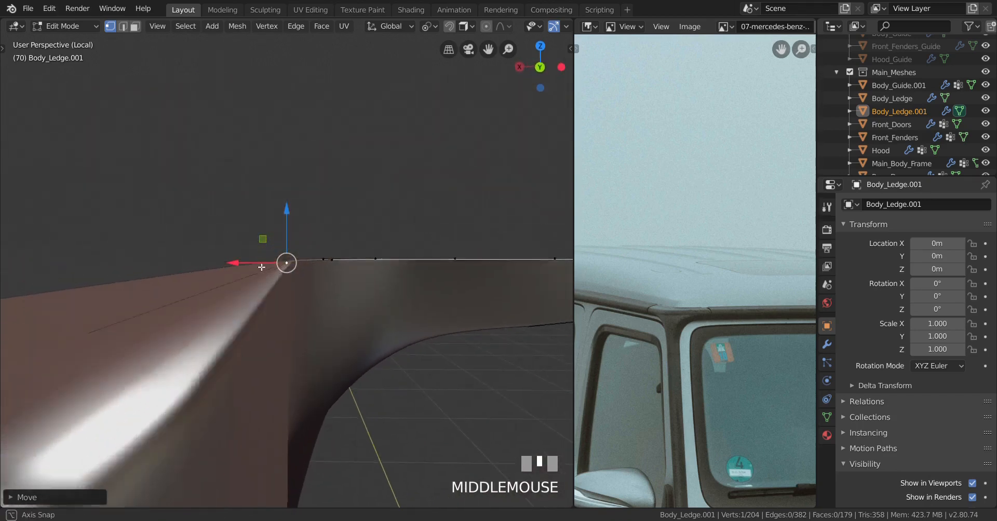
left_click_drag(286, 226, 295, 248)
left_click_drag(302, 282, 301, 278)
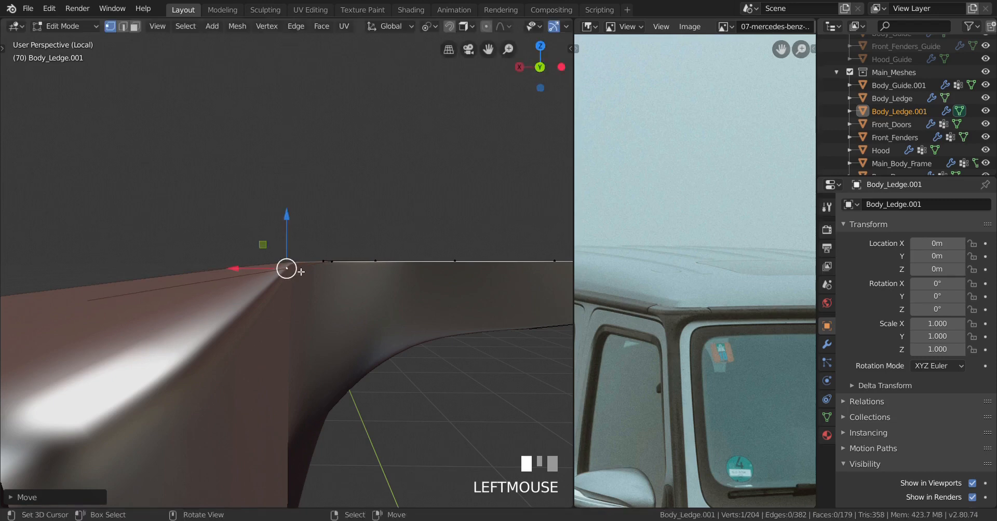
Move the adjacent corner vertex outward along X and lower it along Z to follow the ledge's curve.
middle_click_drag(300, 272, 306, 304)
right_click(332, 187)
left_click_drag(288, 184, 255, 200)
key("KP_Decimal")
scroll(285, 218, "down", 2)
middle_click_drag(285, 218, 288, 218)
left_click_drag(287, 219, 292, 276)
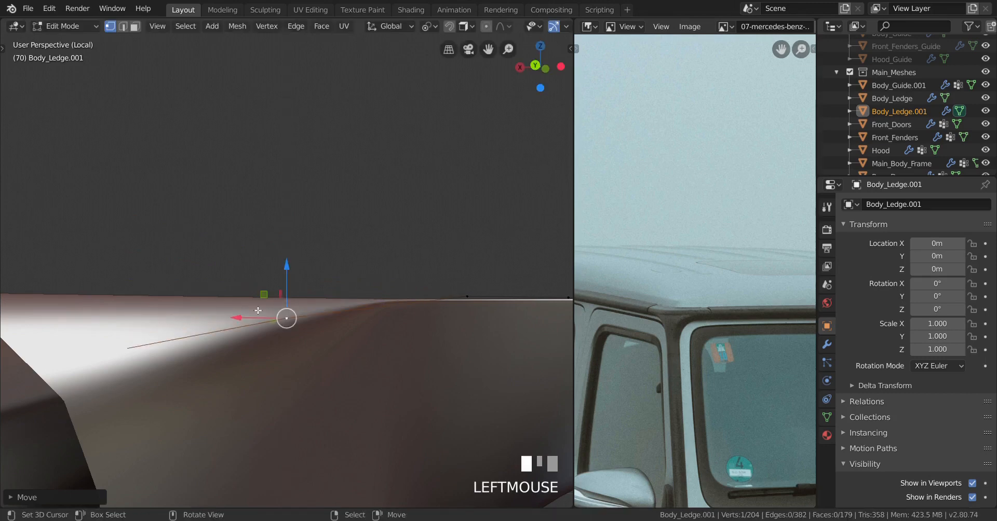
Finish moving the current corner vertex outward along X, and move the next corner vertex outward along X with a slight height adjustment.
left_click_drag(260, 315, 211, 325)
right_click(465, 296)
key("KP_Decimal")
scroll(465, 296, "down", 2)
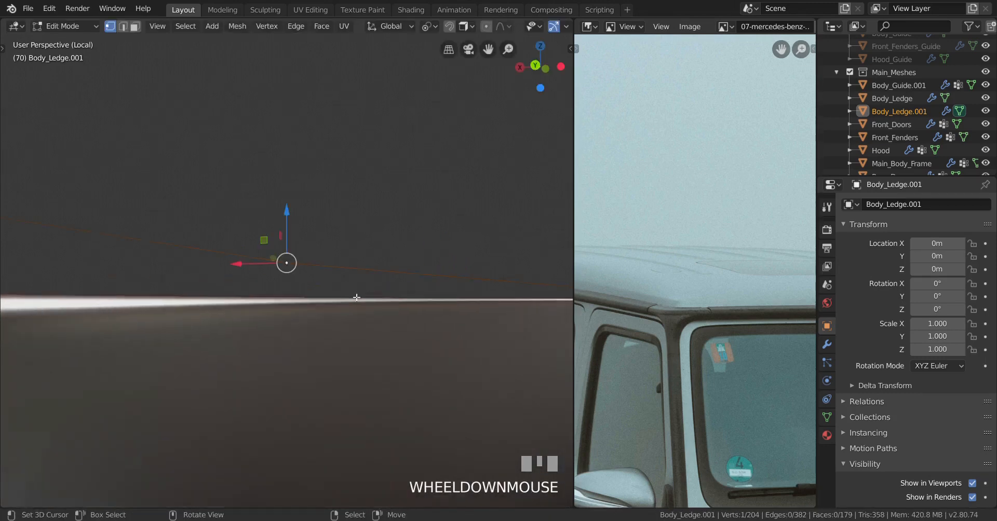
middle_click_drag(465, 297, 391, 341)
scroll(267, 278, "down", 3)
left_click_drag(267, 278, 152, 323)
left_click_drag(175, 259, 180, 264)
left_click_drag(158, 302, 133, 315)
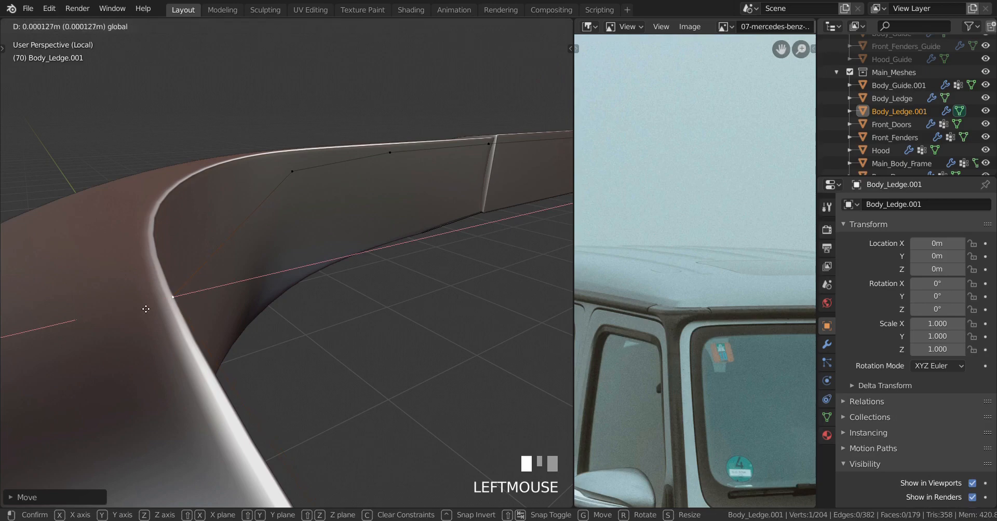
right_click(148, 307)
Fit this corner vertex to the ledge's inner curve by moving it along X and Y and lowering it slightly along Z.
middle_click_drag(148, 306, 294, 328)
scroll(201, 229, "down", 3)
left_click_drag(275, 248, 239, 294)
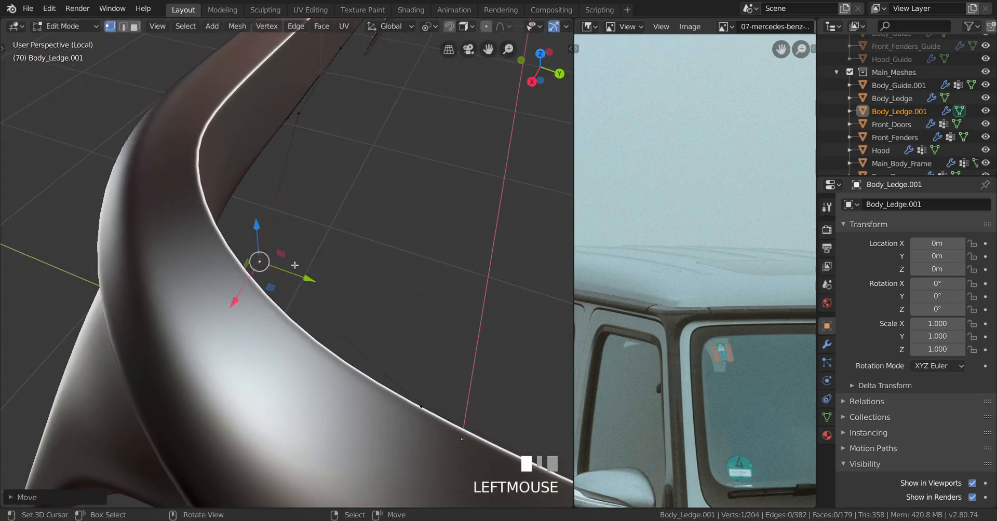
left_click_drag(306, 277, 278, 271)
middle_click_drag(287, 296, 234, 242)
scroll(233, 242, "up", 3)
left_click_drag(291, 304, 291, 311)
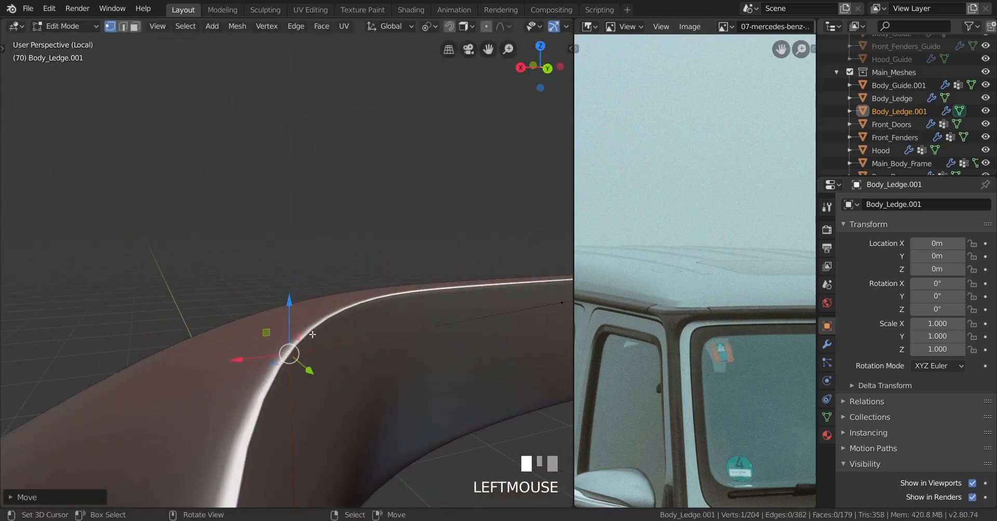
mouse_move(315, 374)
left_mouse_down()
mouse_move(341, 407)
mouse_move(329, 388)
left_mouse_up()
key("Tab")
middle_click_drag(329, 388, 313, 431)
key("Tab")
Select the eight remaining lower-edge vertices along the roof's side and scale them along Y to align with the vertex nearest the corner.
middle_click_drag(419, 263, 339, 362, "shift")
right_click(406, 279)
key("KP_Decimal")
scroll(345, 311, "down", 2)
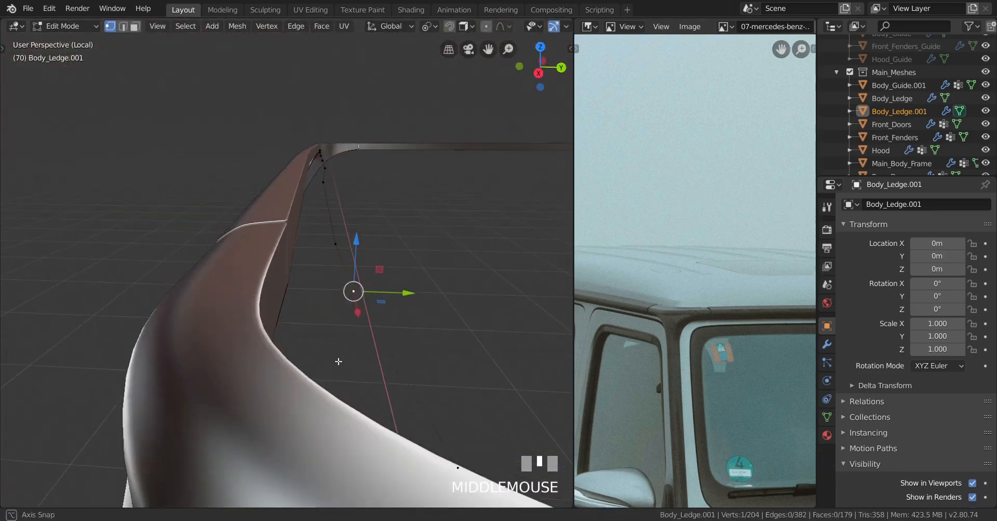
right_click(320, 152, "ctrl")
mouse_move(380, 157)
left_mouse_down()
mouse_move(368, 163)
mouse_move(392, 172)
left_mouse_up()
middle_click_drag(317, 219, 343, 321, "shift")
middle_click_drag(304, 368, 283, 389)
right_click(278, 389, "shift")
key("s")
key("y")
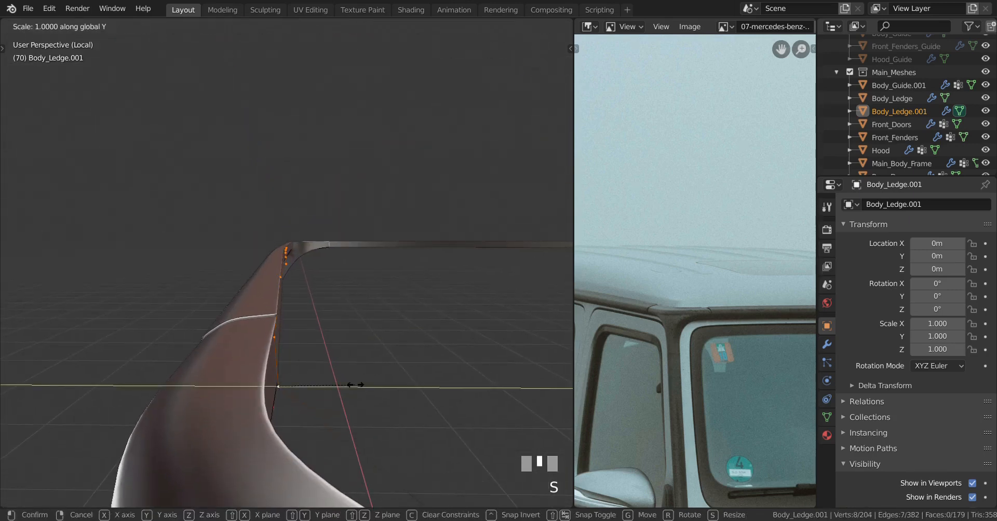
key("Return")
Move the eight side vertices along Y toward the ledge and lower them slightly along Z.
left_click_drag(332, 388, 296, 397)
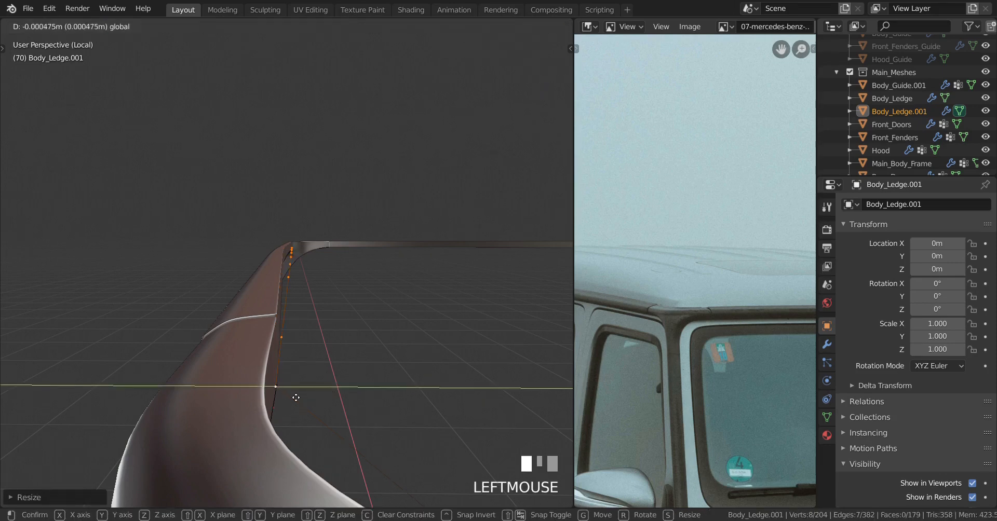
left_click_drag(177, 412, 182, 410)
scroll(269, 423, "up", 2)
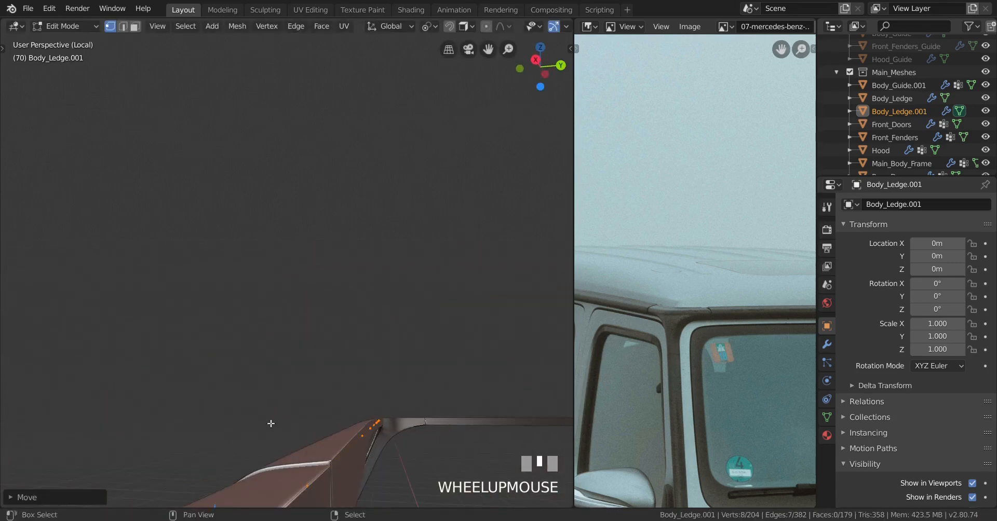
middle_click_drag(269, 423, 258, 395, "shift")
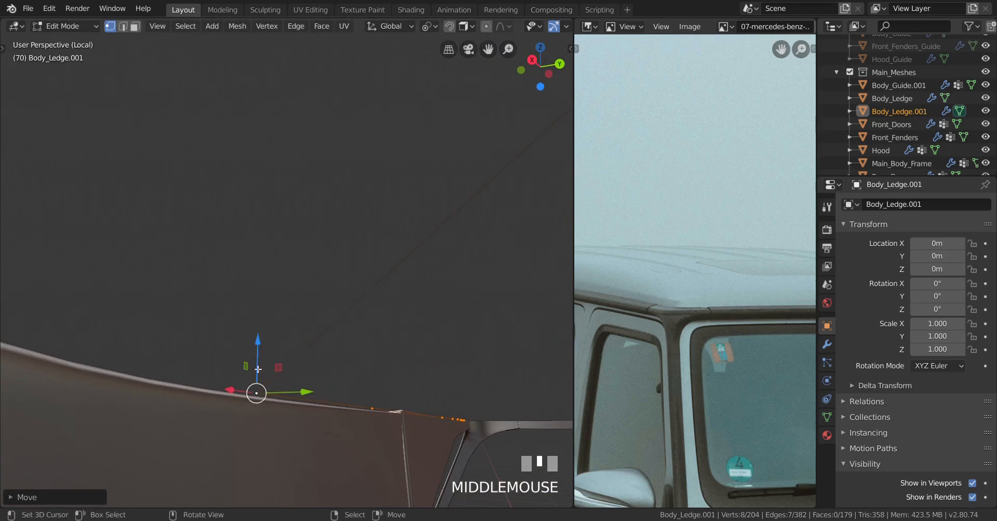
left_click_drag(260, 382, 259, 410)
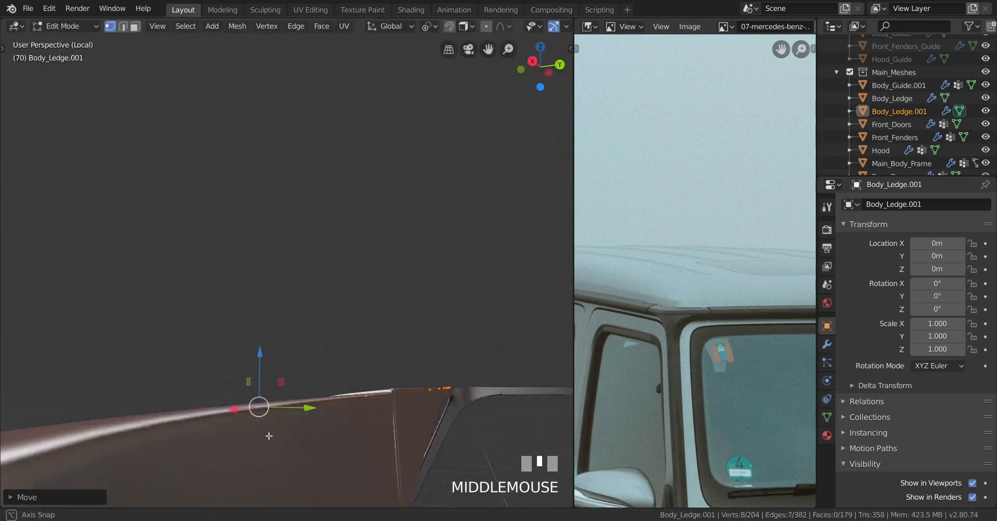
middle_click_drag(259, 409, 297, 440)
left_click_drag(336, 438, 377, 435)
Exclude the vertex nearest the corner from the selection and move the other seven side vertices along Y toward the ledge.
left_click_drag(223, 393, 345, 485, "ctrl")
middle_click_drag(344, 485, 323, 374, "shift")
scroll(327, 378, "up", 2)
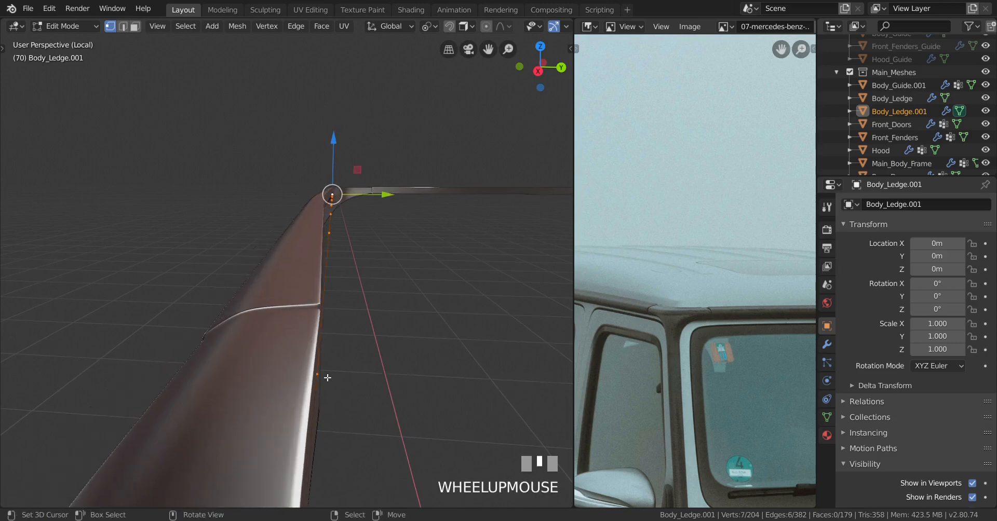
right_click(328, 378, "shift")
left_click_drag(368, 379, 334, 396)
Reduce the selection to the six farther side vertices and move them along Y onto the ledge's inner edge.
left_click_drag(290, 351, 357, 420, "ctrl")
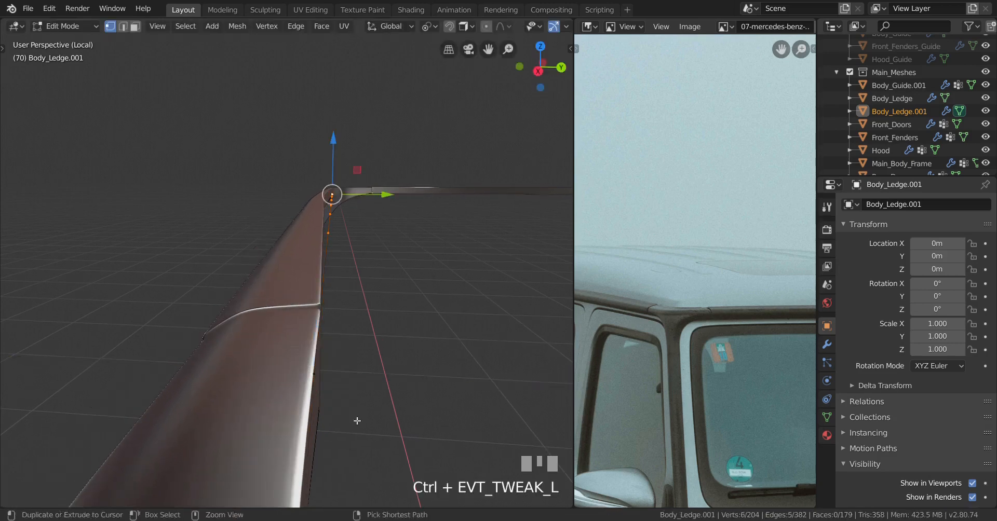
right_click(331, 244)
key("KP_Decimal")
scroll(334, 260, "down", 2)
middle_click_drag(334, 260, 333, 289)
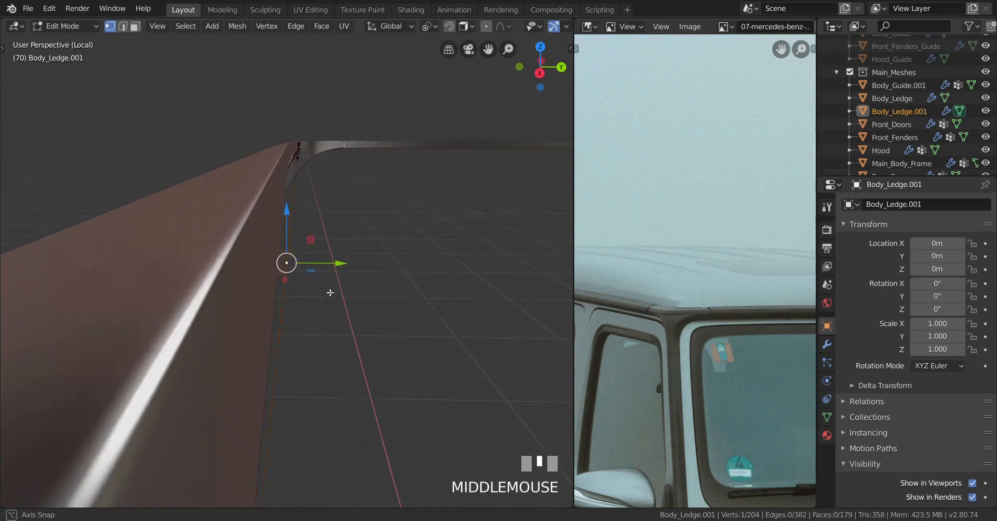
scroll(305, 229, "down", 2)
middle_click_drag(304, 229, 265, 245)
scroll(282, 314, "down", 3)
right_click(249, 123, "ctrl")
scroll(281, 281, "up", 4)
right_click(285, 352, "shift")
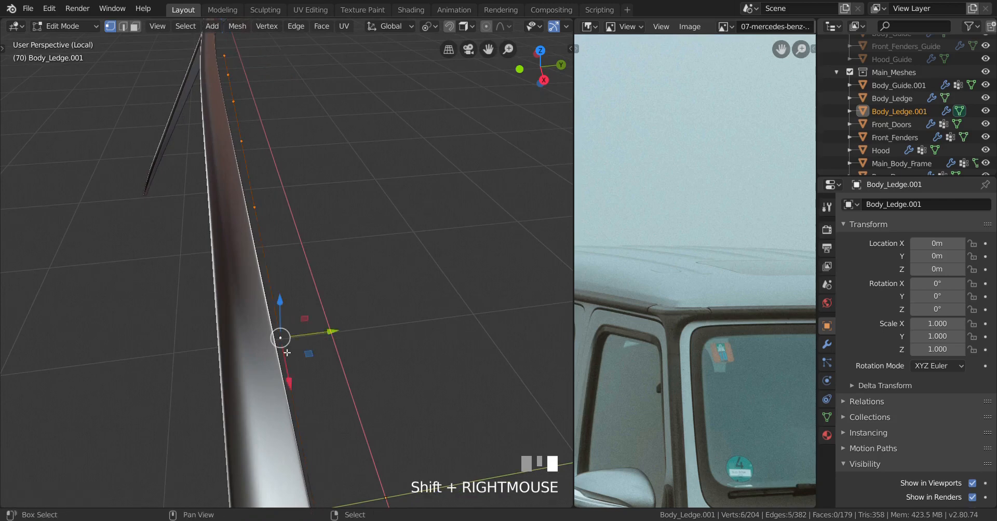
middle_click_drag(314, 285, 301, 329, "shift")
middle_click_drag(301, 330, 292, 310)
left_click_drag(314, 394, 238, 387)
key("ctrl+z")
left_click_drag(325, 380, 194, 372)
middle_click_drag(194, 372, 250, 347)
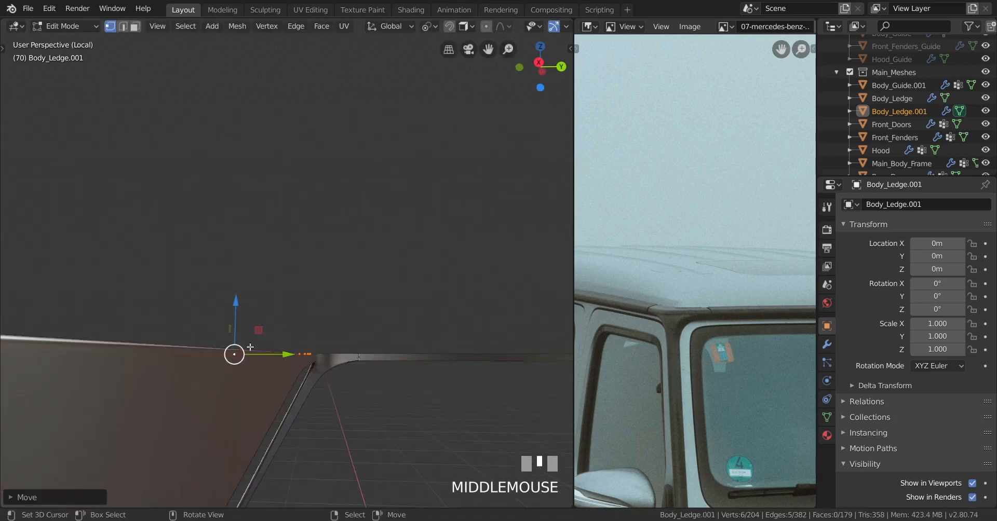
Raise the six side vertices slightly along Z and rotate them about Z to follow the ledge's direction.
left_click_drag(241, 314, 239, 286)
middle_click_drag(239, 285, 295, 387)
key("r")
key("z")
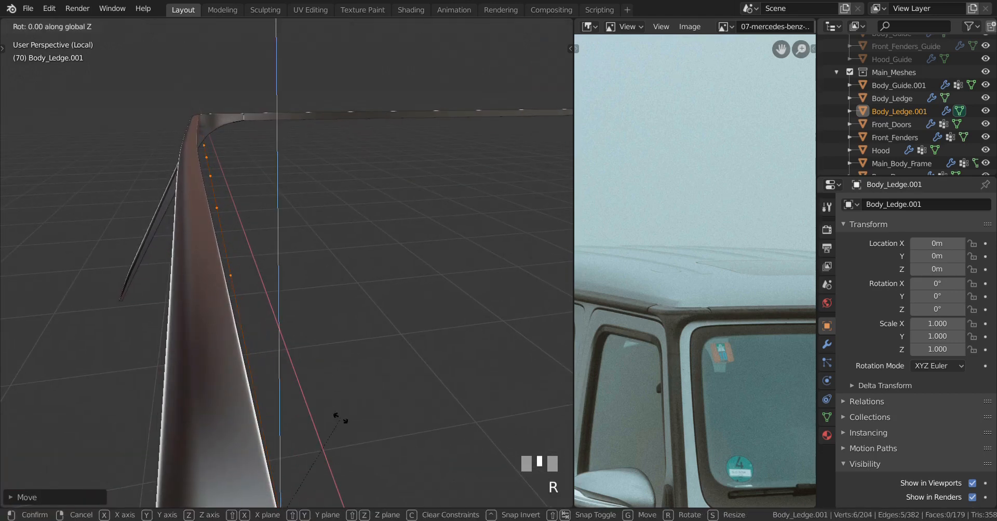
left_click(261, 361)
Adjust one of the farther side vertices along Y so it sits on the ledge's edge.
middle_click_drag(263, 363, 509, 272)
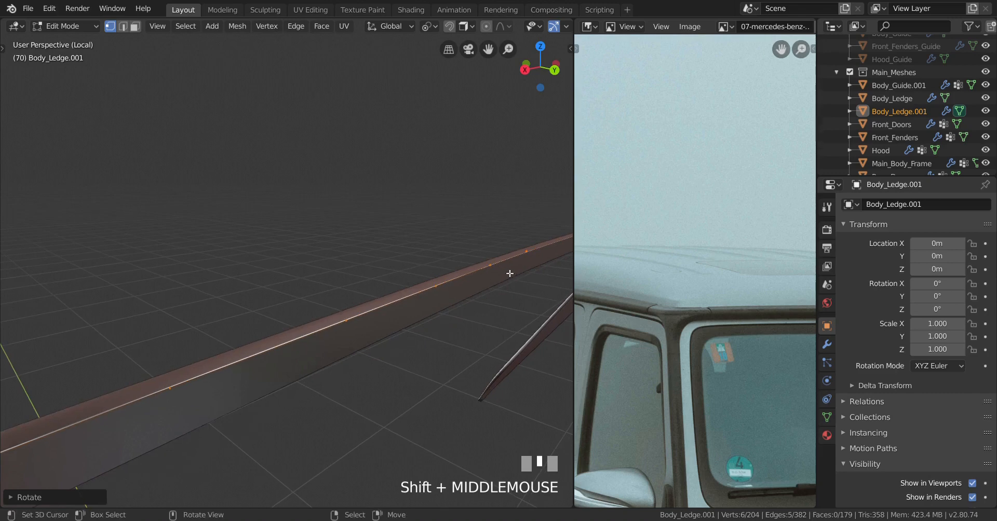
right_click(527, 252)
key("KP_Decimal")
scroll(303, 301, "down", 2)
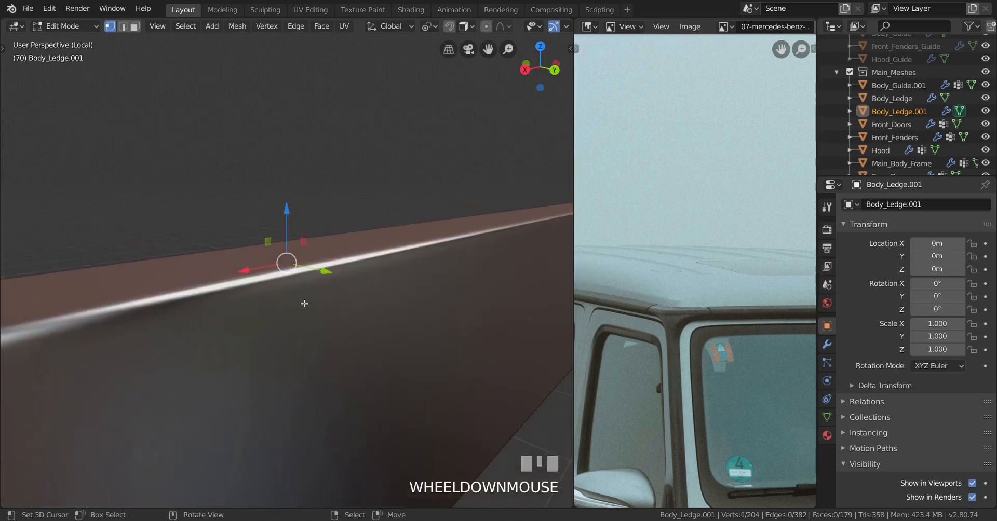
middle_click_drag(303, 300, 345, 296)
left_click_drag(345, 296, 378, 275)
key("ctrl+z")
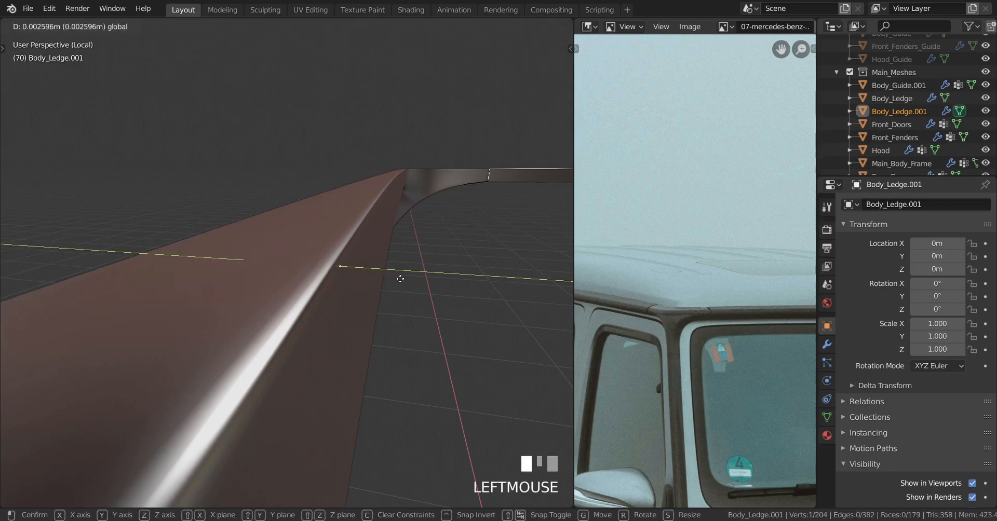
left_click_drag(323, 255, 321, 256)
Check the lower-edge vertices in X-ray view and move one mid-side vertex slightly along Y onto the ledge's edge.
scroll(287, 343, "down", 3)
middle_click_drag(288, 340, 349, 274, "shift")
key("a")
key("alt+z")
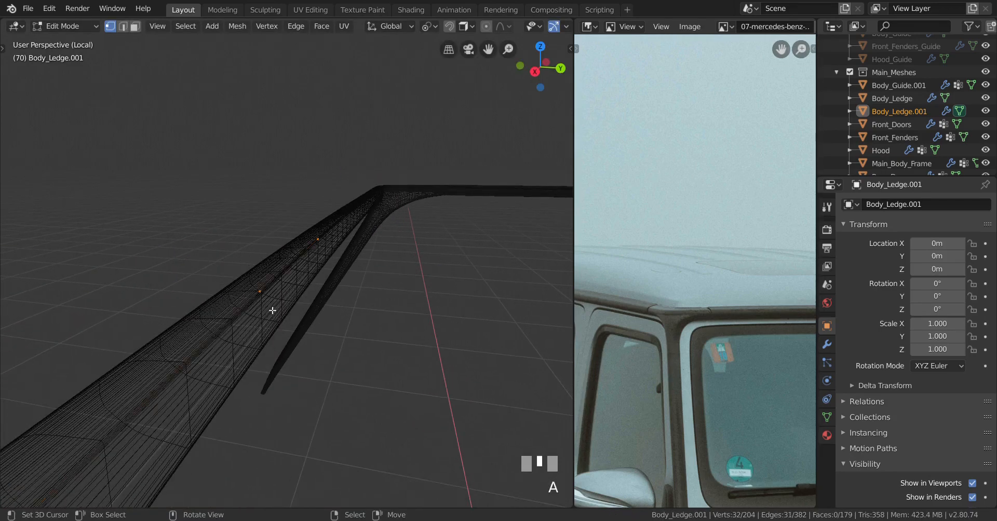
scroll(259, 311, "up", 2)
right_click(254, 341)
key("alt+z")
scroll(343, 336, "up", 2)
scroll(324, 346, "down", 2)
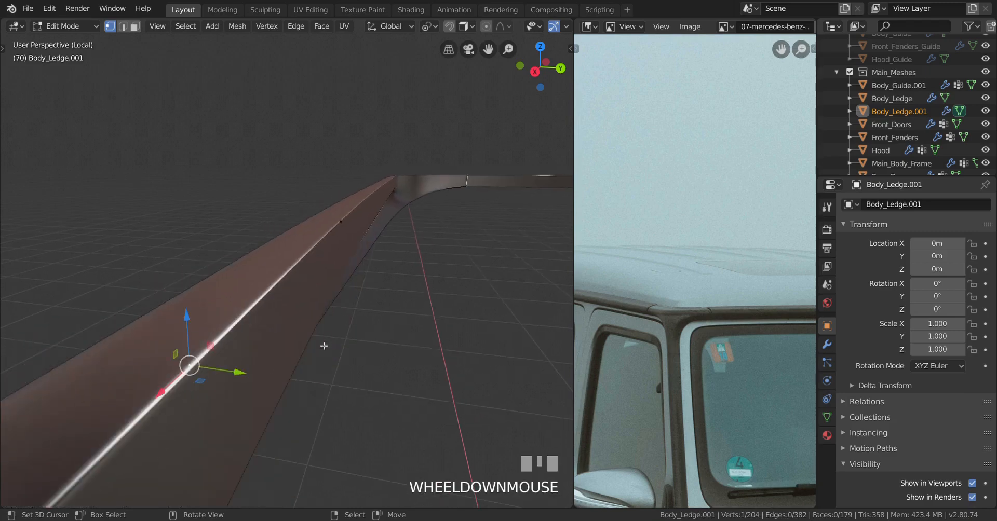
left_click_drag(242, 369, 287, 363)
Reveal the hidden roof geometry and add an edge loop close to the roof's lower edge.
scroll(287, 363, "down", 3)
middle_click_drag(288, 363, 327, 304)
key("Tab")
key("alt+h")
scroll(267, 325, "up", 5)
middle_click_drag(267, 325, 384, 311, "shift")
key("ctrl+r")
left_click(343, 333)
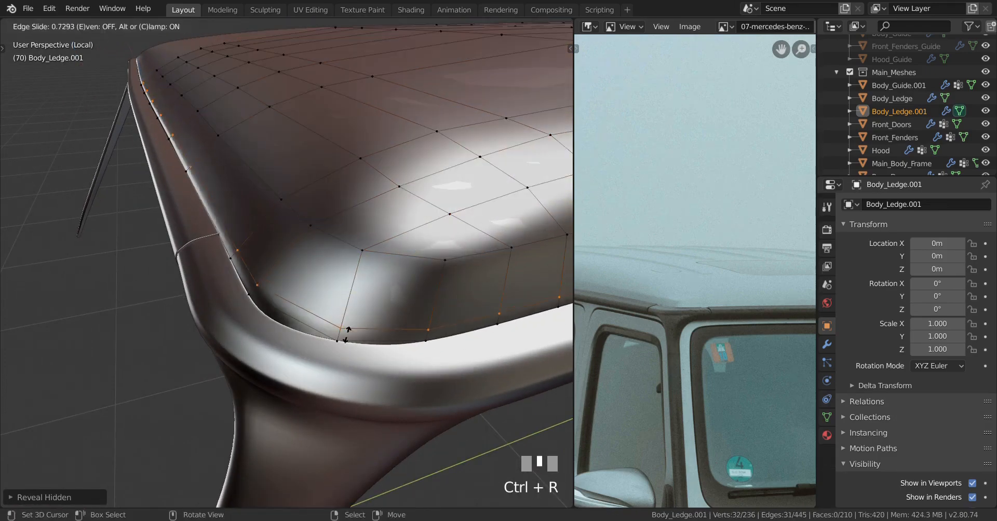
left_click(349, 371, "shift")
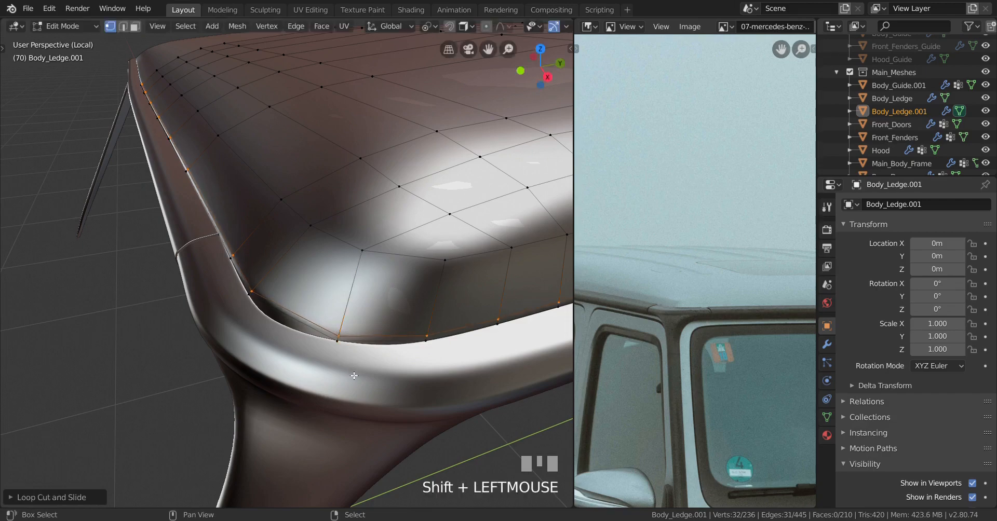
Examine the roof's smoothed surface and its fit against the ledge around the corner.
key("Tab")
scroll(367, 363, "down", 5)
middle_click_drag(368, 363, 186, 323)
scroll(220, 342, "up", 3)
scroll(221, 342, "up", 2)
key("Tab")
key("a")
key("a")
key("Tab")
scroll(300, 337, "up", 3)
key("Tab")
scroll(190, 324, "up", 5)
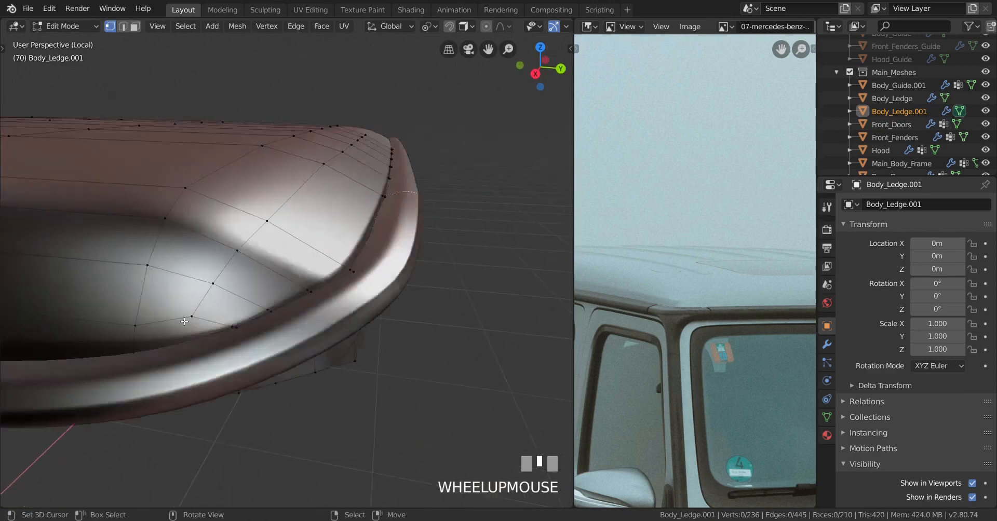
Slide the roof corner vertex just above the lower edge slightly upward along its edge.
scroll(218, 326, "down", 4)
right_click(239, 289)
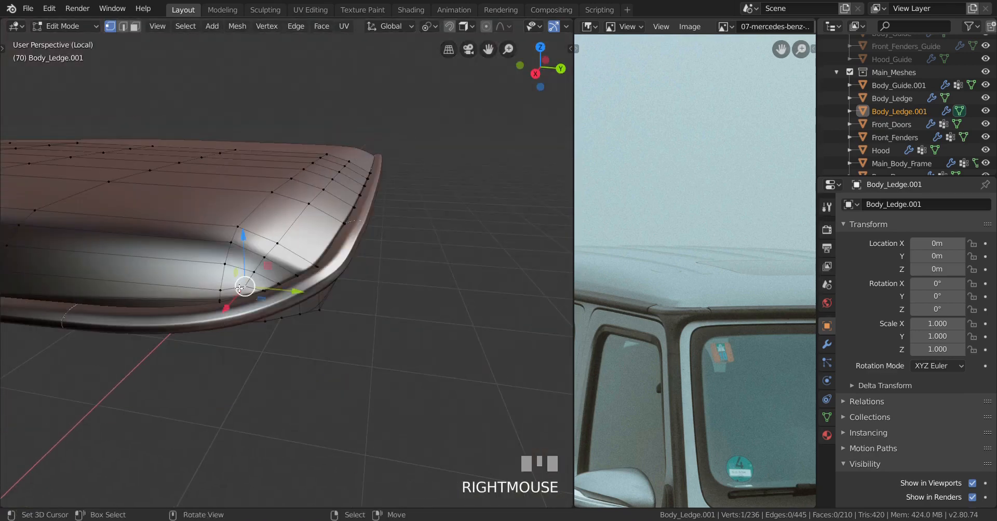
key("KP_Decimal")
scroll(235, 317, "down", 3)
scroll(235, 317, "down", 4)
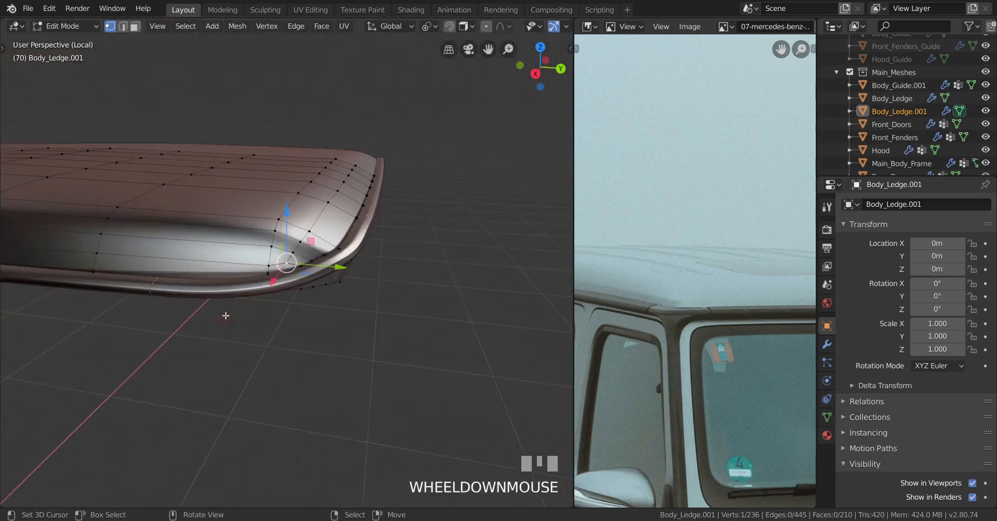
scroll(223, 314, "up", 2)
middle_click_drag(194, 325, 309, 293, "shift")
key("g")
key("g")
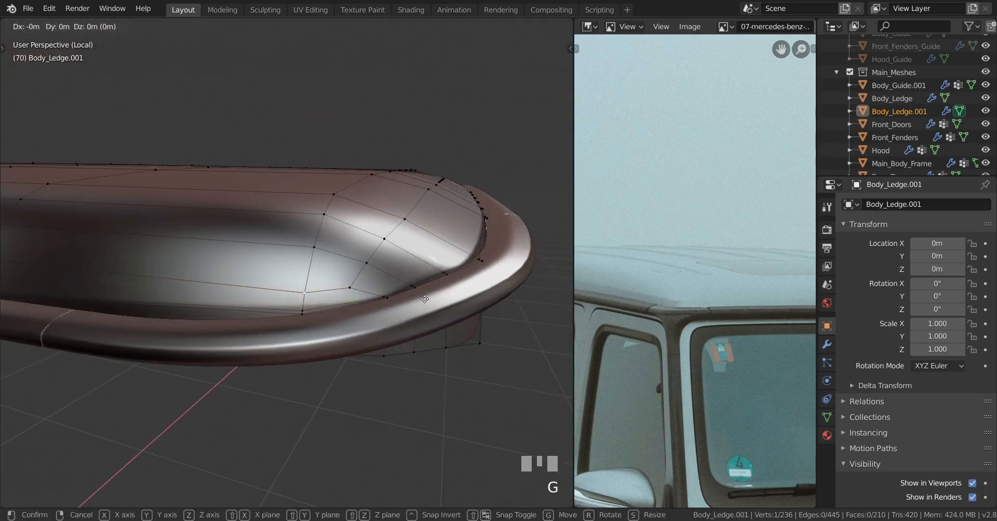
left_click(421, 284)
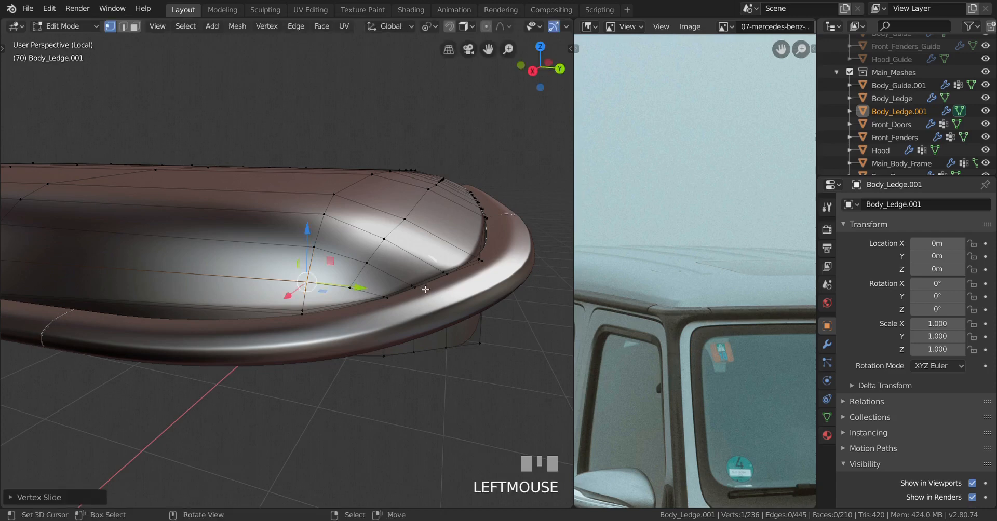
scroll(398, 303, "up", 3)
key("ctrl+r")
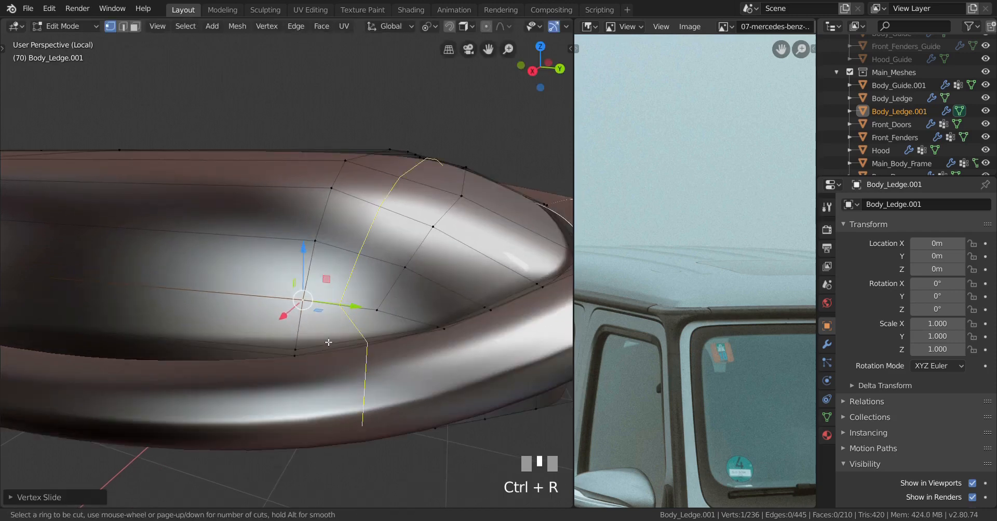
right_click(305, 328)
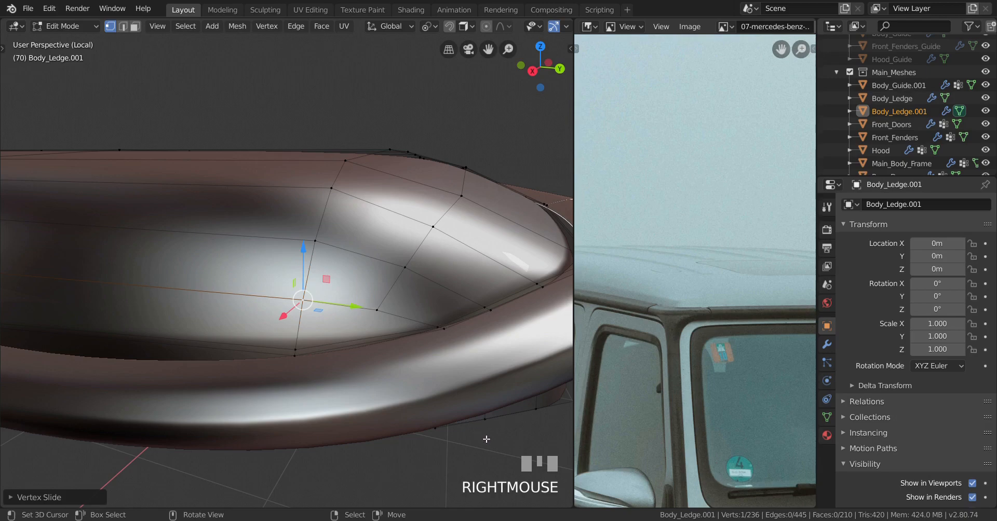
Raise the vertex on the roof's upper corner bend slightly along Z to smooth the corner.
scroll(486, 440, "down", 2)
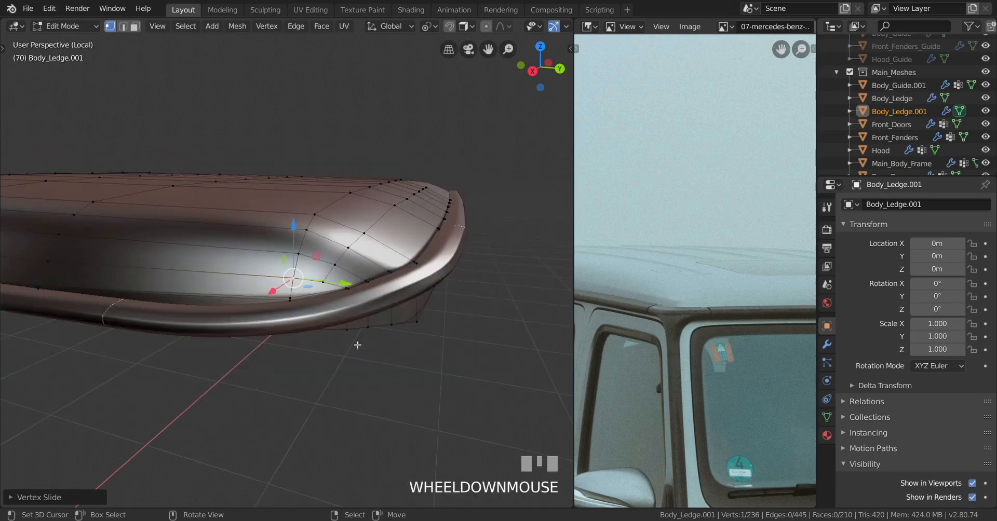
middle_click_drag(483, 108, 149, 312, "shift")
scroll(301, 363, "down", 3)
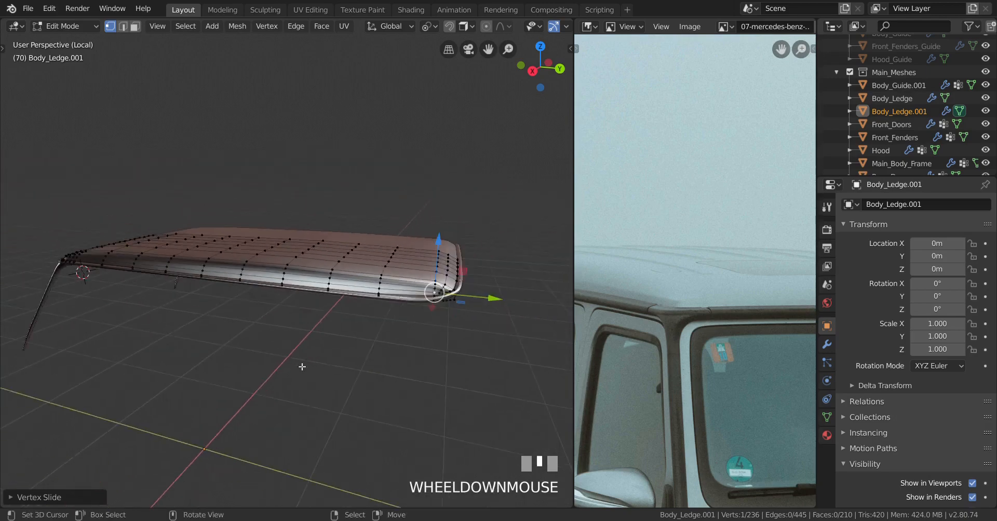
middle_click_drag(300, 363, 365, 328, "shift")
scroll(395, 309, "up", 3)
scroll(380, 330, "down", 1)
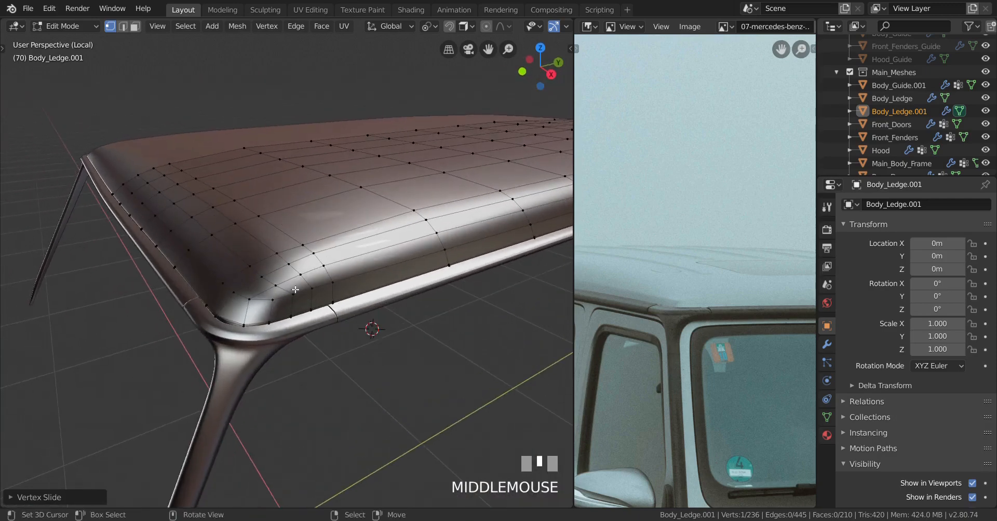
right_click(276, 289)
key("KP_Decimal")
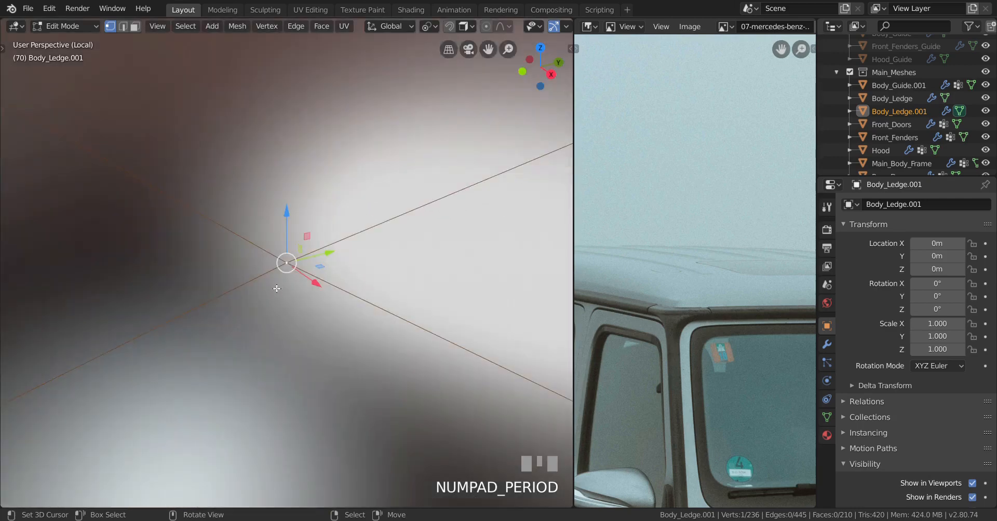
scroll(276, 309, "down", 1)
scroll(277, 308, "down", 3)
middle_click_drag(276, 308, 282, 276)
left_click_drag(286, 215, 286, 205)
middle_click_drag(286, 205, 270, 237)
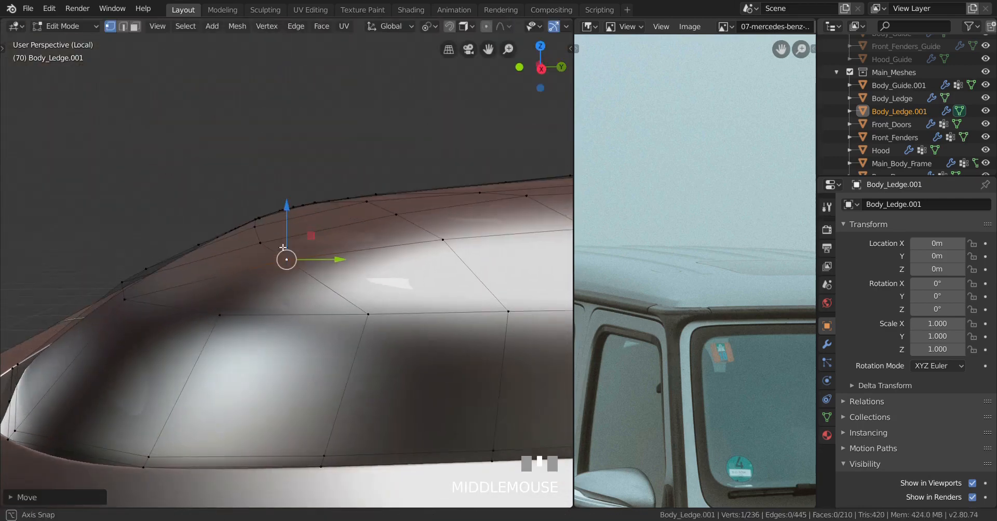
Raise two more vertices on the roof's upper corner bend slightly along Z to smooth the corner surface.
right_click(261, 241)
left_click_drag(261, 185, 264, 182)
left_click_drag(272, 139, 272, 138)
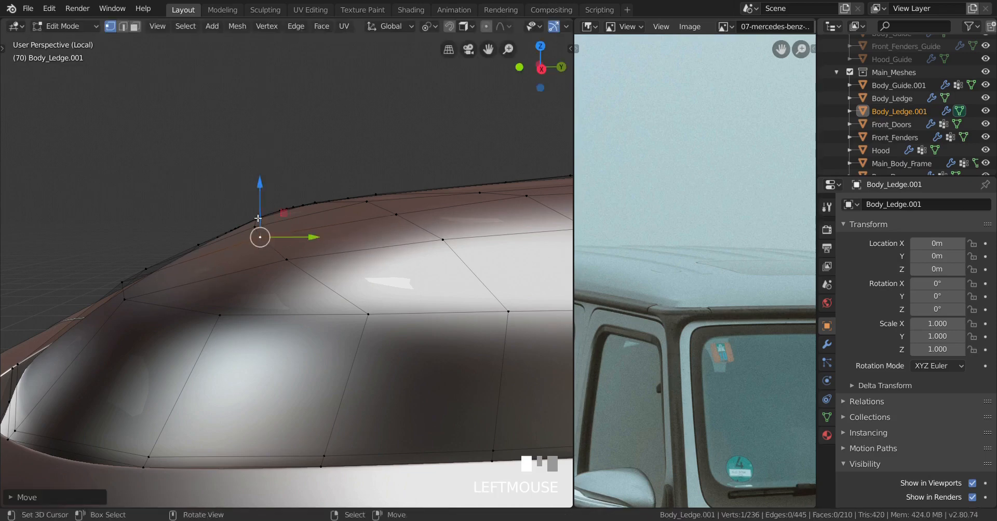
middle_click_drag(272, 139, 242, 220)
right_click(242, 220)
left_click_drag(246, 178, 246, 177)
key("Tab")
middle_click_drag(246, 177, 323, 324)
Hide the vertex on the roof corner's lower bend and add an edge loop close to that bend on each side of the gap.
key("Tab")
scroll(282, 296, "down", 5)
middle_click_drag(280, 296, 284, 296)
scroll(285, 296, "up", 2)
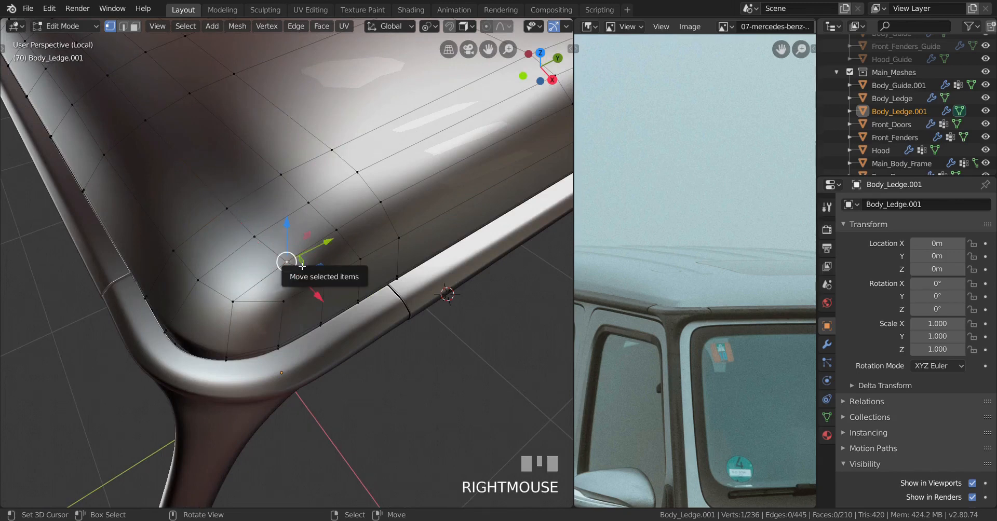
key("ctrl+z")
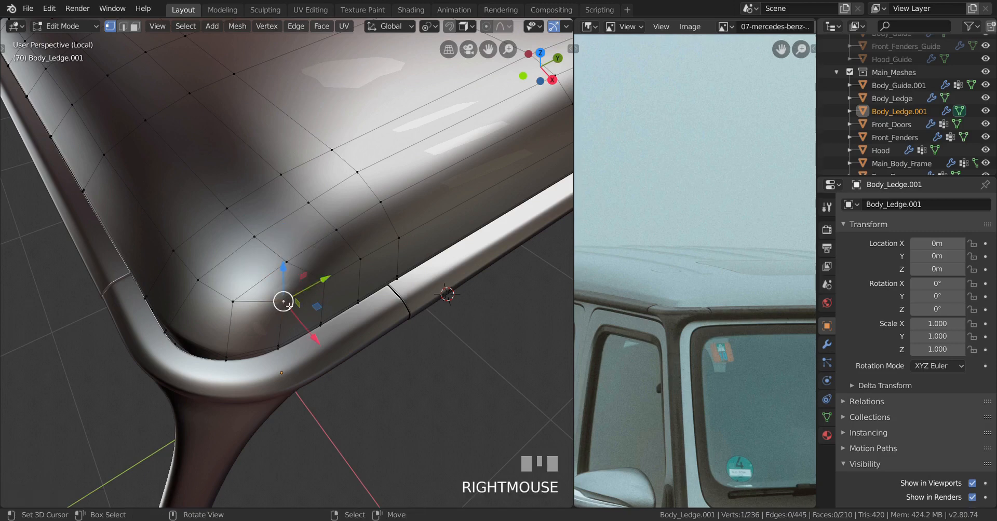
key("h")
scroll(290, 306, "up", 1)
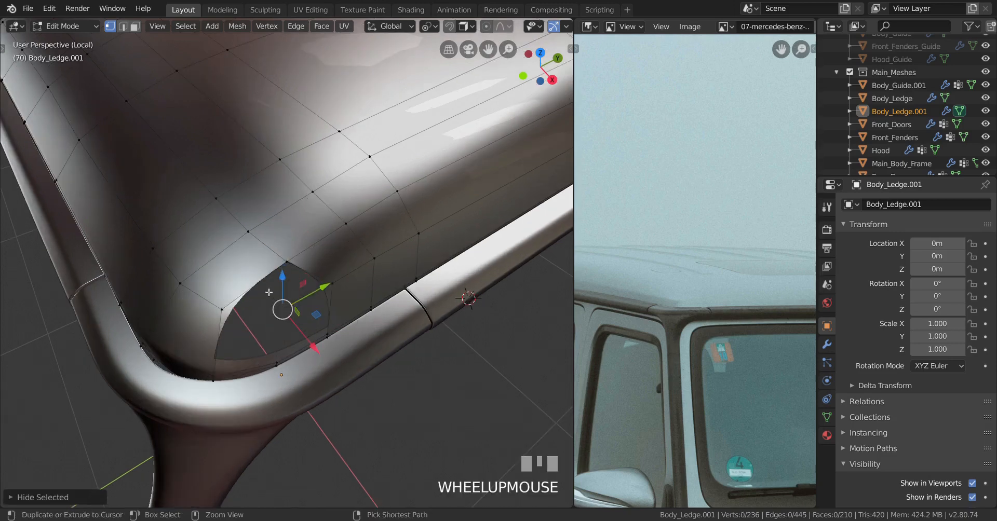
left_click(268, 293)
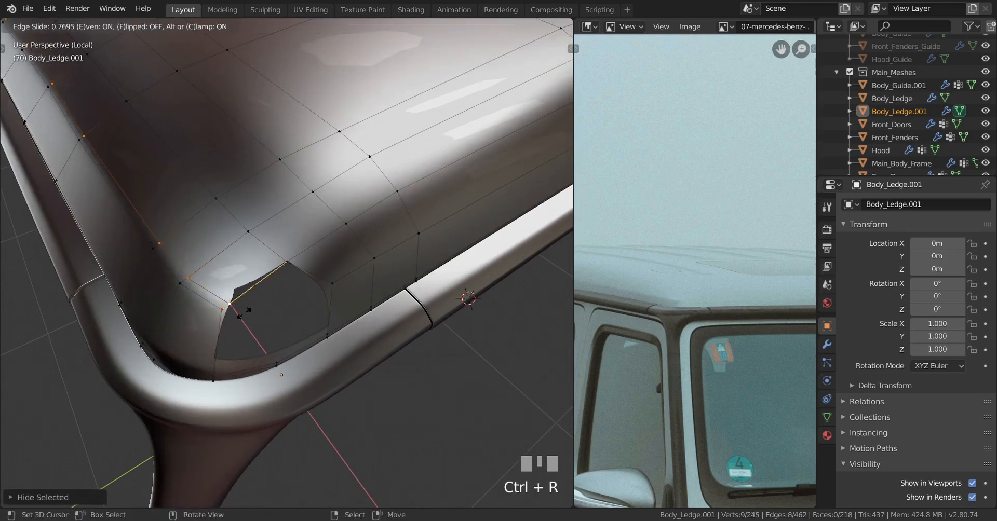
left_click(244, 313)
key("ctrl+r")
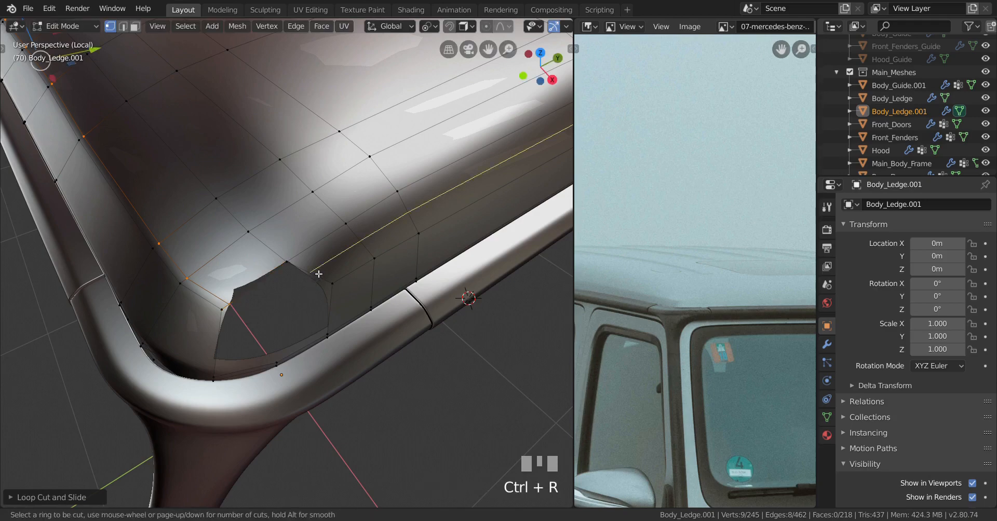
left_click(319, 275)
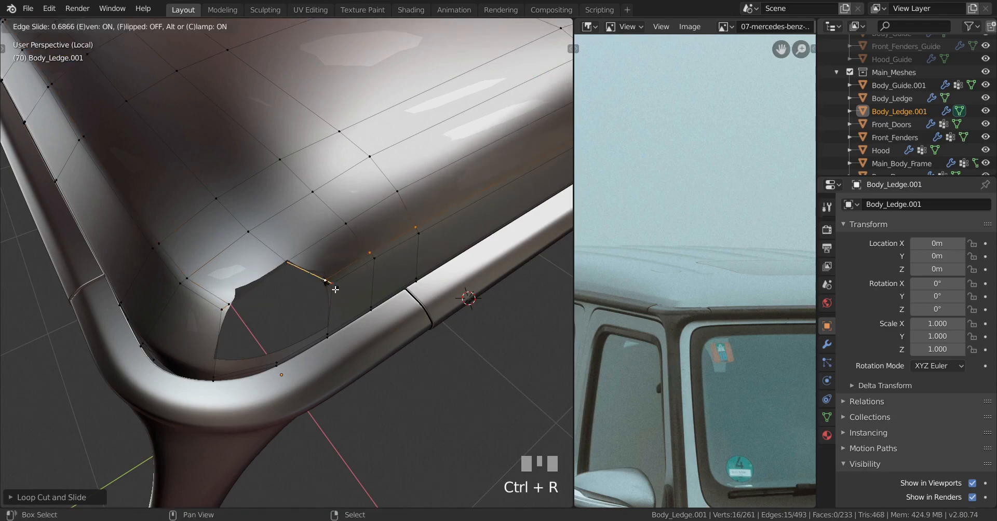
left_click(340, 328, "shift")
Reveal the hidden corner faces and connect the two new loops across them, linking the vertices above and below the joining edge.
key("alt+h")
scroll(328, 326, "up", 2)
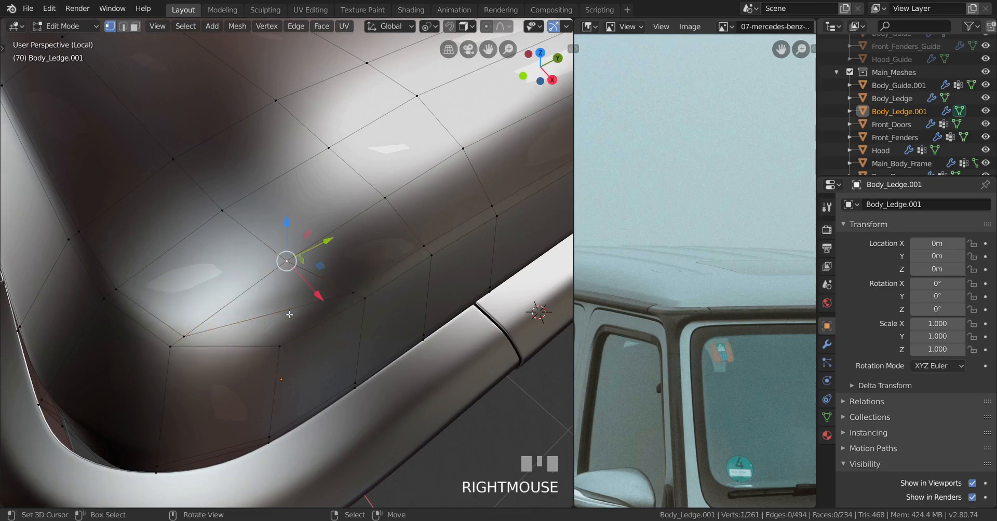
key("j")
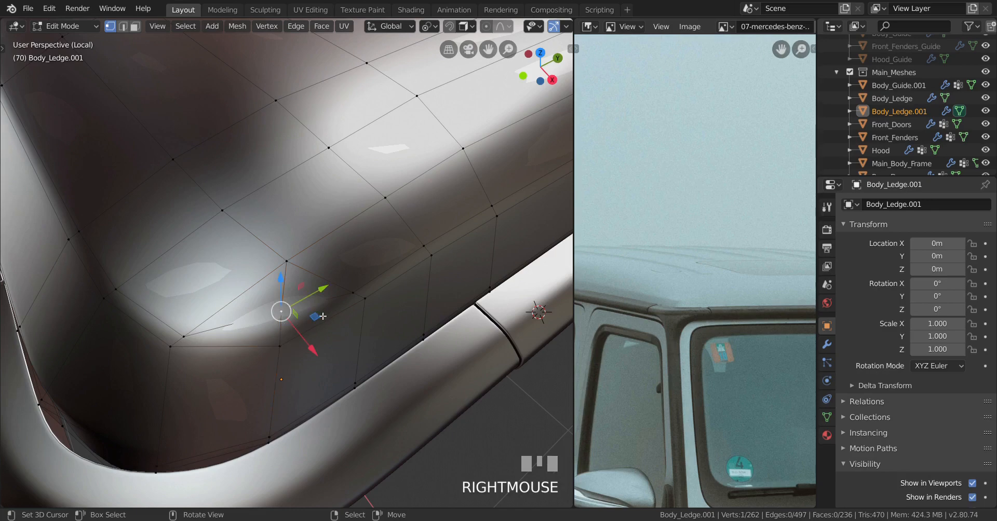
Slide the new junction vertex down its edge until it sits just above the lower bend vertex, in line with the new loop.
key("g")
key("g")
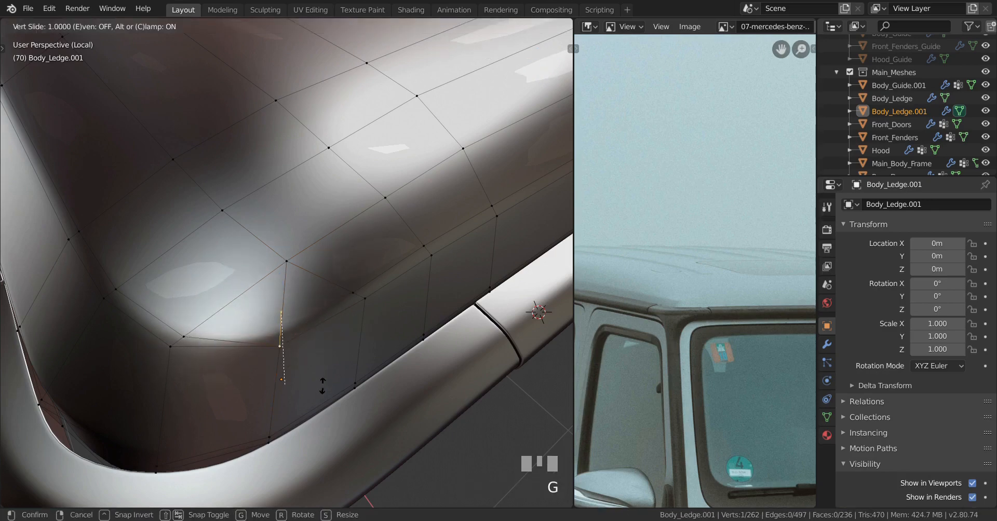
left_click(322, 386)
key("g")
key("g")
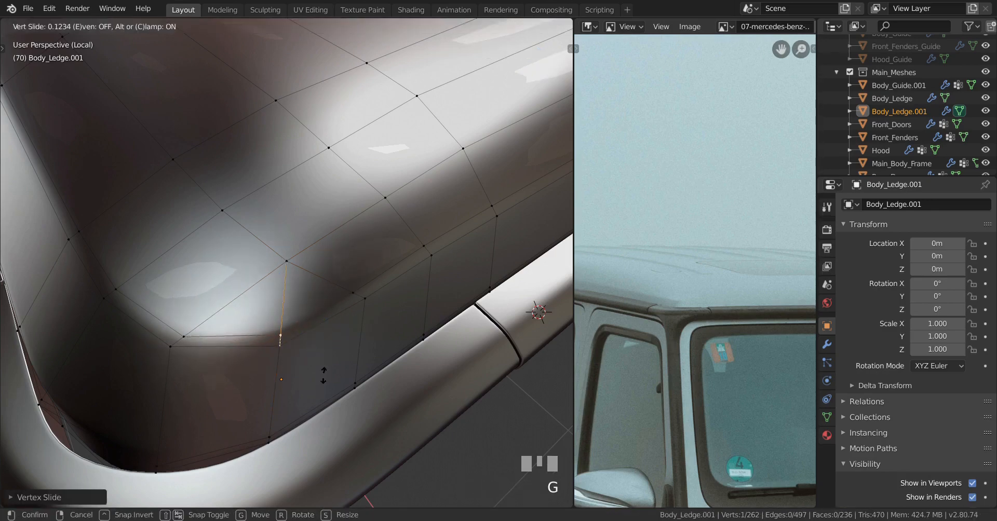
left_click(323, 375)
Examine the roof corner's smoothed shading and the mesh flow around it from several angles.
key("Tab")
scroll(281, 353, "down", 6)
middle_click_drag(273, 357, 239, 382)
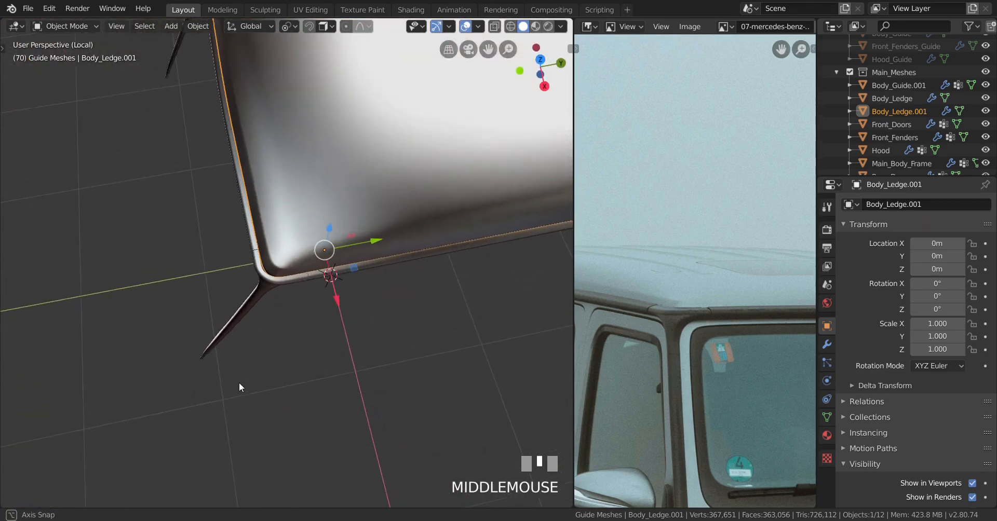
scroll(370, 323, "down", 3)
middle_click_drag(370, 323, 281, 344, "shift")
scroll(267, 349, "up", 5)
key("Tab")
scroll(330, 313, "up", 3)
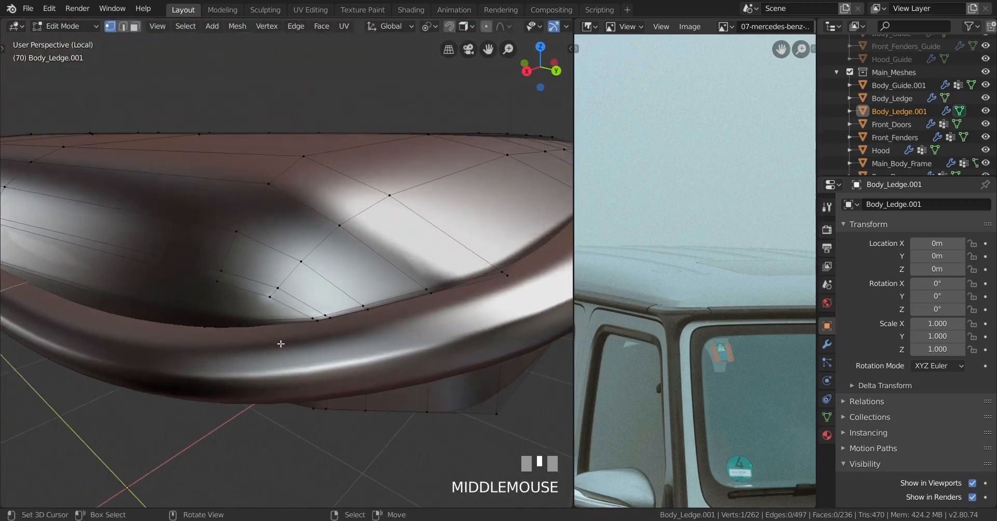
scroll(348, 408, "up", 1)
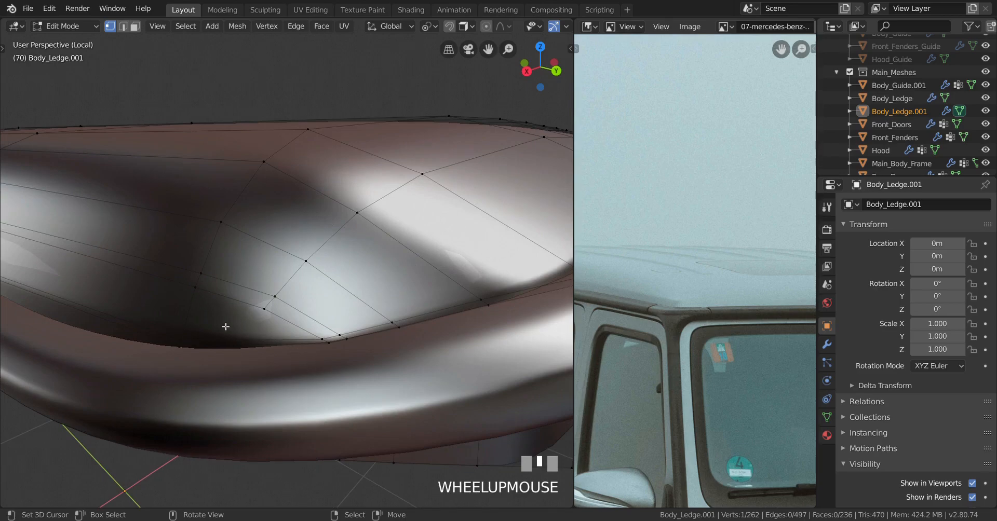
scroll(219, 307, "down", 5)
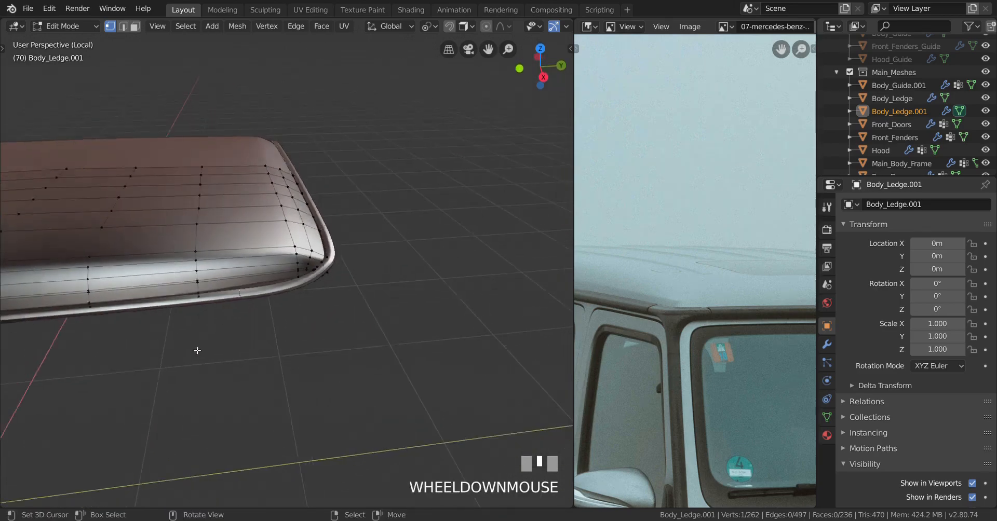
middle_click_drag(198, 350, 326, 342, "shift")
scroll(407, 345, "down", 3)
scroll(189, 270, "up", 3)
middle_click_drag(189, 269, 270, 275, "shift")
Hide the lower bend vertex at the roof corner and add an edge loop just below the bend, following the bend edge evenly.
key("ctrl+r")
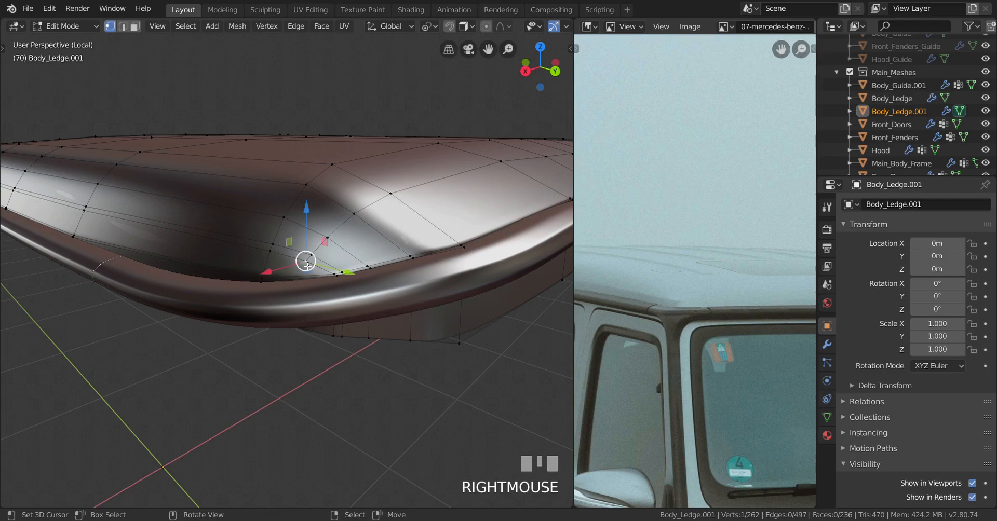
key("KP_Decimal")
scroll(307, 265, "down", 4)
middle_click_drag(307, 265, 327, 308)
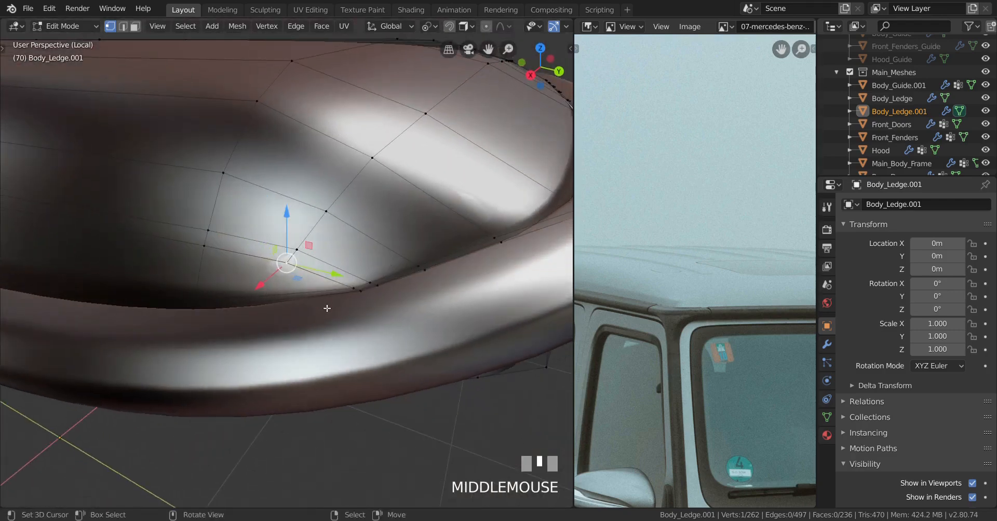
key("h")
left_click(200, 269)
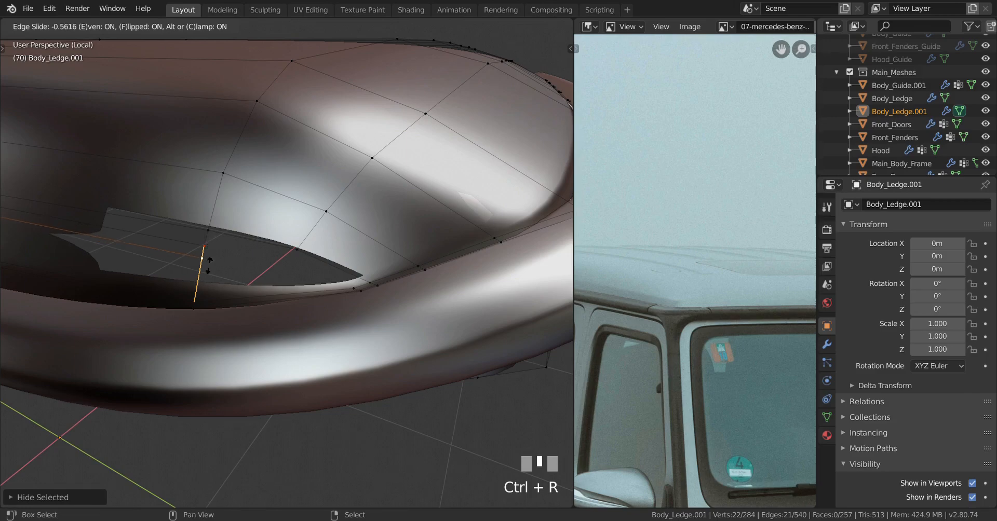
left_click(208, 262, "shift")
Reveal the hidden faces and add a short vertical cut through the thin band along the ledge, close to the corner edge.
key("alt+h")
mouse_move(263, 290)
middle_mouse_down()
mouse_move(290, 290)
mouse_move(261, 289)
mouse_move(255, 303)
middle_mouse_up()
left_click(251, 303)
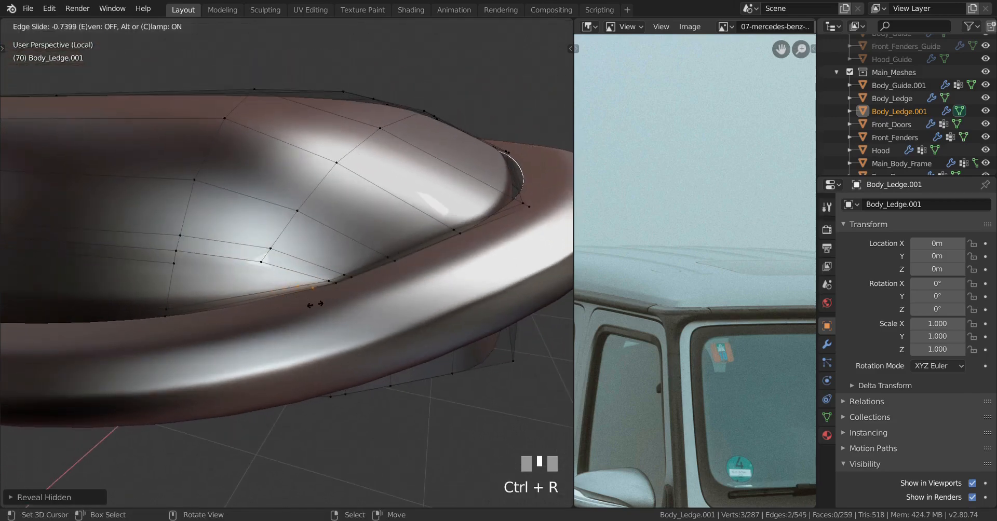
left_click(314, 306, "shift")
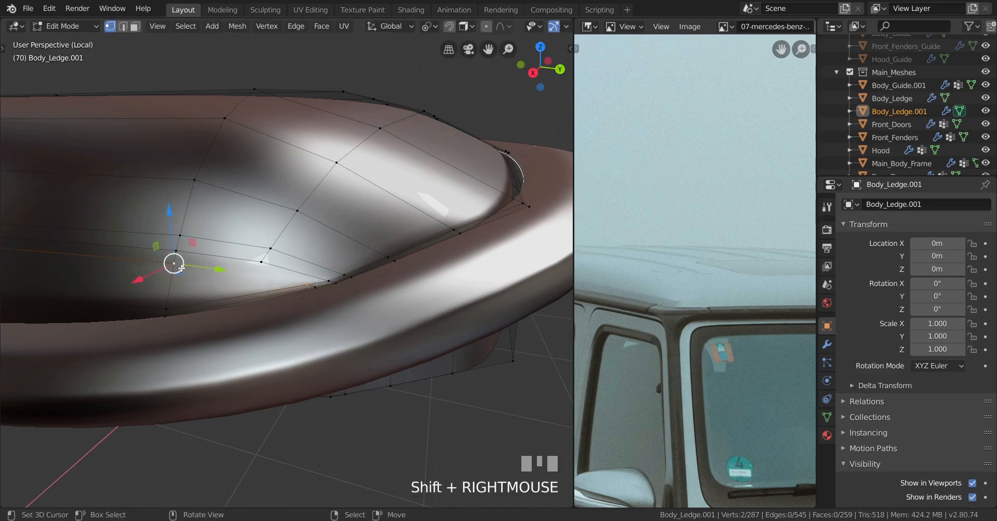
Connect the lower loop's open end to the short cut, and connect the corner bend vertex to the roof's lower edge.
key("j")
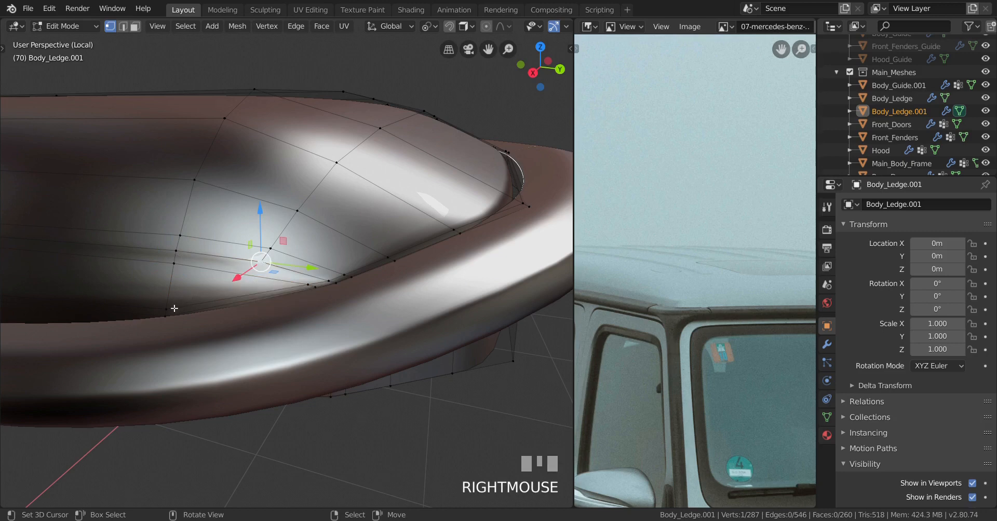
key("j")
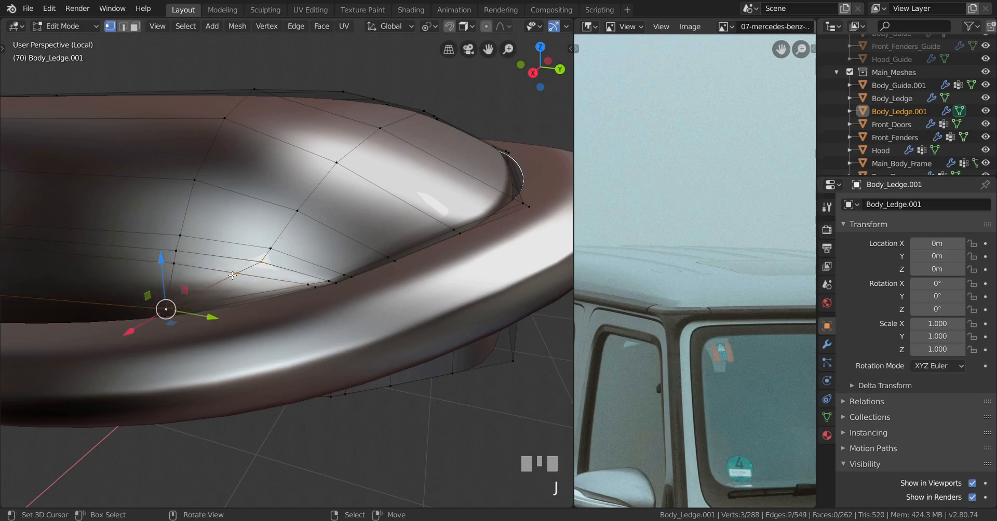
Dissolve the diagonal edge between the new junction vertex and the roof's lower edge, and inspect the corner shading.
right_click(176, 312, "shift")
key("x")
left_click(305, 273)
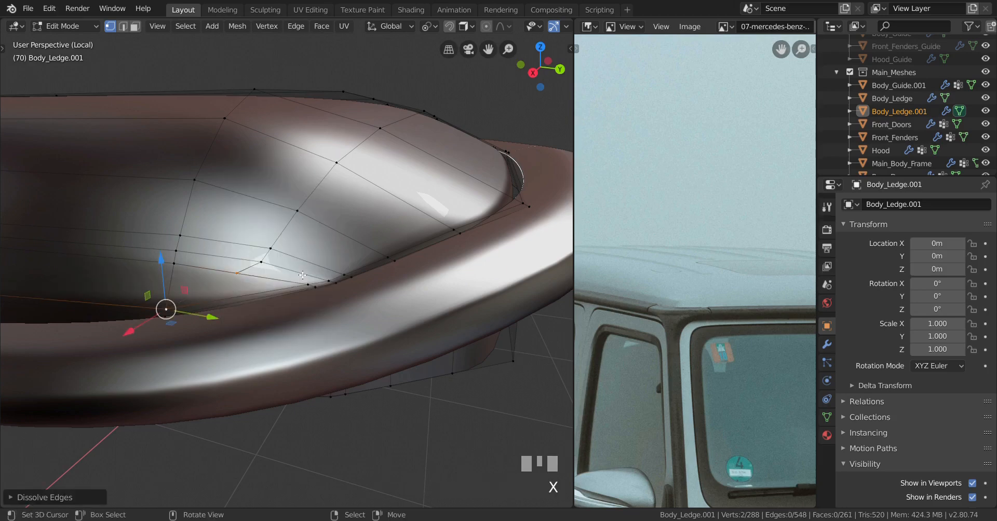
key("a")
key("a")
middle_click_drag(223, 296, 218, 279)
key("Tab")
middle_click_drag(218, 279, 273, 285)
key("Tab")
Cancel the junction vertex slide and undo back to before the diagonal edge was dissolved.
key("g")
key("g")
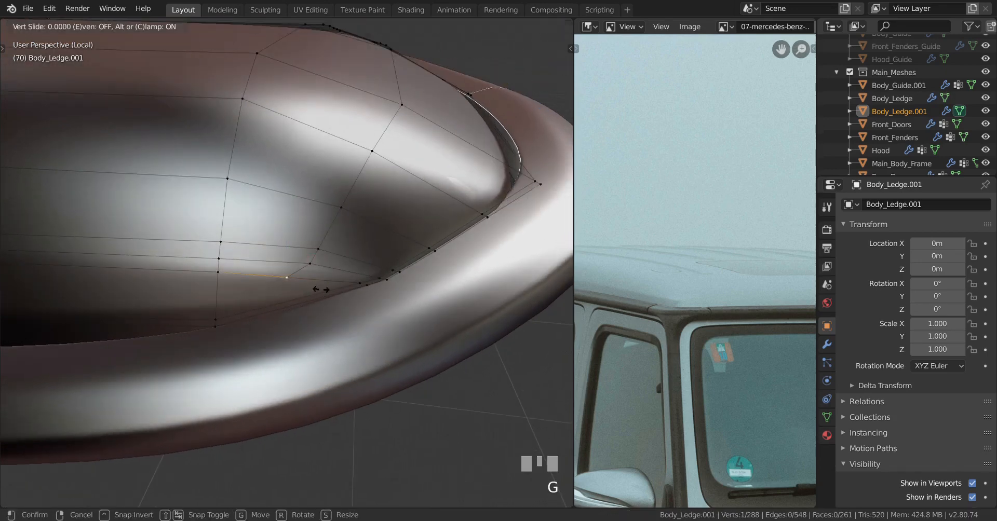
key("ctrl+z")
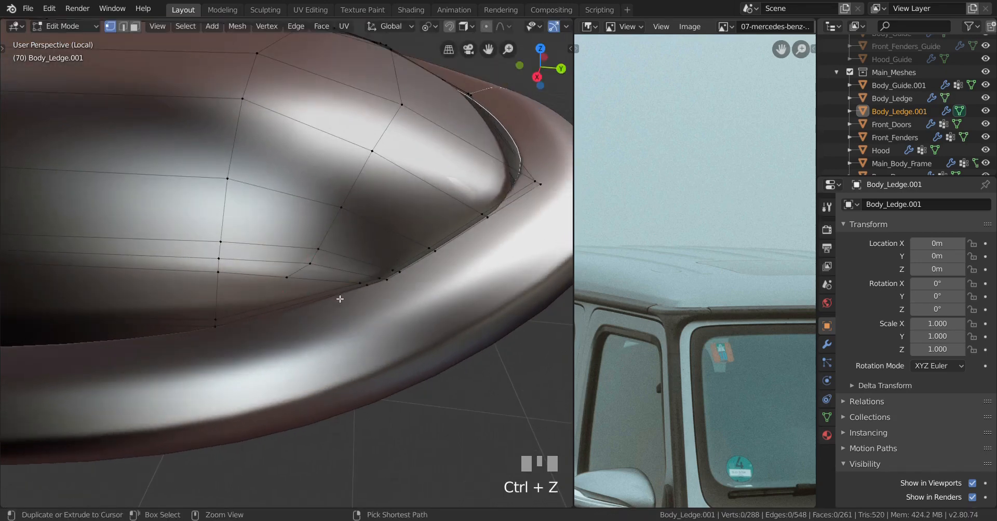
key("ctrl+z")
key("ctrl+z")
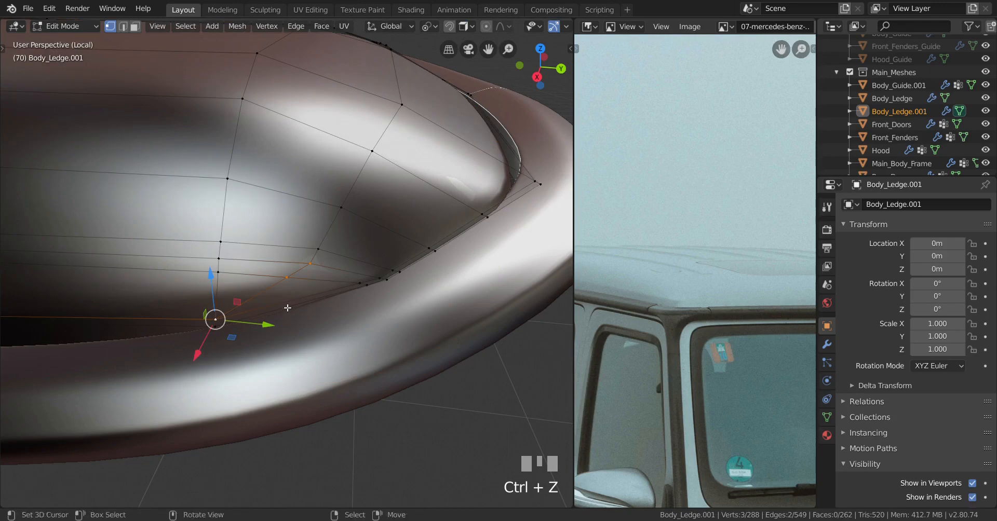
Try dissolving the corner edges running down to the ledge and check the resulting smoothed surface.
middle_click_drag(288, 308, 322, 297)
key("Tab")
key("Tab")
scroll(348, 295, "down", 3)
key("Tab")
key("Tab")
scroll(357, 270, "up", 2)
key("x")
left_click(354, 275)
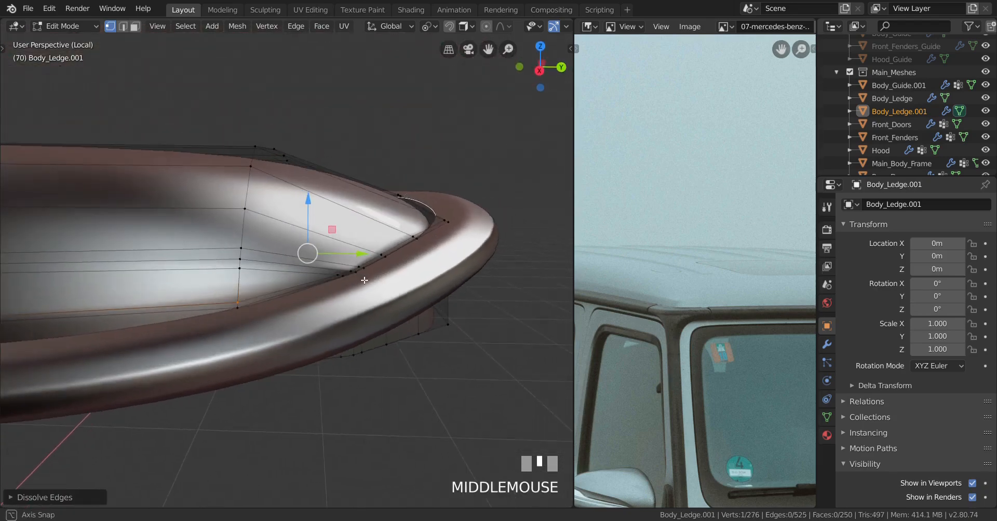
key("Tab")
scroll(318, 315, "up", 3)
key("Tab")
scroll(314, 314, "up", 2)
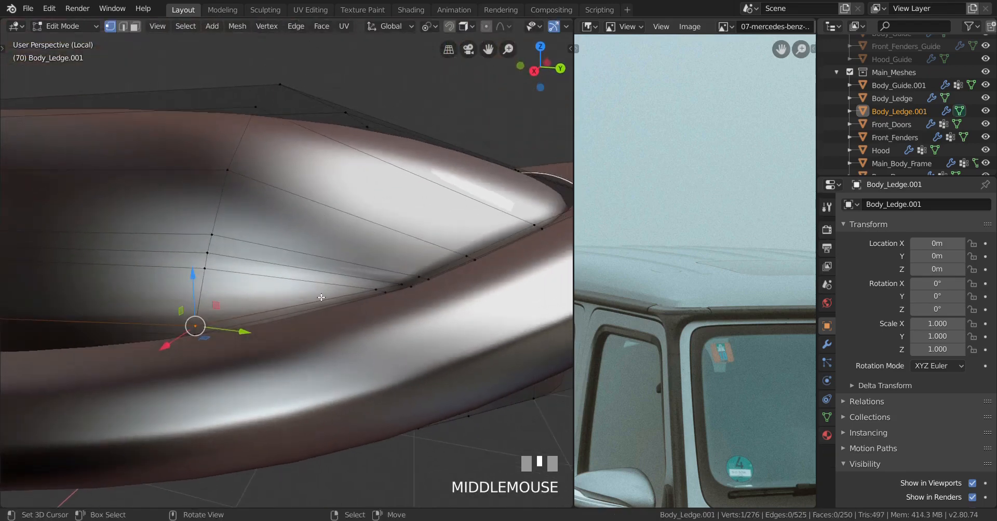
Undo the dissolve of the corner edges.
key("ctrl+z")
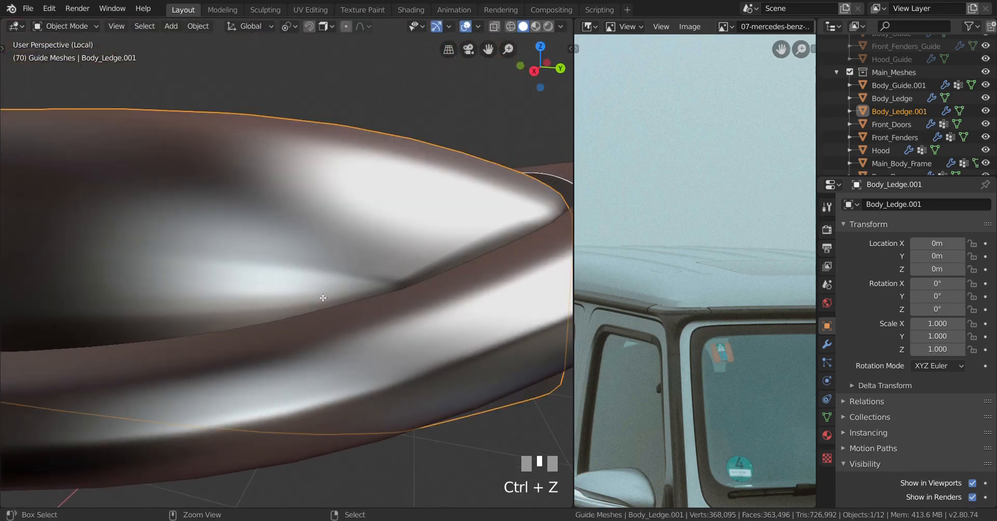
key("ctrl+z")
scroll(338, 289, "up", 1)
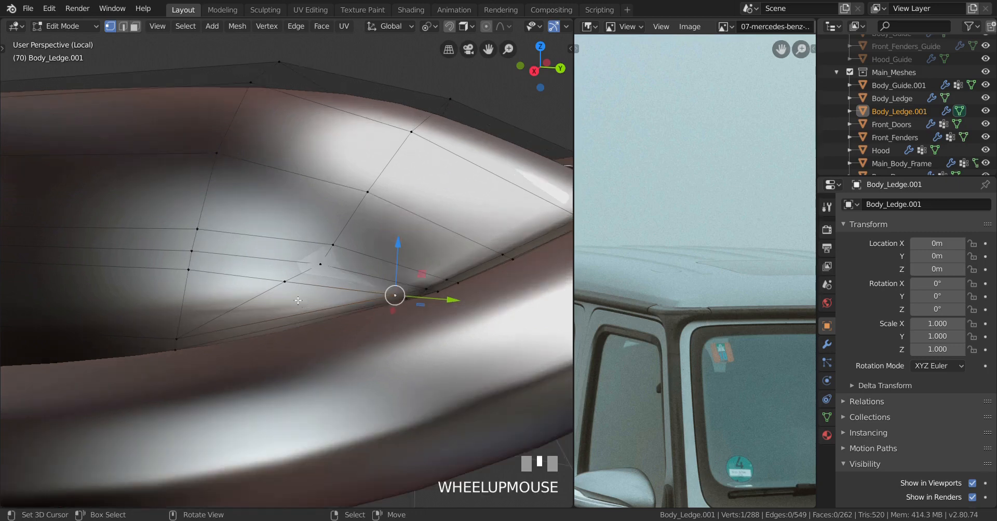
Dissolve the diagonal edge below the junction vertex and slide that vertex toward the corner by a factor of about 0.25.
key("x")
left_click(369, 285)
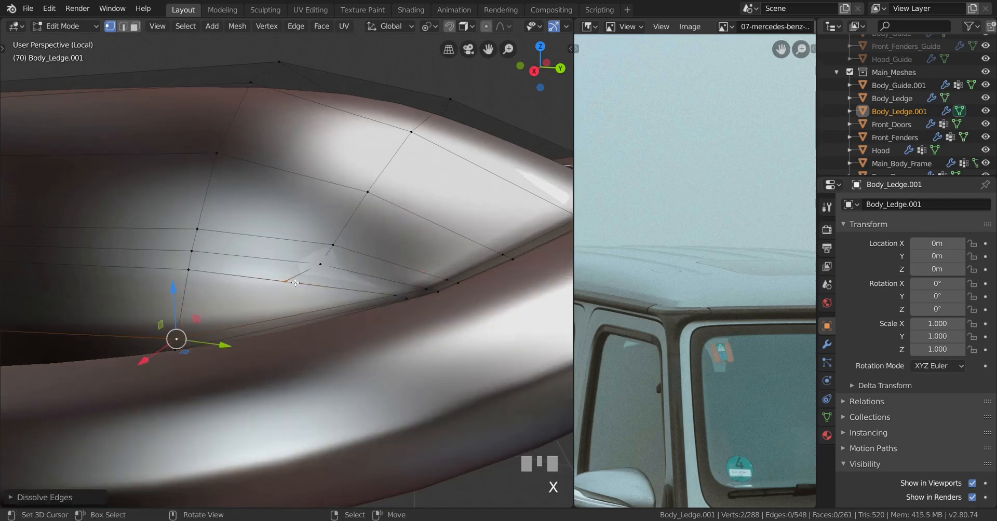
right_click(286, 282)
key("g")
key("g")
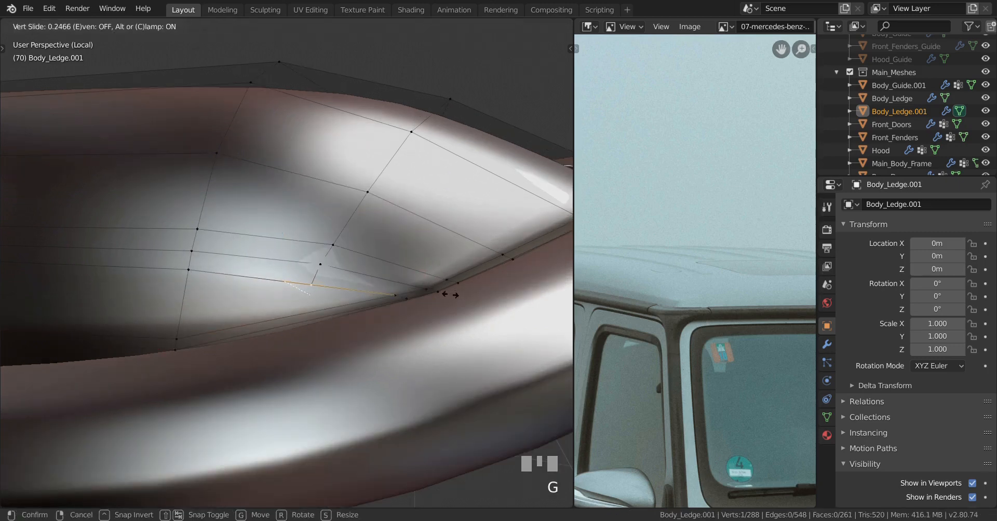
left_click(450, 295)
middle_click_drag(449, 295, 332, 299)
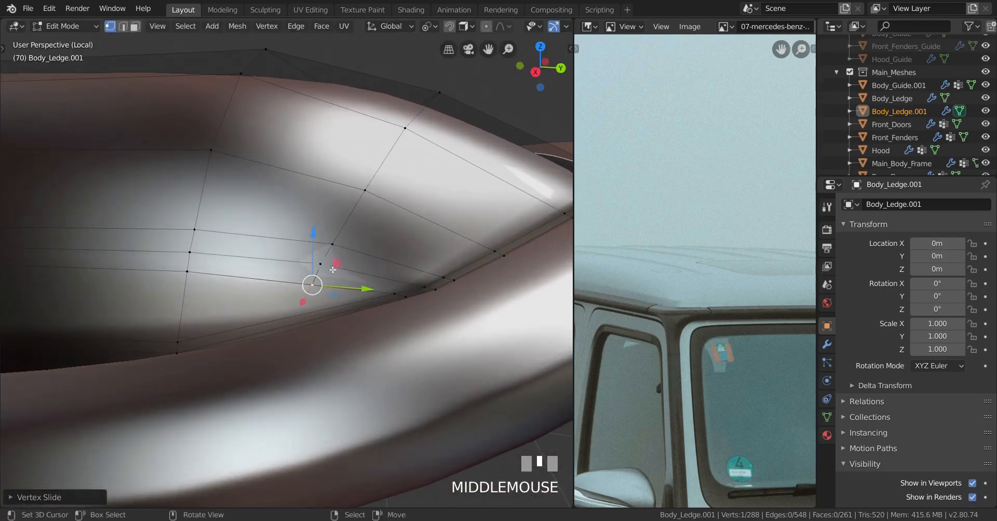
Slide the three closely spaced corner vertices one by one up along the edge running down the roof's corner.
key("g")
key("g")
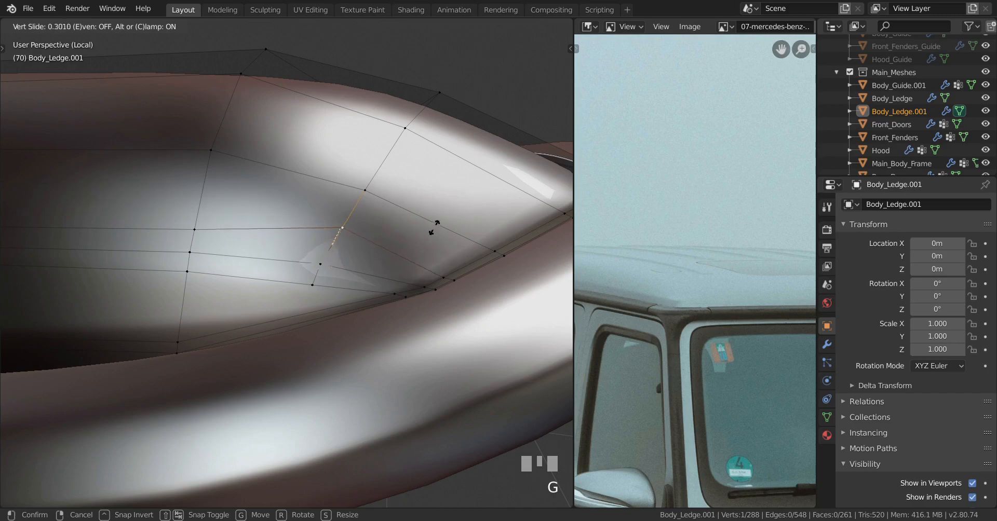
left_click(434, 228)
left_click(324, 266)
key("g")
key("g")
left_click(338, 247)
left_click(314, 284)
key("g")
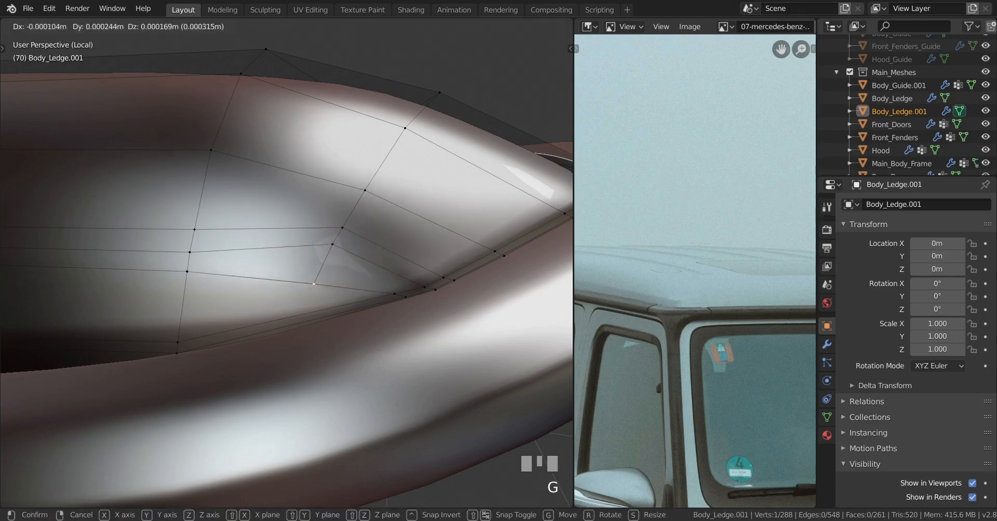
key("g")
left_click(333, 252)
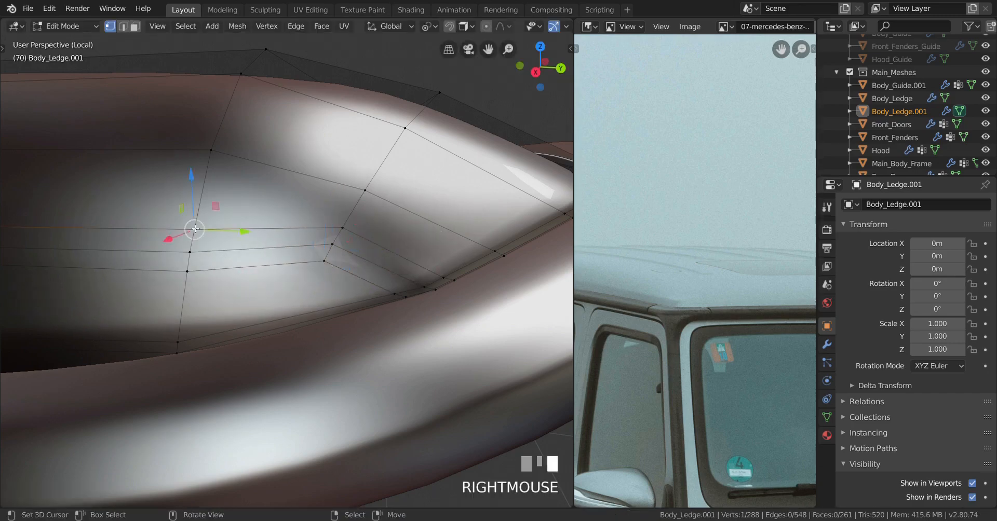
Slide the three matching vertices on the neighbouring vertical edge upward so the horizontal edges line up with the corner vertices.
middle_click_drag(195, 229, 236, 262)
key("g")
key("g")
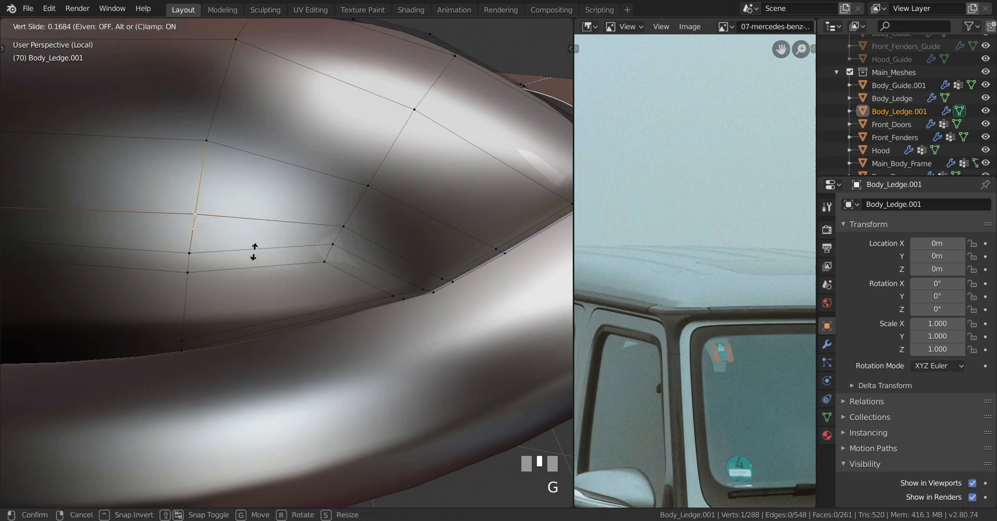
left_click(253, 255)
key("g")
key("g")
left_click(200, 234)
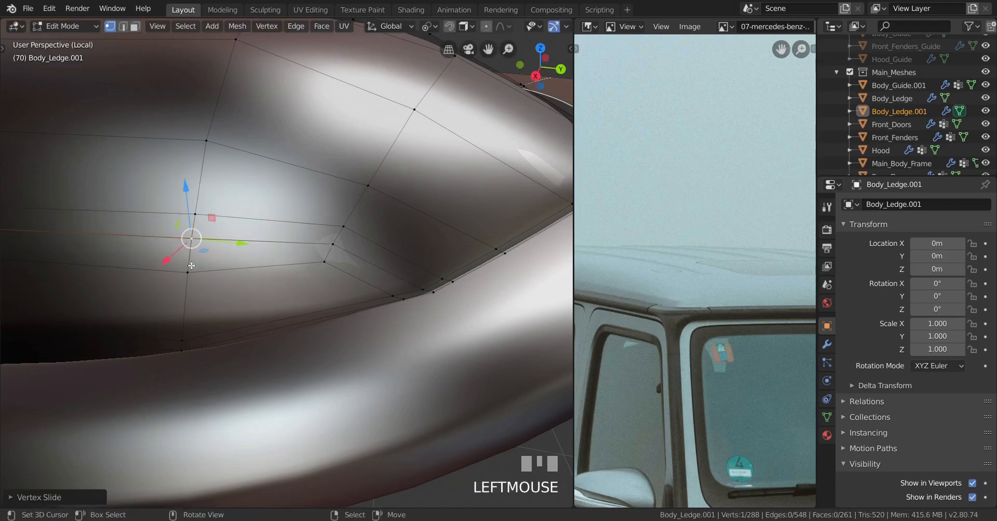
key("g")
key("g")
left_click(193, 241)
Examine the smoothed surface around the roof corner from several angles, with and without the mesh edges shown.
key("Tab")
middle_click_drag(193, 241, 261, 243)
scroll(313, 276, "up", 3)
key("Tab")
middle_click_drag(314, 276, 264, 366)
key("Tab")
scroll(415, 275, "down", 3)
scroll(285, 329, "down", 3)
key("Tab")
scroll(312, 343, "up", 3)
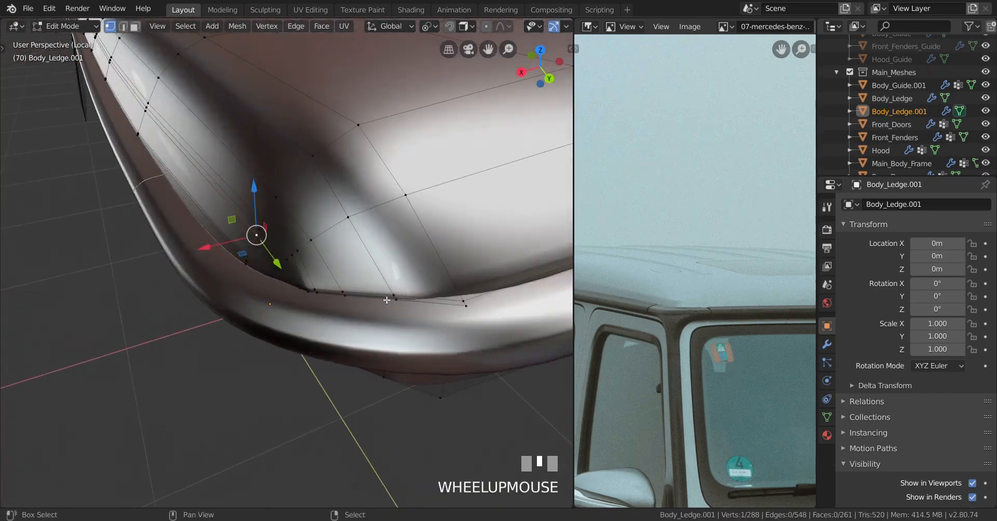
Try adding an edge loop across the roof beside the front corner.
middle_click_drag(312, 343, 350, 325)
scroll(335, 333, "down", 2)
left_click(347, 260)
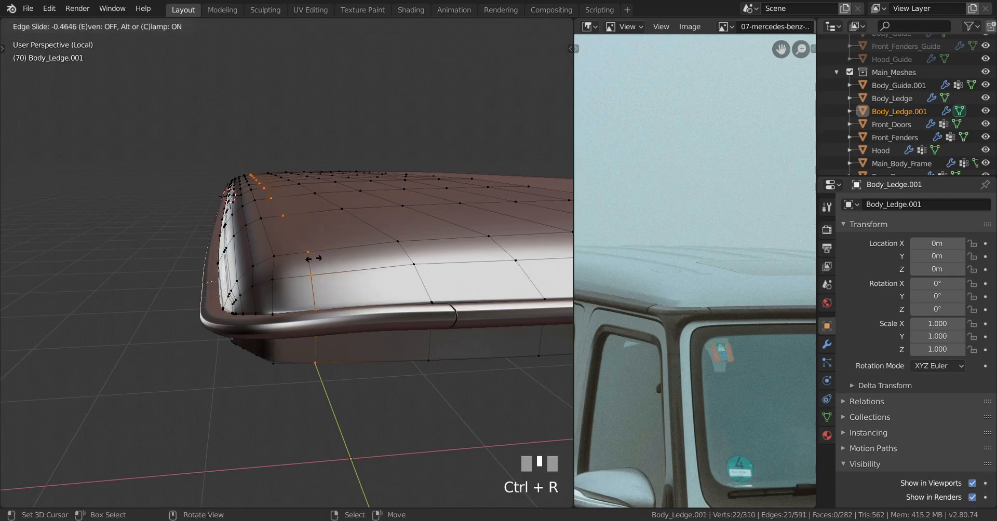
key("ctrl+z")
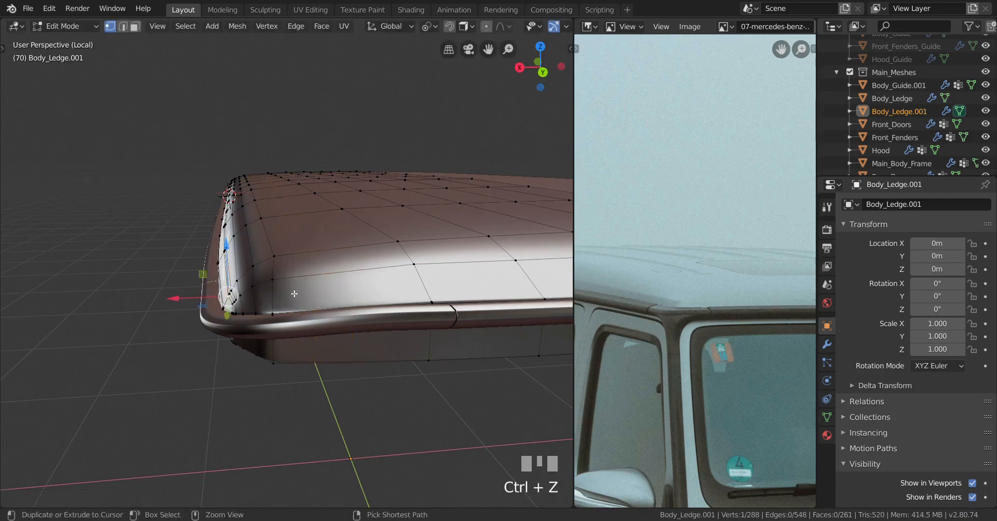
Slide the edge loop running across the roof beside the front corner by a factor of about 0.08, away from the corner.
scroll(315, 307, "up", 2)
left_click(274, 276, "alt")
scroll(274, 276, "down", 2)
middle_click_drag(275, 275, 384, 303)
scroll(385, 302, "up", 3)
scroll(385, 303, "down", 2)
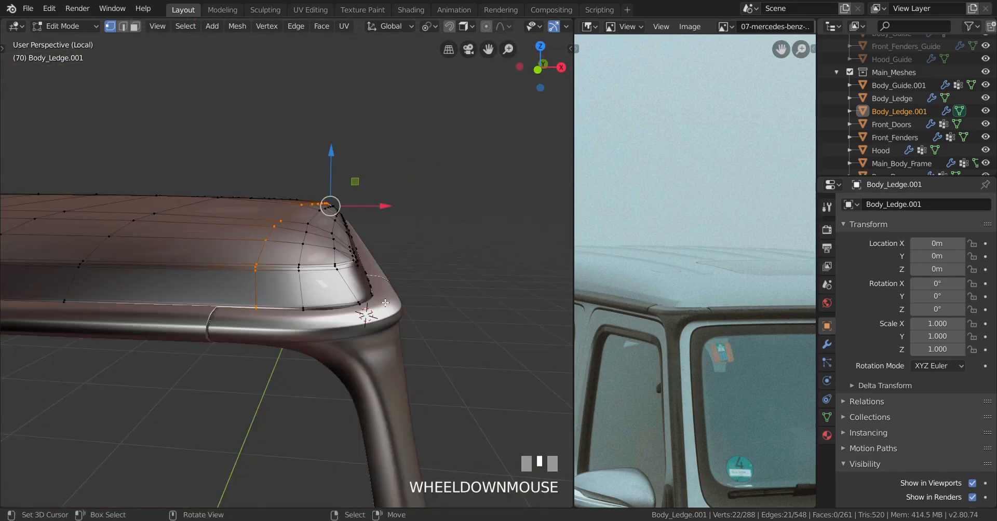
key("g")
key("g")
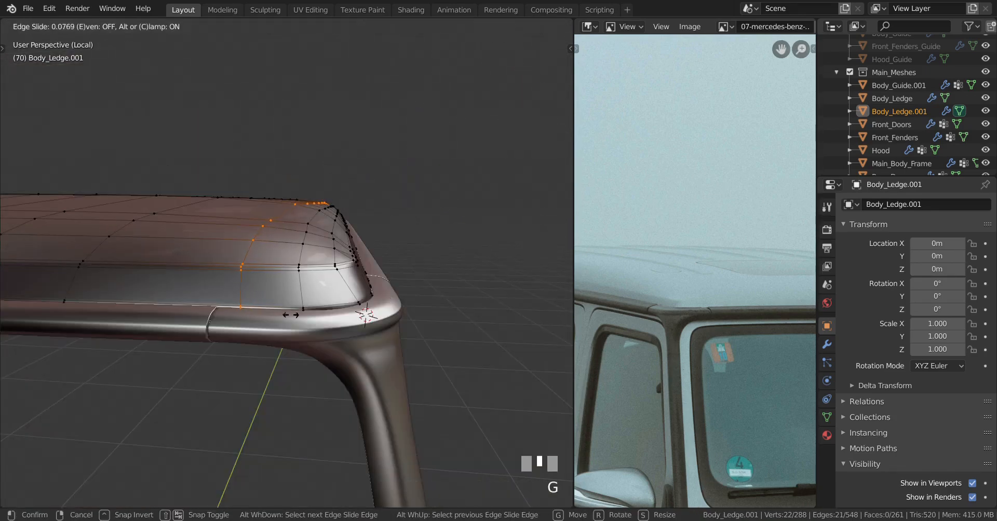
left_click(291, 314)
Select the lower edge vertices on the windshield side of the roof corner and move them along Y into the ledge.
middle_click_drag(291, 315, 280, 353)
middle_click_drag(281, 353, 320, 285, "shift")
key("Tab")
scroll(450, 379, "up", 2)
scroll(254, 294, "up", 3)
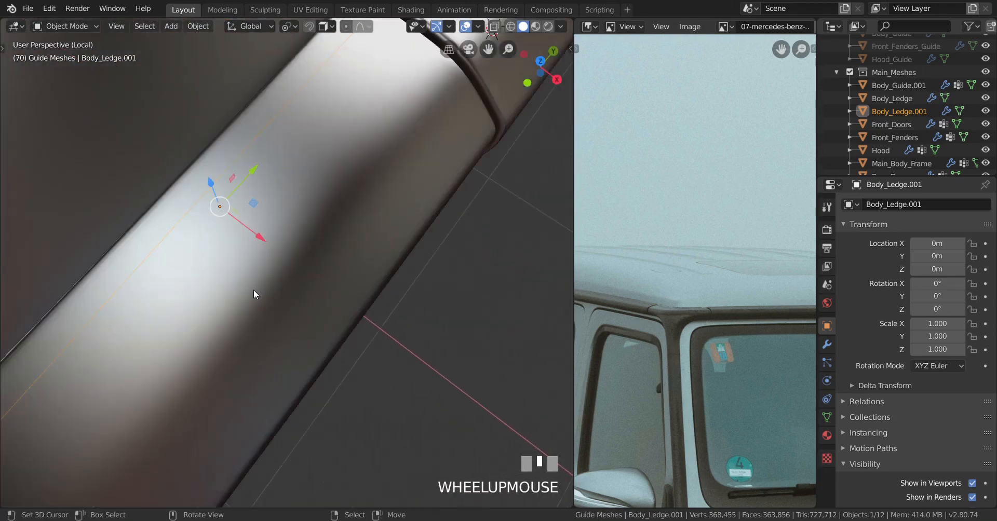
mouse_move(253, 290)
middle_mouse_down("shift")
mouse_move(300, 278)
mouse_move(271, 282)
mouse_move(232, 269)
mouse_move(226, 244)
mouse_move(331, 281)
mouse_move(318, 288)
mouse_move(324, 296)
mouse_move(297, 347)
middle_mouse_up("shift")
key("Tab")
key("KP_Decimal")
scroll(312, 280, "down", 2)
key("z")
right_click(307, 321, "ctrl")
key("z")
middle_click_drag(431, 343, 442, 340)
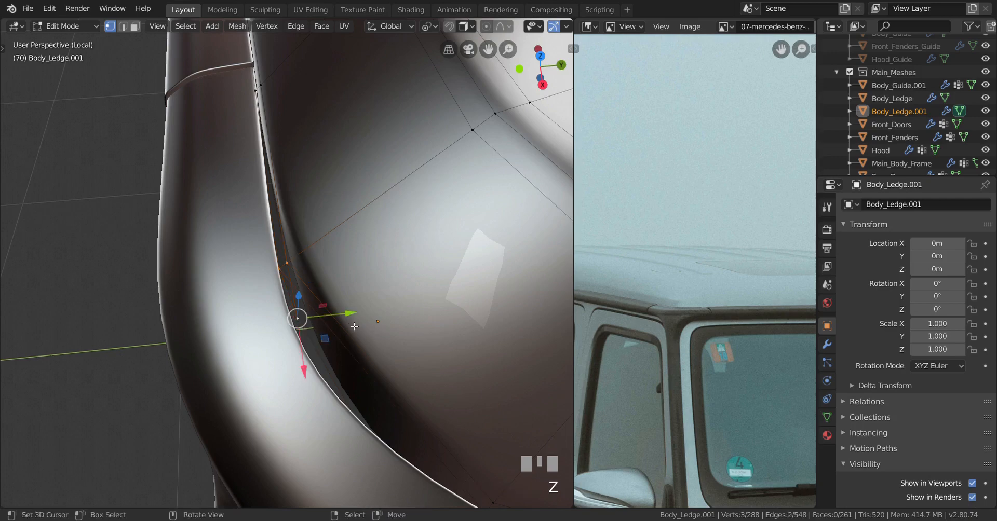
mouse_move(355, 326)
left_mouse_down()
mouse_move(280, 329)
mouse_move(341, 323)
left_mouse_up()
Select the lower edge vertices at the middle of the roof corner and slide them along the adjoining edges.
scroll(341, 319, "down", 4)
mouse_move(349, 288)
middle_mouse_down("shift")
mouse_move(330, 323)
mouse_move(337, 321)
middle_mouse_up("shift")
key("z")
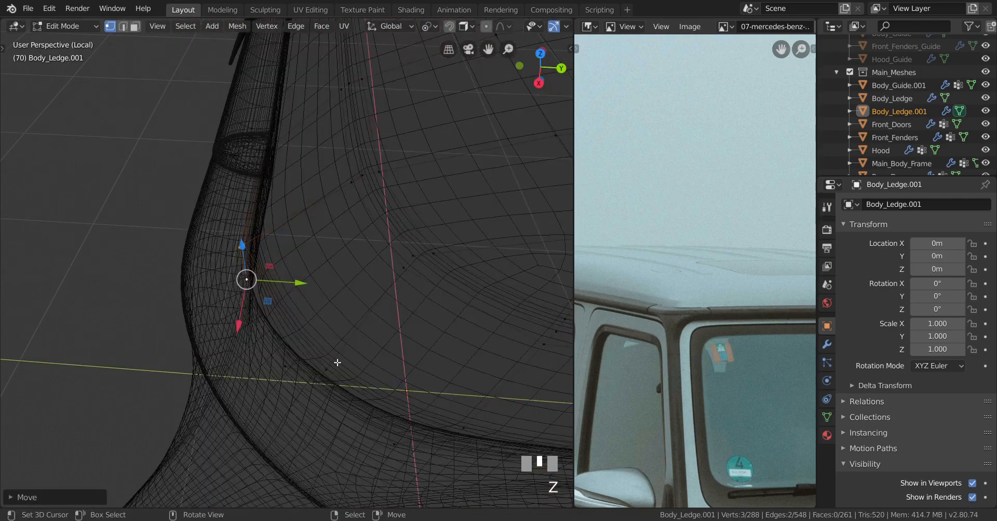
right_click(328, 367)
left_click_drag(322, 322, 259, 441, "ctrl")
left_click_drag(368, 327, 235, 404)
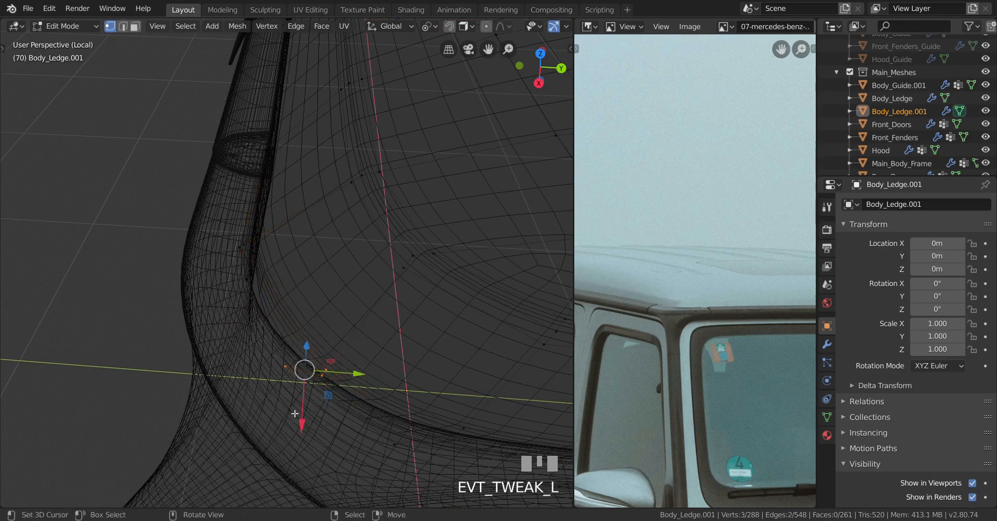
middle_click_drag(295, 413, 351, 420)
key("z")
middle_click_drag(425, 397, 447, 391)
key("g")
key("g")
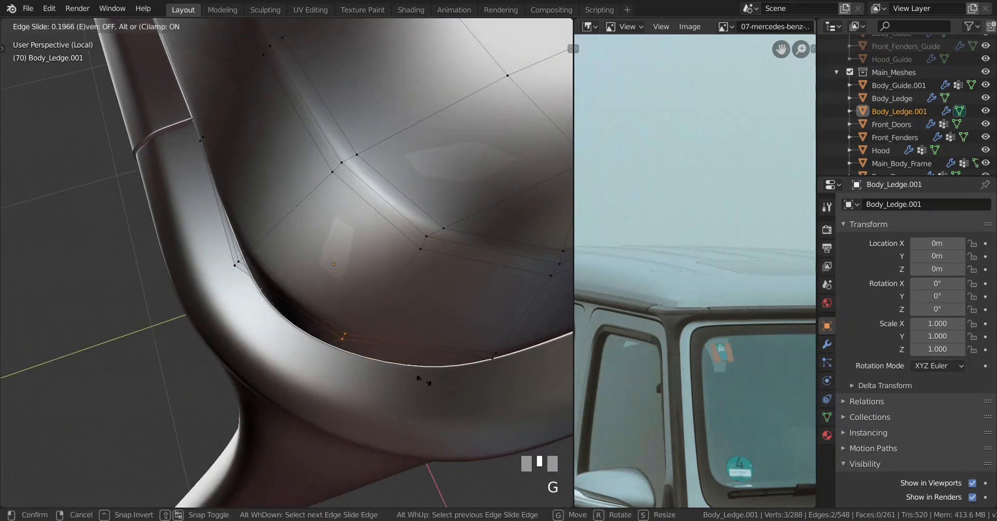
left_click(383, 376)
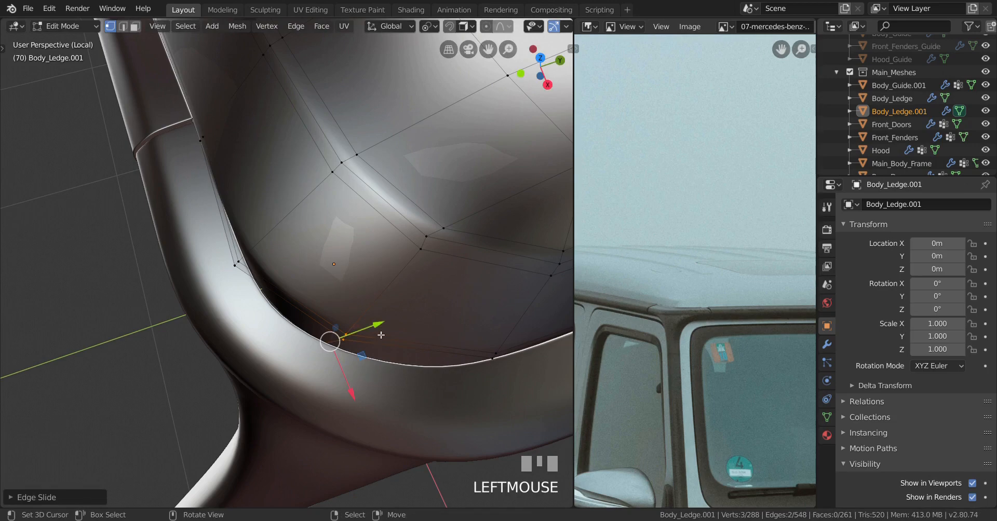
Move the middle corner's lower vertices along Y and outward along X into the ledge, and check the fit.
left_click_drag(377, 326, 359, 336)
left_click_drag(335, 405, 338, 429)
left_click_drag(370, 349, 363, 350)
middle_click_drag(363, 350, 326, 383)
key("Tab")
key("Tab")
Select the lower edge vertices on the door side of the corner, edge-slide them, and move them outward along X into the ledge.
scroll(325, 384, "up", 3)
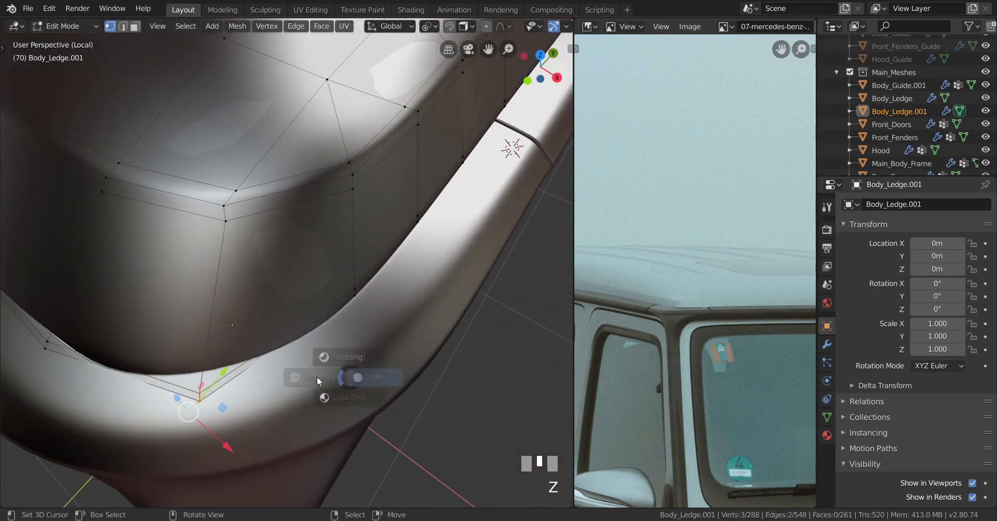
left_click(316, 378)
left_click_drag(335, 371, 295, 443)
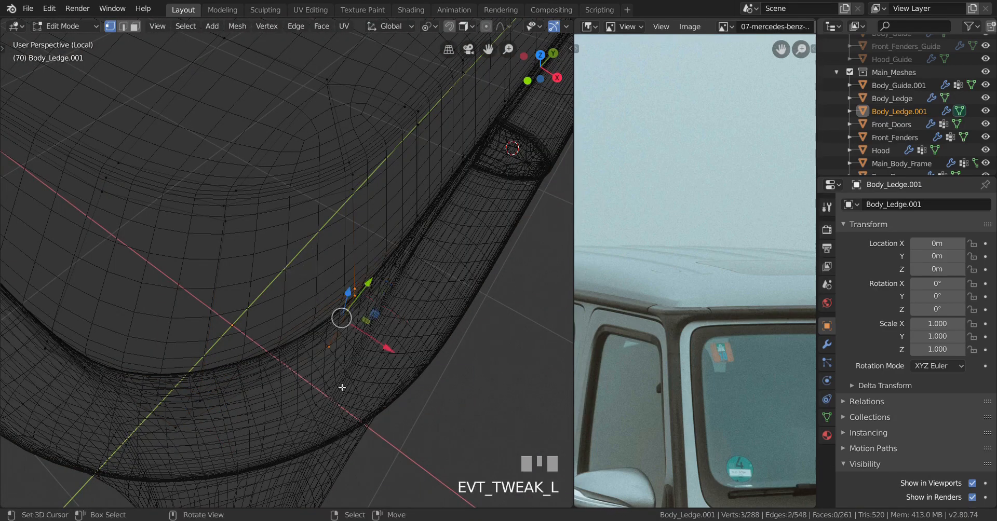
key("shift+z")
key("g")
key("g")
left_click(431, 357)
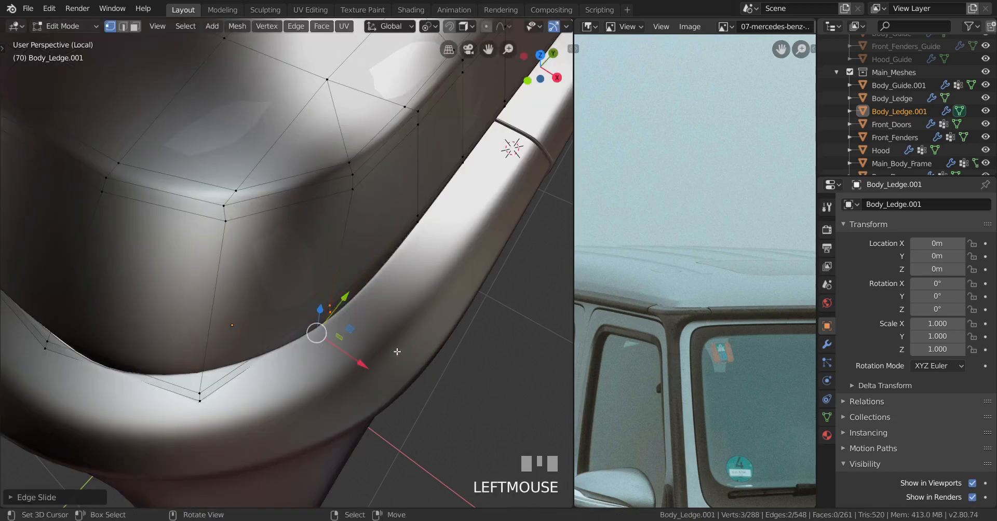
left_click_drag(371, 371, 423, 385)
left_click_drag(475, 409, 467, 413)
key("Tab")
middle_click_drag(468, 413, 377, 382)
Reselect the lower vertices at the middle of the corner and fine-tune their position against the ledge's inner curve.
mouse_move(363, 391)
middle_mouse_down()
mouse_move(330, 391)
mouse_move(361, 363)
mouse_move(350, 403)
middle_mouse_up()
right_click(331, 390)
key("z")
key("z")
middle_click_drag(391, 353, 401, 390)
left_click_drag(348, 373, 342, 358)
left_click_drag(394, 384, 385, 388)
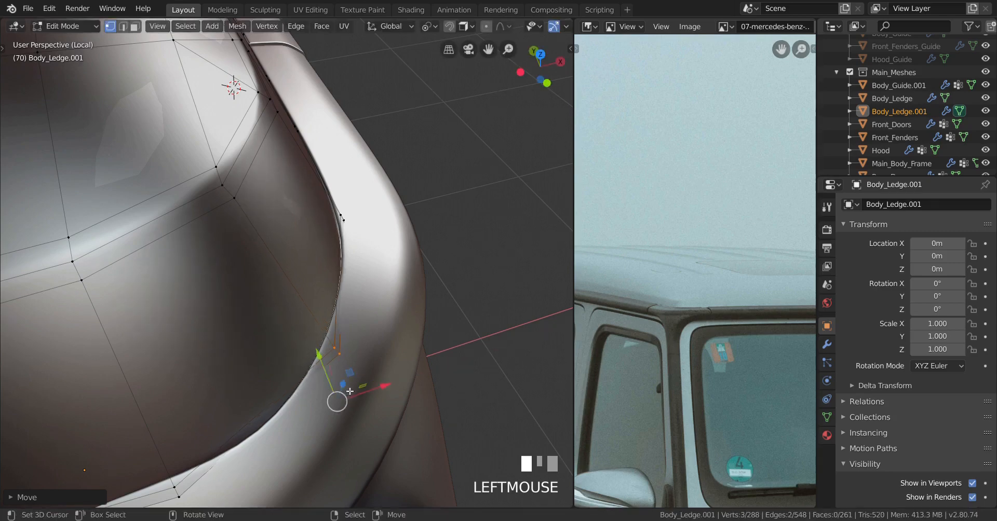
key("Tab")
middle_click_drag(384, 388, 265, 391)
Slide the corner's windshield-side lower vertices by a factor of about -0.17 and move them further into the ledge.
middle_click_drag(291, 395, 373, 394, "shift")
scroll(374, 397, "up", 3)
key("Tab")
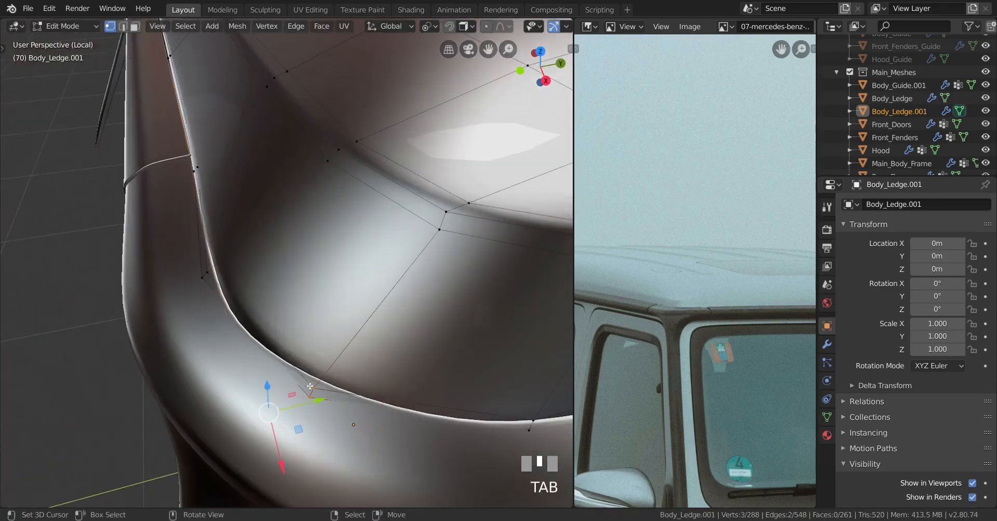
mouse_move(221, 351)
middle_mouse_down()
mouse_move(251, 359)
mouse_move(261, 328)
mouse_move(284, 374)
mouse_move(389, 385)
middle_mouse_up()
right_click(231, 311)
key("z")
key("z")
key("g")
key("g")
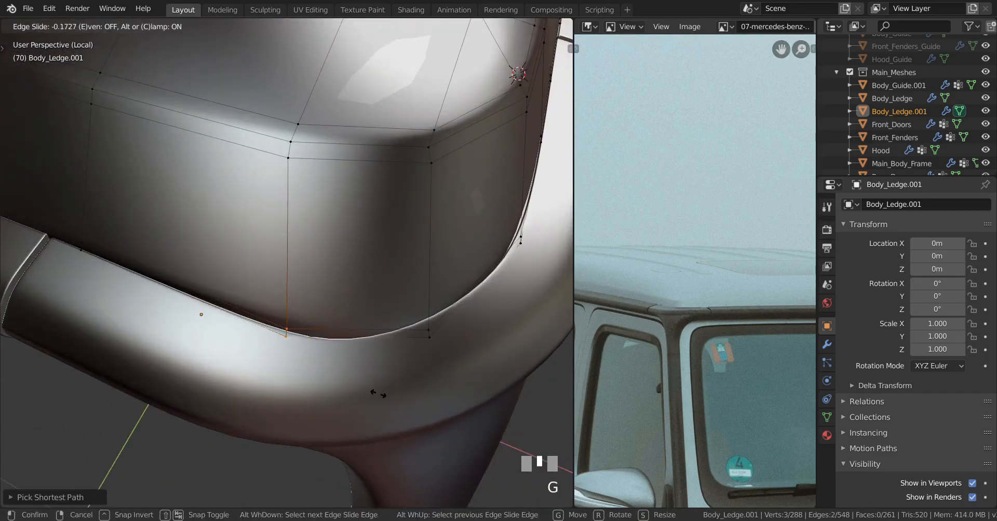
left_click(378, 394)
left_click_drag(326, 315, 325, 356)
key("Tab")
Examine the finished corner and the whole smoothed roof from several angles with nothing selected.
middle_click_drag(296, 372, 188, 335)
scroll(262, 356, "down", 3)
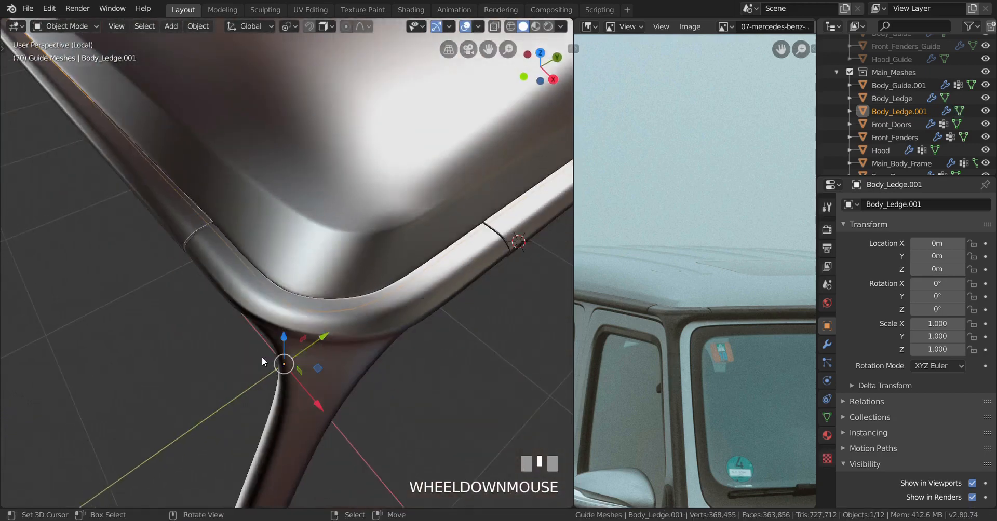
middle_click_drag(262, 357, 270, 426)
scroll(309, 407, "down", 2)
scroll(314, 418, "up", 2)
scroll(264, 349, "up", 4)
key("a")
key("a")
scroll(263, 350, "down", 4)
scroll(281, 411, "down", 3)
scroll(229, 345, "up", 2)
scroll(210, 379, "down", 2)
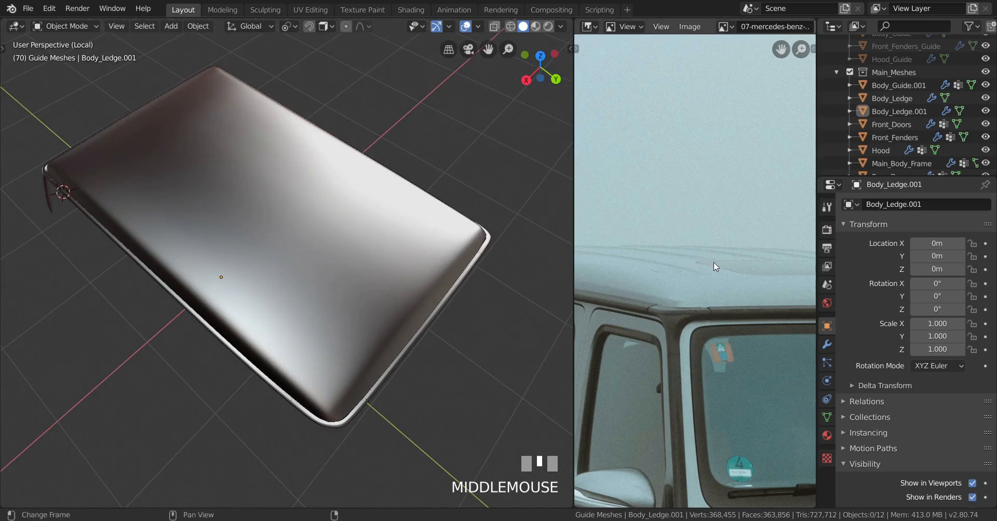
Zoom the reference photo out to show the roof and windshield, and compare the modelled roof and its corners with it.
scroll(763, 263, "down", 3)
middle_click_drag(763, 264, 702, 284)
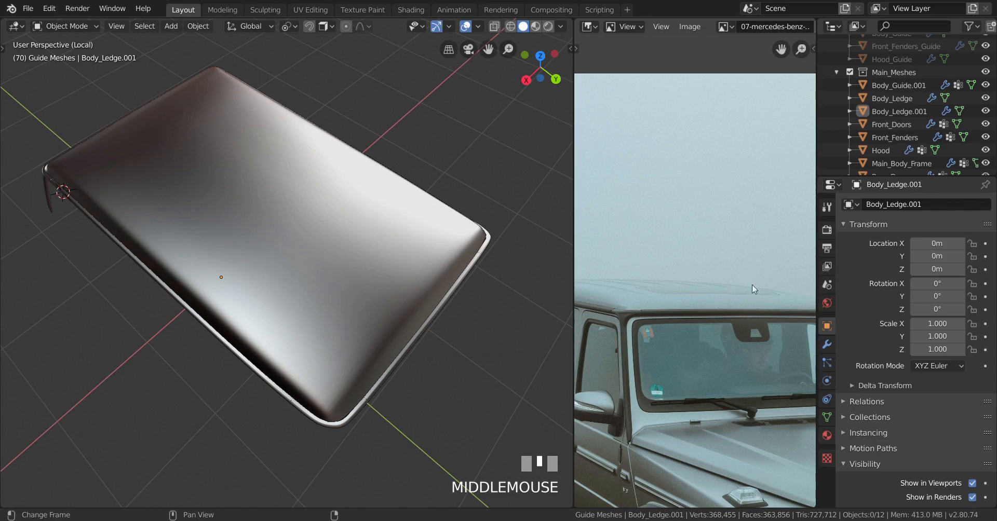
middle_click_drag(265, 358, 390, 369)
scroll(223, 404, "up", 2)
scroll(360, 326, "up", 1)
middle_click_drag(223, 404, 339, 422, "shift")
scroll(286, 419, "up", 3)
scroll(287, 420, "down", 2)
scroll(351, 387, "down", 2)
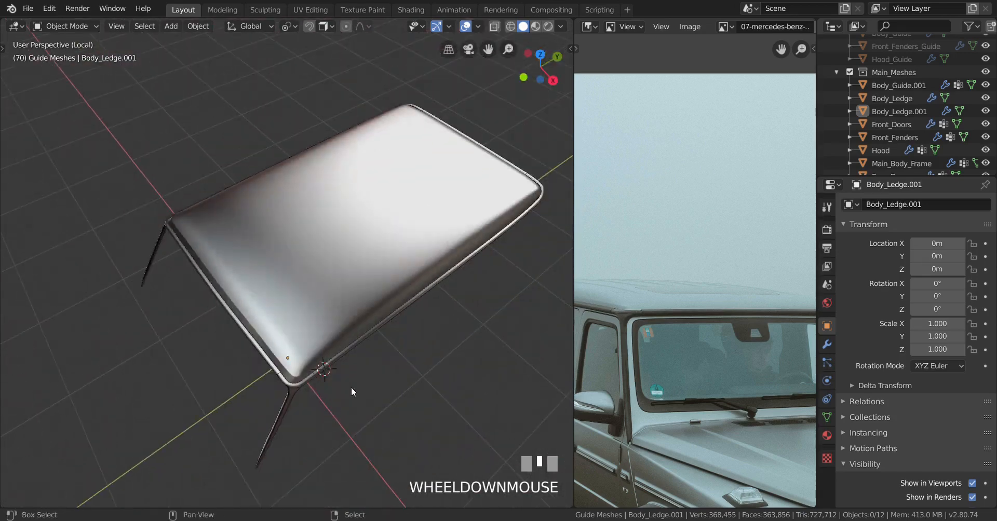
mouse_move(351, 387)
middle_mouse_down()
mouse_move(348, 430)
mouse_move(319, 363)
mouse_move(334, 364)
mouse_move(314, 369)
mouse_move(407, 375)
mouse_move(370, 384)
middle_mouse_up()
scroll(348, 430, "up", 4)
right_click(332, 382)
scroll(358, 399, "down", 5)
scroll(319, 362, "up", 4)
key("a")
key("a")
Rename the roof object Body_Ledge.001 to Roof and leave it selected.
scroll(315, 369, "down", 5)
scroll(407, 375, "up", 2)
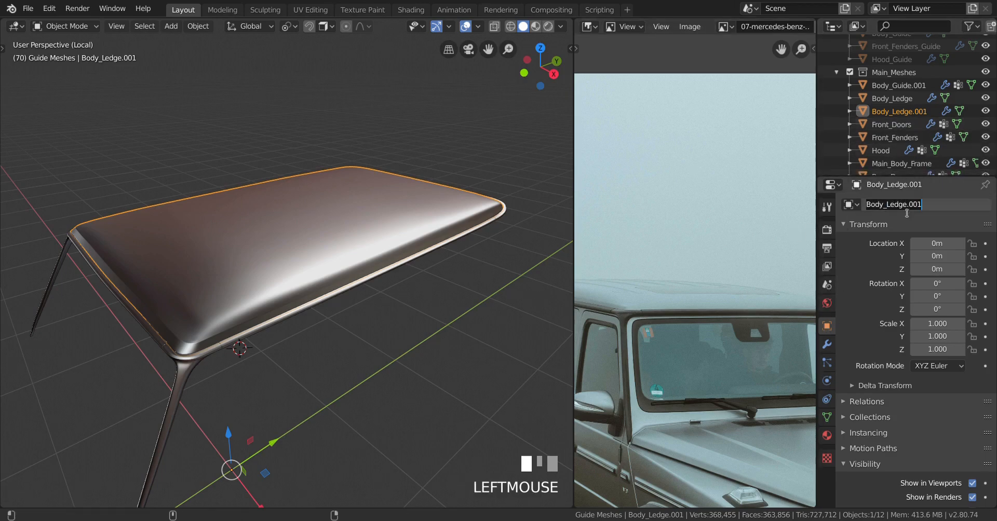
key("Return")
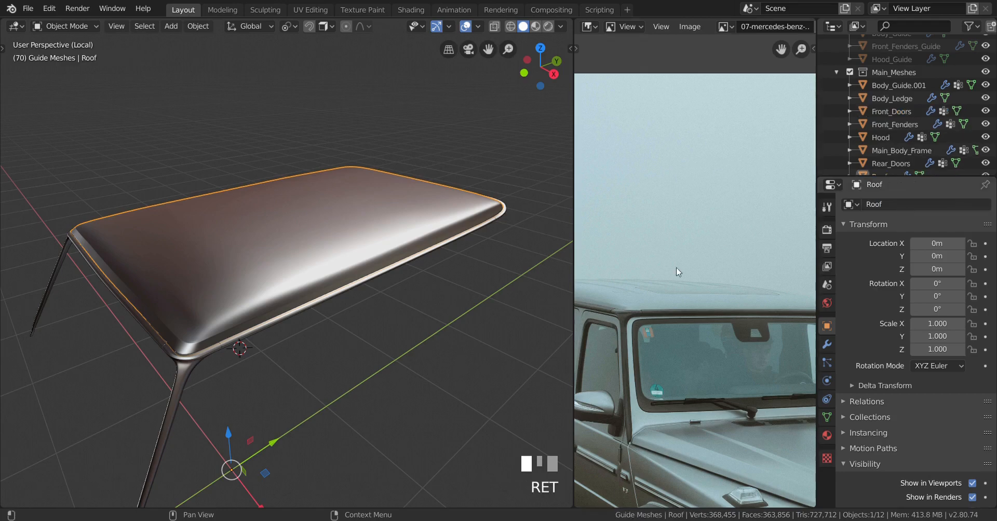
right_click(188, 383)
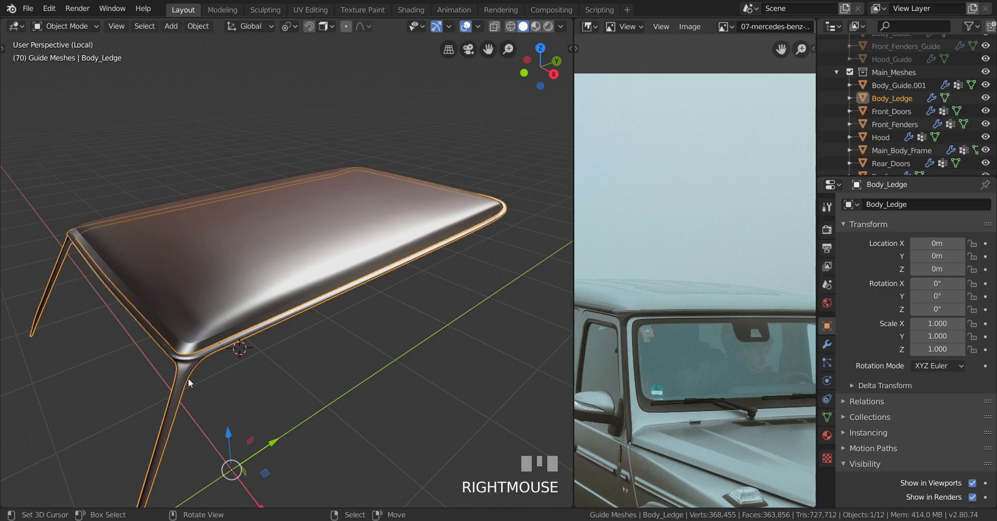
right_click(225, 313)
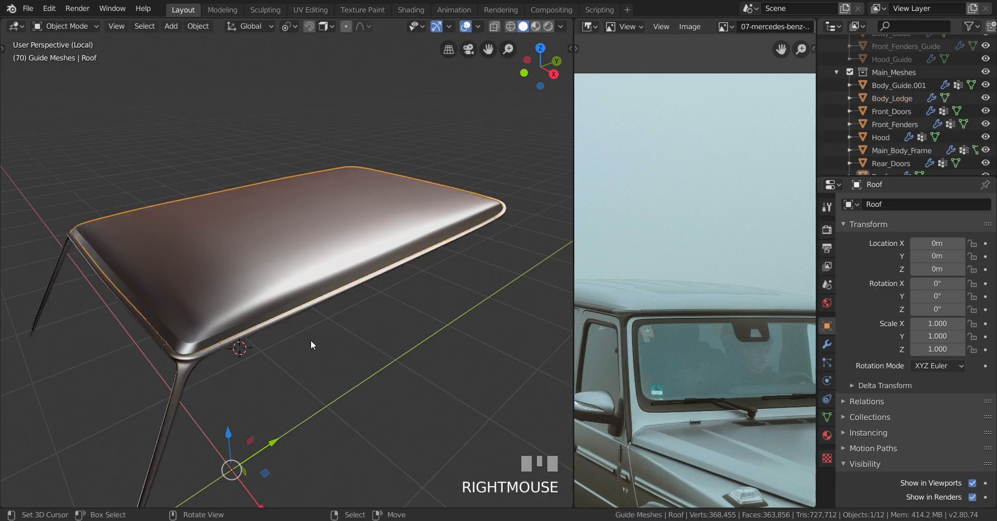
Exit local view and examine the roof on the complete car body from several angles.
key("KP_Divide")
scroll(312, 358, "down", 3)
middle_click_drag(314, 375, 483, 353)
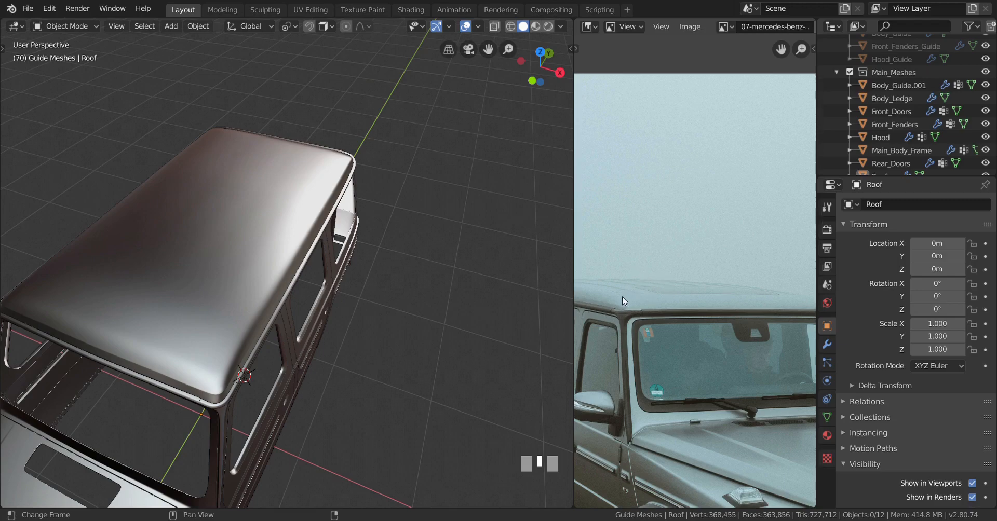
scroll(311, 353, "down", 3)
scroll(312, 353, "up", 5)
middle_click_drag(312, 353, 285, 294, "shift")
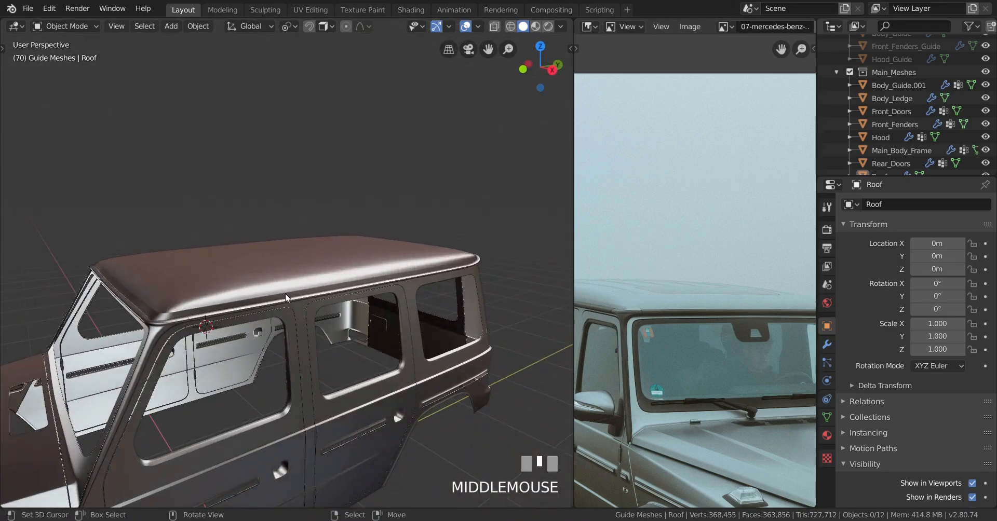